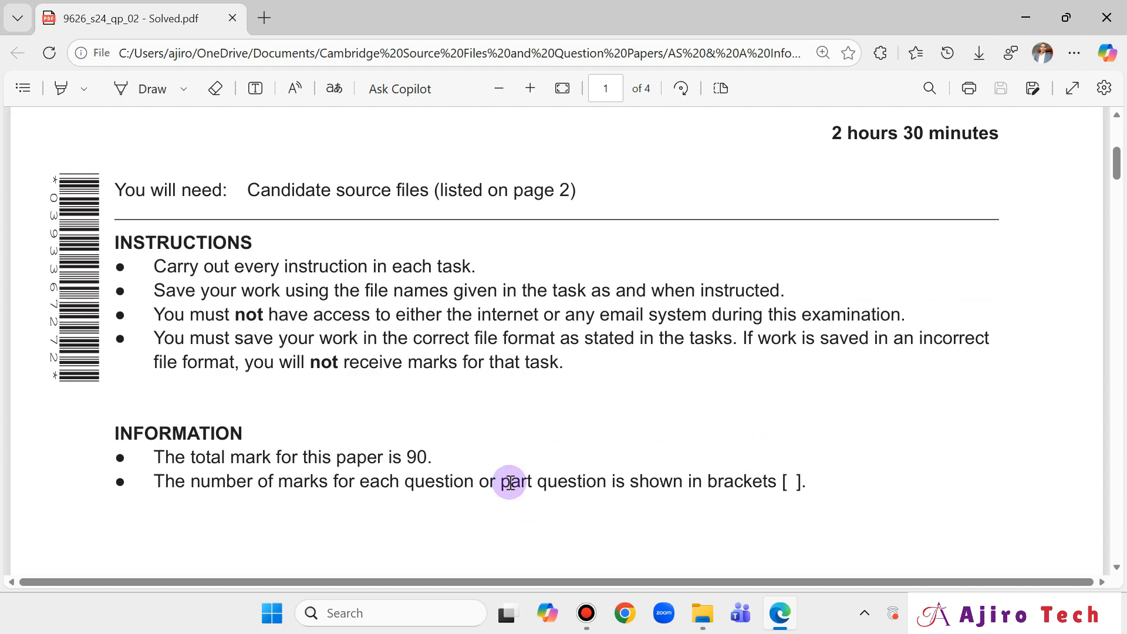
Step: Scroll the exam PDF from page 1 to page 4, where question 5 on j24audio.mp3 begins
{"action": "scroll", "coordinate": [642, 463], "scroll_direction": "down", "scroll_amount": 10}
{"action": "scroll", "coordinate": [642, 464], "scroll_direction": "down", "scroll_amount": 5}
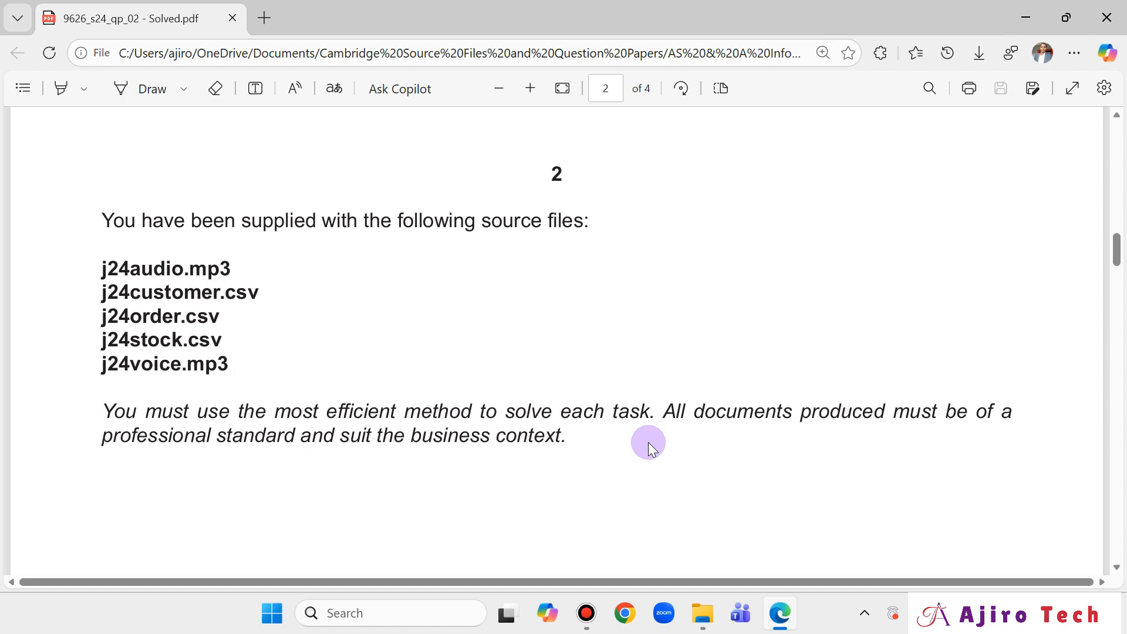
{"action": "scroll", "coordinate": [648, 442], "scroll_direction": "down", "scroll_amount": 5}
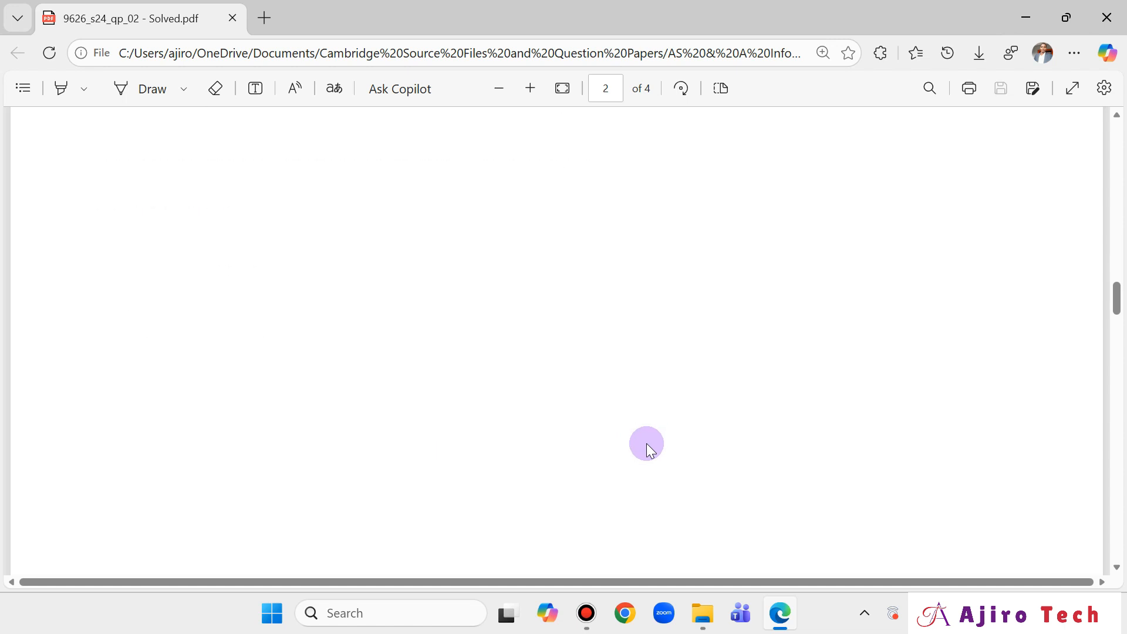
{"action": "scroll", "coordinate": [648, 441], "scroll_direction": "down", "scroll_amount": 5}
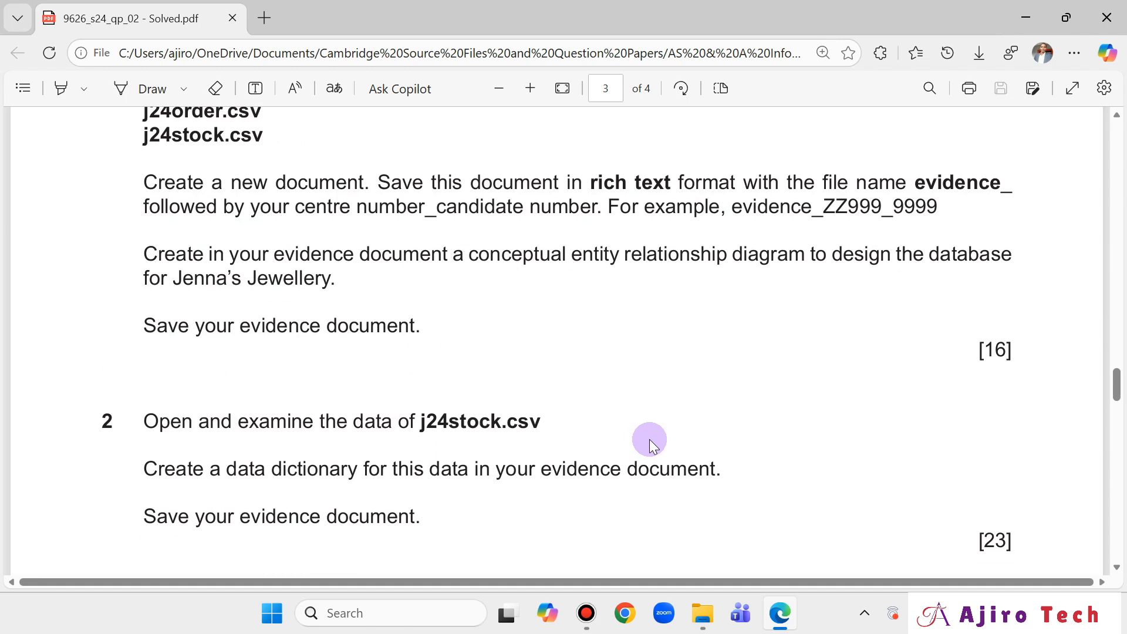
{"action": "scroll", "coordinate": [650, 439], "scroll_direction": "down", "scroll_amount": 15}
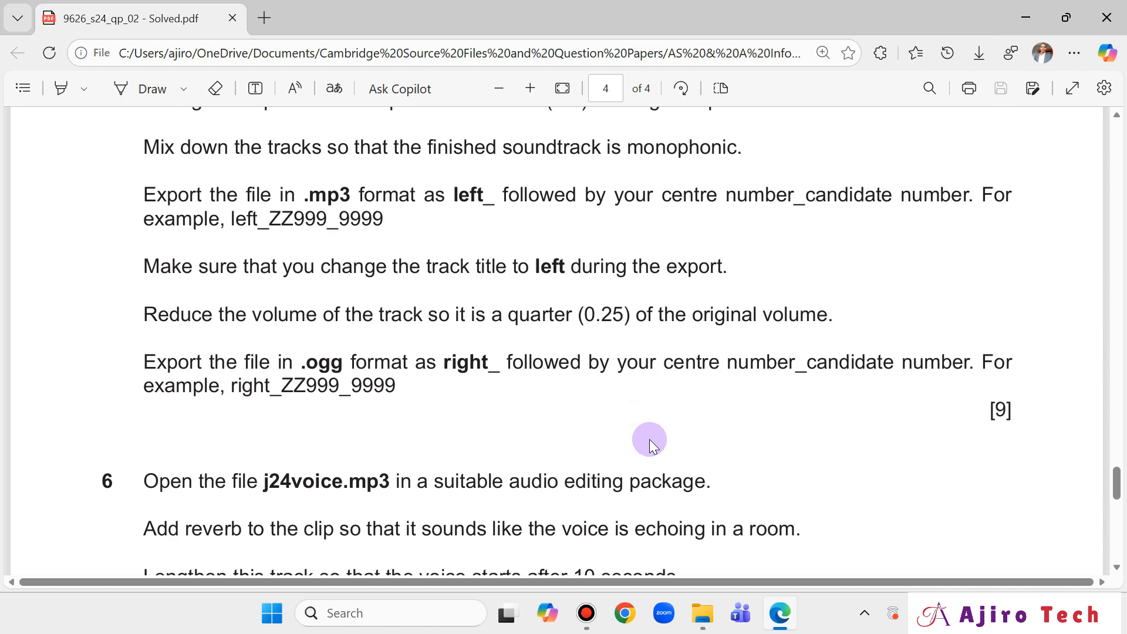
{"action": "scroll", "coordinate": [649, 439], "scroll_direction": "up", "scroll_amount": 5}
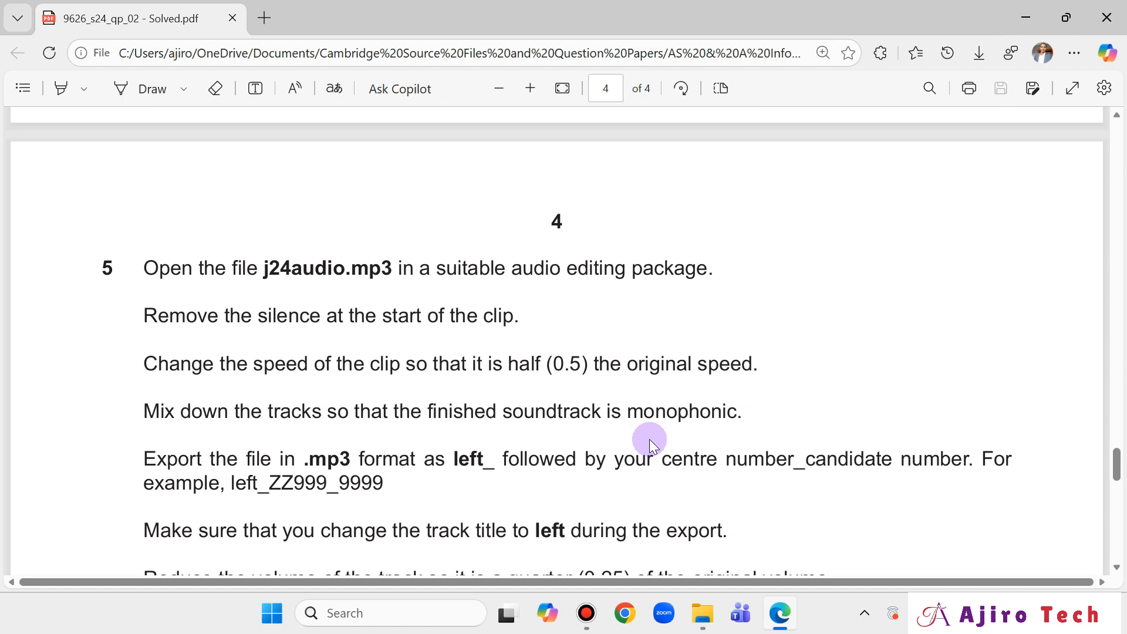
Step: Handwrite a '- Audacity' note with the Draw pen beside page number 4 above question 5
{"action": "left_click", "coordinate": [125, 88]}
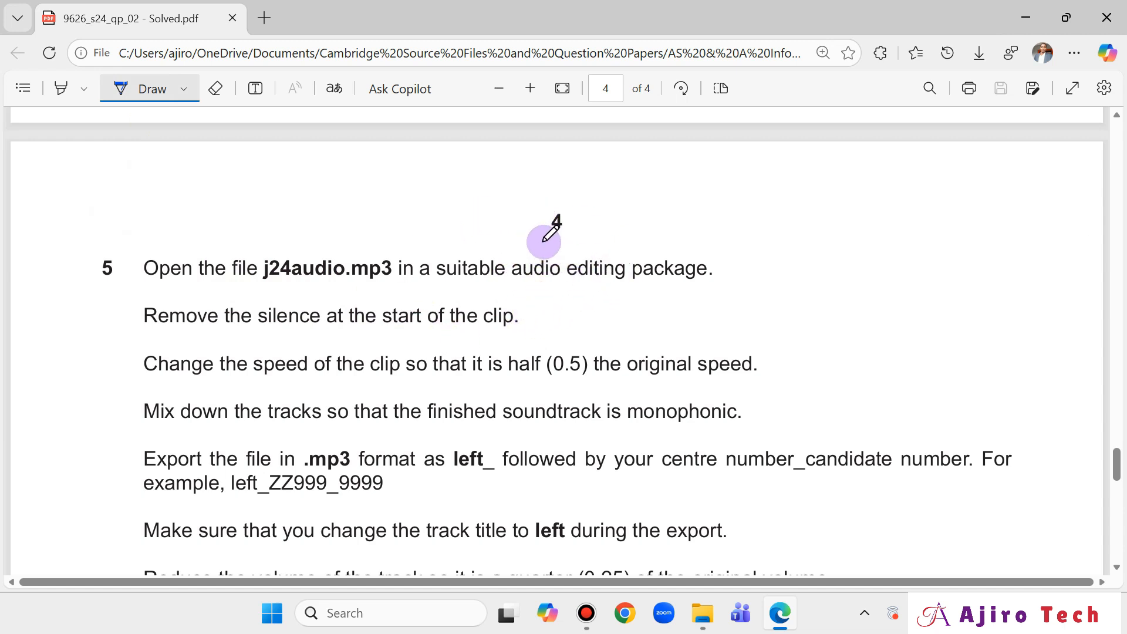
{"action": "mouse_move", "coordinate": [575, 253]}
{"action": "left_mouse_down"}
{"action": "mouse_move", "coordinate": [607, 251]}
{"action": "mouse_move", "coordinate": [628, 218]}
{"action": "mouse_move", "coordinate": [632, 247]}
{"action": "left_mouse_up"}
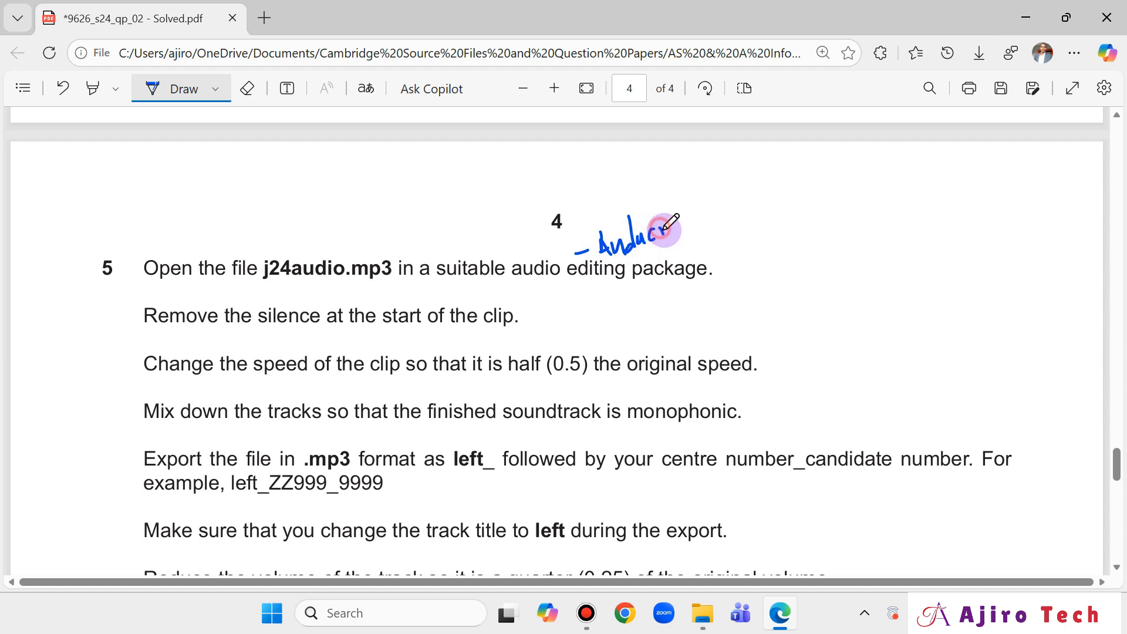
{"action": "mouse_move", "coordinate": [665, 209]}
{"action": "left_mouse_down"}
{"action": "mouse_move", "coordinate": [671, 232]}
{"action": "mouse_move", "coordinate": [688, 211]}
{"action": "mouse_move", "coordinate": [681, 242]}
{"action": "left_mouse_up"}
{"action": "left_click", "coordinate": [658, 218]}
{"action": "left_click", "coordinate": [158, 89]}
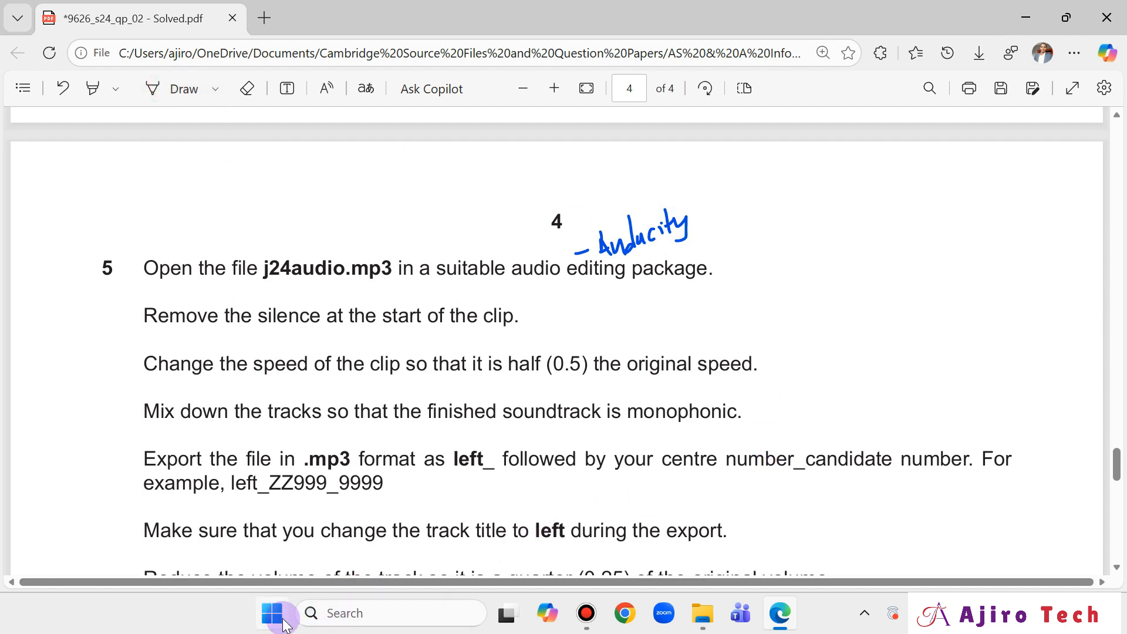
Step: Launch Audacity from a taskbar search for 'au' and dismiss its Welcome dialog
{"action": "left_click", "coordinate": [338, 614]}
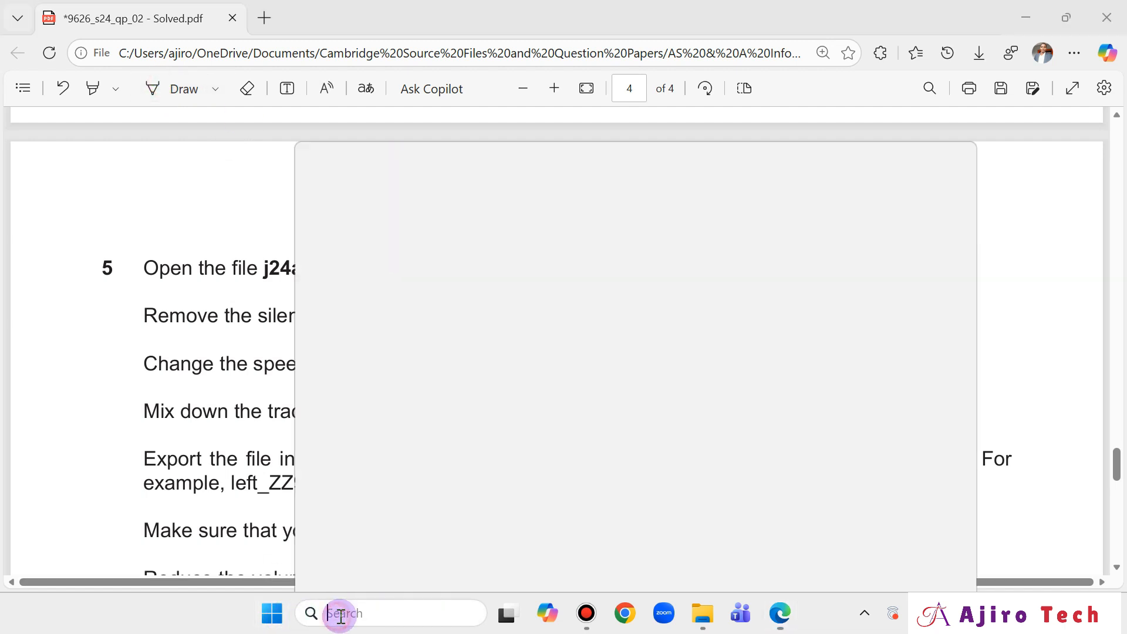
{"action": "type", "text": "aud"}
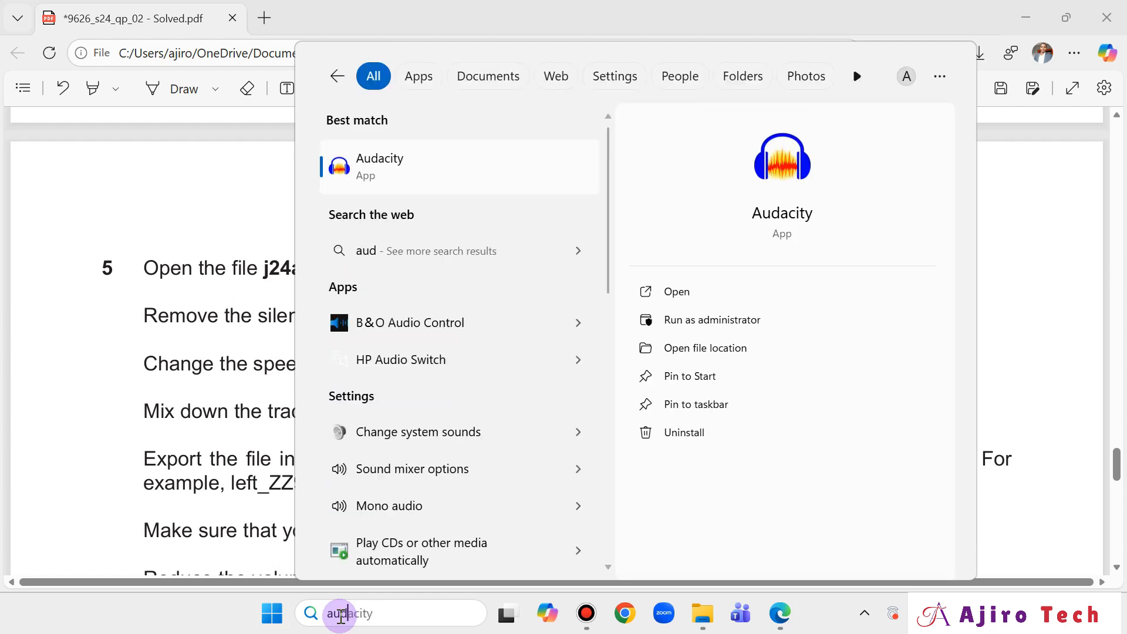
{"action": "left_click", "coordinate": [449, 166]}
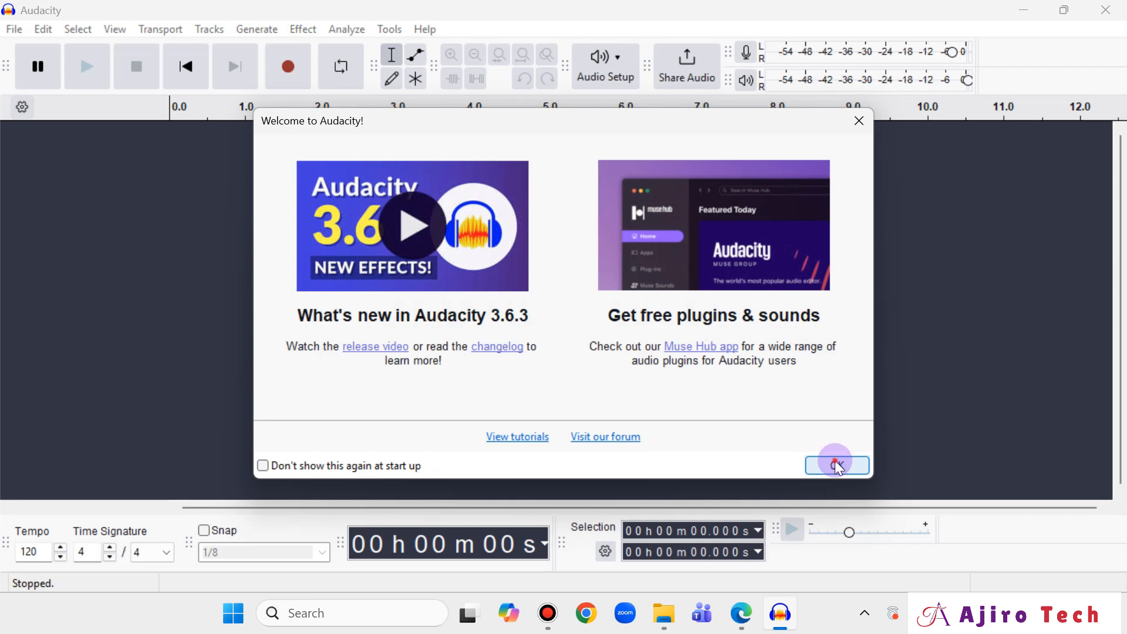
{"action": "left_click", "coordinate": [837, 465]}
Step: Open the 06_9626_02_Confidential source files June 2024 folder in File Explorer using Large icons view
{"action": "left_click", "coordinate": [669, 616]}
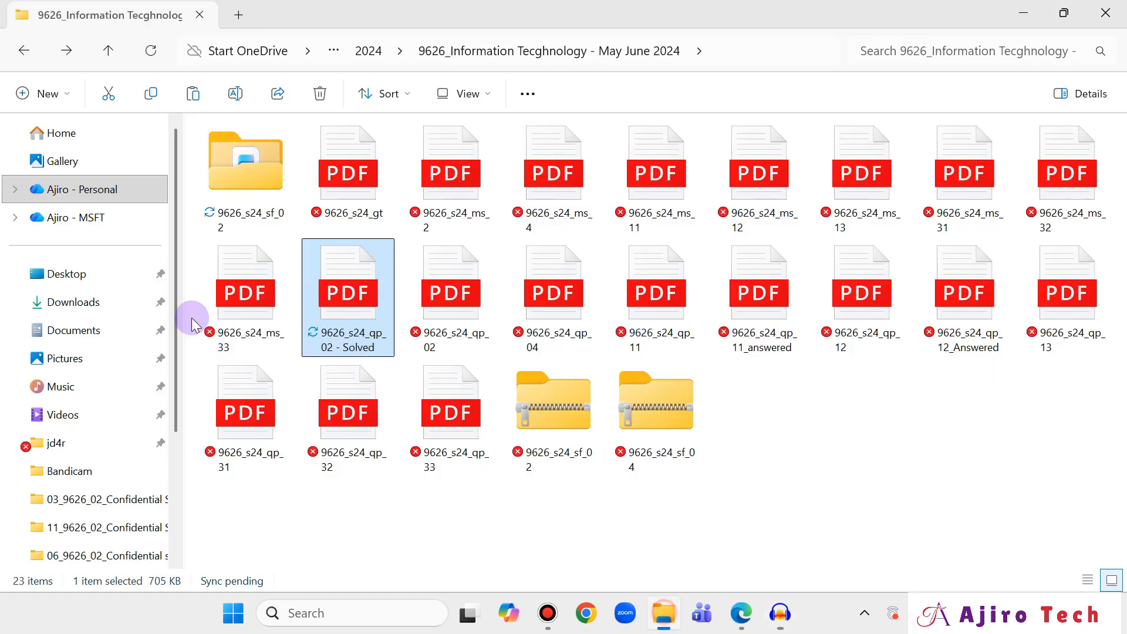
{"action": "left_click", "coordinate": [741, 612]}
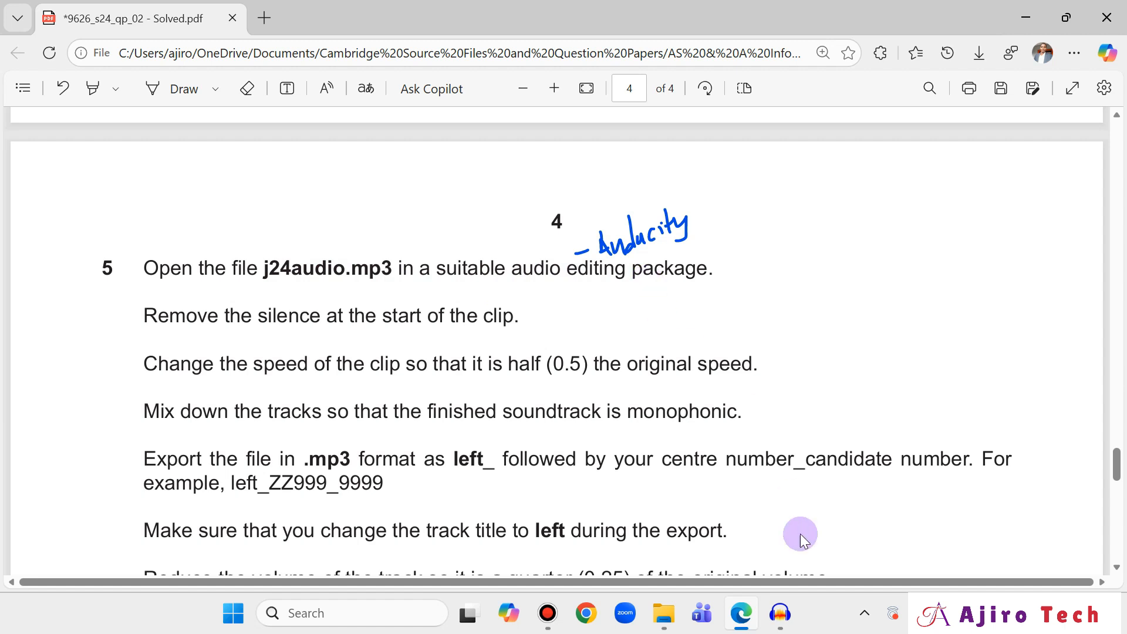
{"action": "left_click", "coordinate": [663, 614]}
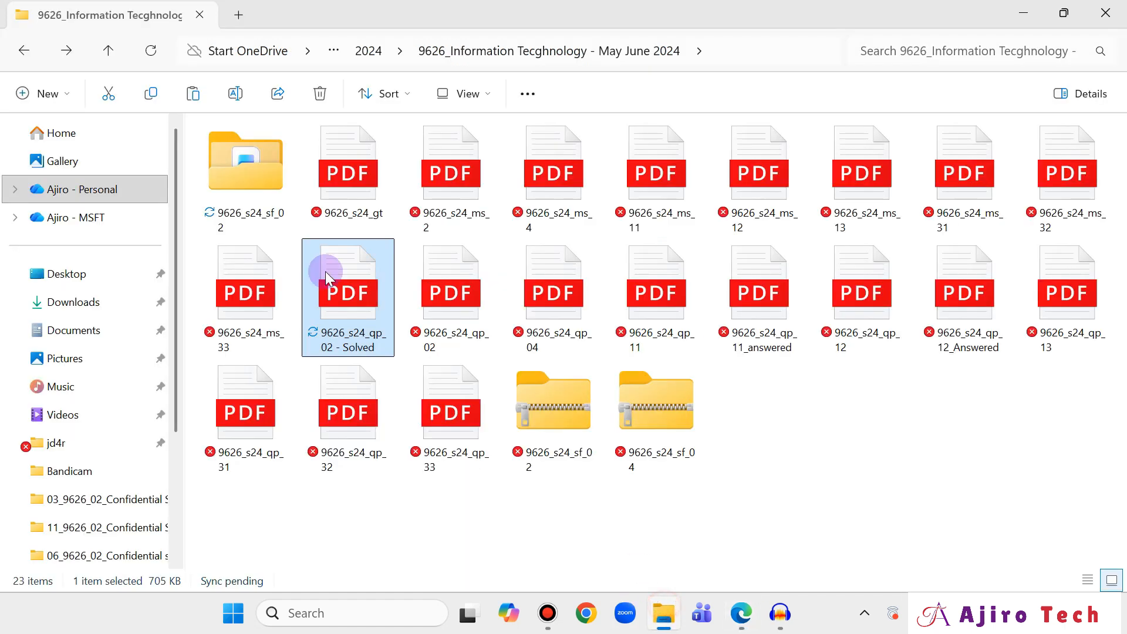
{"action": "double_click", "coordinate": [252, 175]}
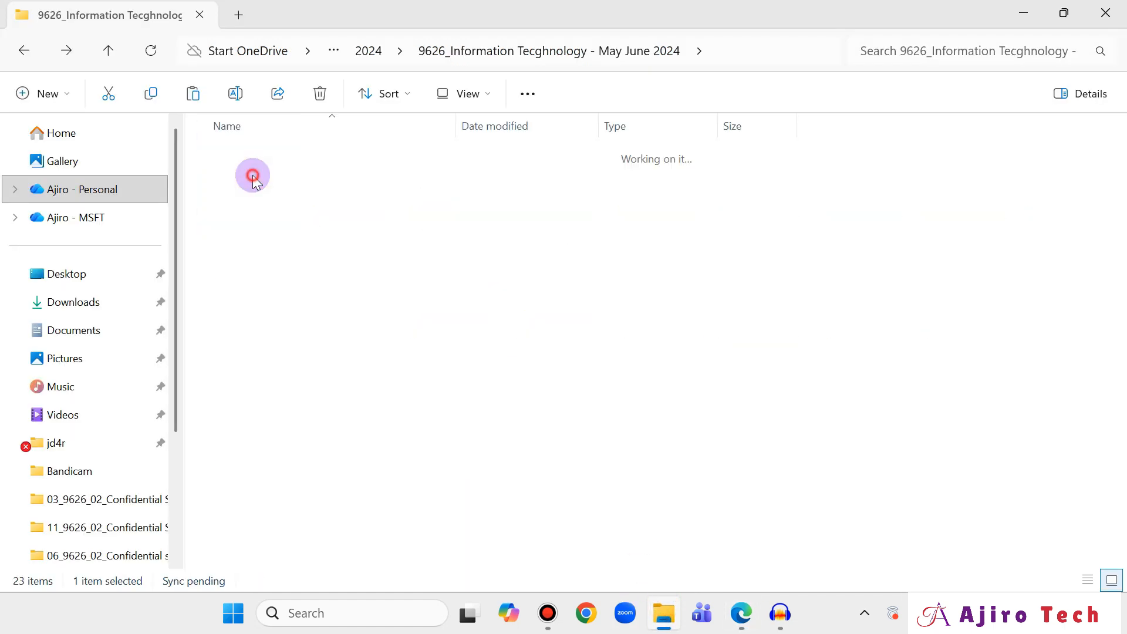
{"action": "left_click", "coordinate": [453, 93]}
{"action": "left_click", "coordinate": [465, 160]}
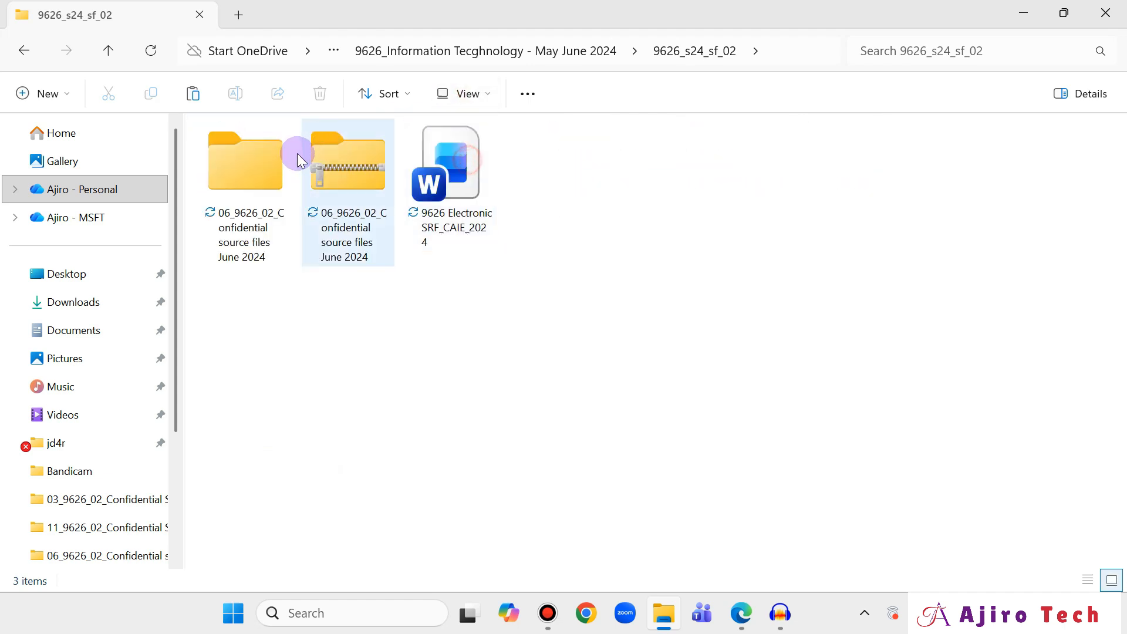
{"action": "double_click", "coordinate": [251, 176]}
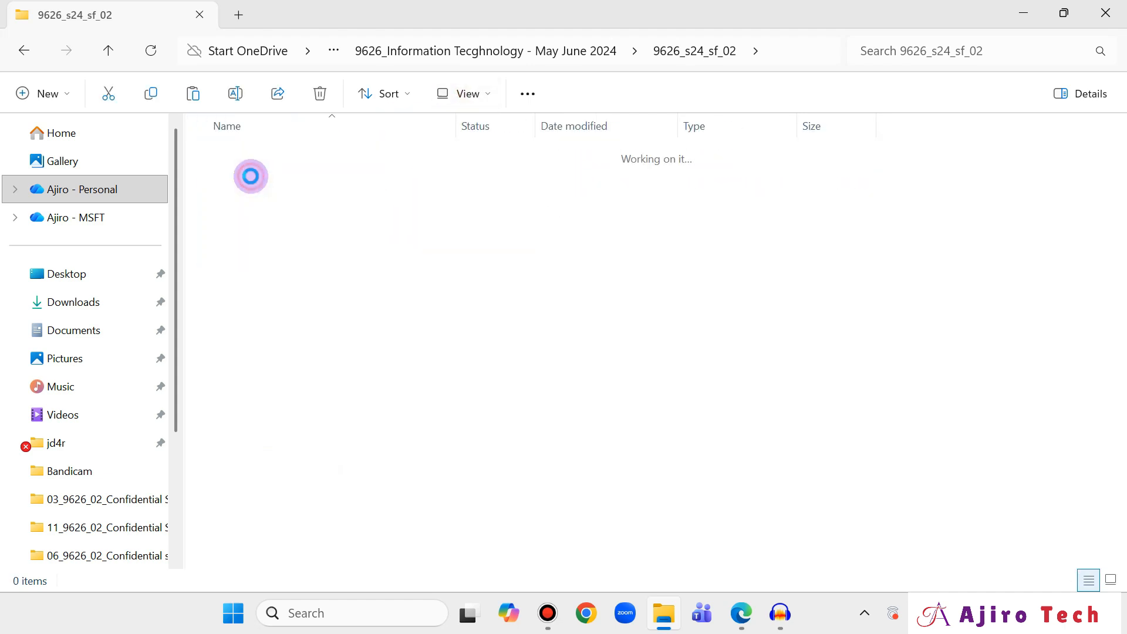
{"action": "left_click", "coordinate": [464, 94]}
{"action": "left_click", "coordinate": [468, 170]}
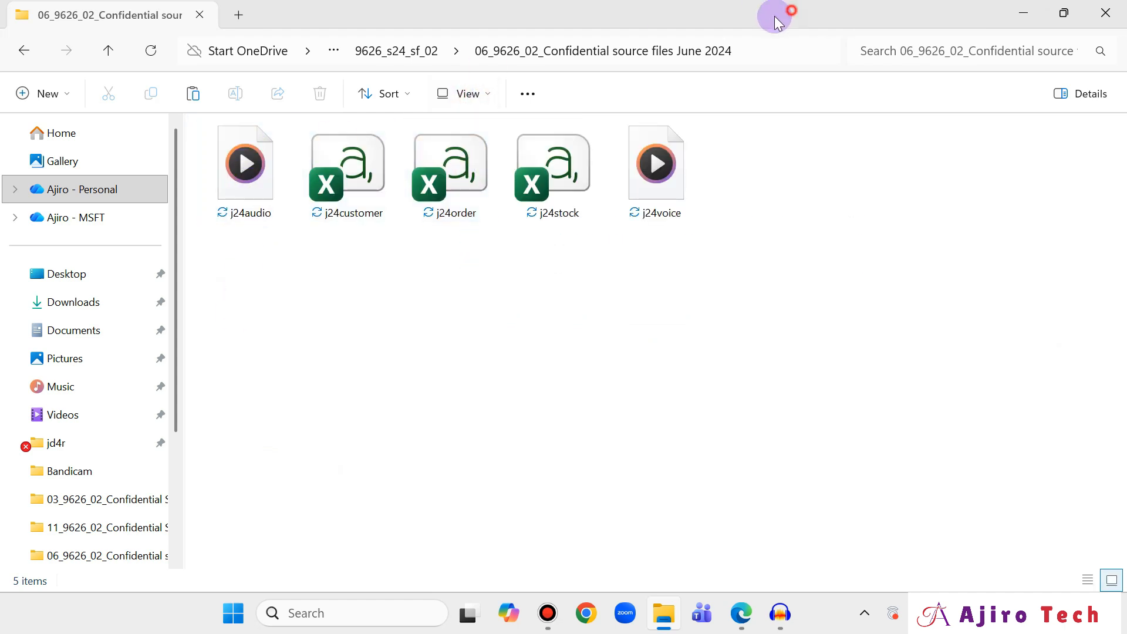
{"action": "left_click_drag", "start_coordinate": [774, 16], "coordinate": [460, 26]}
Step: Drag j24audio from File Explorer into Audacity's track area as a stereo track
{"action": "left_click", "coordinate": [780, 613]}
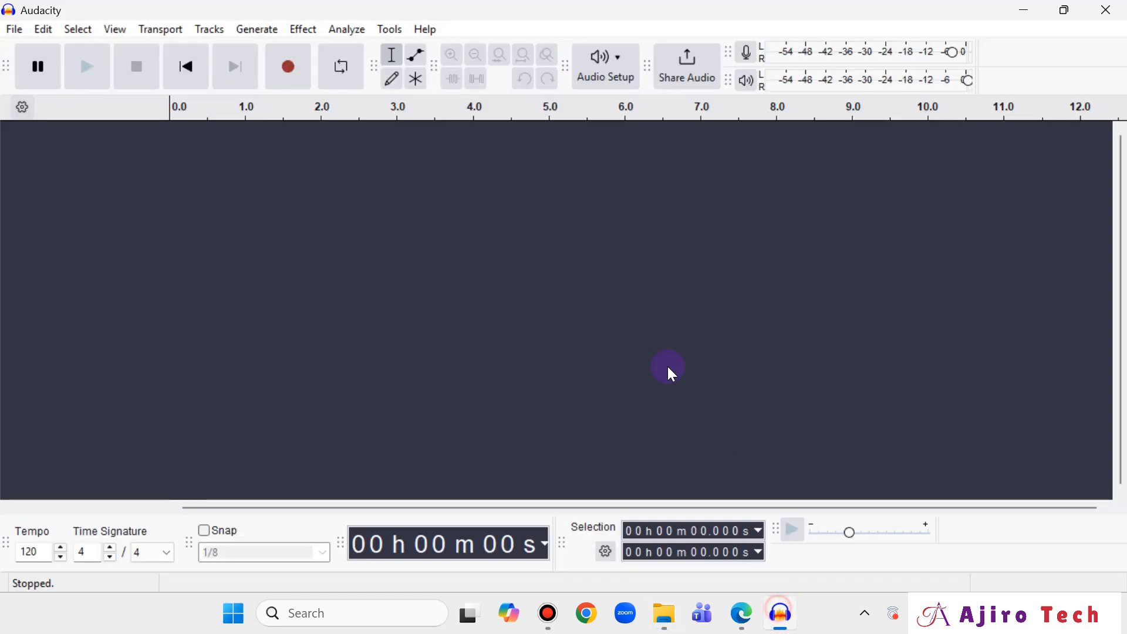
{"action": "left_click", "coordinate": [13, 30]}
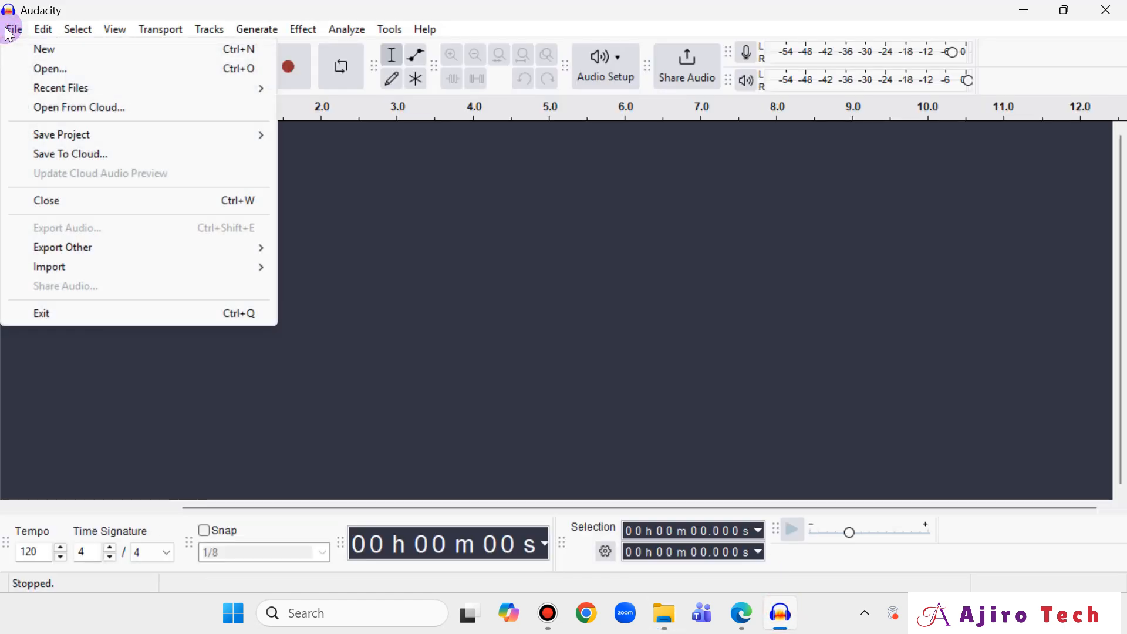
{"action": "left_click", "coordinate": [481, 286]}
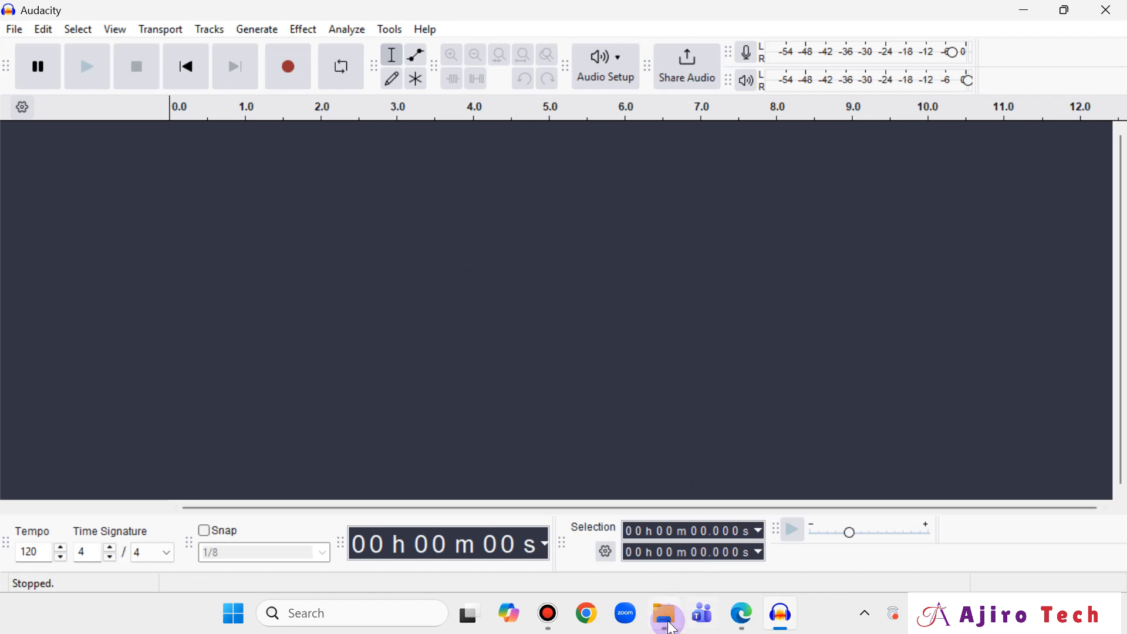
{"action": "left_click", "coordinate": [664, 613]}
{"action": "left_click", "coordinate": [312, 206]}
{"action": "left_click_drag", "start_coordinate": [316, 202], "coordinate": [837, 314]}
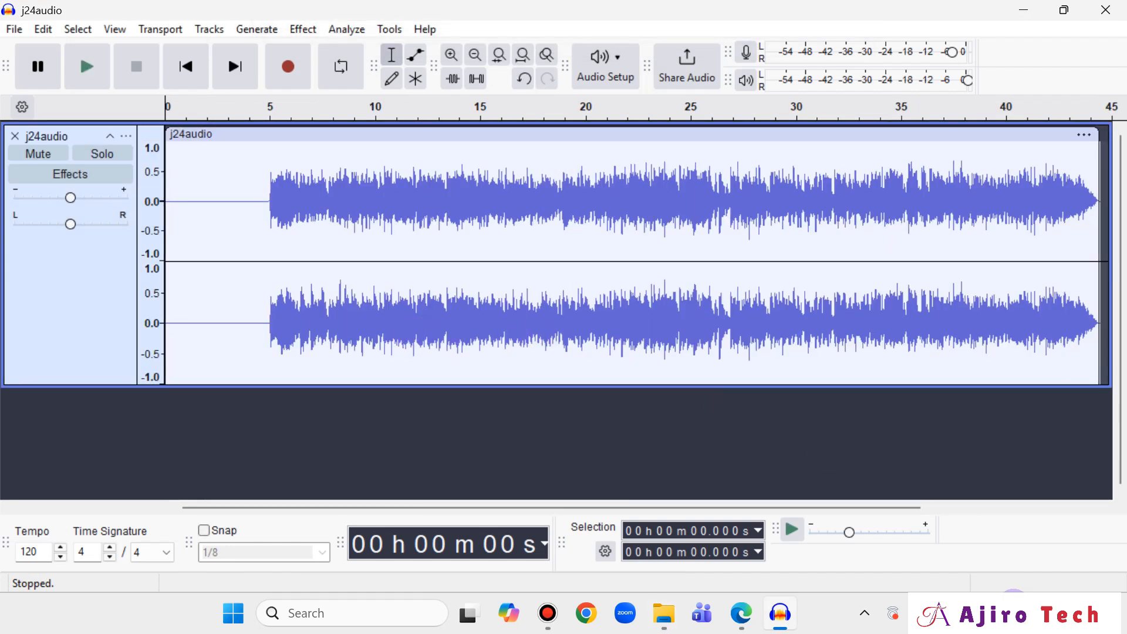
Step: Read the rest of question 5 in the PDF, then return to the j24audio project
{"action": "left_click", "coordinate": [734, 613]}
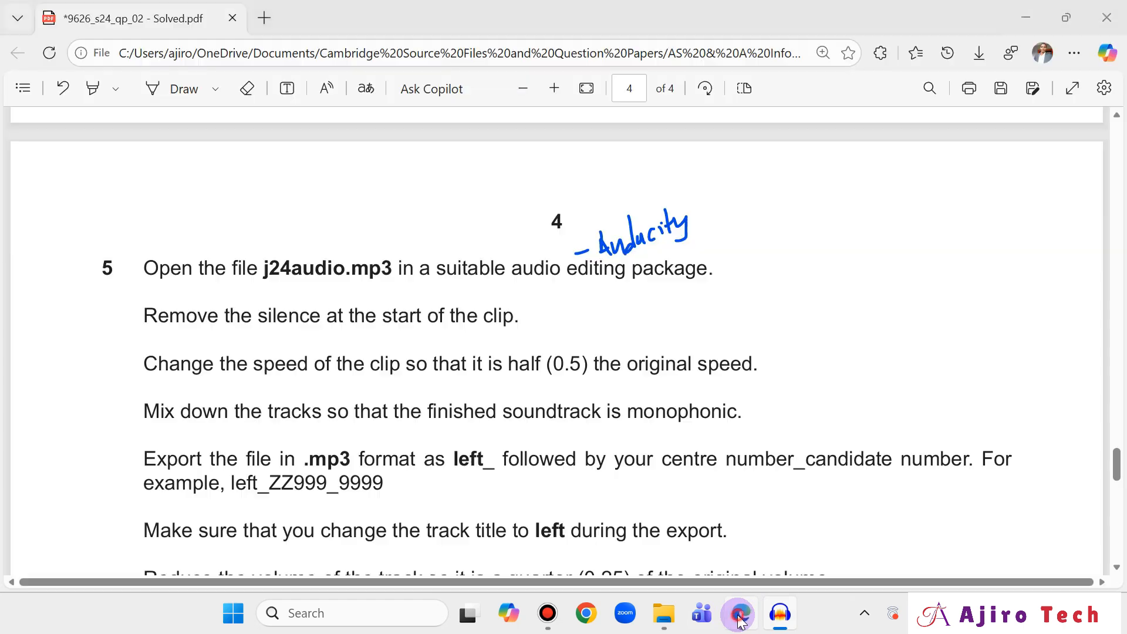
{"action": "scroll", "coordinate": [708, 409], "scroll_direction": "down", "scroll_amount": 2}
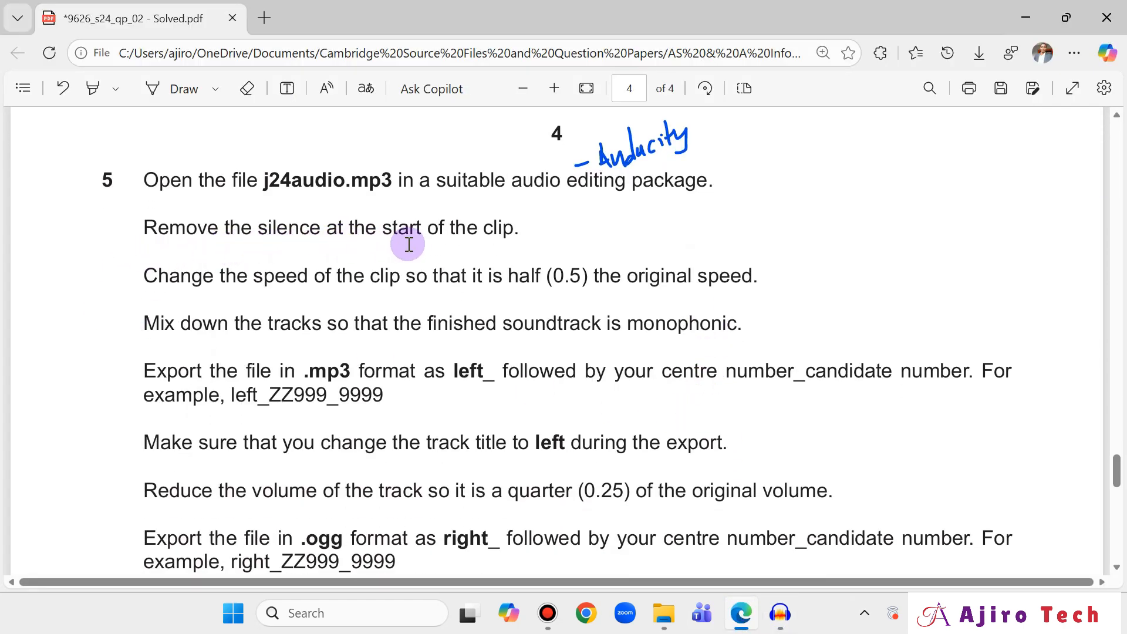
{"action": "left_click", "coordinate": [154, 88]}
{"action": "left_click", "coordinate": [780, 613]}
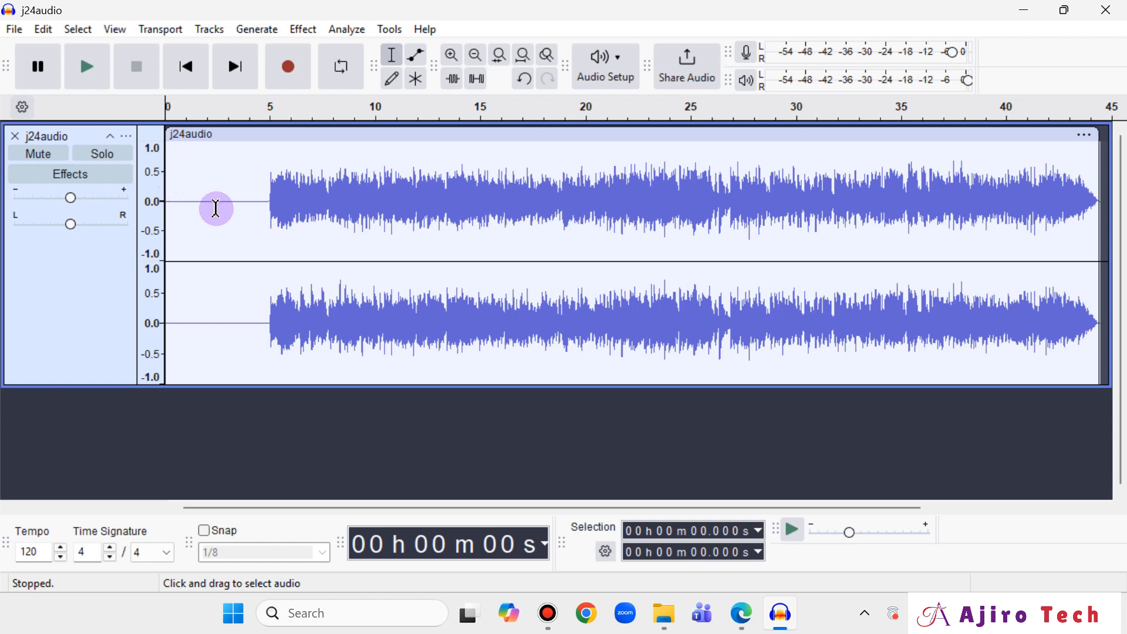
Step: Play j24audio and zoom in on its first 11 seconds to reveal about 5 s of silence
{"action": "left_click", "coordinate": [82, 74]}
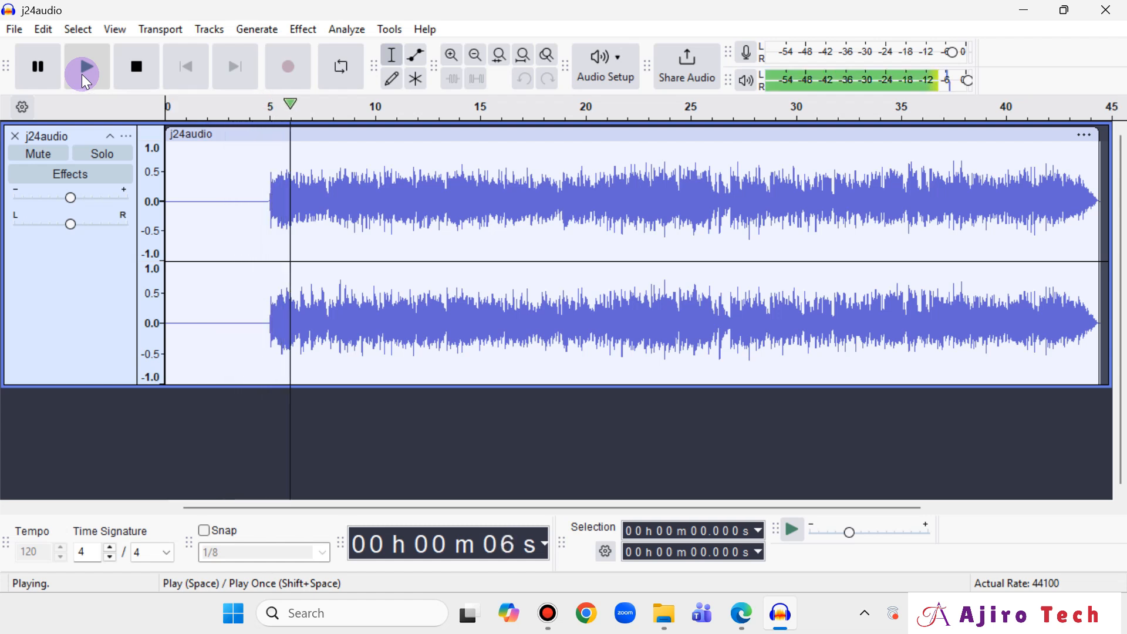
{"action": "left_click", "coordinate": [51, 78]}
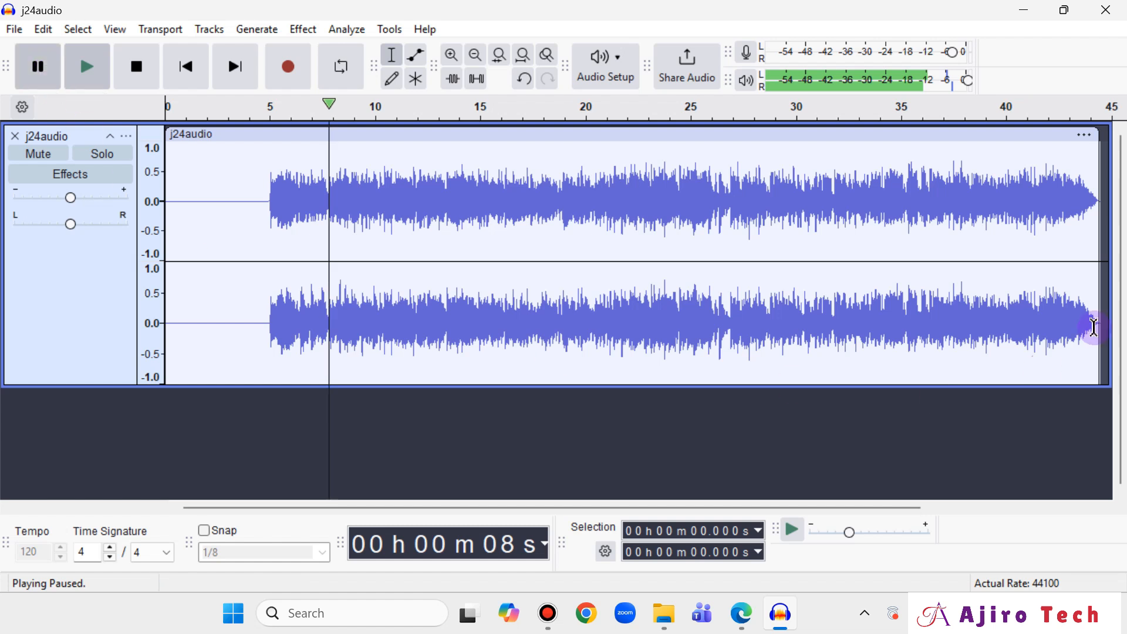
{"action": "left_click", "coordinate": [450, 57]}
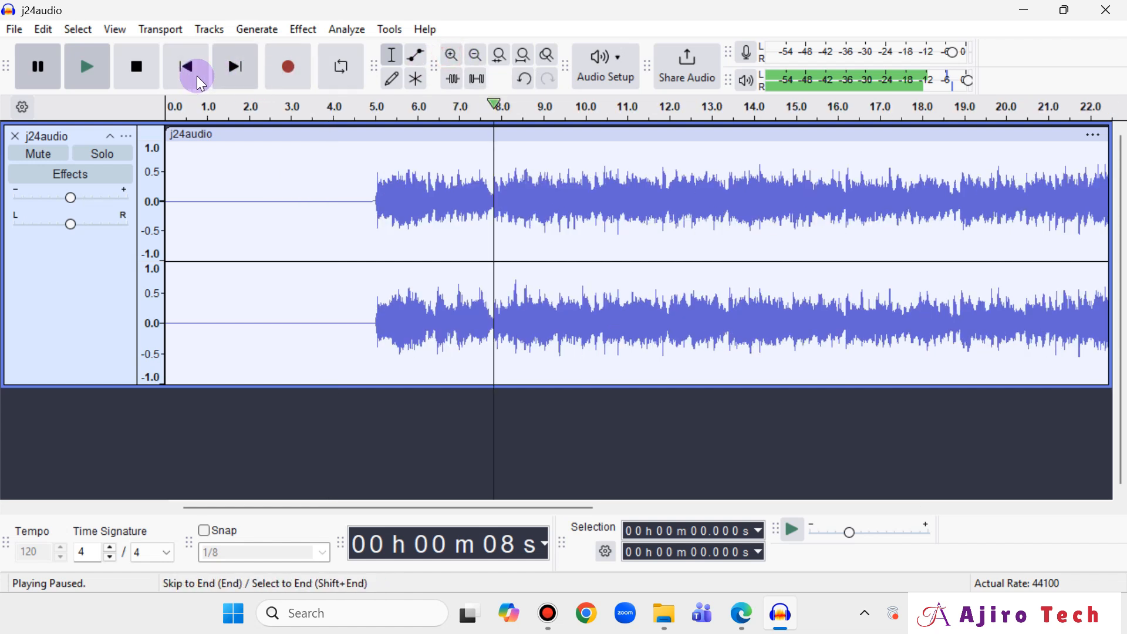
{"action": "left_click", "coordinate": [152, 74]}
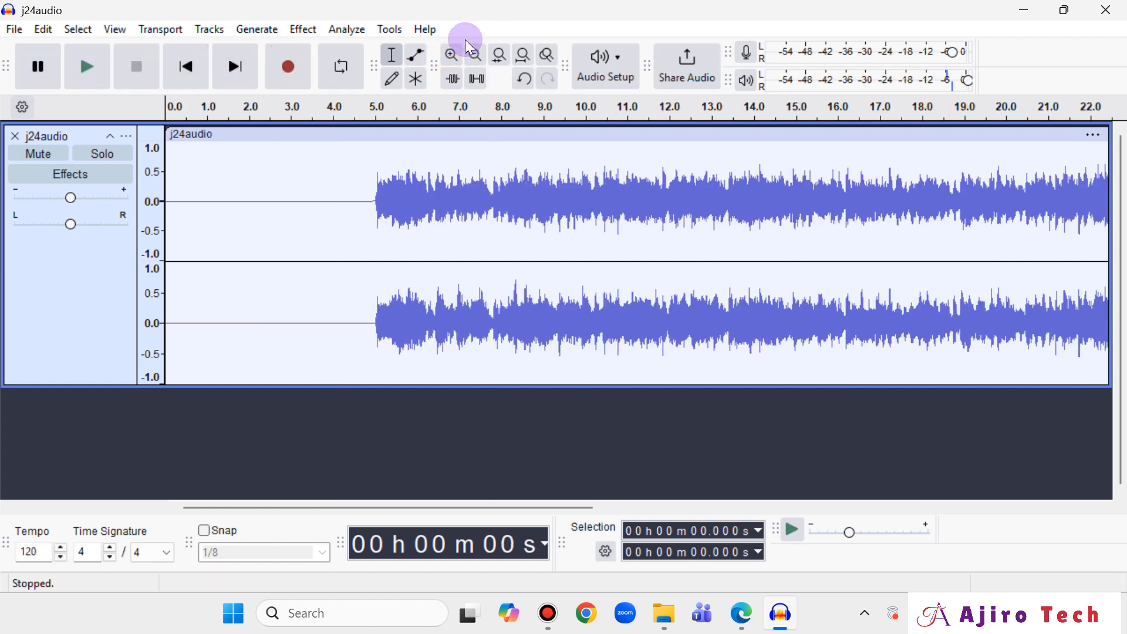
{"action": "left_click", "coordinate": [451, 58]}
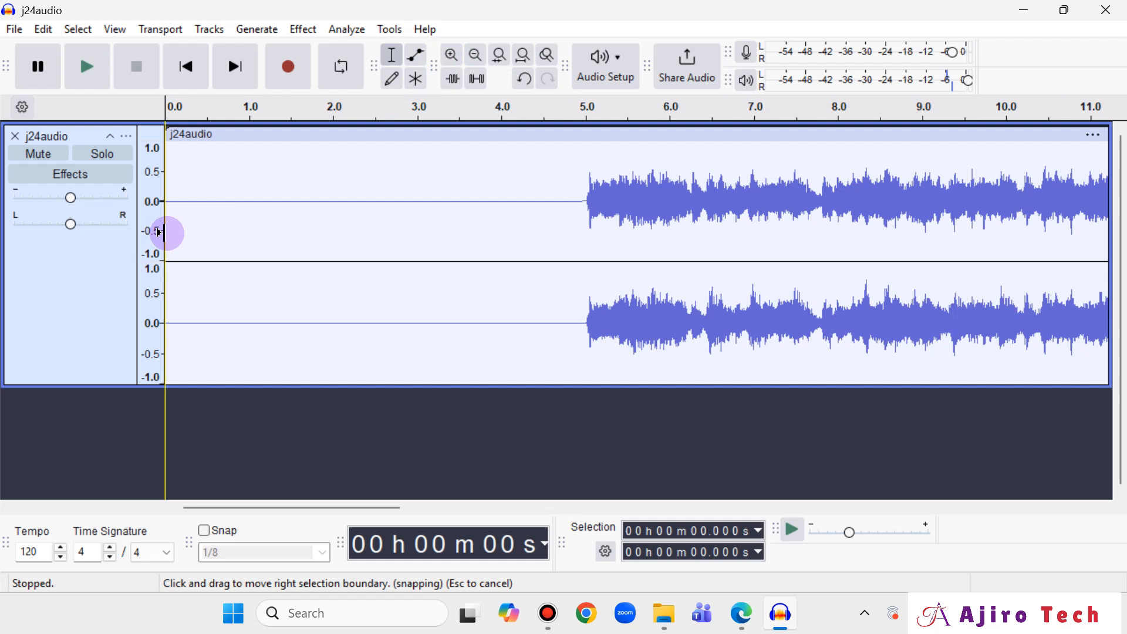
Step: Select the leading silence from 0 to exactly 5.000 seconds
{"action": "left_click_drag", "start_coordinate": [159, 233], "coordinate": [580, 260]}
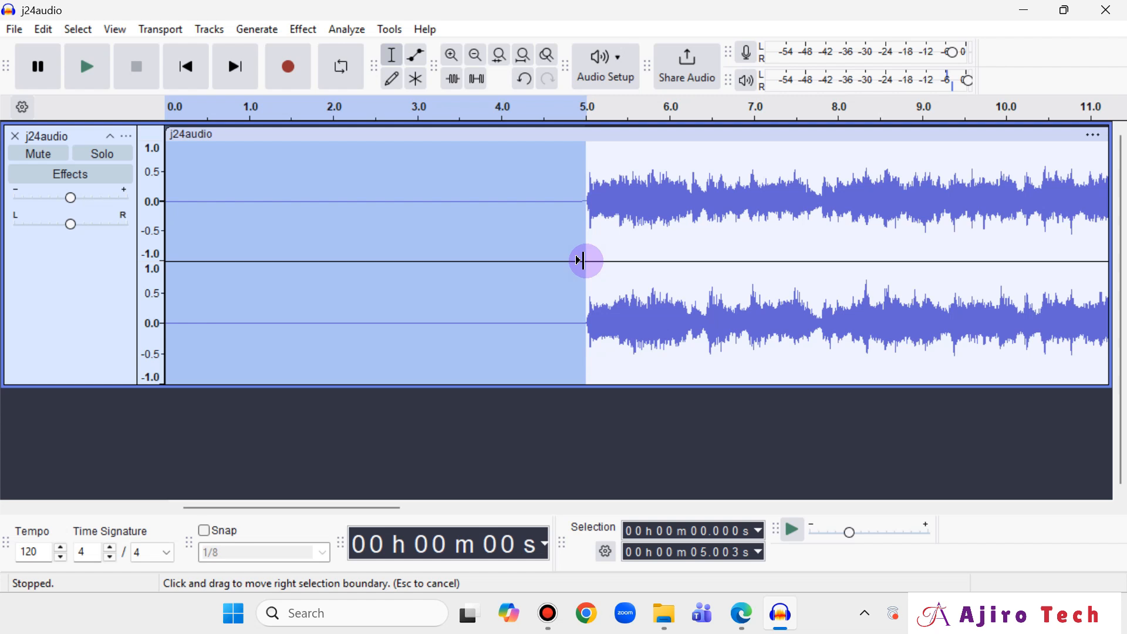
{"action": "left_click_drag", "start_coordinate": [581, 260], "coordinate": [579, 277]}
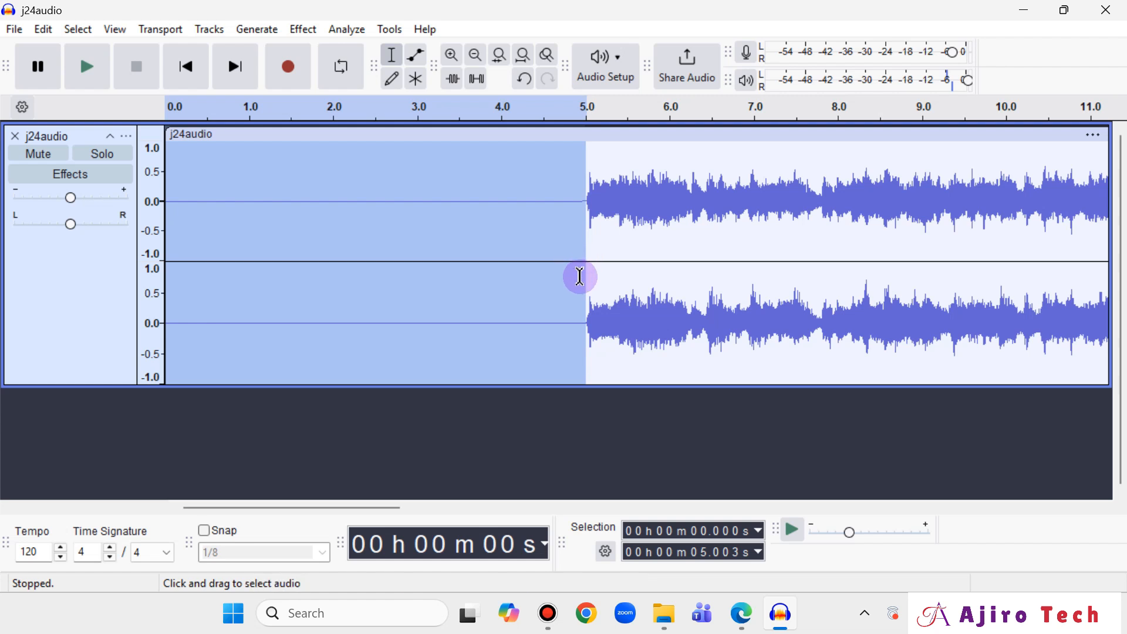
{"action": "left_click", "coordinate": [732, 566]}
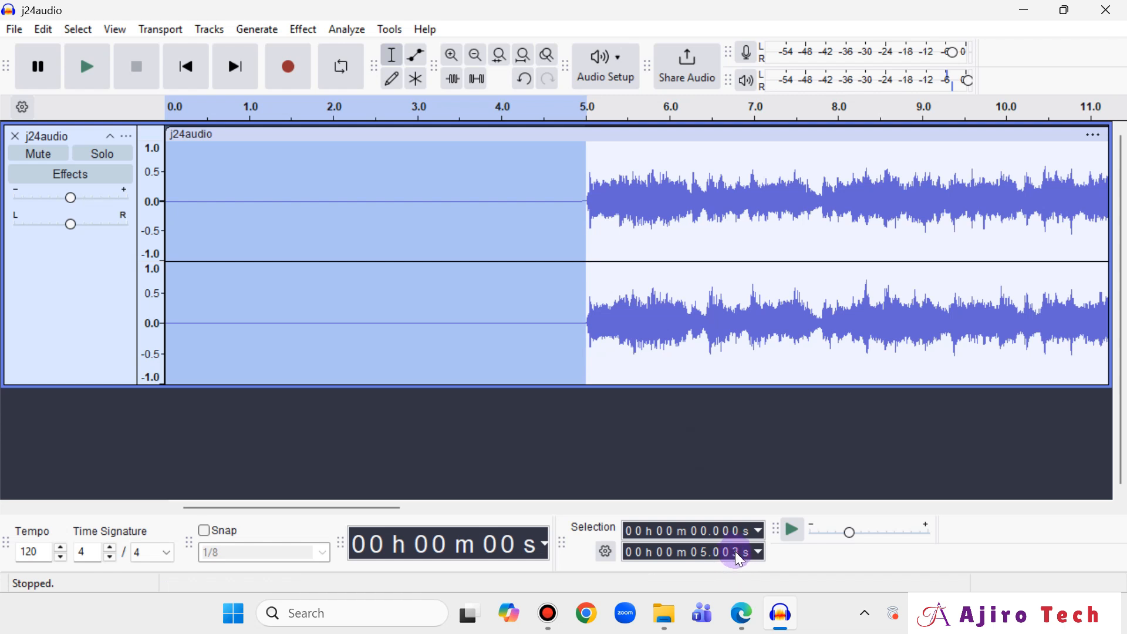
{"action": "left_click", "coordinate": [452, 57]}
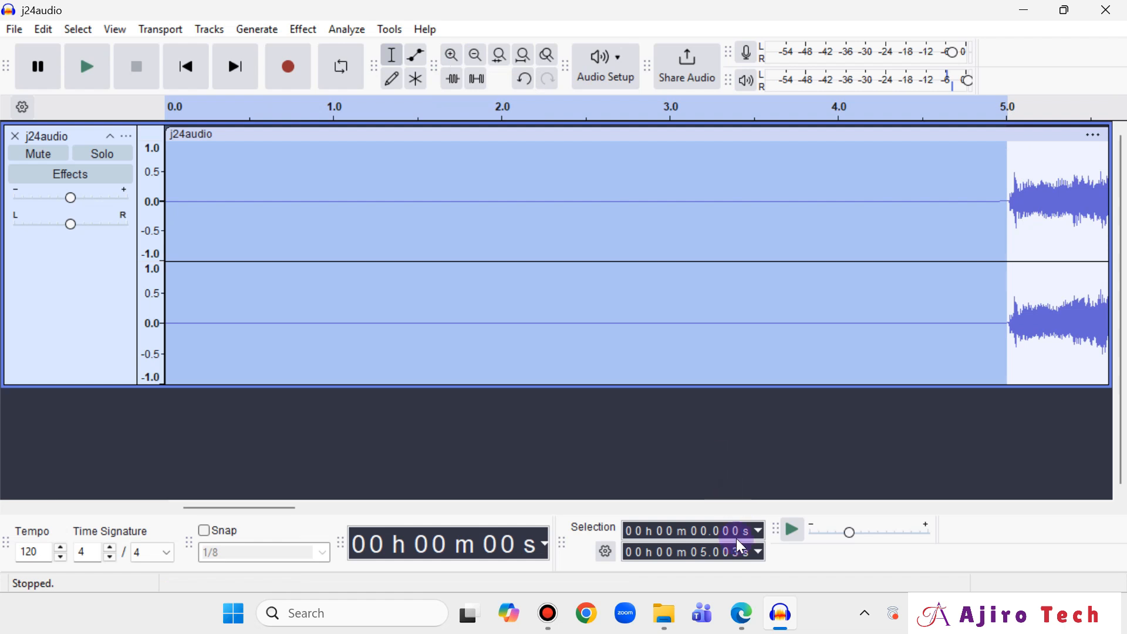
{"action": "left_click", "coordinate": [745, 554]}
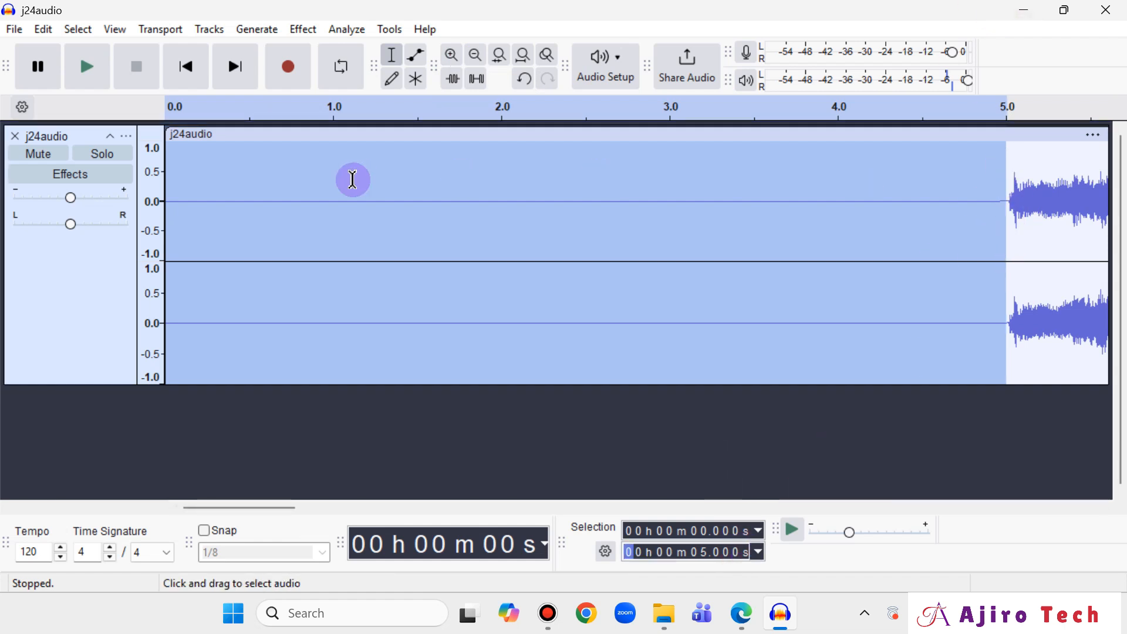
Step: Cut the selected 5 seconds of silence with Edit > Cut
{"action": "left_click", "coordinate": [739, 616]}
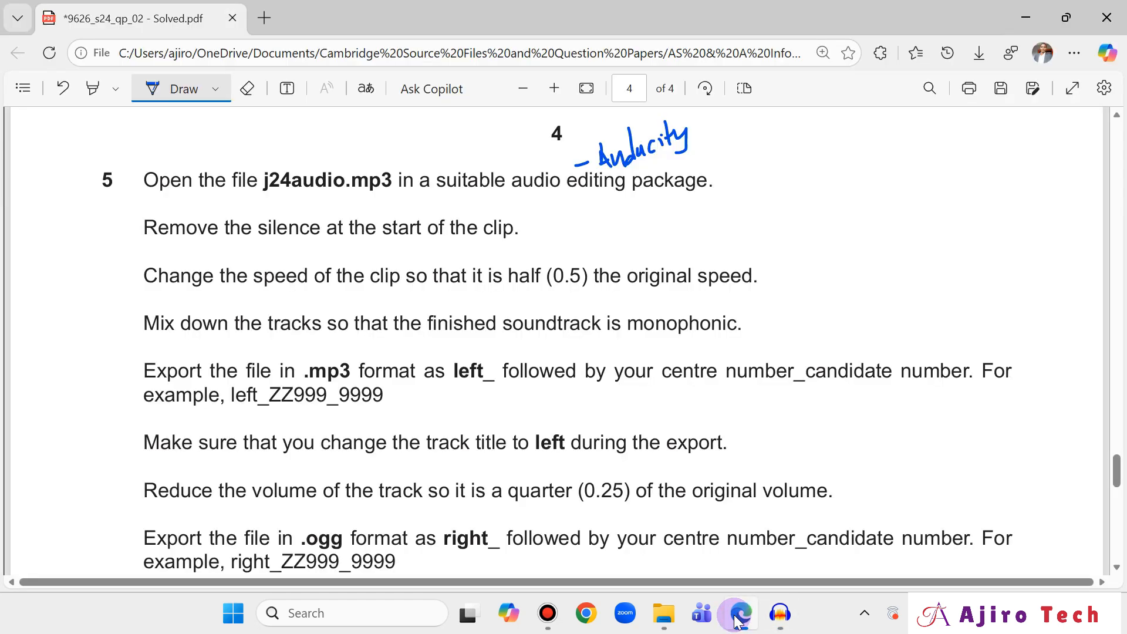
{"action": "left_click", "coordinate": [739, 616]}
{"action": "left_click", "coordinate": [44, 28]}
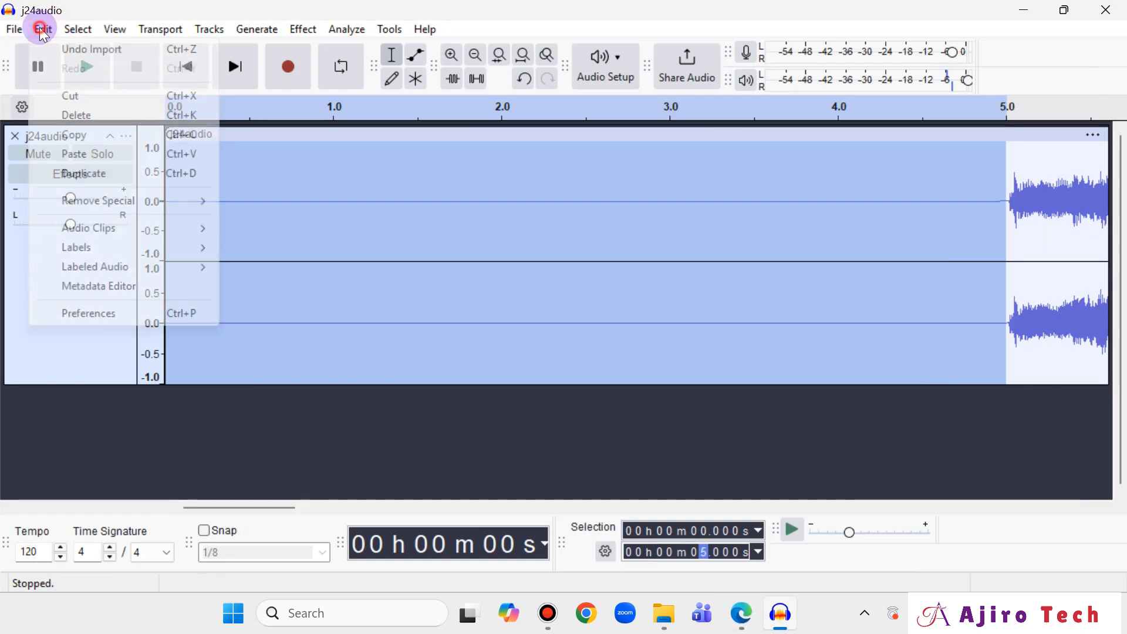
{"action": "left_click", "coordinate": [78, 96]}
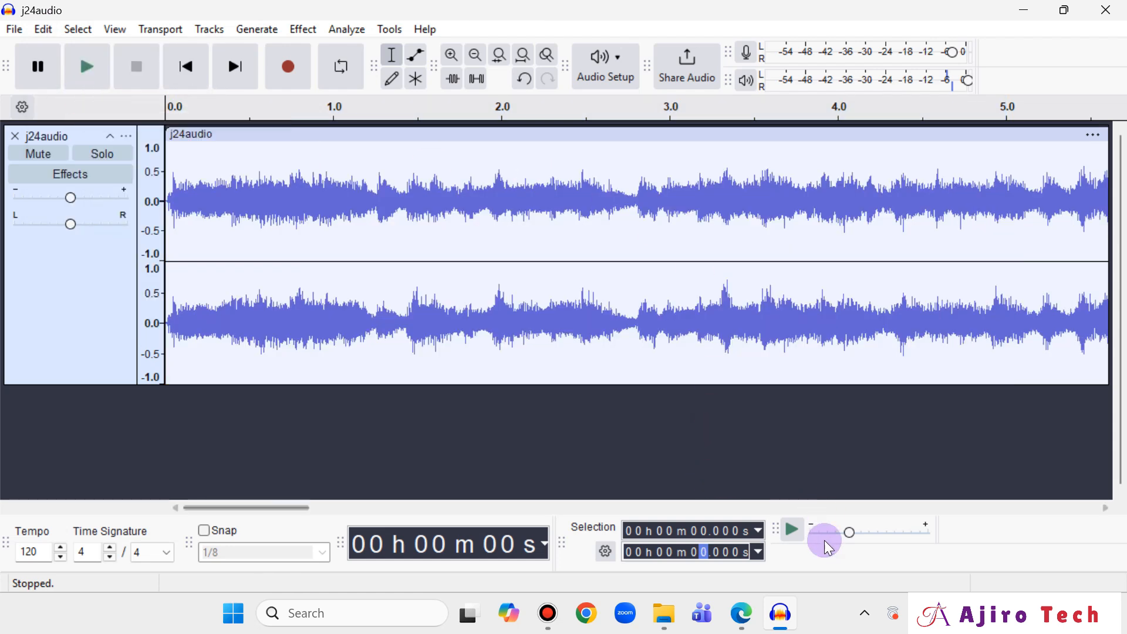
{"action": "left_click", "coordinate": [752, 617]}
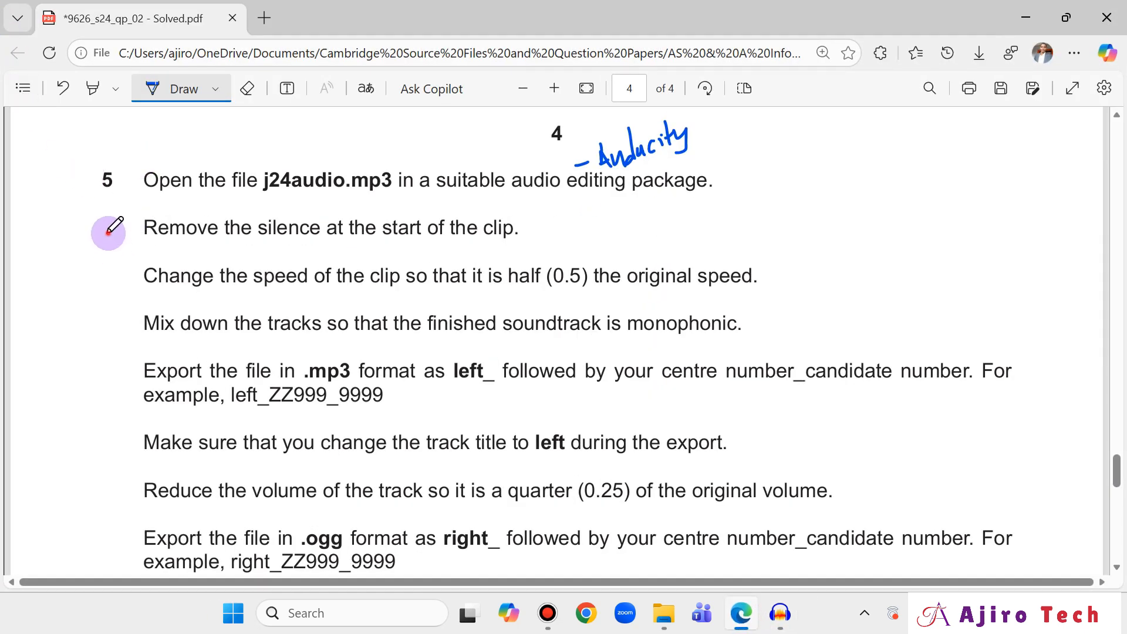
Step: Tick the remove-silence line in the PDF, then select all of j24audio in Audacity
{"action": "left_click_drag", "start_coordinate": [107, 233], "coordinate": [144, 218]}
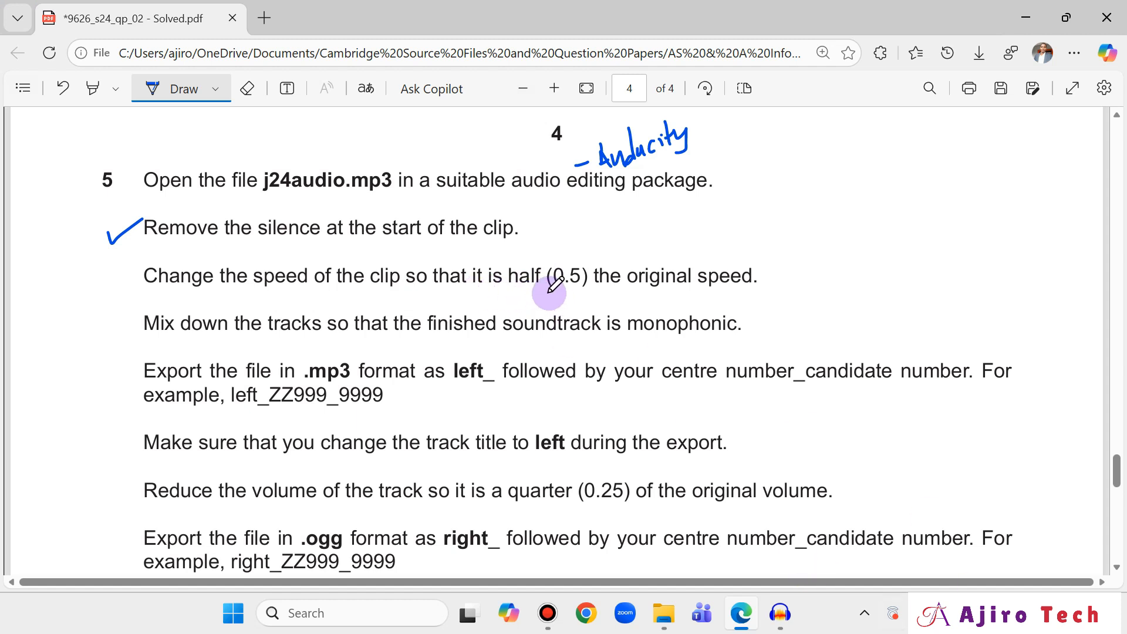
{"action": "left_click", "coordinate": [783, 614]}
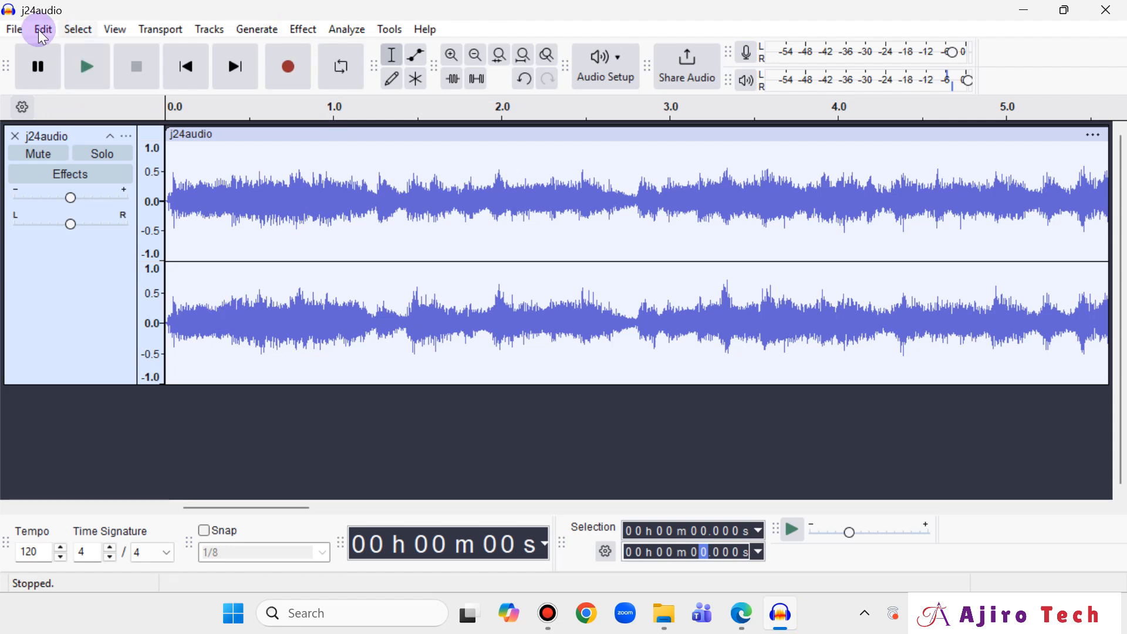
{"action": "left_click", "coordinate": [78, 29]}
{"action": "left_click", "coordinate": [86, 50]}
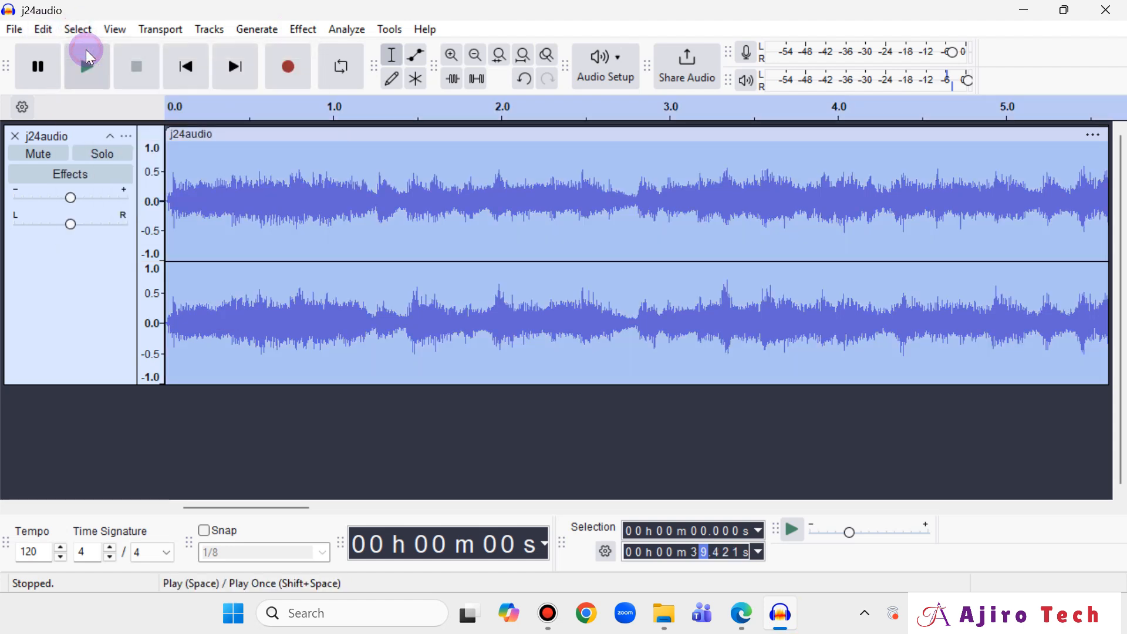
{"action": "left_click", "coordinate": [303, 29]}
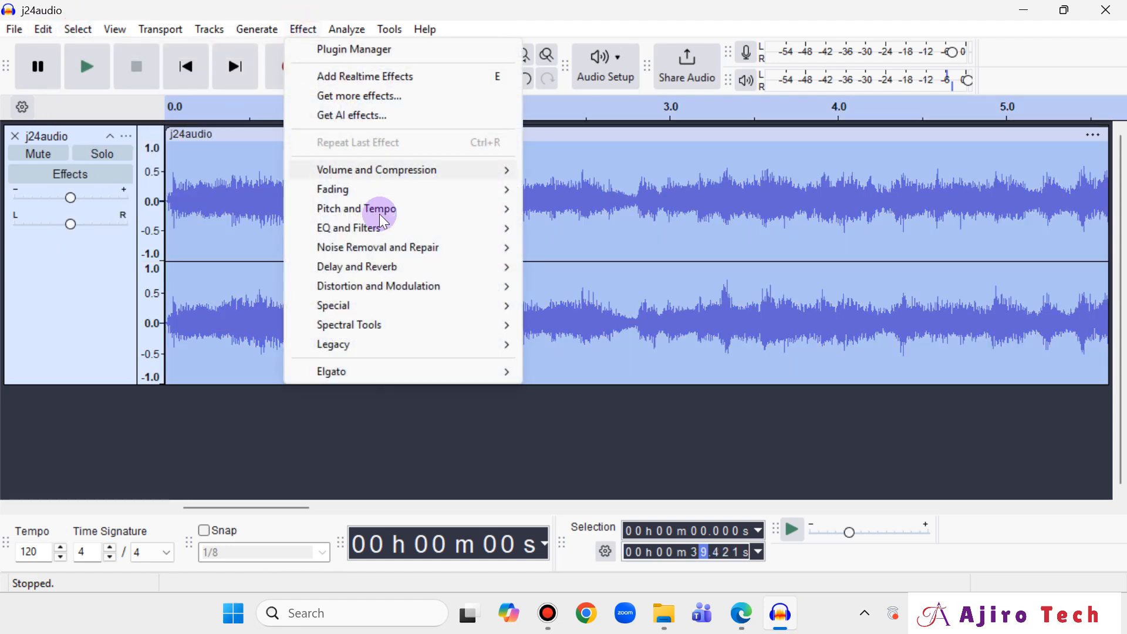
Step: Slow j24audio to half speed using Change Speed and Pitch with a 0.5 multiplier
{"action": "mouse_move", "coordinate": [382, 213]}
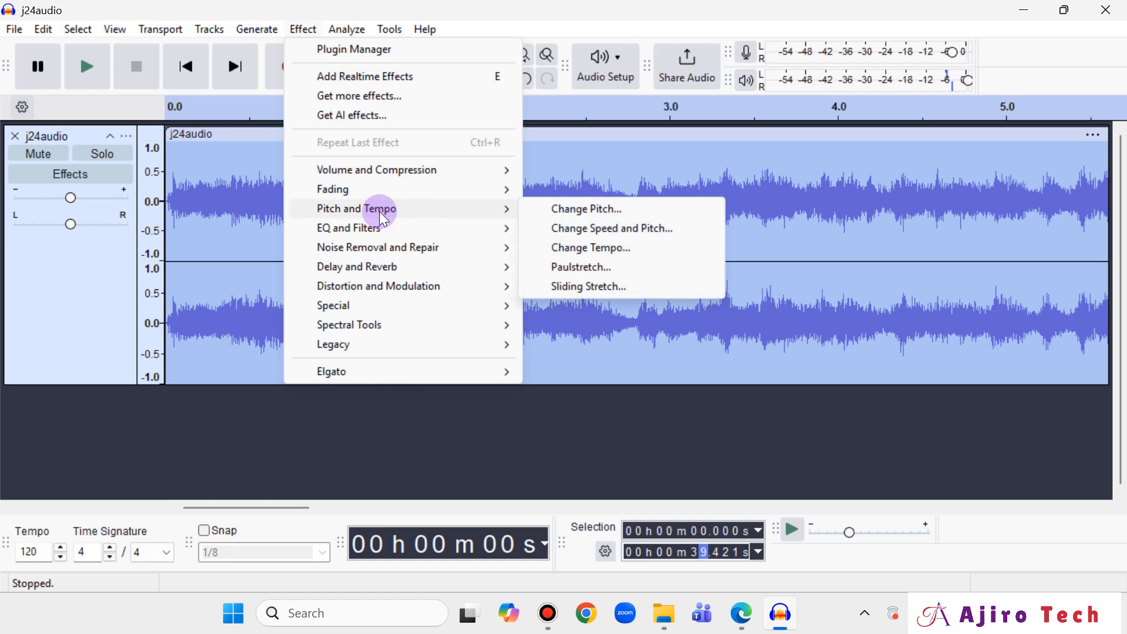
{"action": "left_click", "coordinate": [609, 230]}
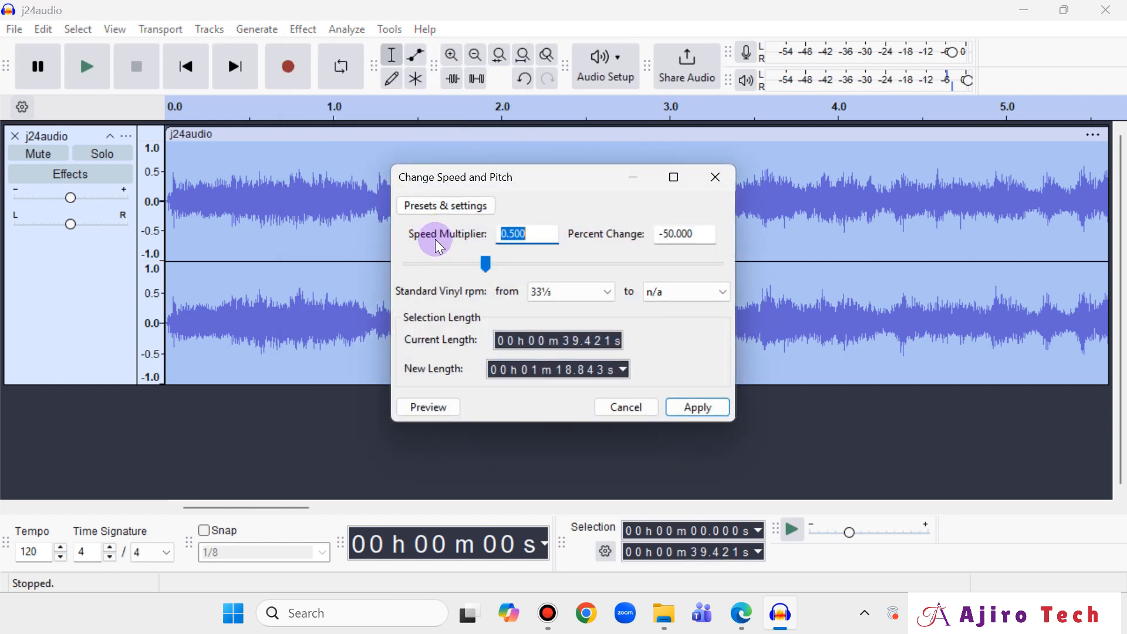
{"action": "type", "text": "0.5"}
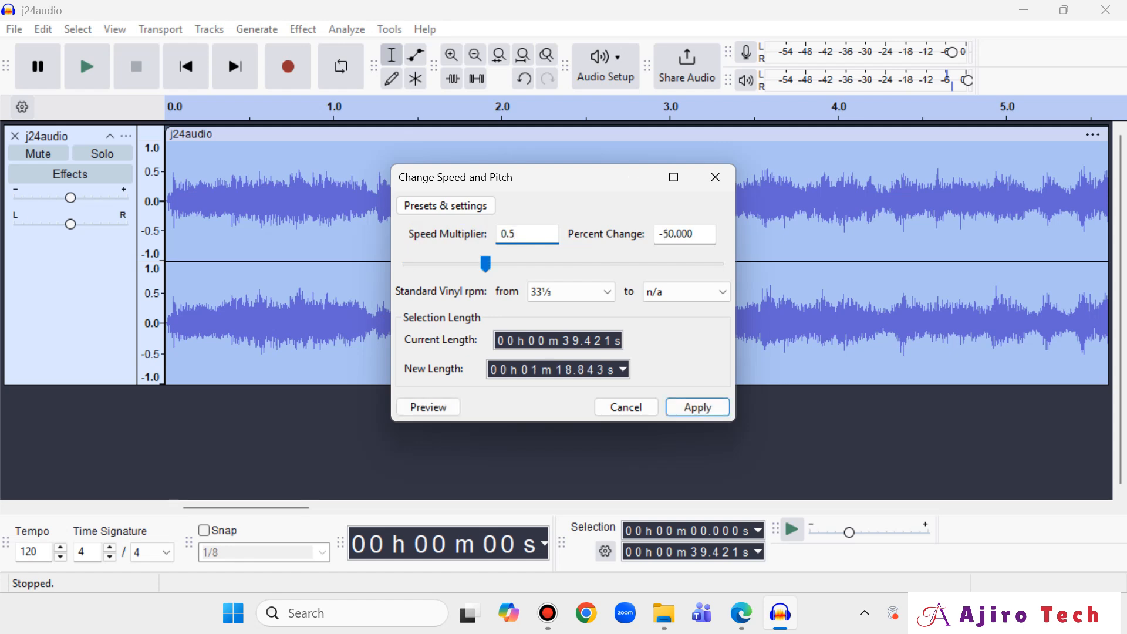
{"action": "left_click", "coordinate": [693, 405]}
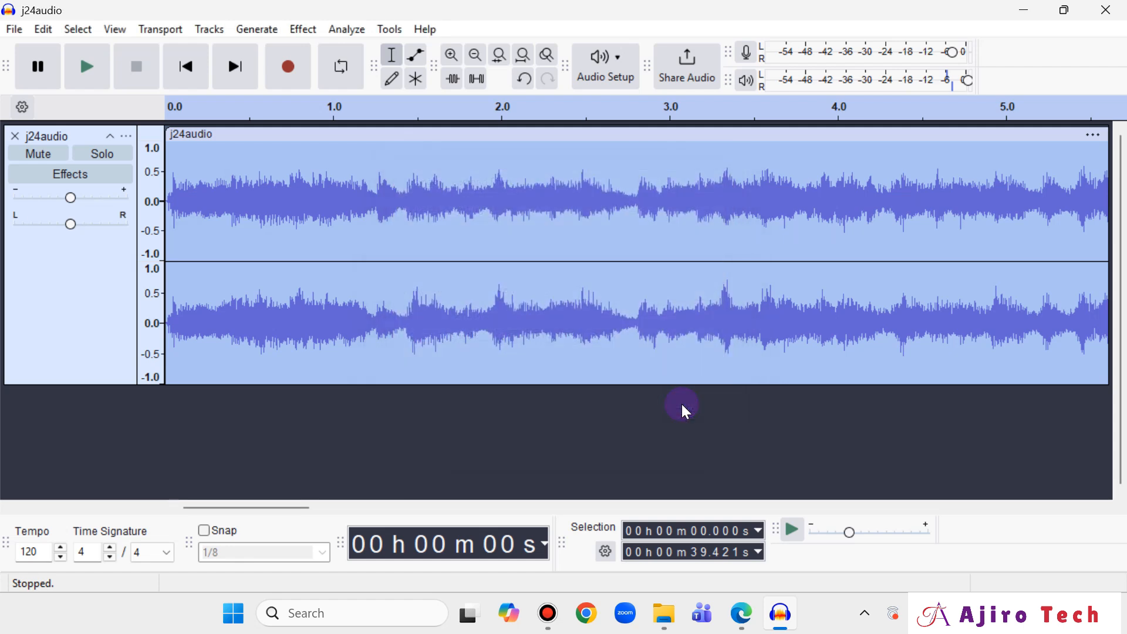
Step: Tick the change-speed line on the question paper, then return to Audacity
{"action": "left_click", "coordinate": [758, 629]}
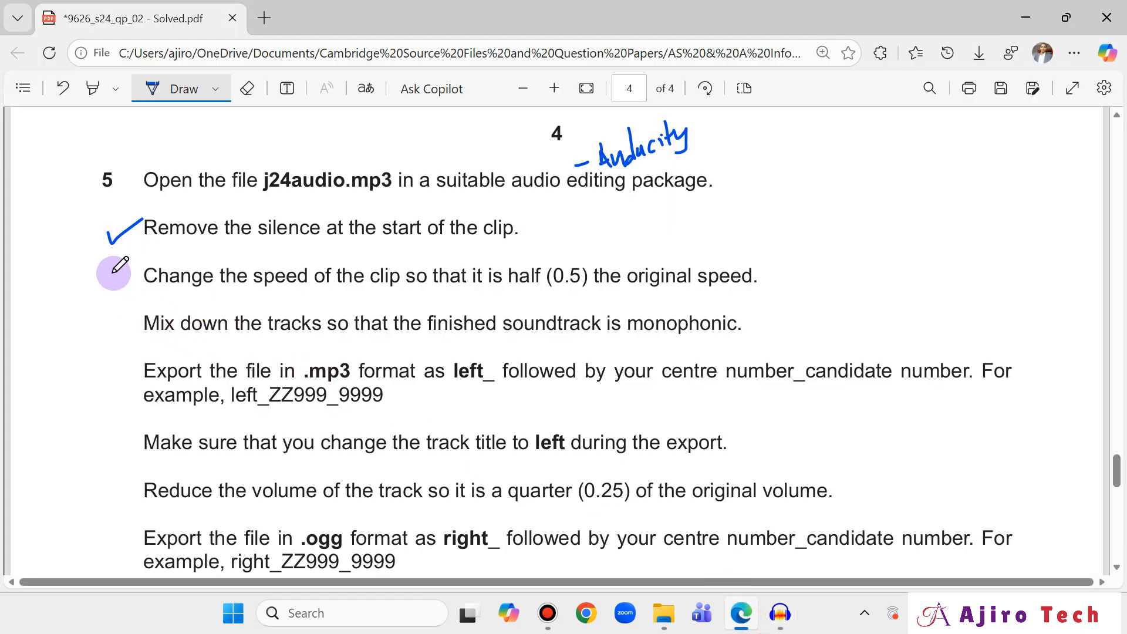
{"action": "mouse_move", "coordinate": [111, 268]}
{"action": "left_mouse_down"}
{"action": "mouse_move", "coordinate": [118, 285]}
{"action": "mouse_move", "coordinate": [149, 262]}
{"action": "left_mouse_up"}
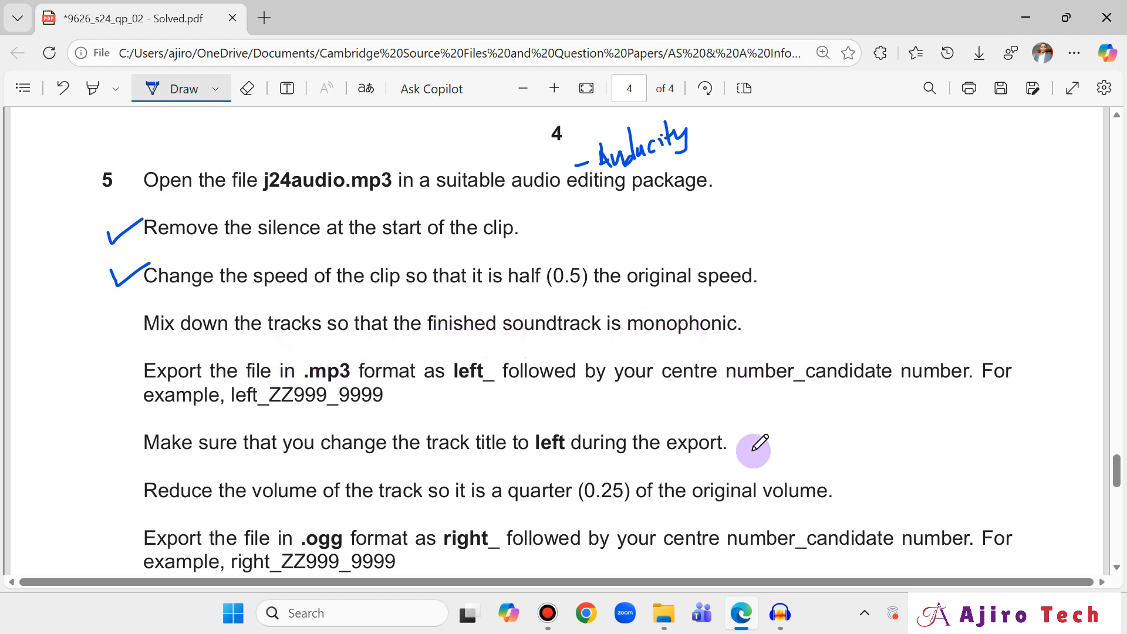
{"action": "left_click", "coordinate": [781, 613]}
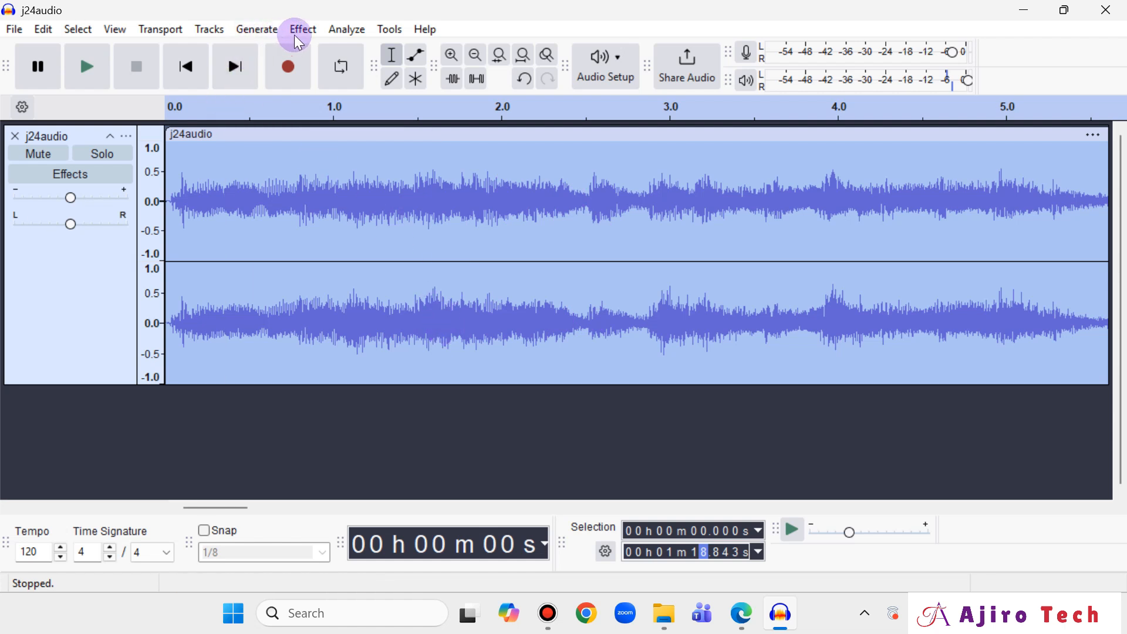
Step: Select all the audio and mix the stereo j24audio track down to one mono track
{"action": "left_click", "coordinate": [78, 29]}
{"action": "left_click", "coordinate": [116, 51]}
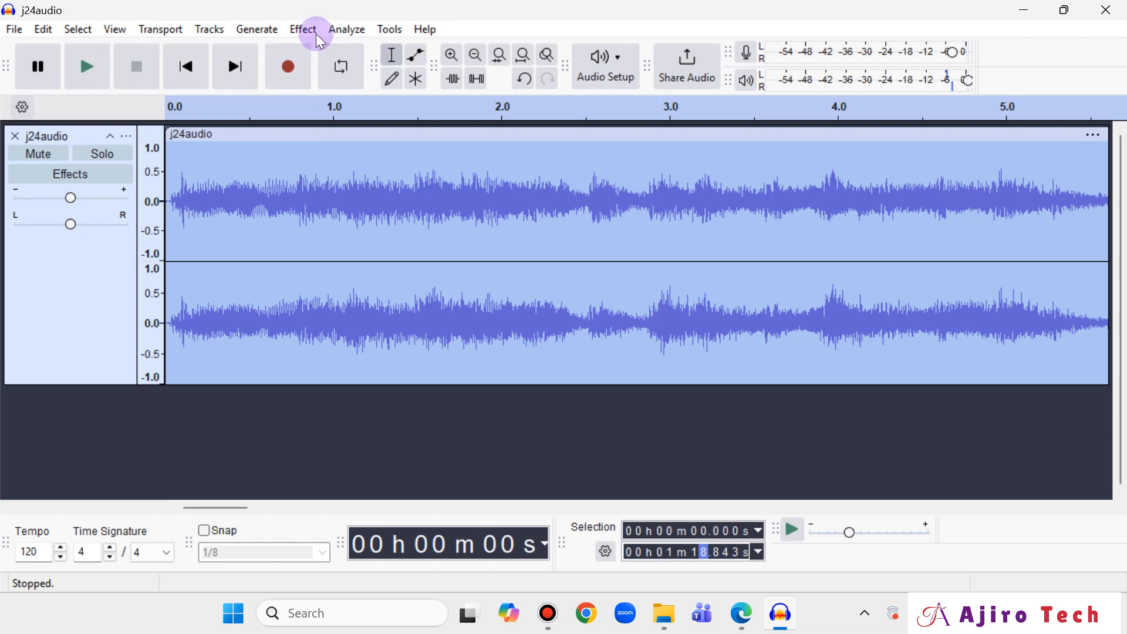
{"action": "left_click", "coordinate": [69, 29]}
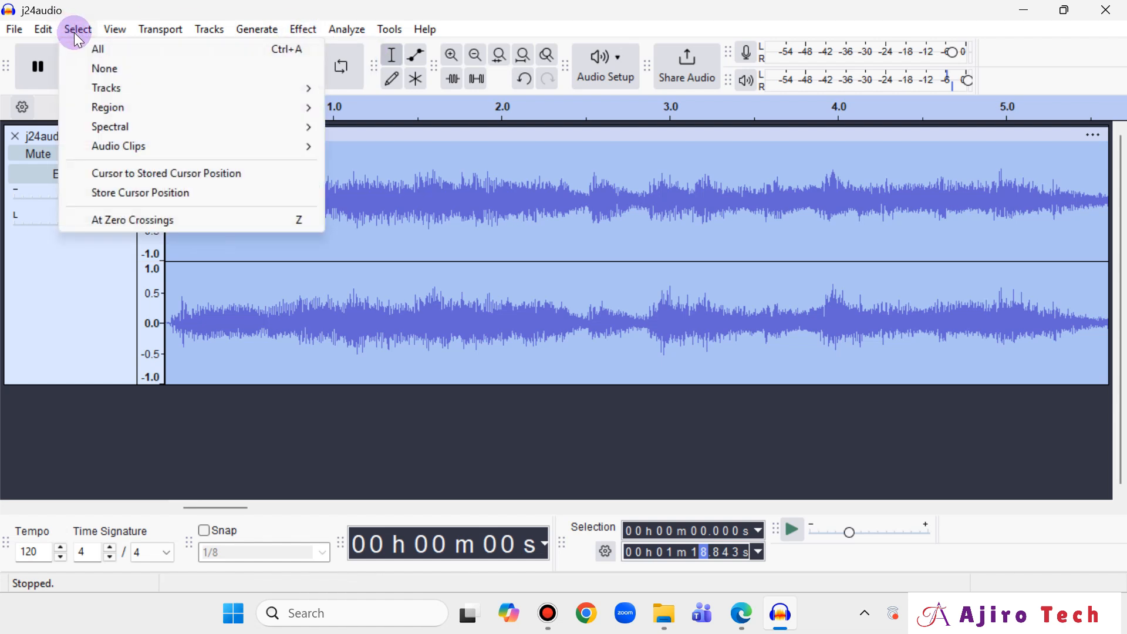
{"action": "left_click", "coordinate": [75, 30]}
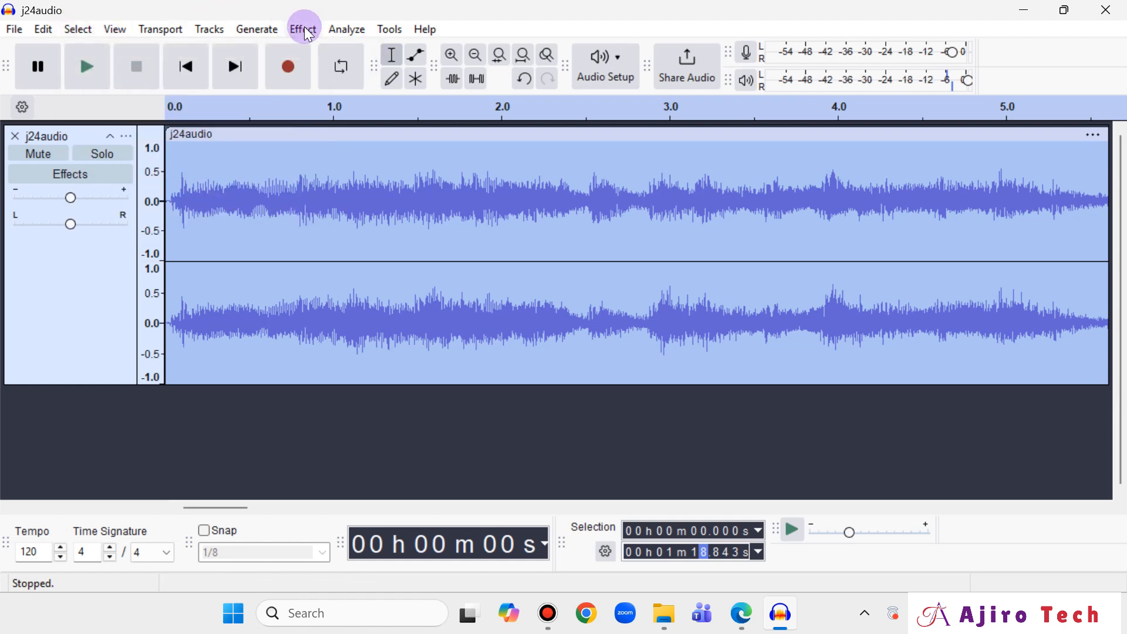
{"action": "left_click", "coordinate": [212, 30]}
{"action": "left_click", "coordinate": [225, 72]}
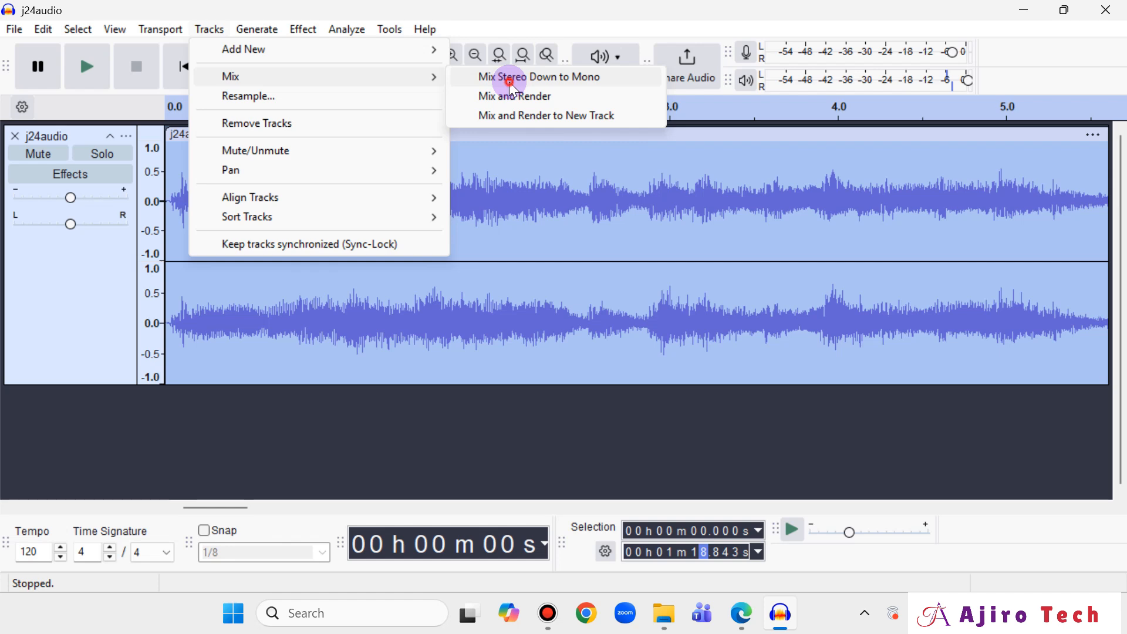
{"action": "left_click", "coordinate": [509, 82]}
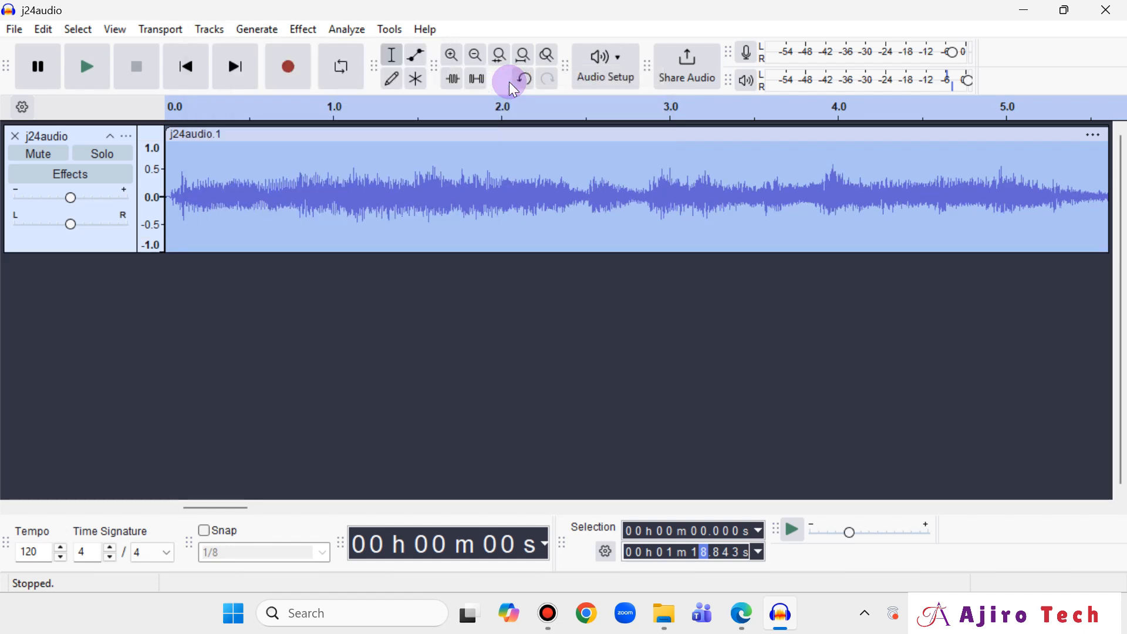
{"action": "left_click", "coordinate": [741, 613]}
Step: Tick the 'Mix down the tracks' step on the question paper and read the following steps
{"action": "left_click_drag", "start_coordinate": [92, 330], "coordinate": [140, 315]}
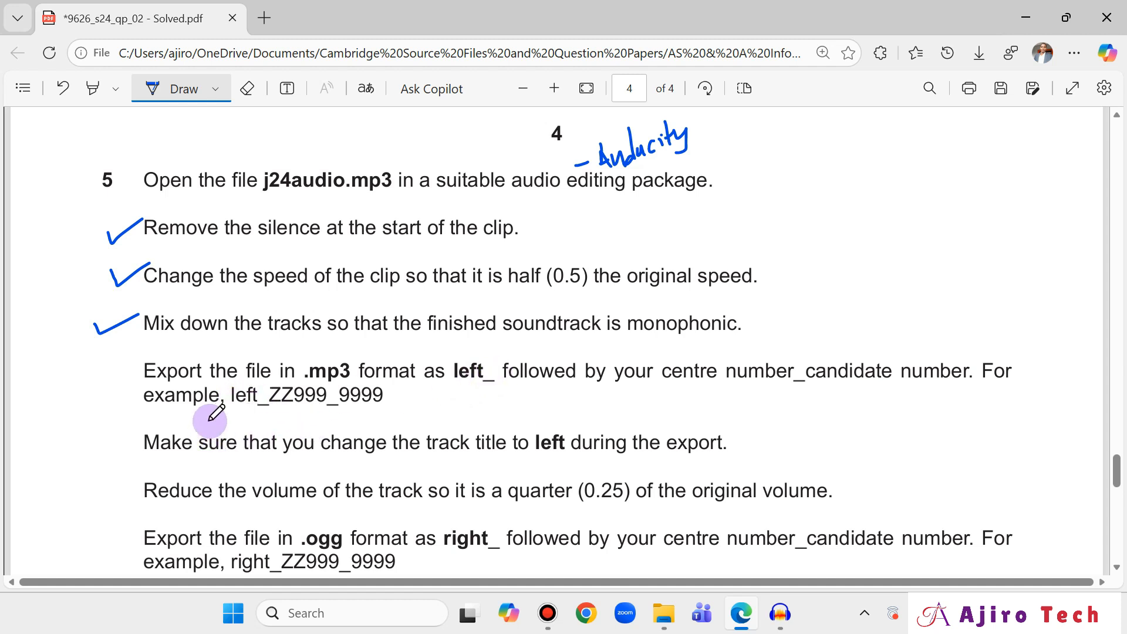
{"action": "scroll", "coordinate": [318, 391], "scroll_direction": "down", "scroll_amount": 2}
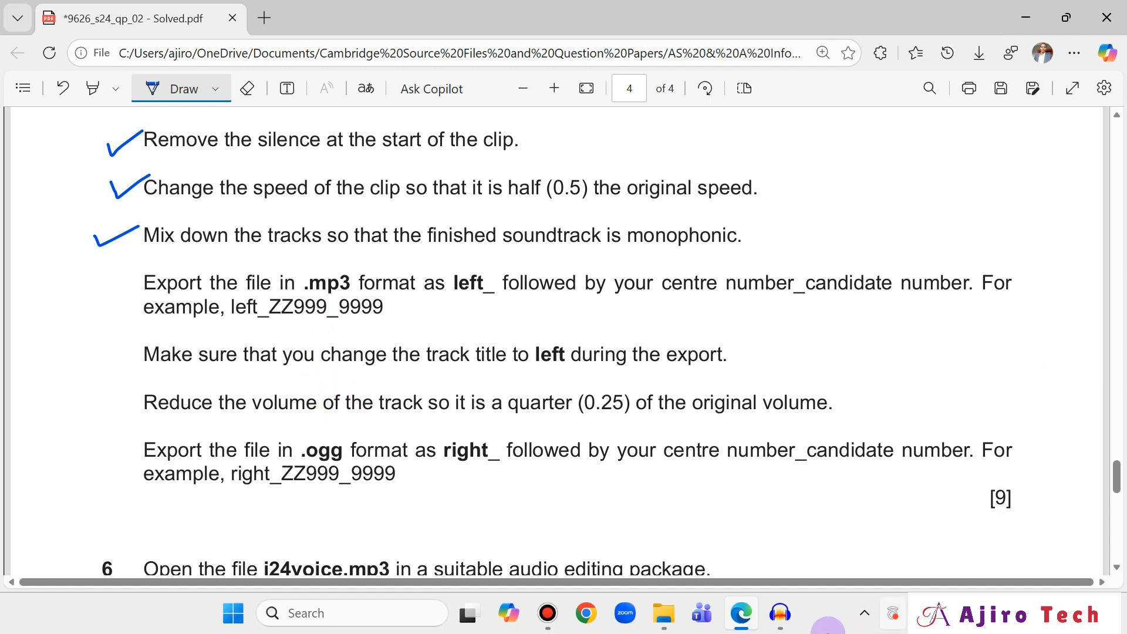
{"action": "left_click", "coordinate": [781, 613]}
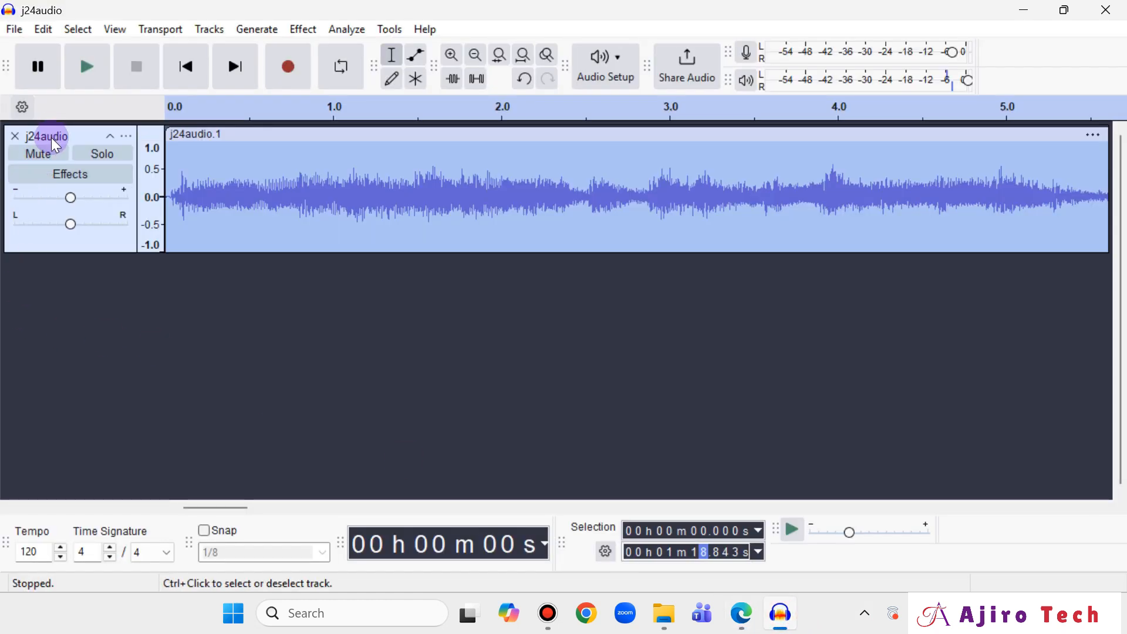
Step: Rename the mono track to 'left'
{"action": "left_click", "coordinate": [126, 136]}
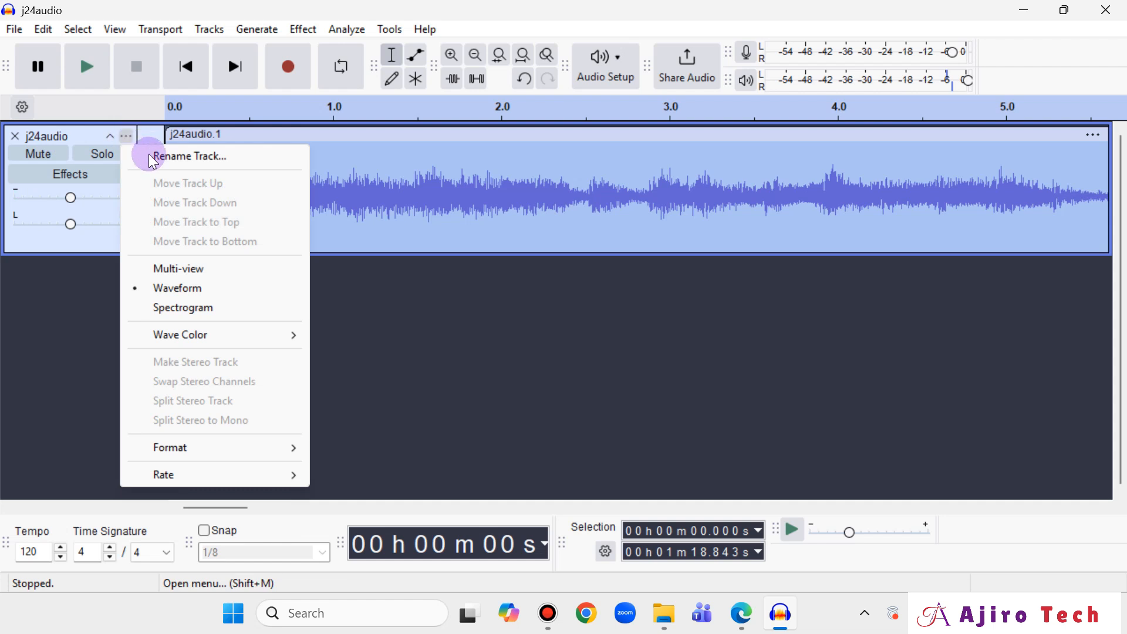
{"action": "left_click", "coordinate": [165, 156]}
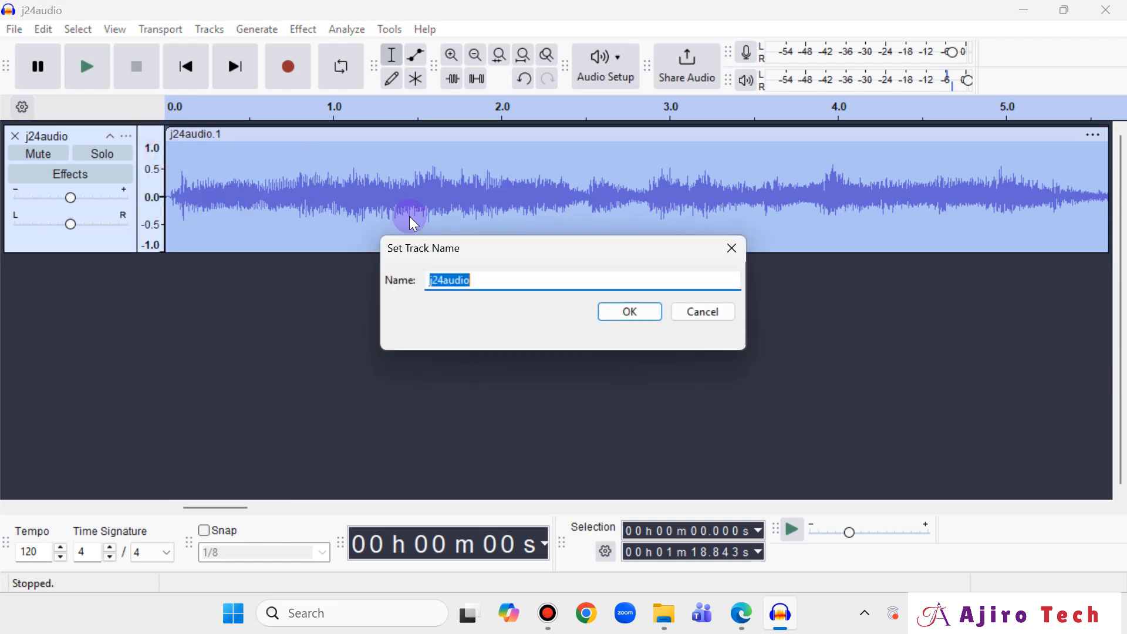
{"action": "type", "text": "left"}
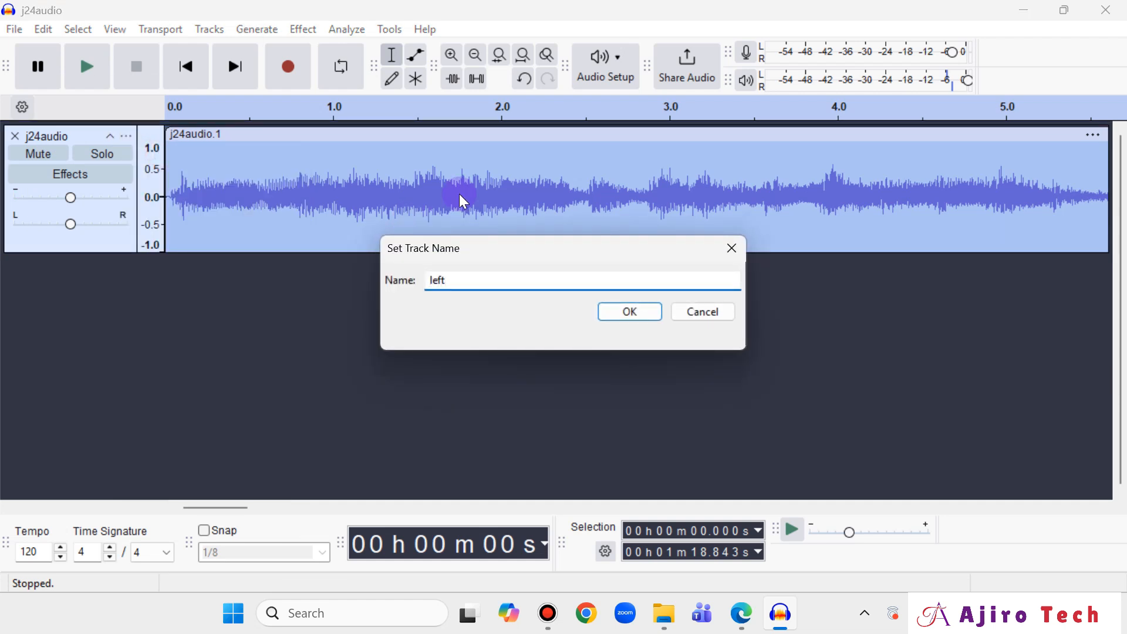
{"action": "left_click", "coordinate": [612, 308]}
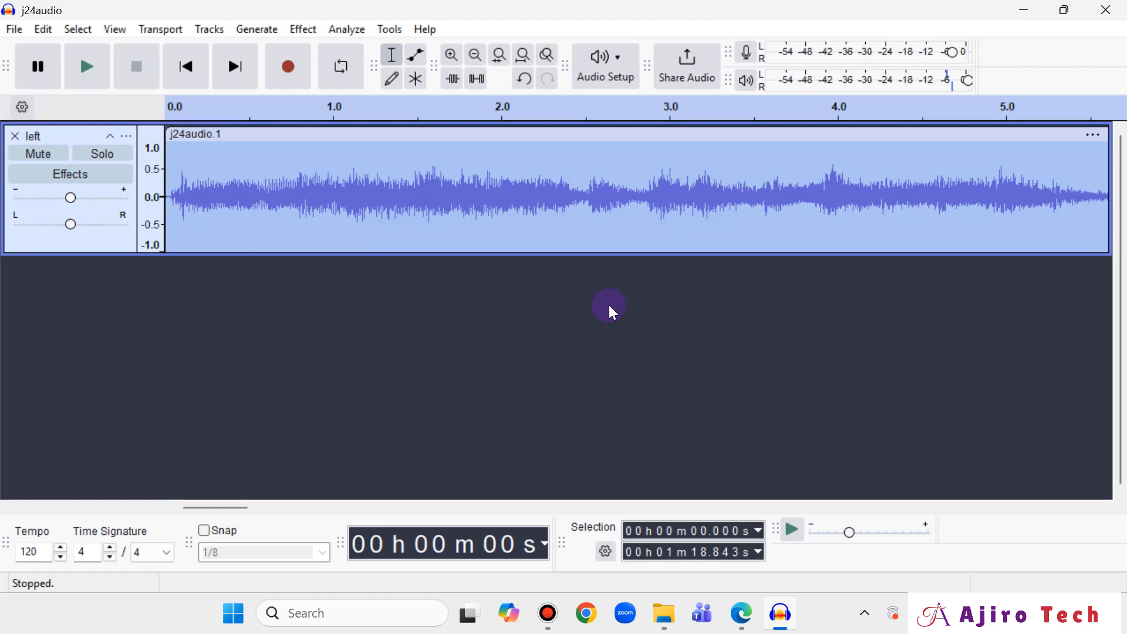
Step: Start exporting the audio to this computer as an MP3, then check the question paper
{"action": "left_click", "coordinate": [12, 29]}
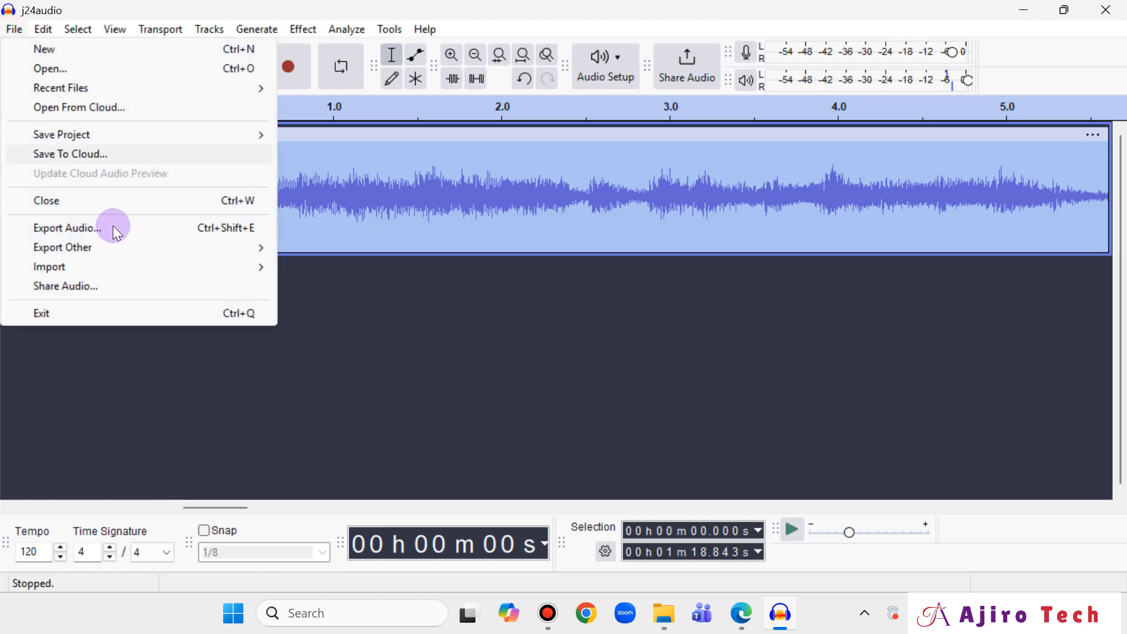
{"action": "left_click", "coordinate": [116, 230]}
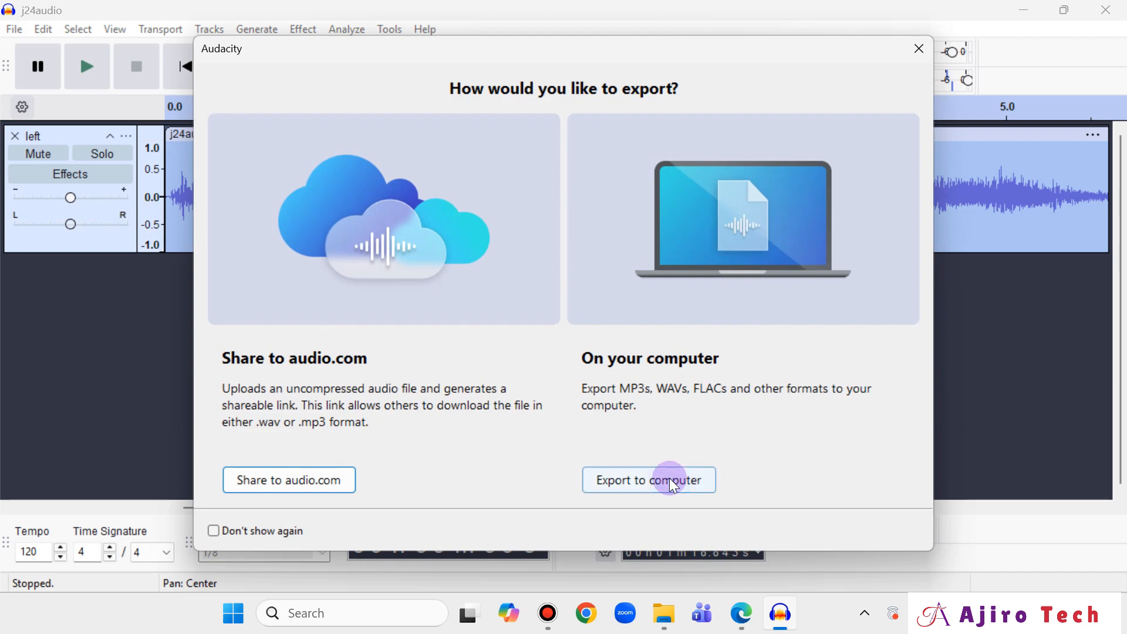
{"action": "left_click", "coordinate": [674, 485]}
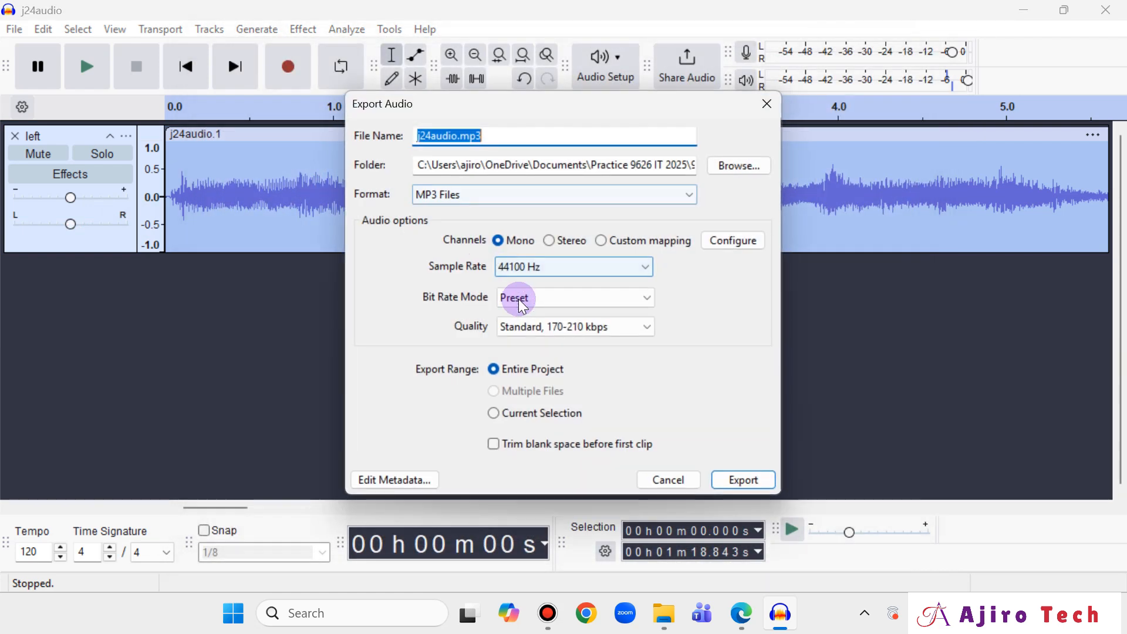
{"action": "left_click", "coordinate": [741, 617]}
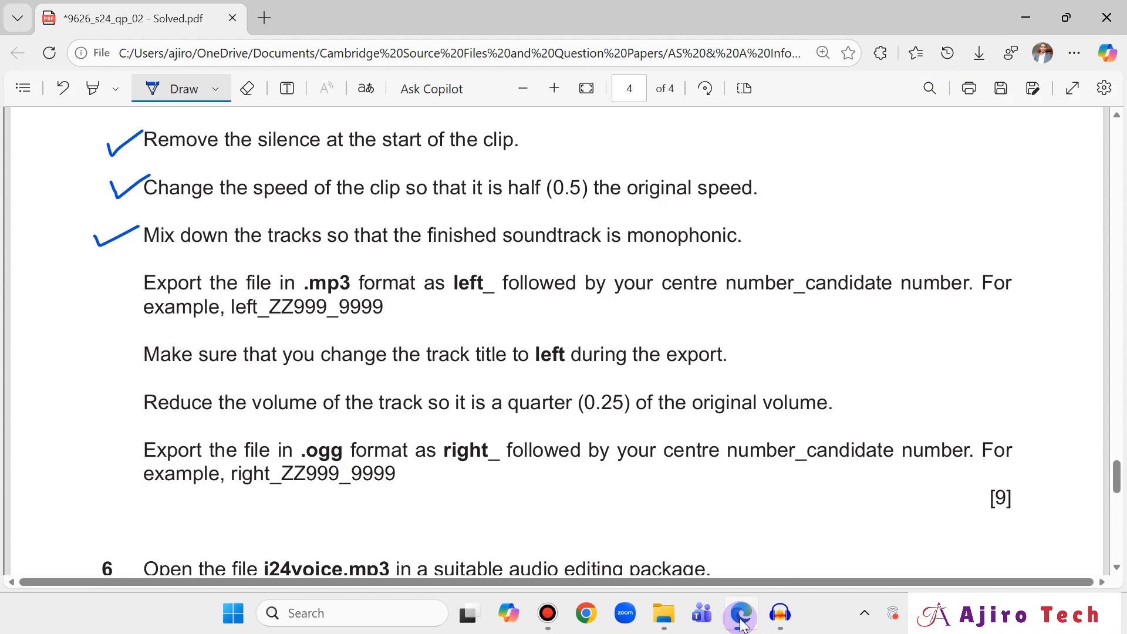
Step: Copy the example file name left_ZZ999_9999 from the PDF question paper
{"action": "left_click", "coordinate": [170, 88]}
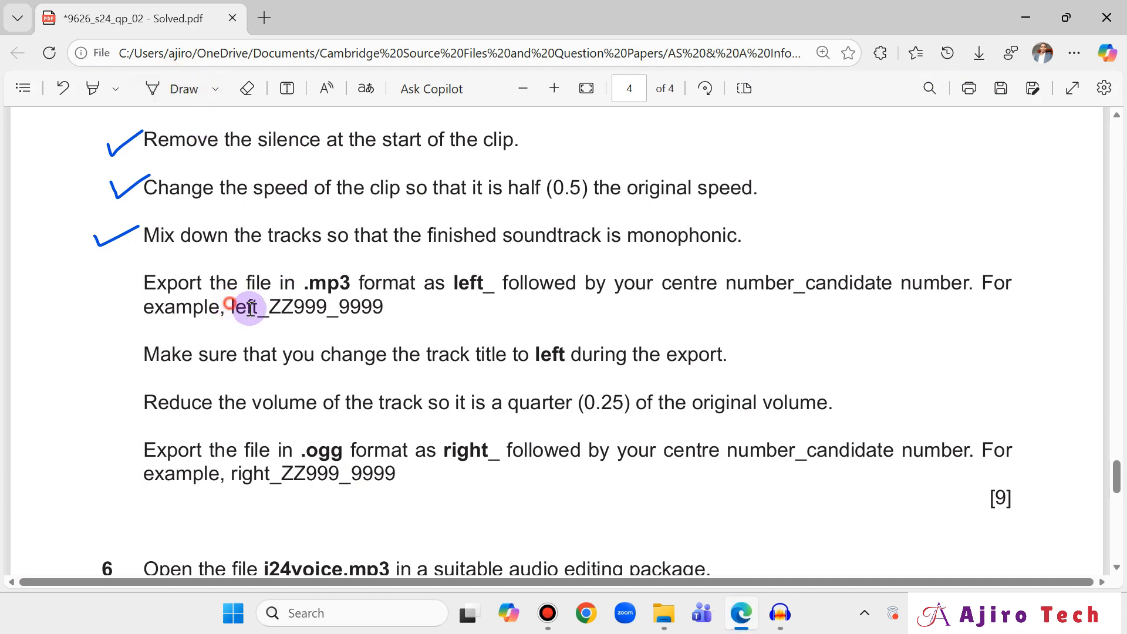
{"action": "left_click_drag", "start_coordinate": [229, 305], "coordinate": [383, 308]}
{"action": "left_click", "coordinate": [238, 305]}
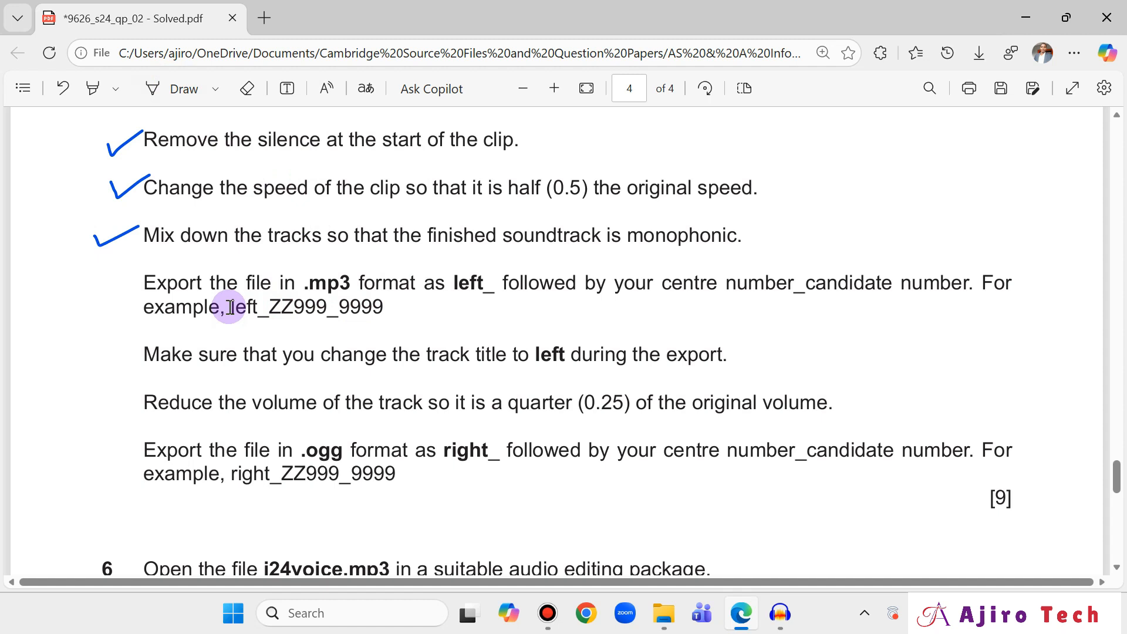
{"action": "left_click_drag", "start_coordinate": [237, 305], "coordinate": [327, 306]}
{"action": "left_click", "coordinate": [244, 305]}
{"action": "left_click_drag", "start_coordinate": [233, 306], "coordinate": [382, 314]}
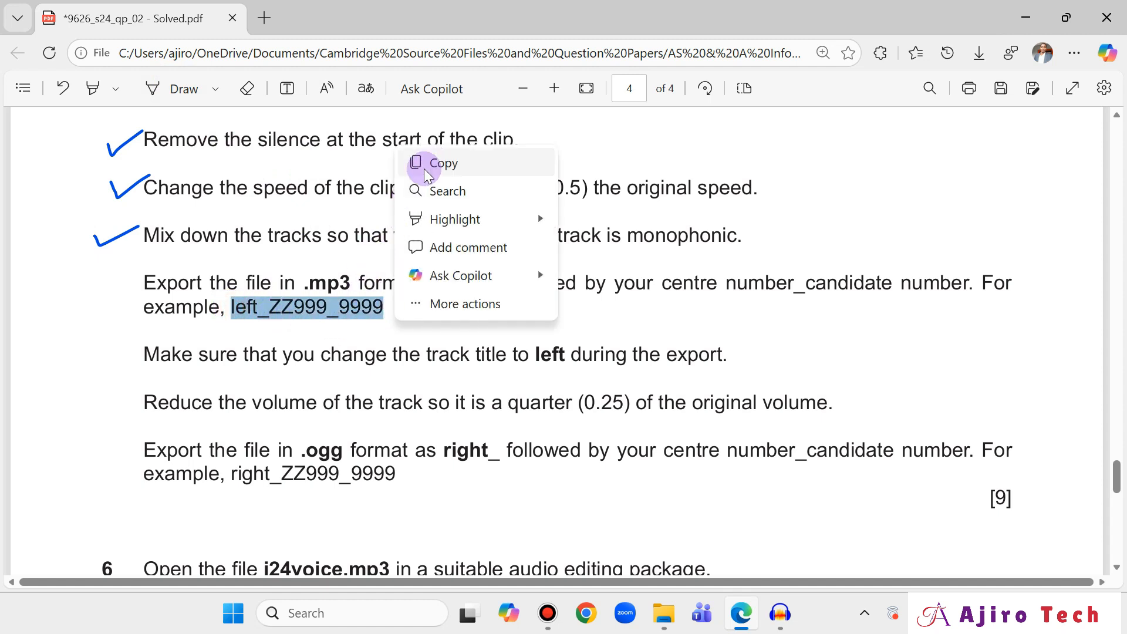
{"action": "left_click", "coordinate": [424, 168]}
Step: Change the export file name from j24audio.mp3 to left_AN017_2025.mp3
{"action": "left_click", "coordinate": [780, 612]}
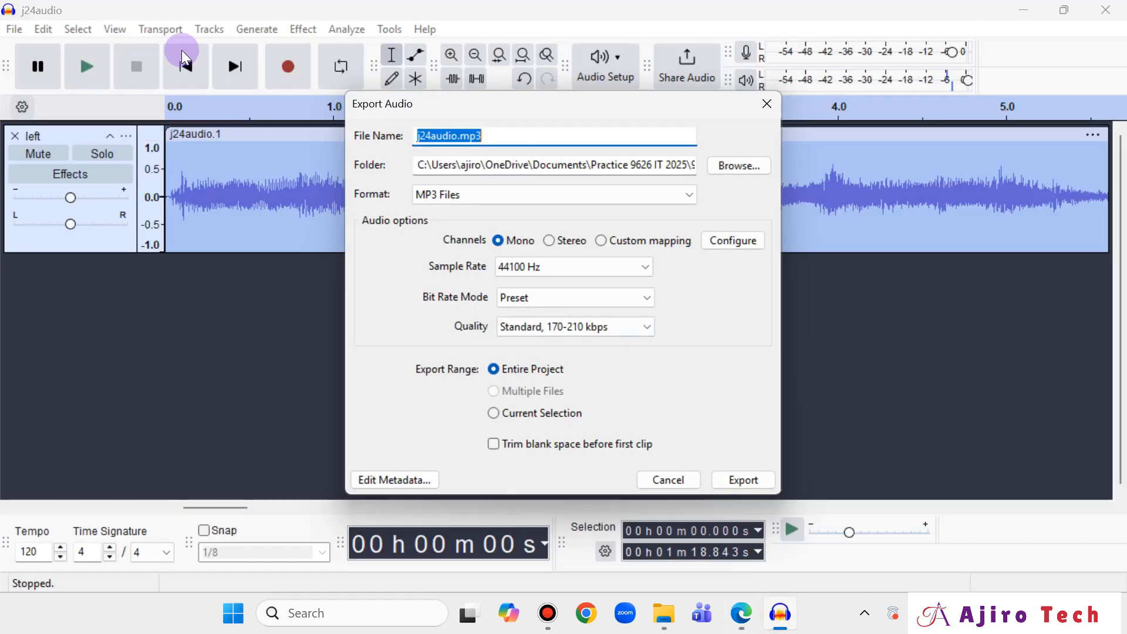
{"action": "left_click", "coordinate": [458, 136]}
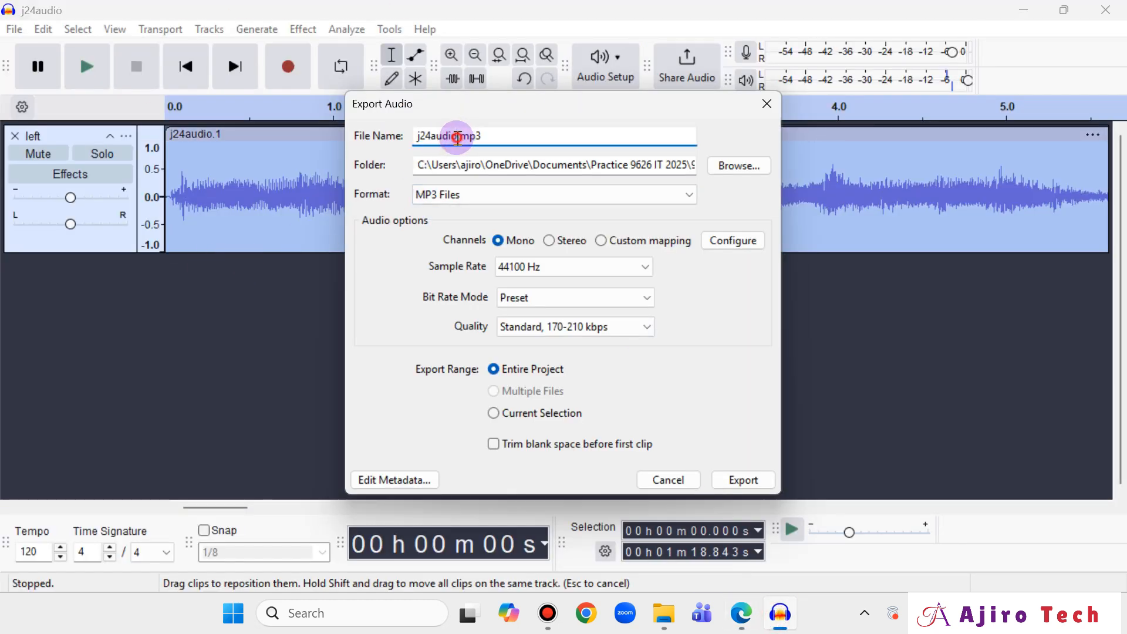
{"action": "left_click_drag", "start_coordinate": [458, 138], "coordinate": [414, 140]}
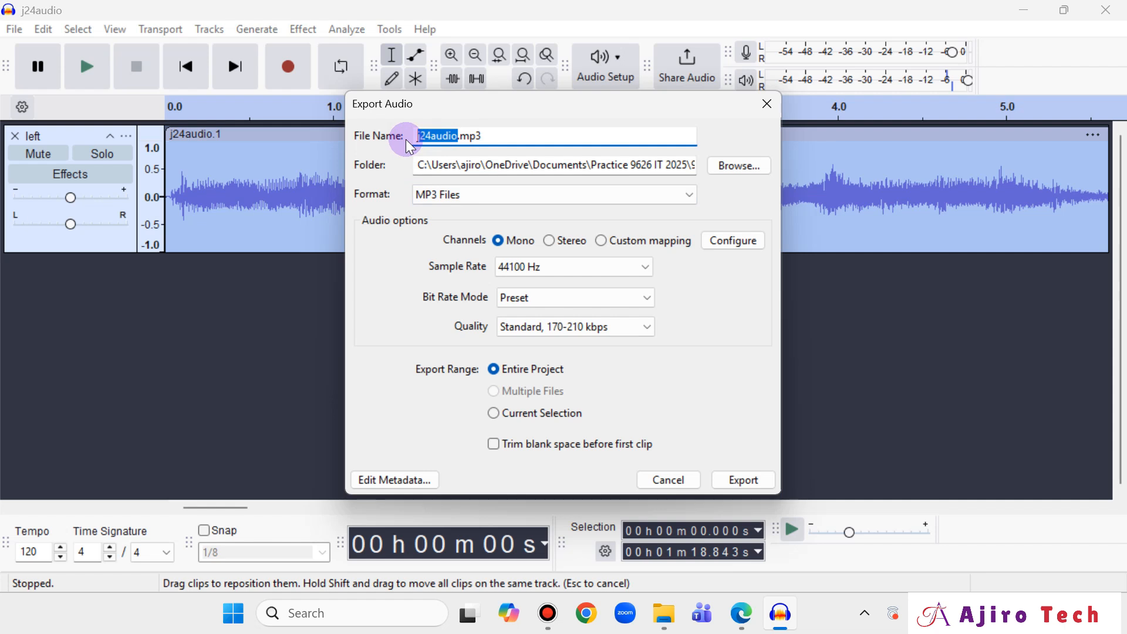
{"action": "key", "text": "ctrl+v"}
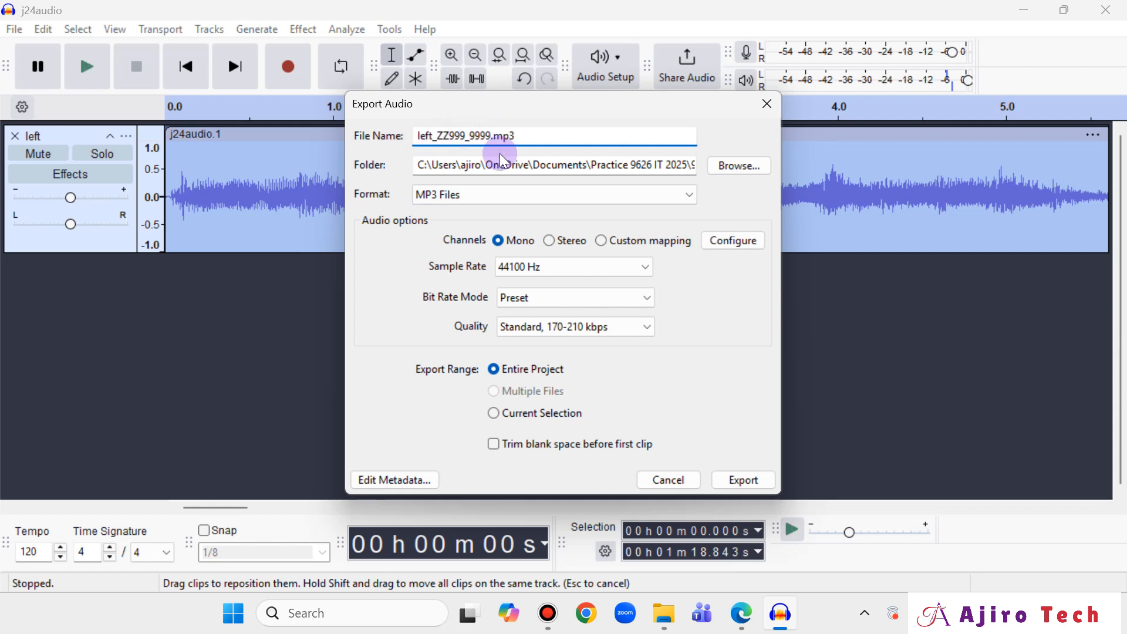
{"action": "key", "text": "BackSpace"}
{"action": "key", "text": "BackSpace"}
{"action": "key", "text": "BackSpace"}
{"action": "key", "text": "BackSpace"}
{"action": "key", "text": "BackSpace"}
{"action": "type", "text": "AN017"}
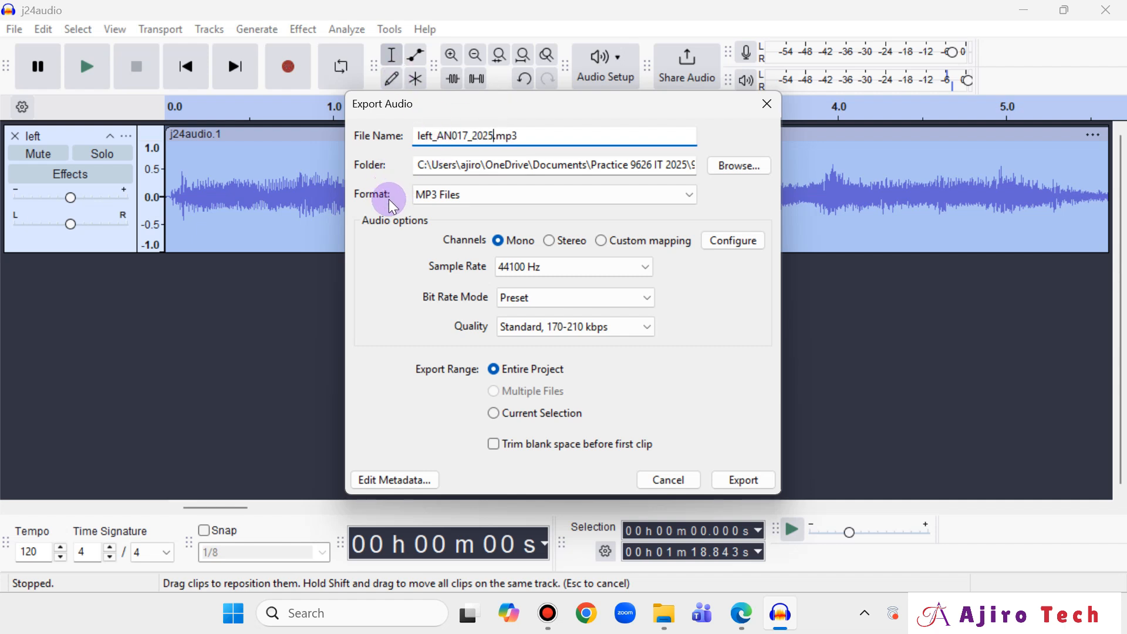
{"action": "left_click", "coordinate": [721, 167]}
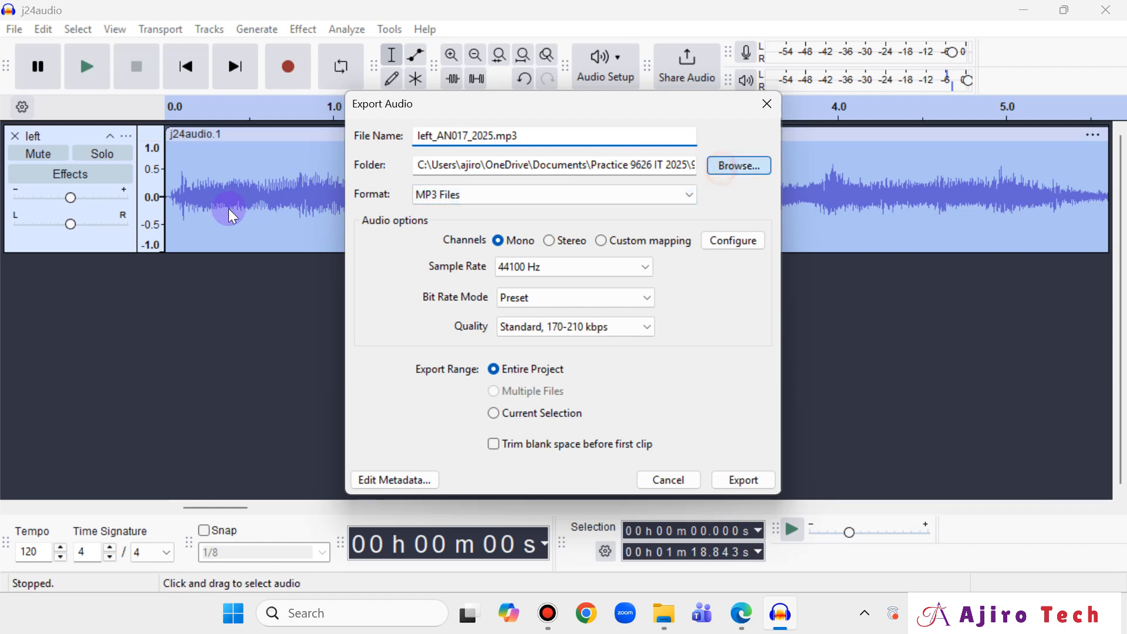
Step: Browse to Documents > Cambridge Source Files > 9626 > 2024 > confidential source files folder
{"action": "scroll", "coordinate": [419, 335], "scroll_direction": "down", "scroll_amount": 3}
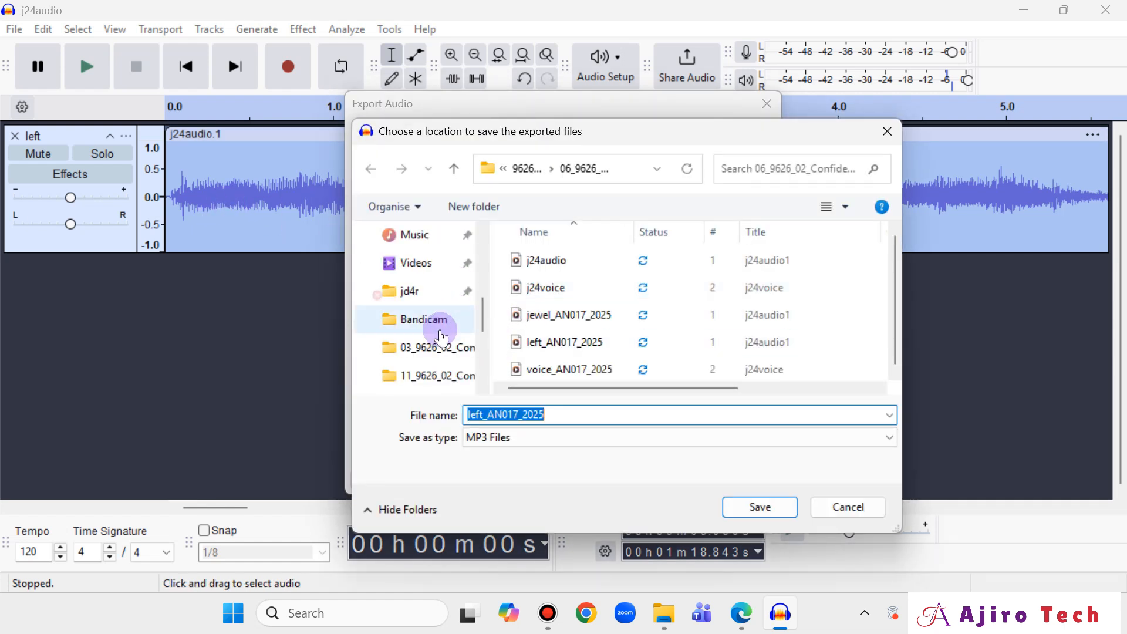
{"action": "scroll", "coordinate": [443, 314], "scroll_direction": "up", "scroll_amount": 1}
{"action": "left_click", "coordinate": [433, 262]}
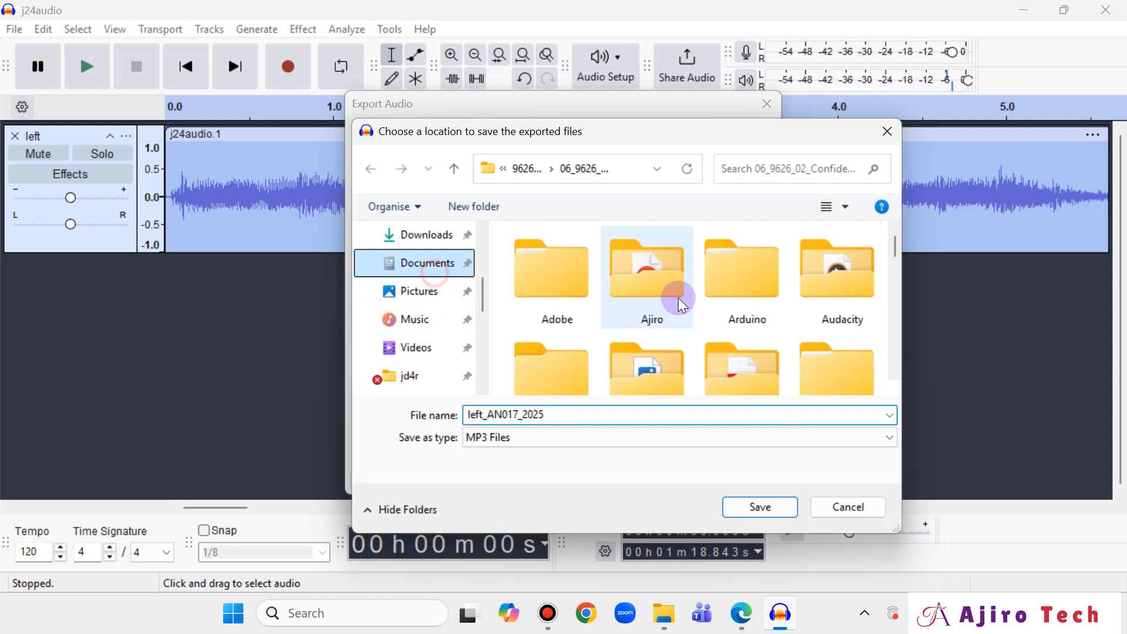
{"action": "double_click", "coordinate": [728, 304]}
{"action": "left_click", "coordinate": [557, 293]}
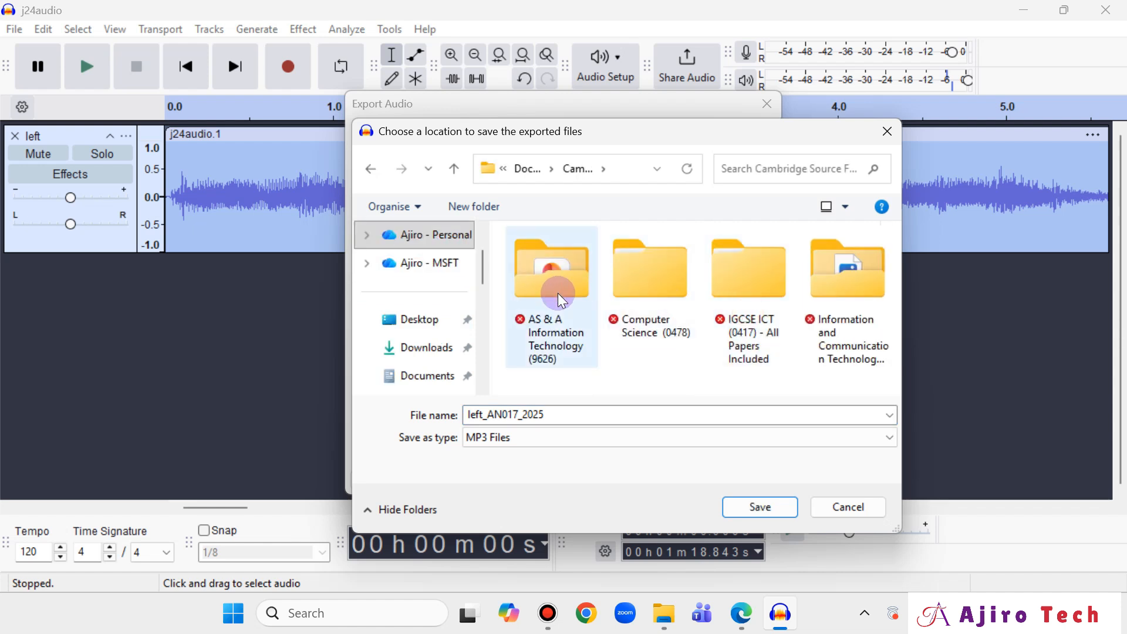
{"action": "double_click", "coordinate": [557, 293]}
{"action": "double_click", "coordinate": [563, 339]}
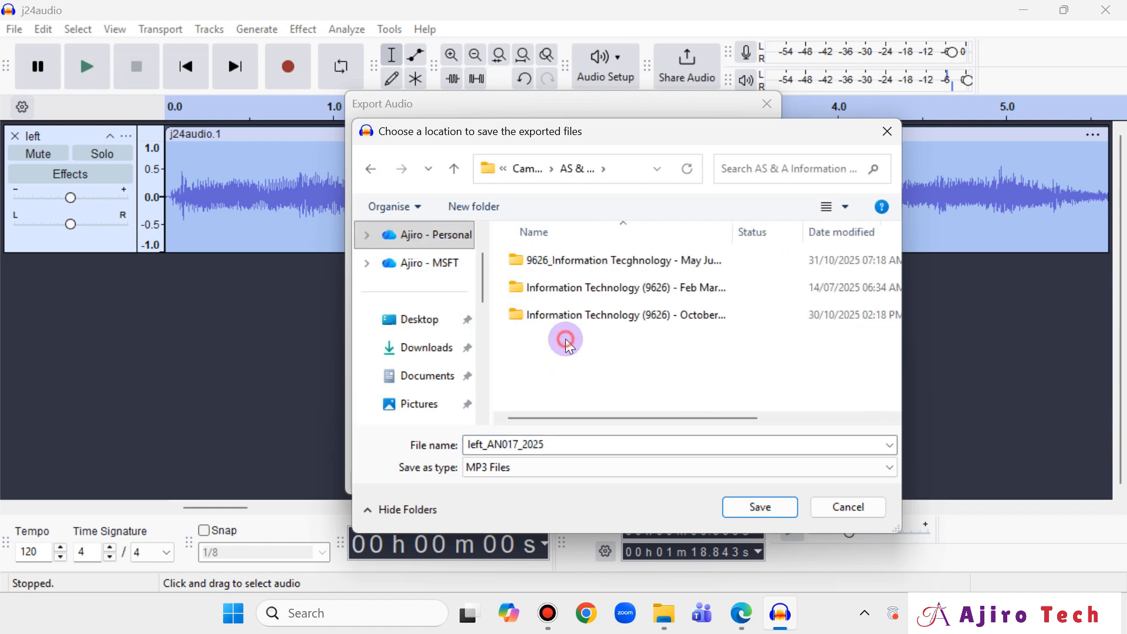
{"action": "double_click", "coordinate": [585, 265]}
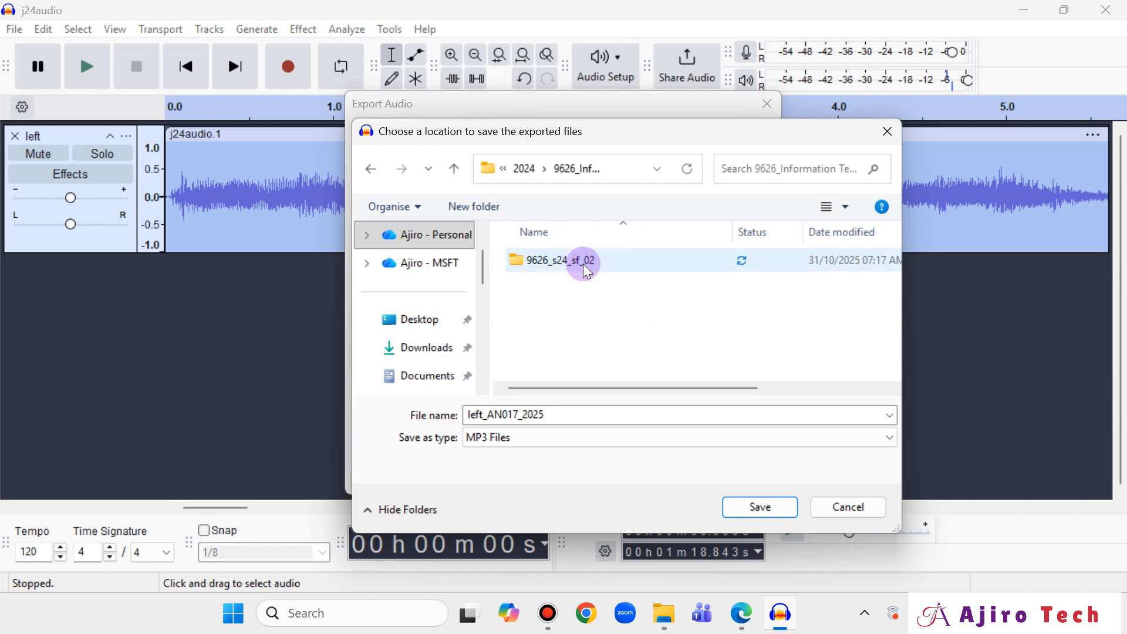
{"action": "double_click", "coordinate": [584, 264]}
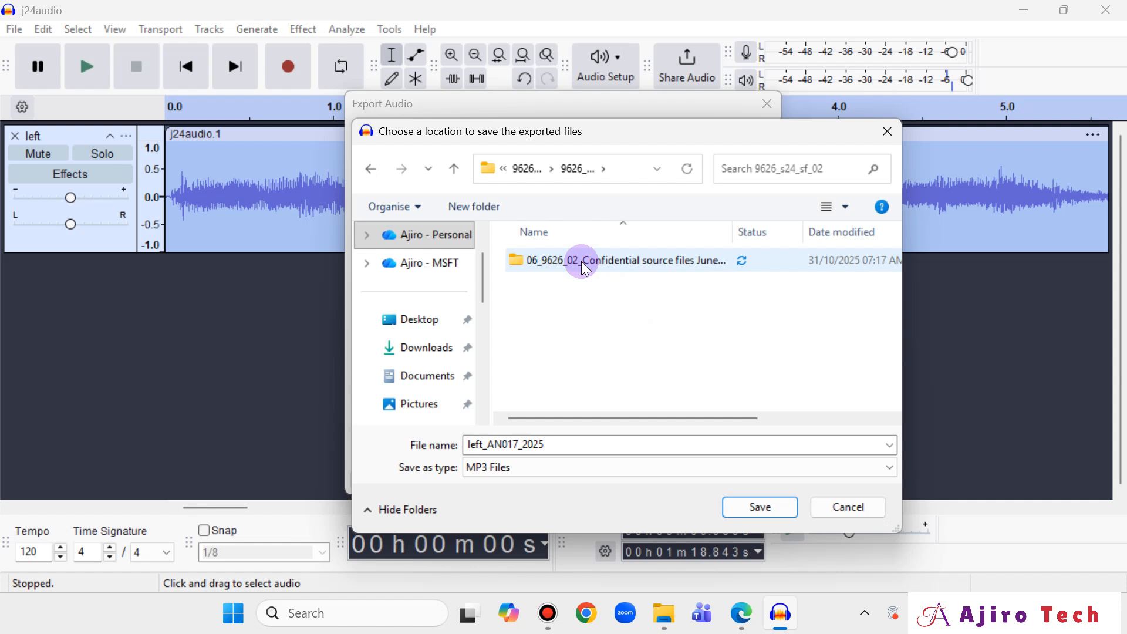
{"action": "double_click", "coordinate": [584, 264]}
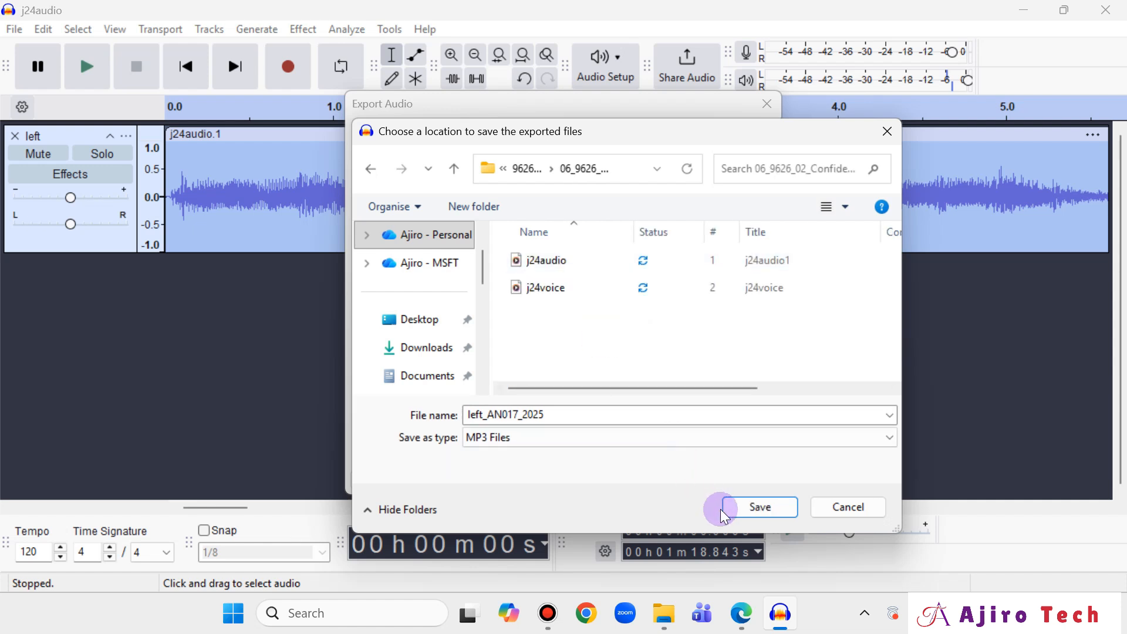
Step: Keep MP3 format and mono channels, and export left_AN017_2025.mp3 into that folder
{"action": "left_click", "coordinate": [502, 438]}
{"action": "left_click", "coordinate": [504, 437]}
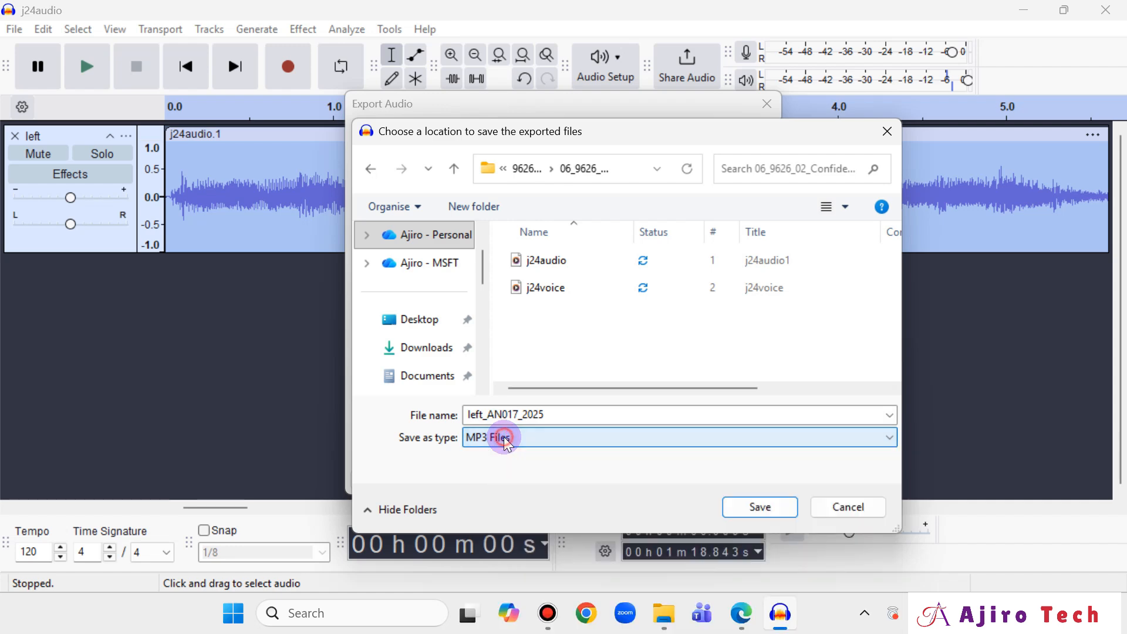
{"action": "left_click", "coordinate": [750, 508]}
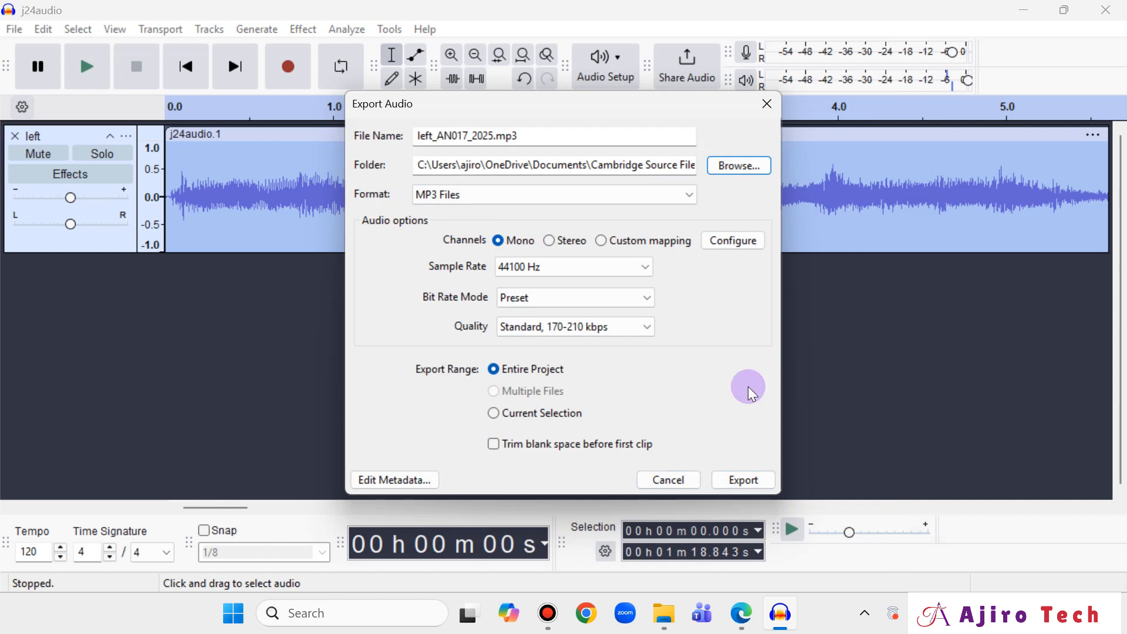
{"action": "left_click", "coordinate": [494, 246]}
{"action": "left_click", "coordinate": [752, 466]}
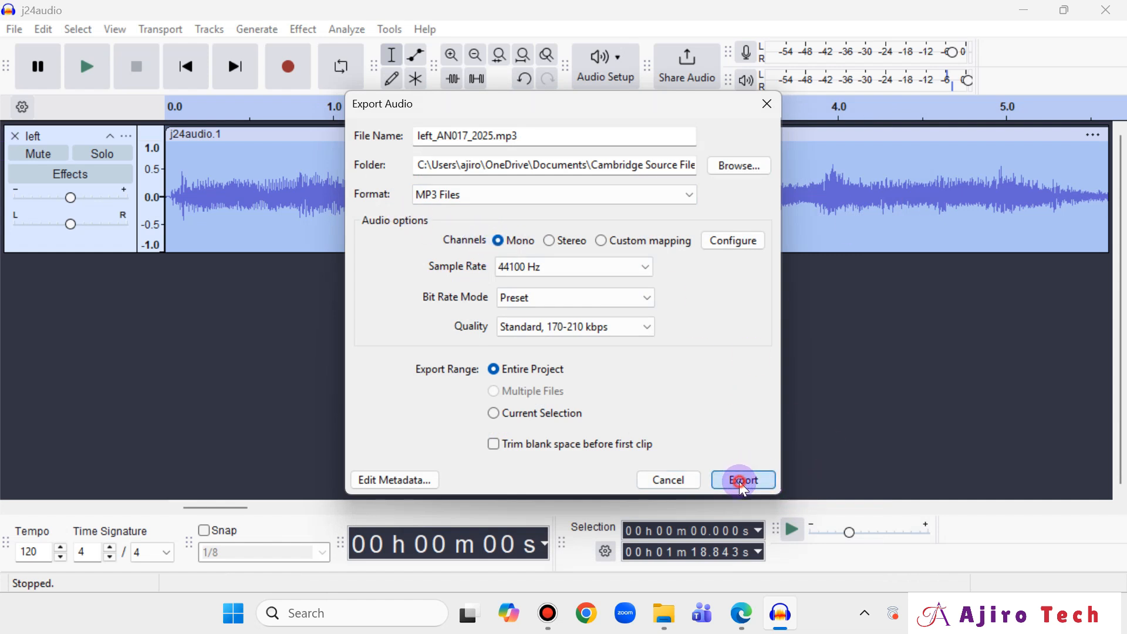
{"action": "left_click", "coordinate": [806, 618]}
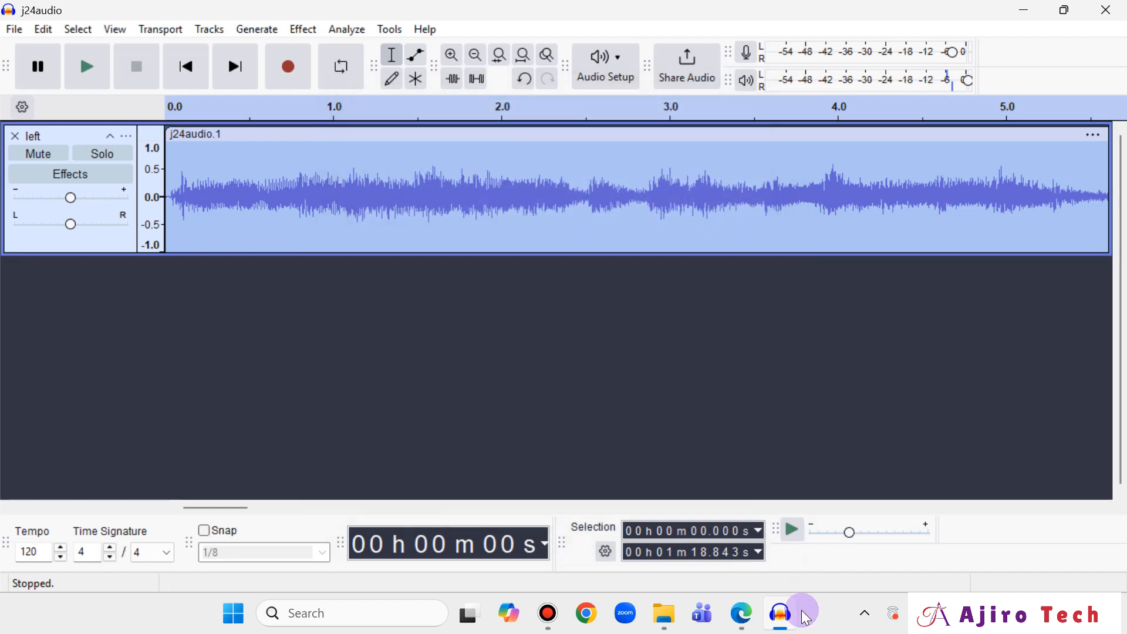
Step: Reread the instruction to reduce the volume to a quarter, then return to j24audio
{"action": "left_click", "coordinate": [743, 614]}
{"action": "scroll", "coordinate": [512, 401], "scroll_direction": "up", "scroll_amount": 2, "text": "ctrl"}
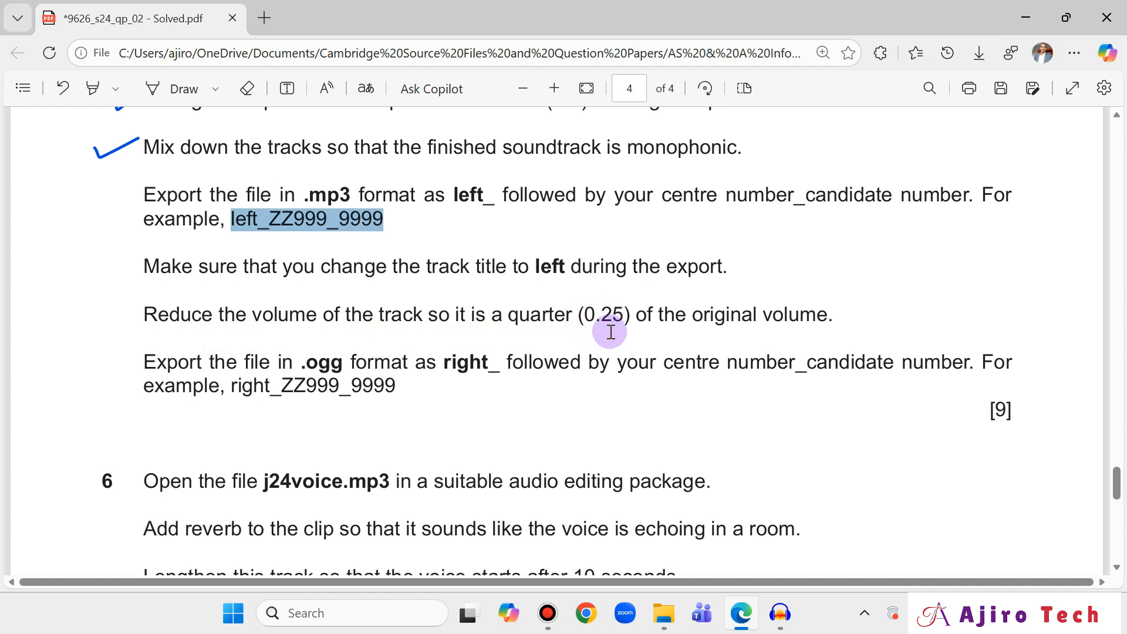
{"action": "mouse_move", "coordinate": [776, 621]}
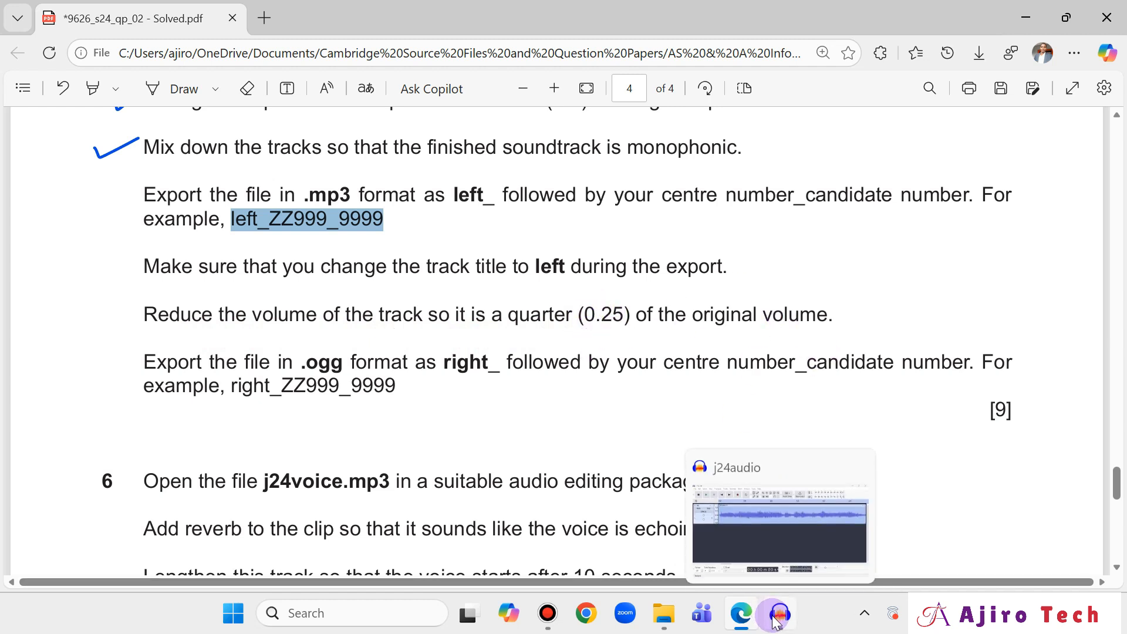
{"action": "left_click", "coordinate": [777, 621]}
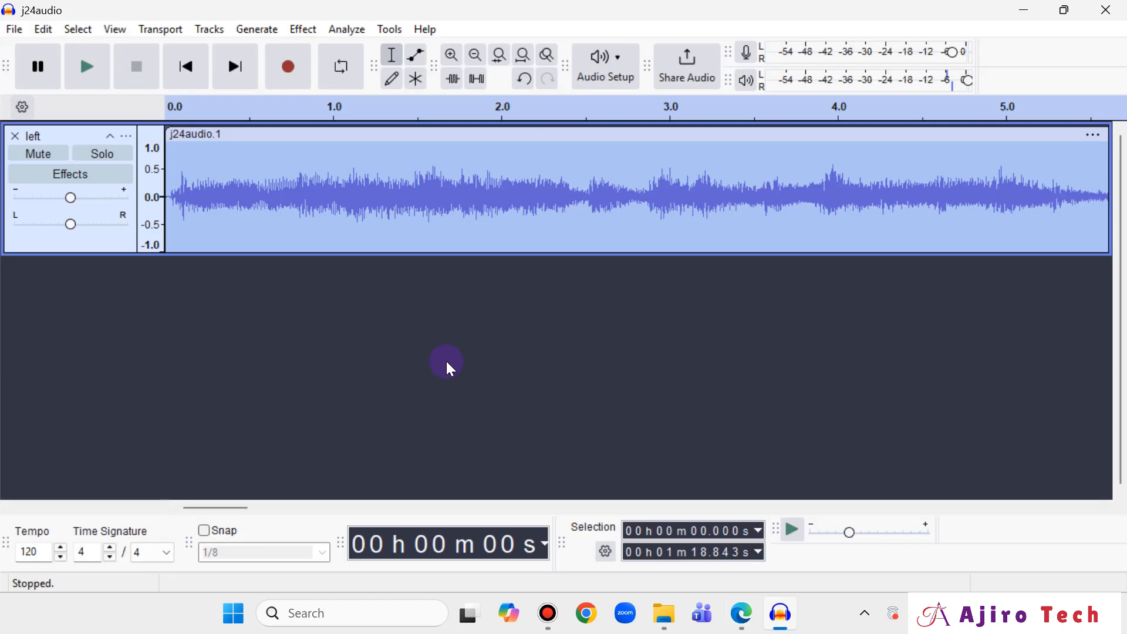
Step: Open the Amplify effect, which proposes 3.291 dB, then check the question paper
{"action": "left_click", "coordinate": [302, 30]}
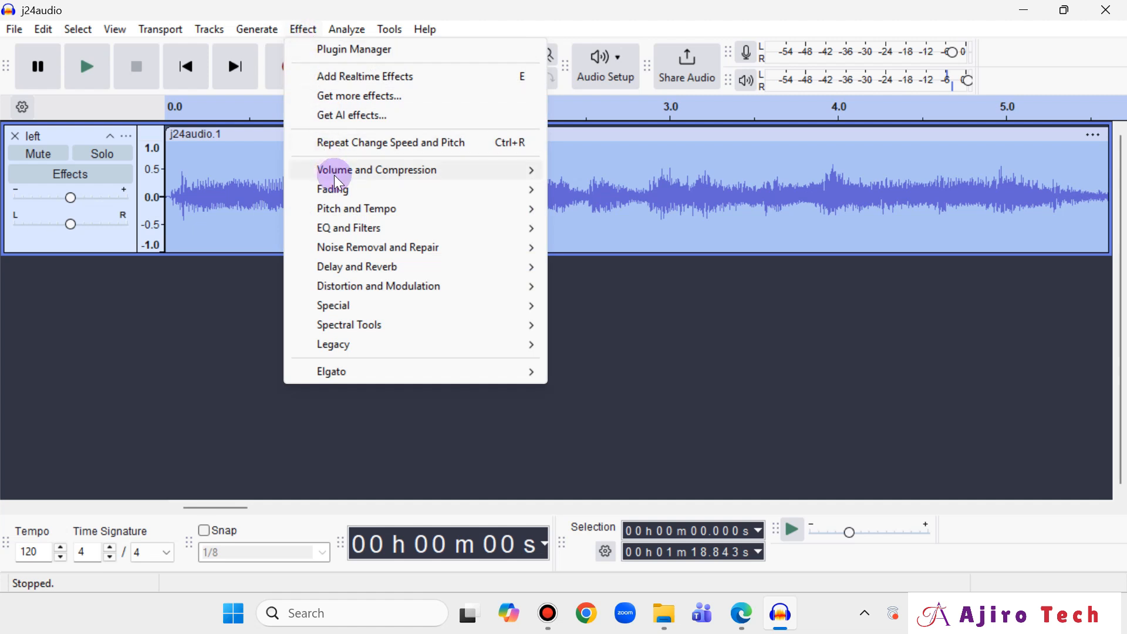
{"action": "mouse_move", "coordinate": [334, 173]}
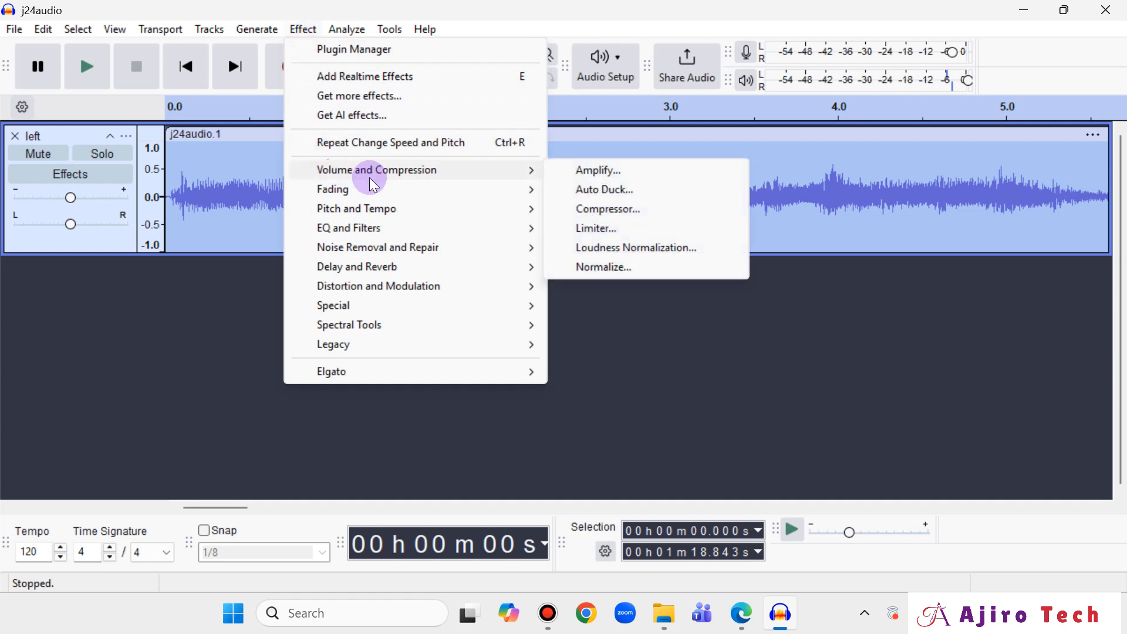
{"action": "left_click", "coordinate": [577, 175]}
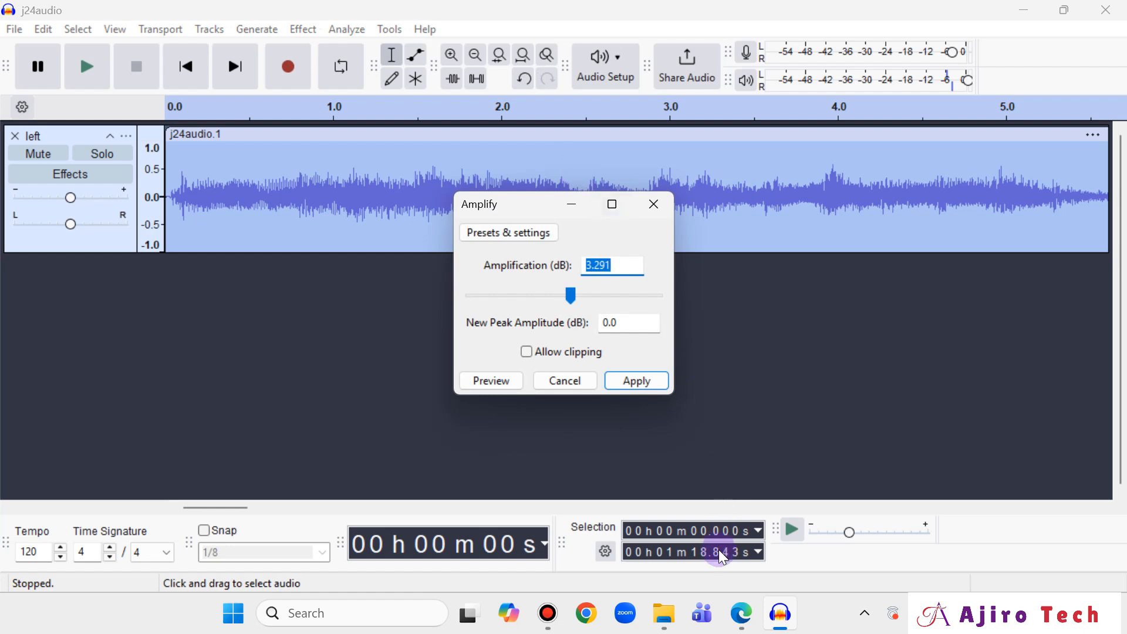
{"action": "left_click", "coordinate": [740, 613]}
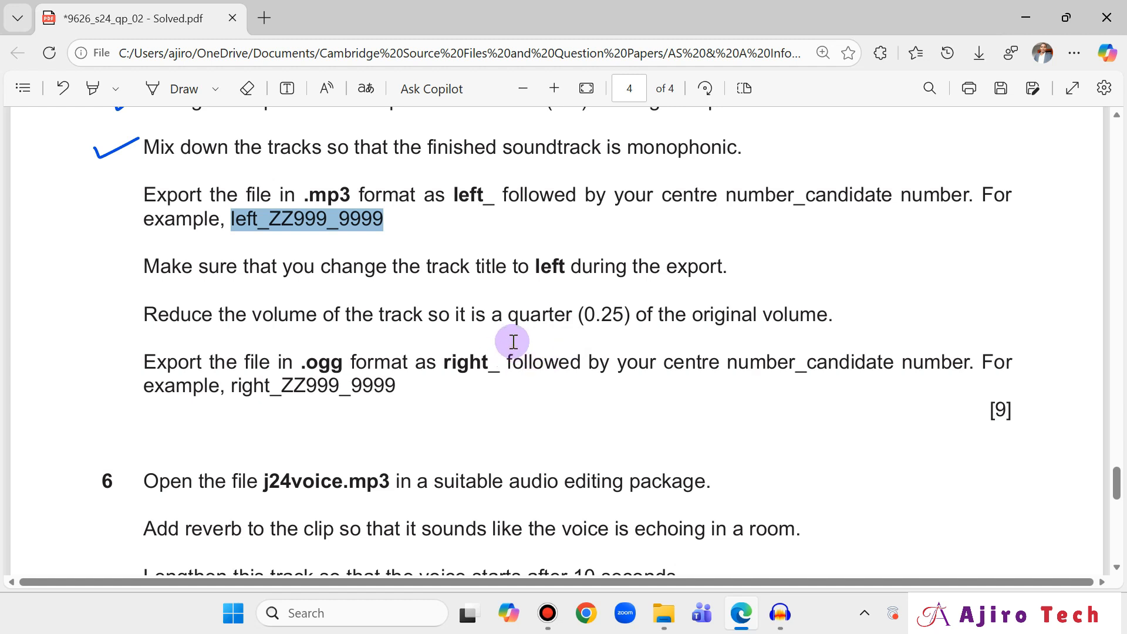
Step: Handwrite 'Amplitude -12' beside the volume instruction, then return to the Amplify dialog
{"action": "left_click", "coordinate": [168, 86]}
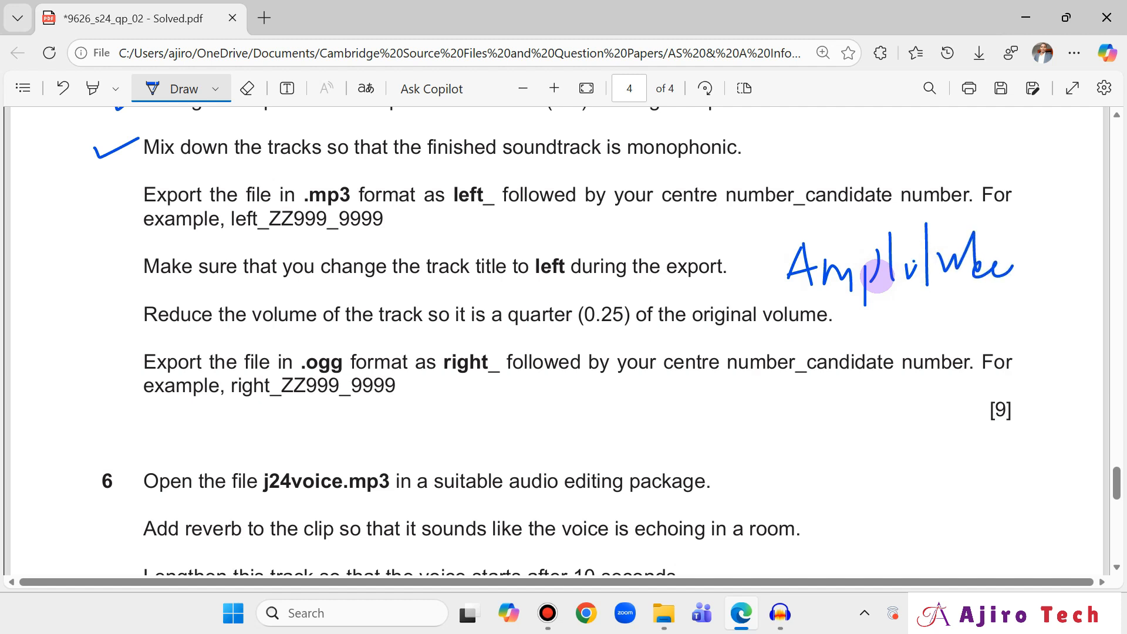
{"action": "left_click", "coordinate": [914, 260]}
{"action": "mouse_move", "coordinate": [905, 312]}
{"action": "left_mouse_down"}
{"action": "mouse_move", "coordinate": [935, 313]}
{"action": "mouse_move", "coordinate": [943, 299]}
{"action": "left_mouse_up"}
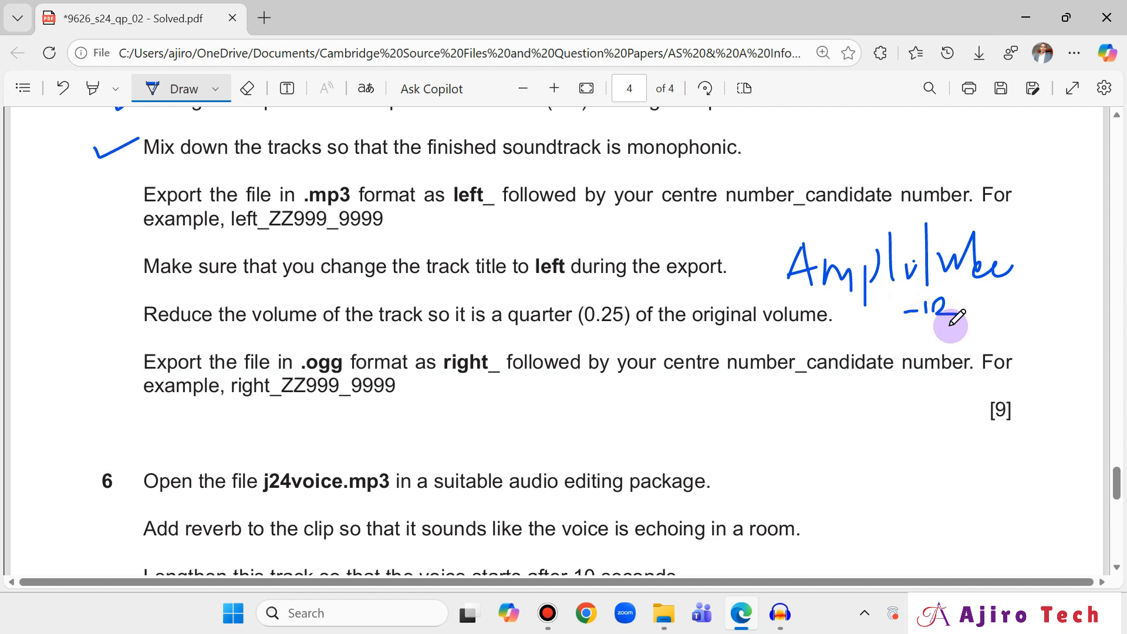
{"action": "left_click", "coordinate": [780, 613]}
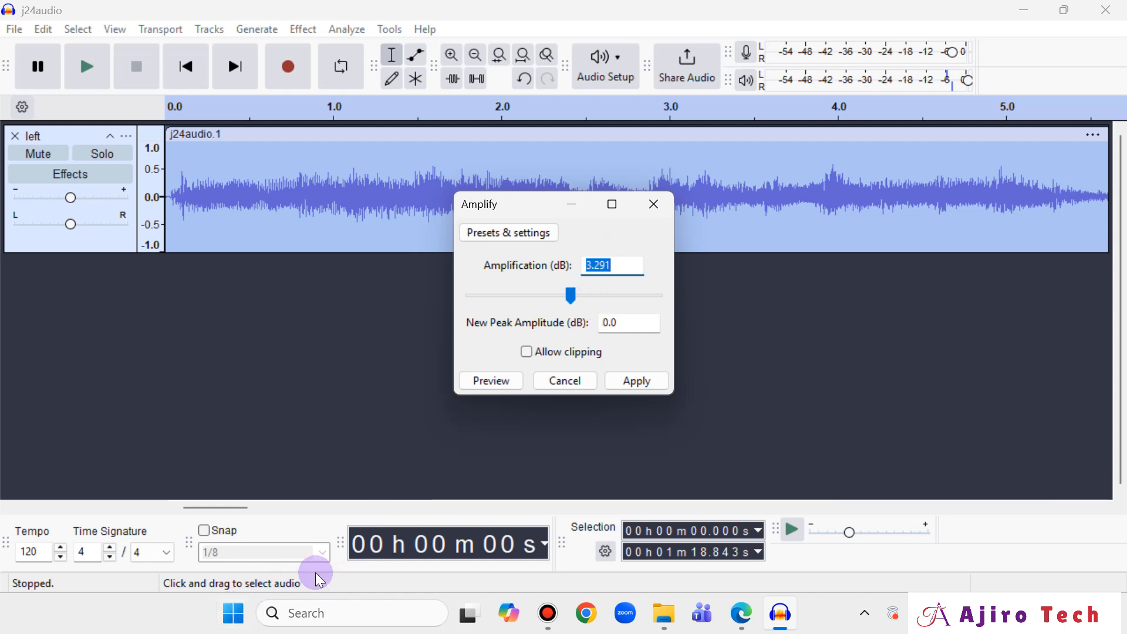
Step: Use Windows Calculator to work out 3.291 − 12 = −8.709
{"action": "left_click", "coordinate": [245, 624]}
{"action": "type", "text": "CA"}
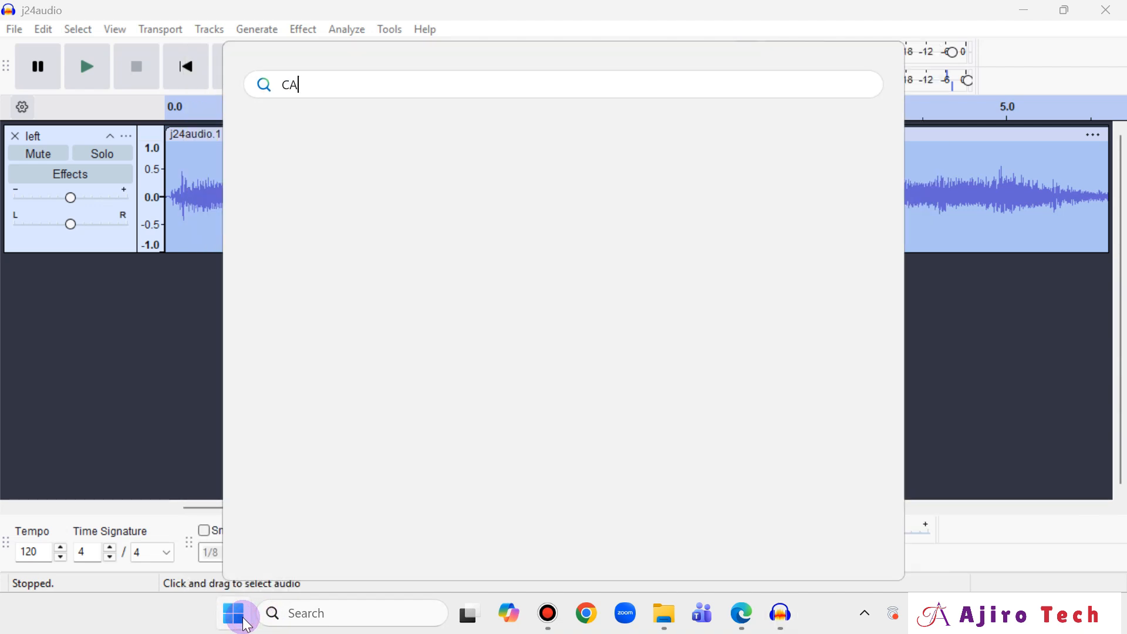
{"action": "type", "text": "L"}
{"action": "left_click", "coordinate": [361, 211]}
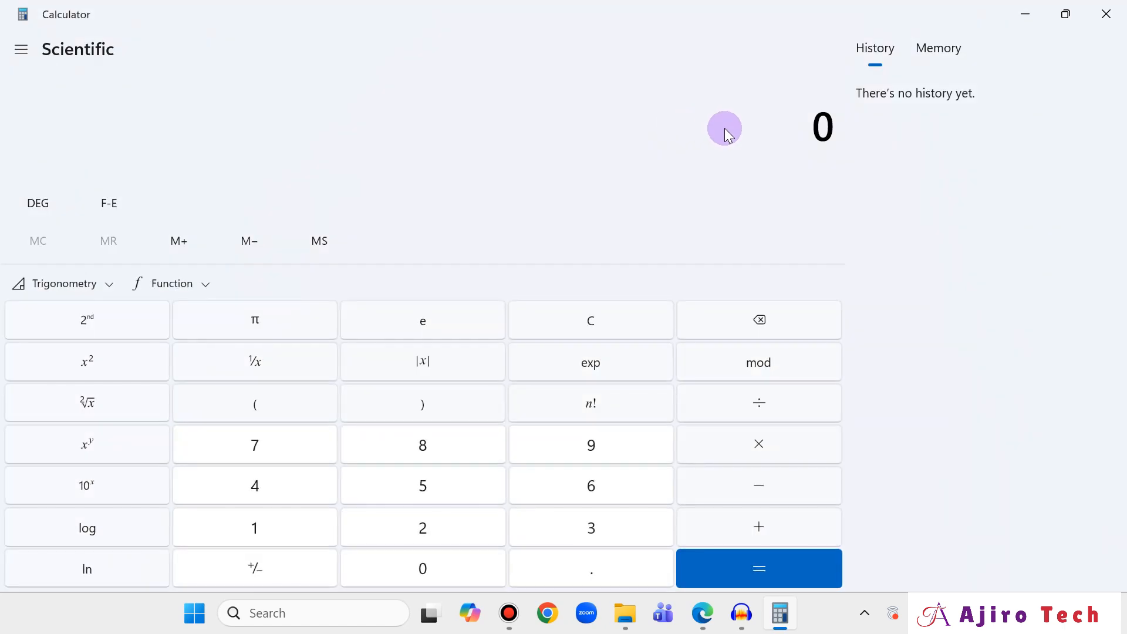
{"action": "type", "text": "3.2"}
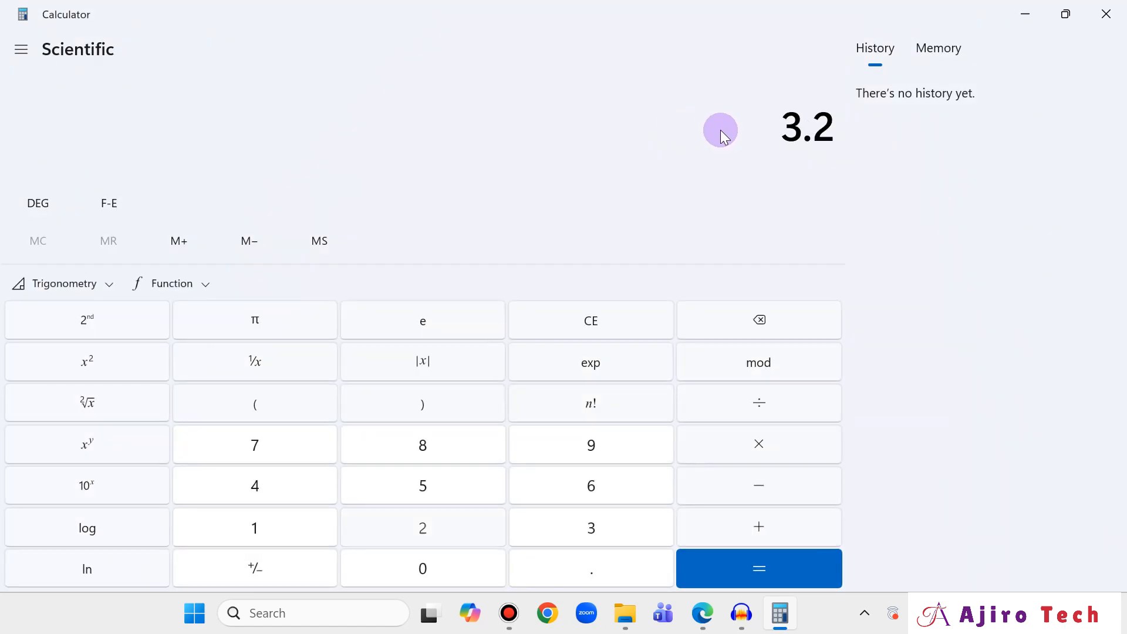
{"action": "type", "text": "91"}
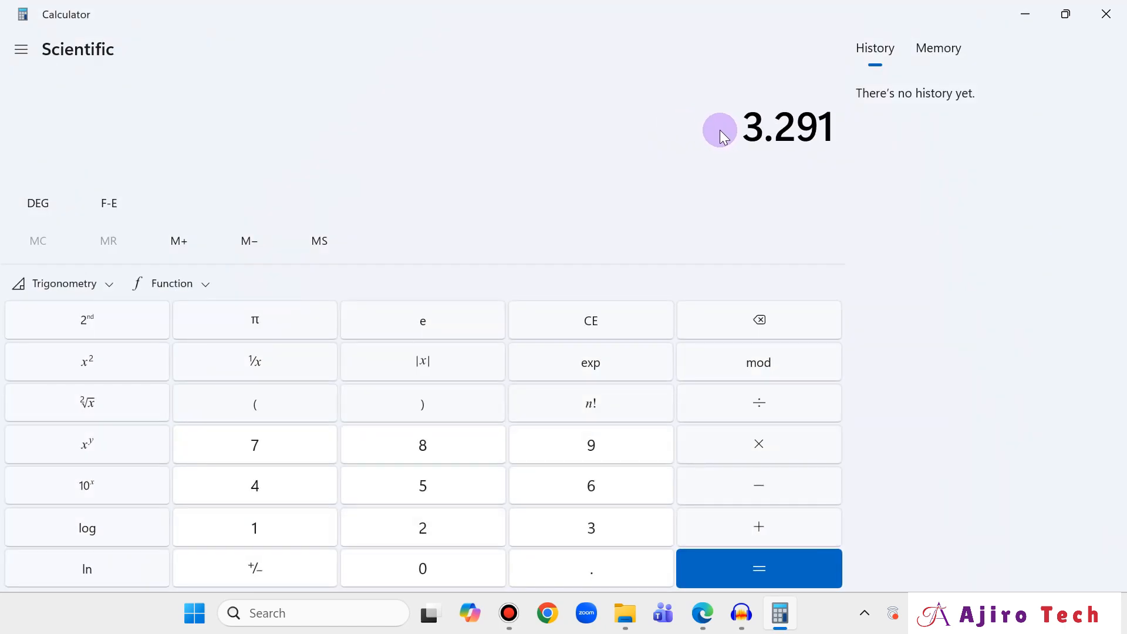
{"action": "key", "text": "minus"}
{"action": "type", "text": "12"}
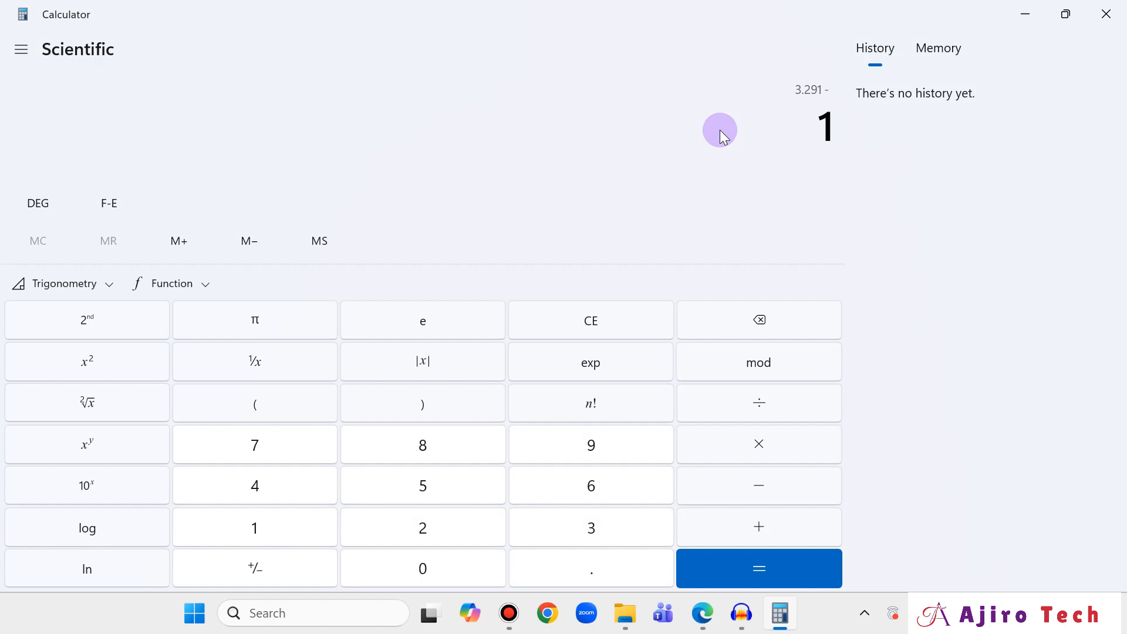
{"action": "key", "text": "Return"}
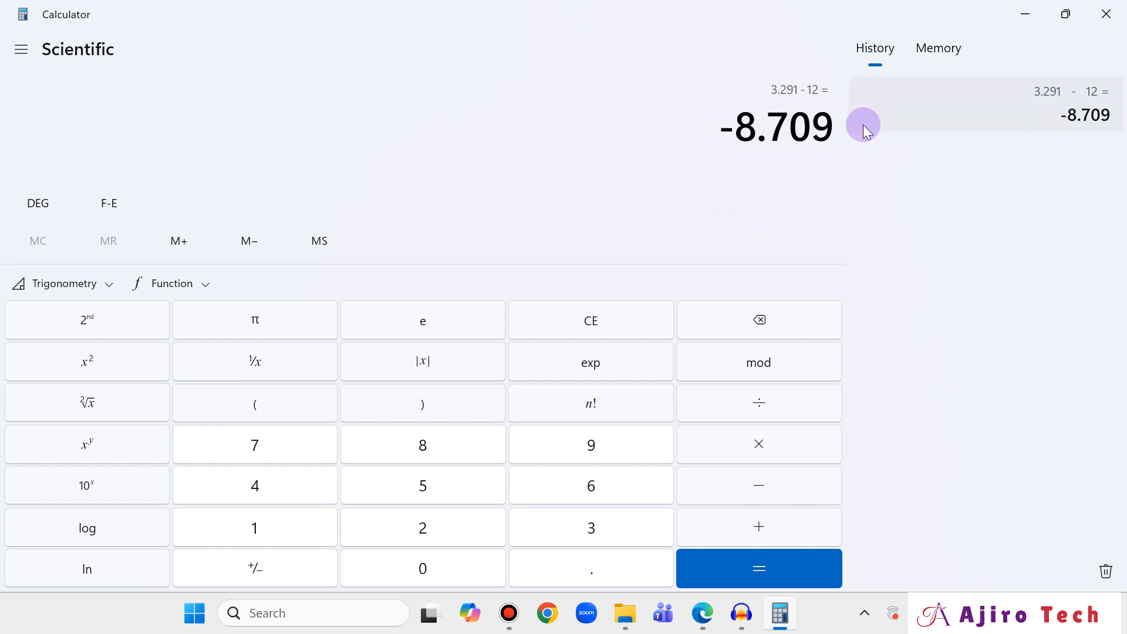
{"action": "mouse_move", "coordinate": [744, 627]}
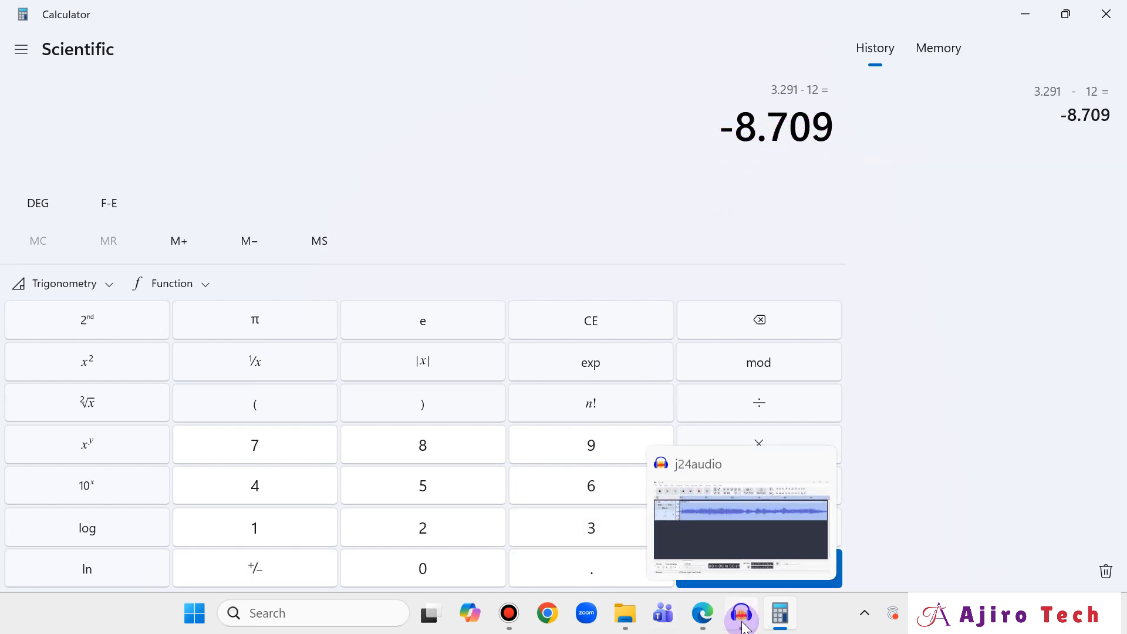
{"action": "left_click", "coordinate": [745, 627]}
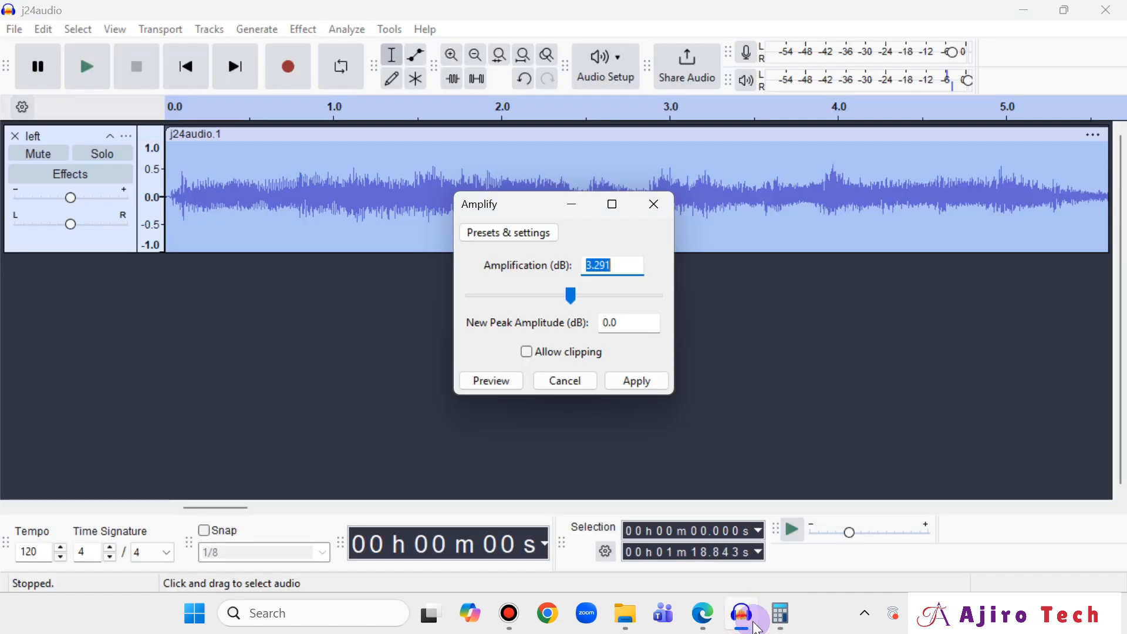
Step: Amplify the track by -8.709 dB to a new peak amplitude of -12 dB
{"action": "left_click", "coordinate": [769, 613]}
{"action": "left_click", "coordinate": [742, 613]}
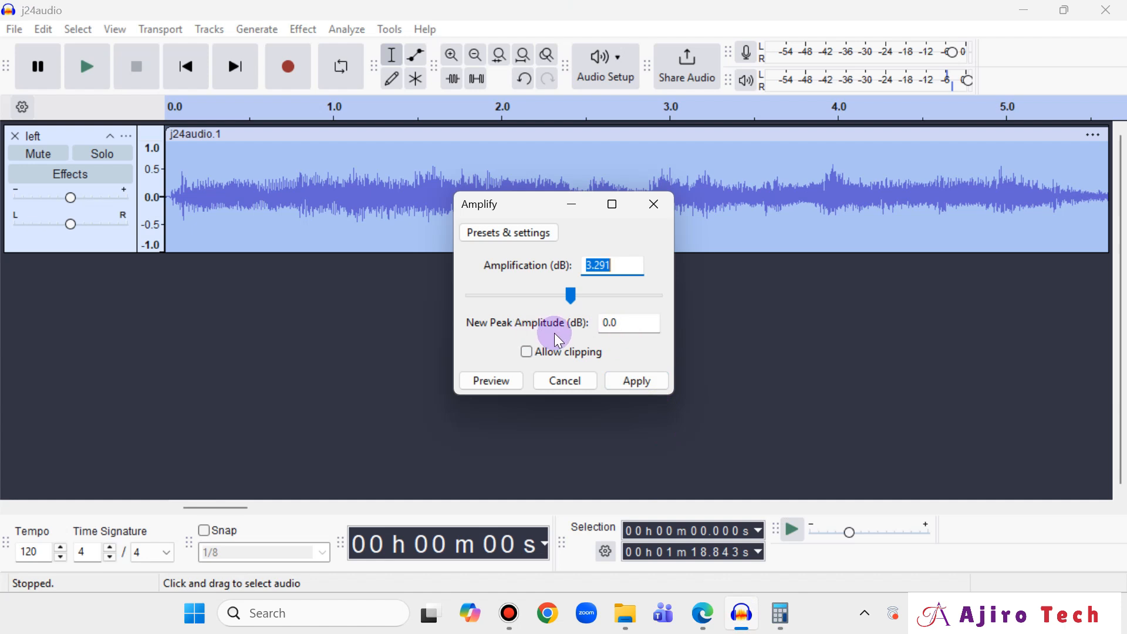
{"action": "left_click", "coordinate": [630, 324]}
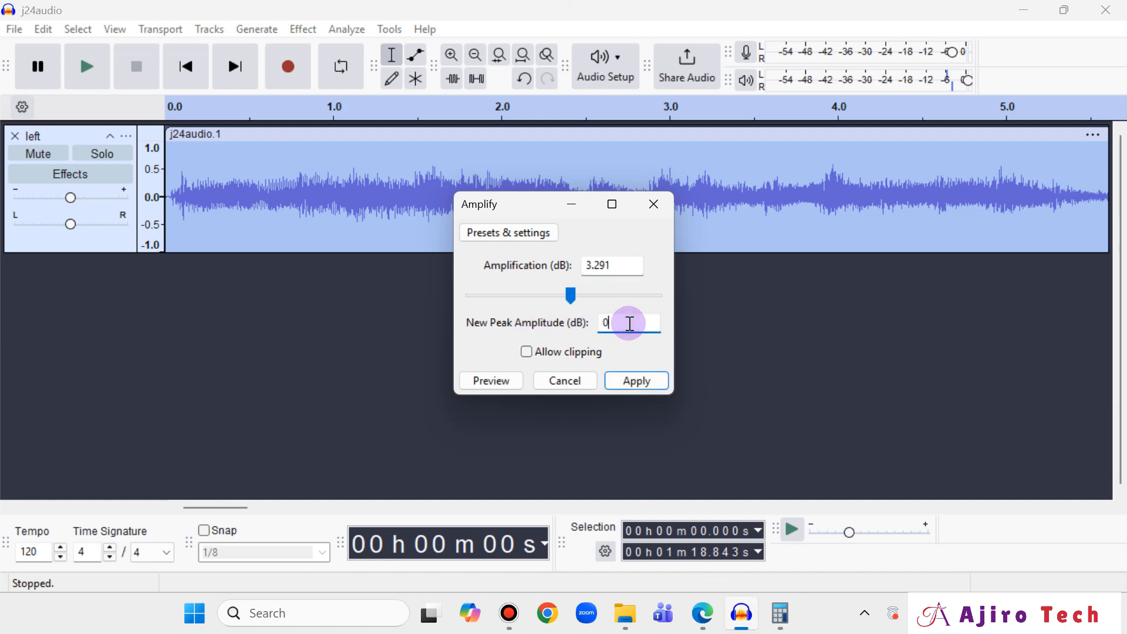
{"action": "key", "text": "BackSpace"}
{"action": "type", "text": "-12"}
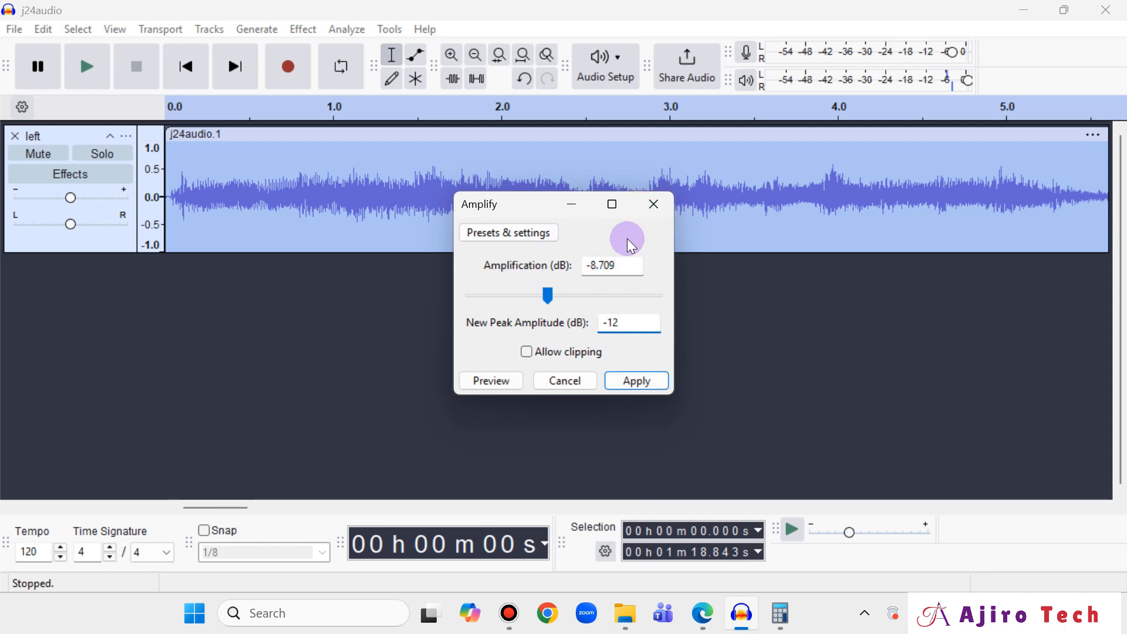
{"action": "left_click", "coordinate": [785, 617]}
{"action": "left_click", "coordinate": [742, 616]}
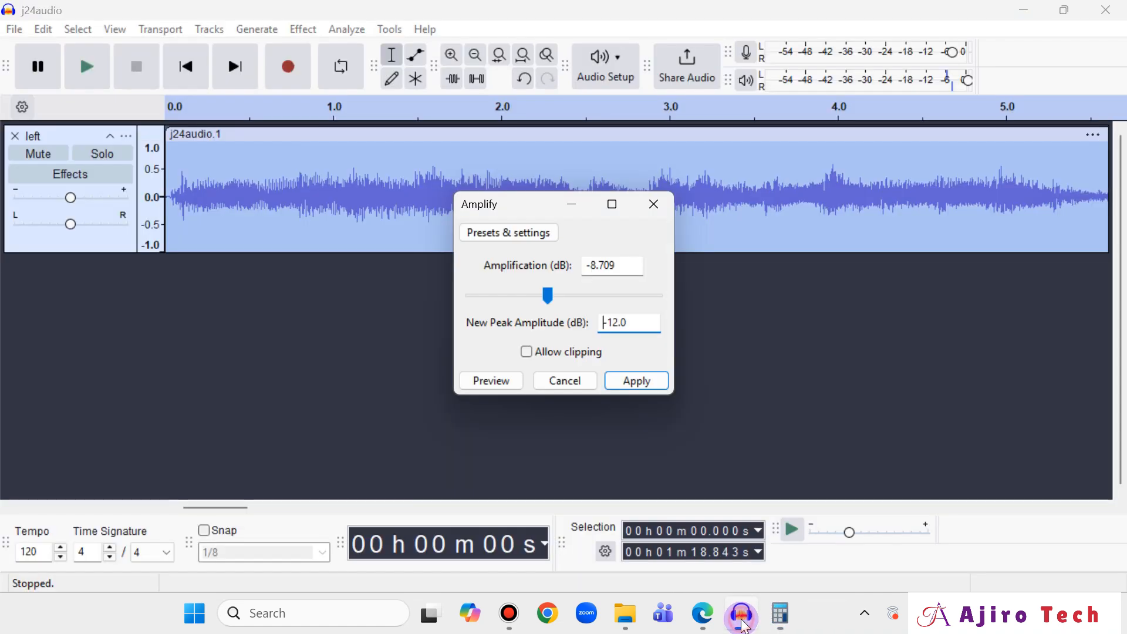
{"action": "left_click", "coordinate": [643, 383]}
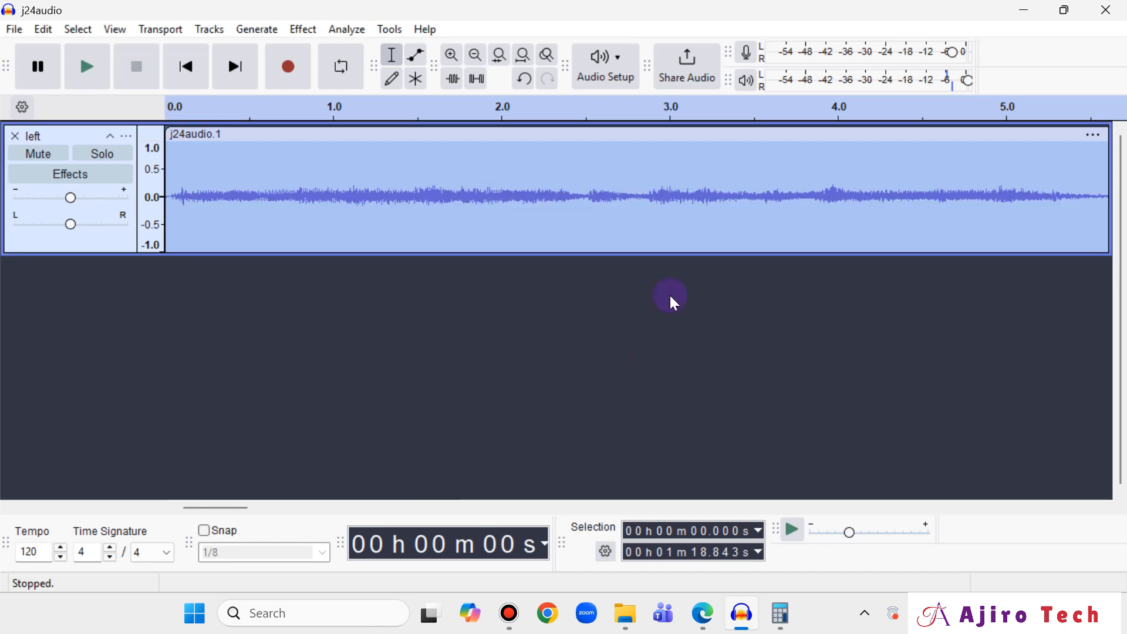
Step: Tick the MP3 export, track title and volume reduction instructions on the Edge exam paper
{"action": "left_click", "coordinate": [702, 614]}
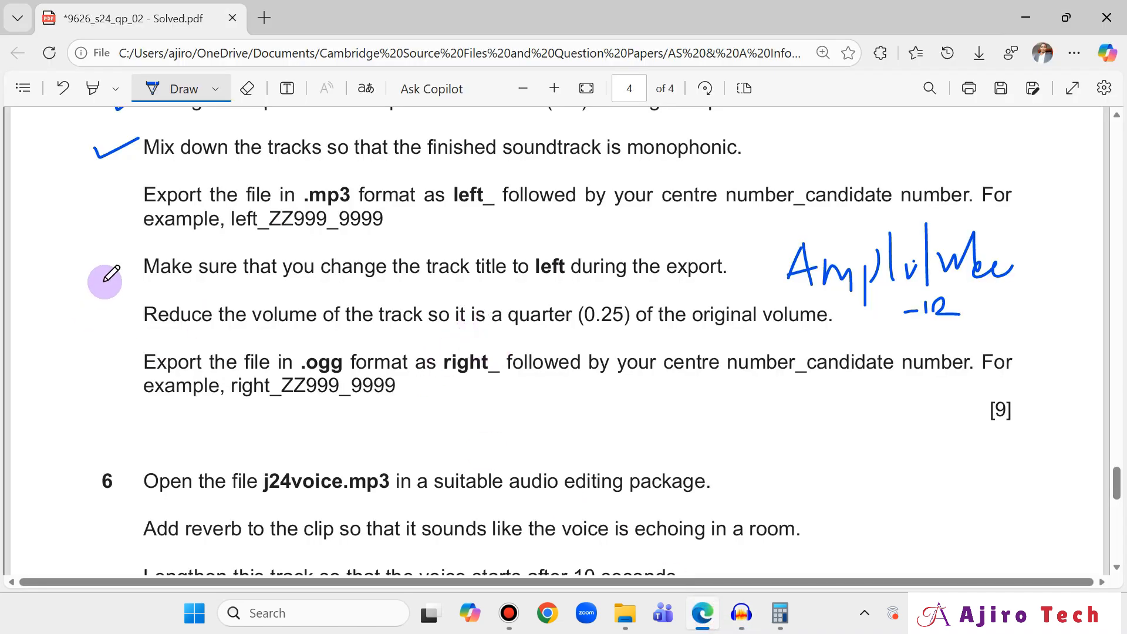
{"action": "left_click_drag", "start_coordinate": [114, 203], "coordinate": [145, 193]}
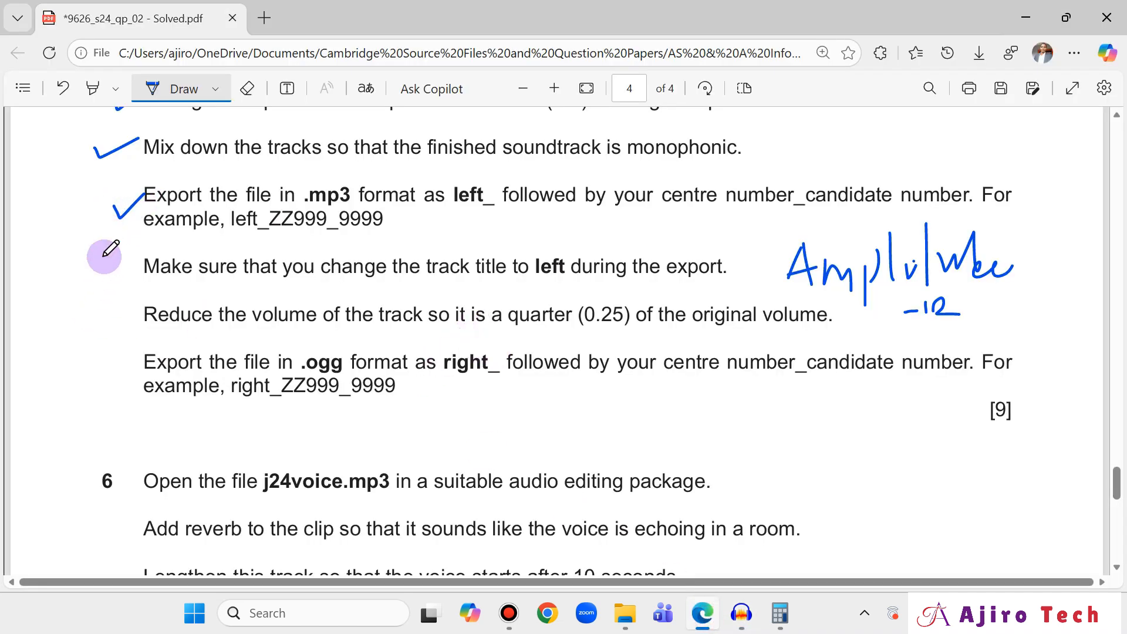
{"action": "left_click_drag", "start_coordinate": [103, 257], "coordinate": [144, 257]}
{"action": "left_click_drag", "start_coordinate": [124, 311], "coordinate": [161, 306]}
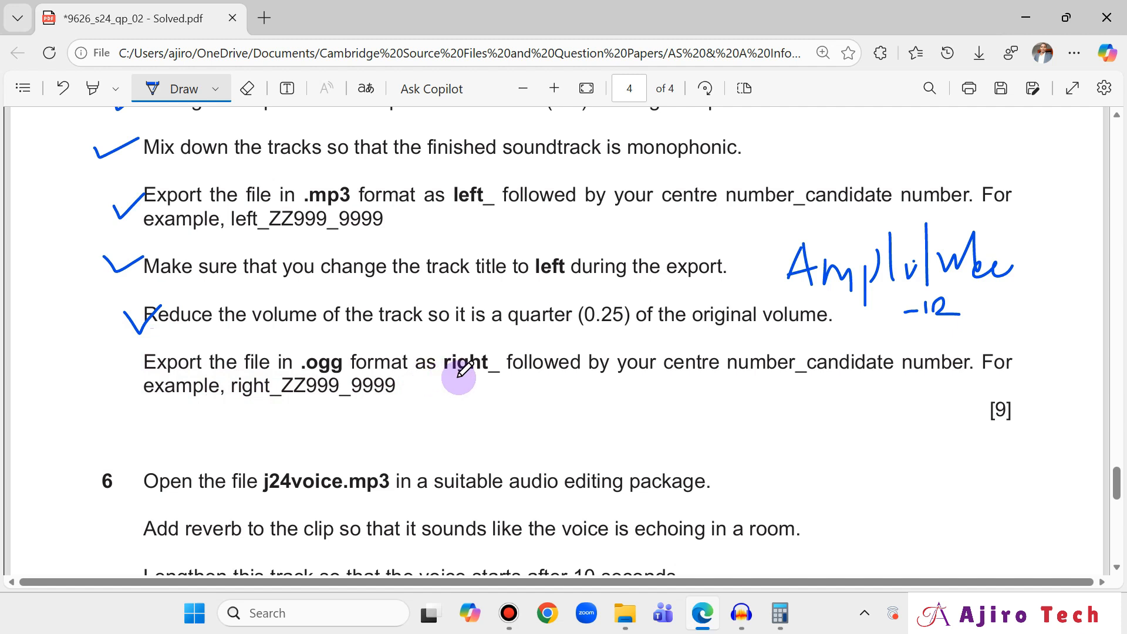
{"action": "left_click", "coordinate": [743, 614]}
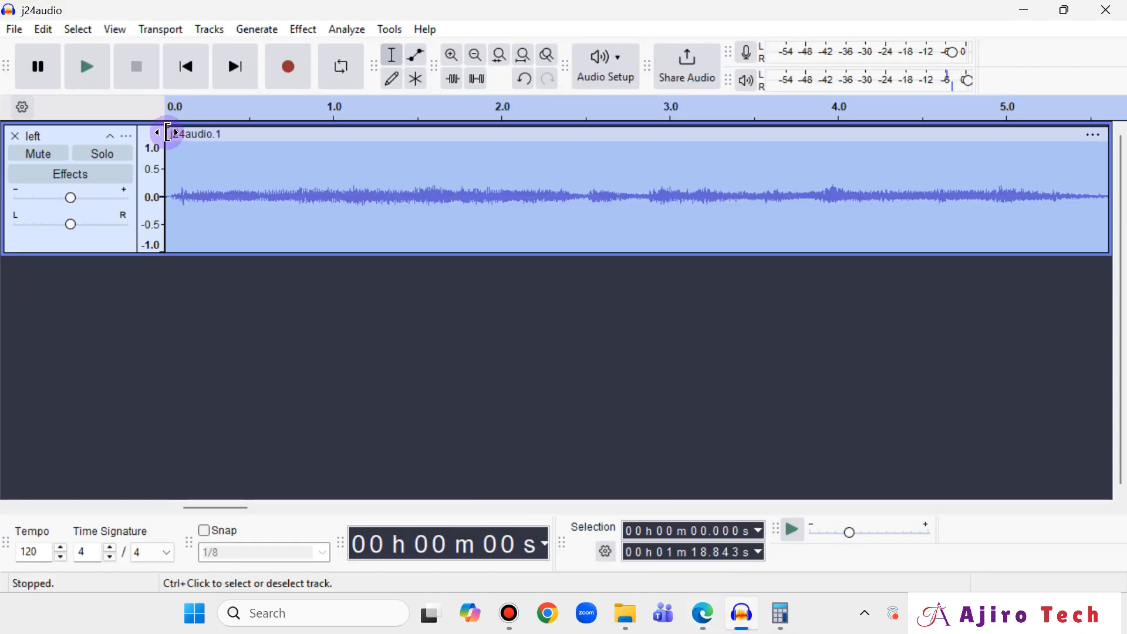
Step: Rename the quieter mono track from 'left' to 'right'
{"action": "left_click", "coordinate": [127, 137]}
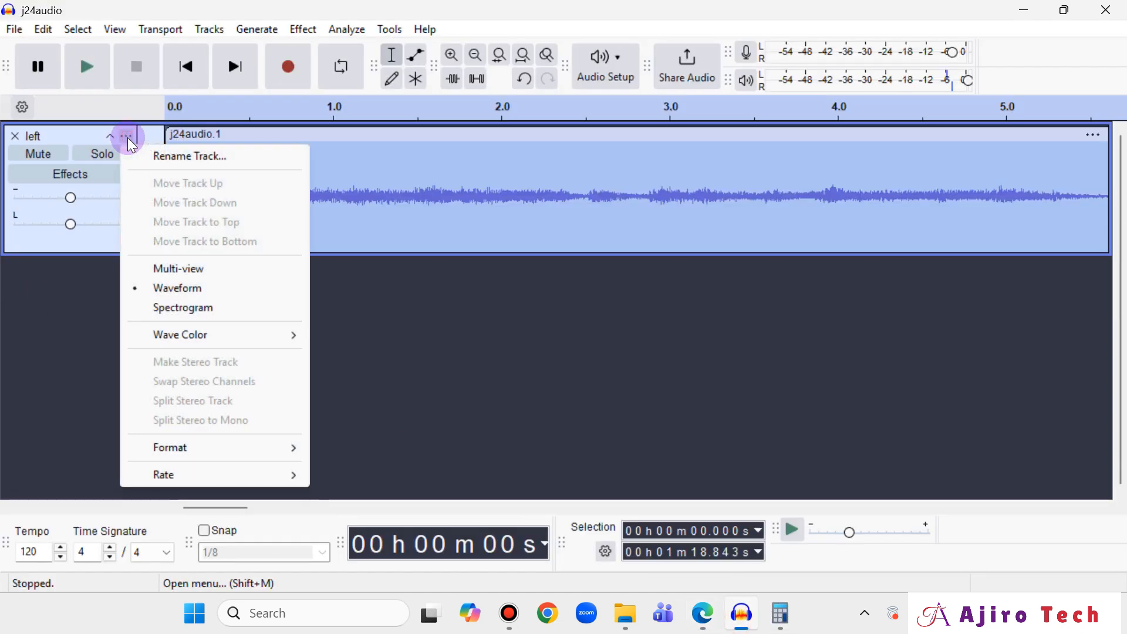
{"action": "left_click", "coordinate": [170, 156]}
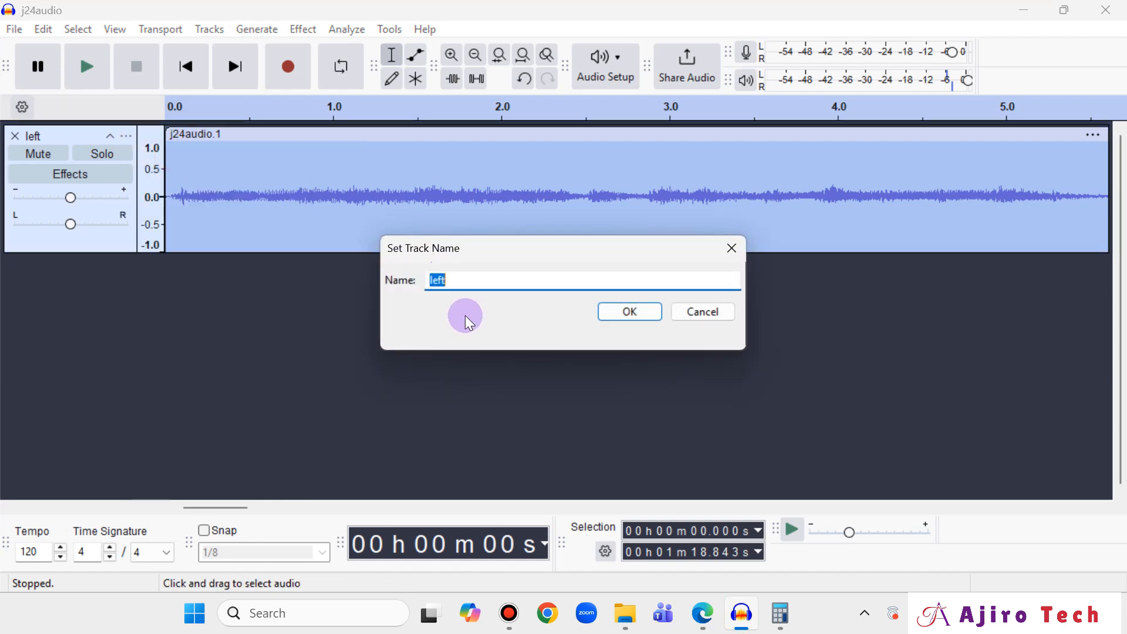
{"action": "type", "text": "right"}
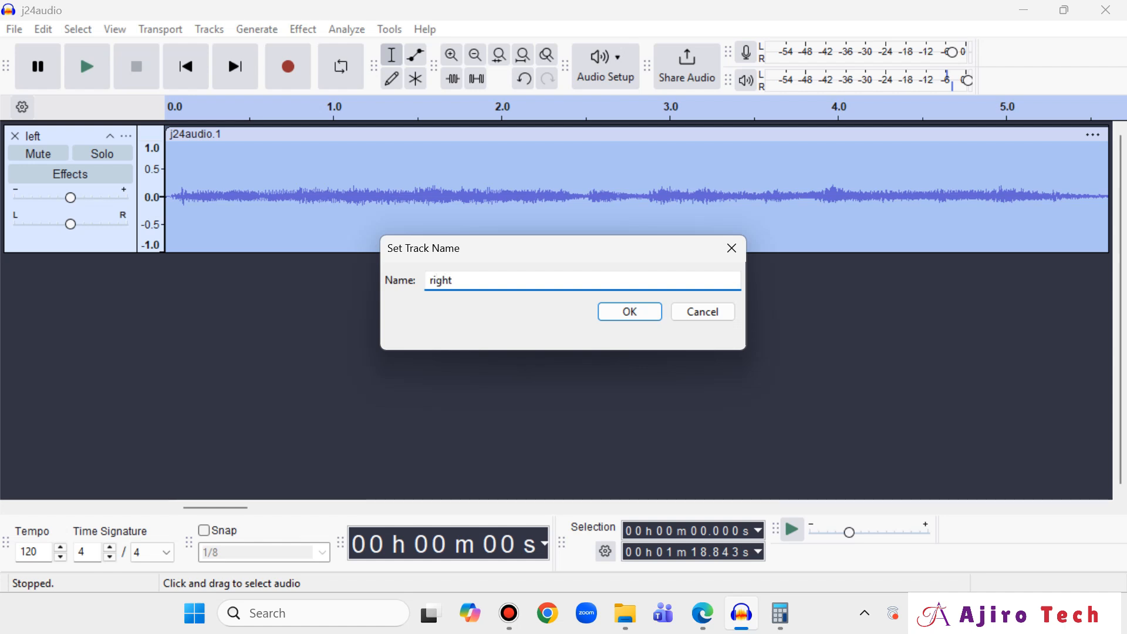
{"action": "left_click", "coordinate": [645, 312]}
{"action": "left_click", "coordinate": [12, 33]}
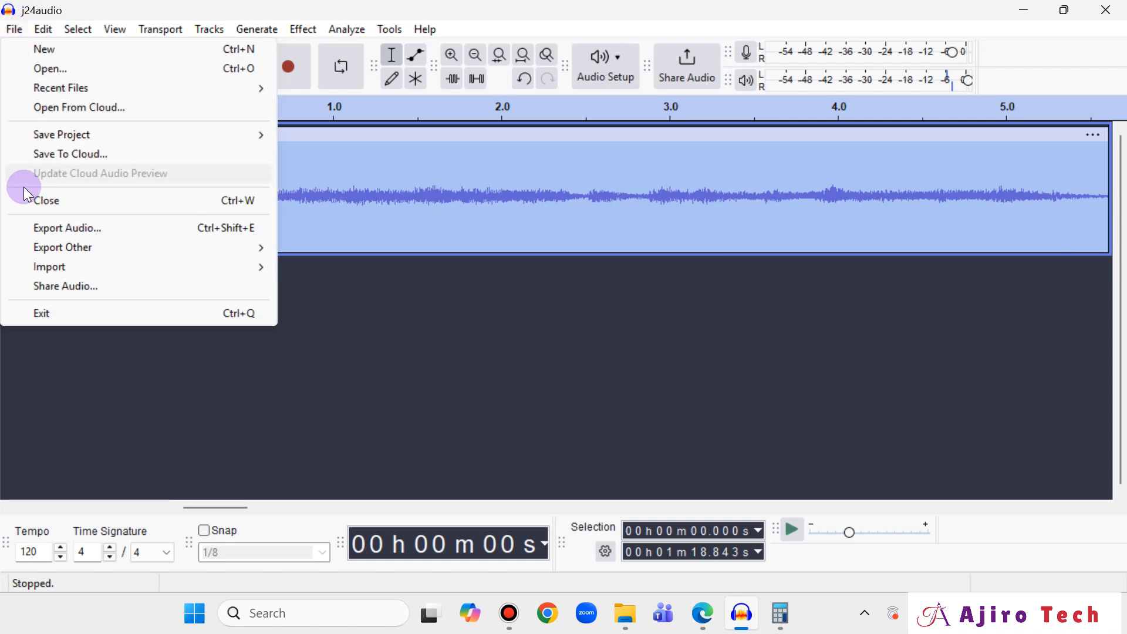
Step: Start an export to file and copy the example name right_ZZ999_9999 from the exam paper
{"action": "left_click", "coordinate": [59, 231]}
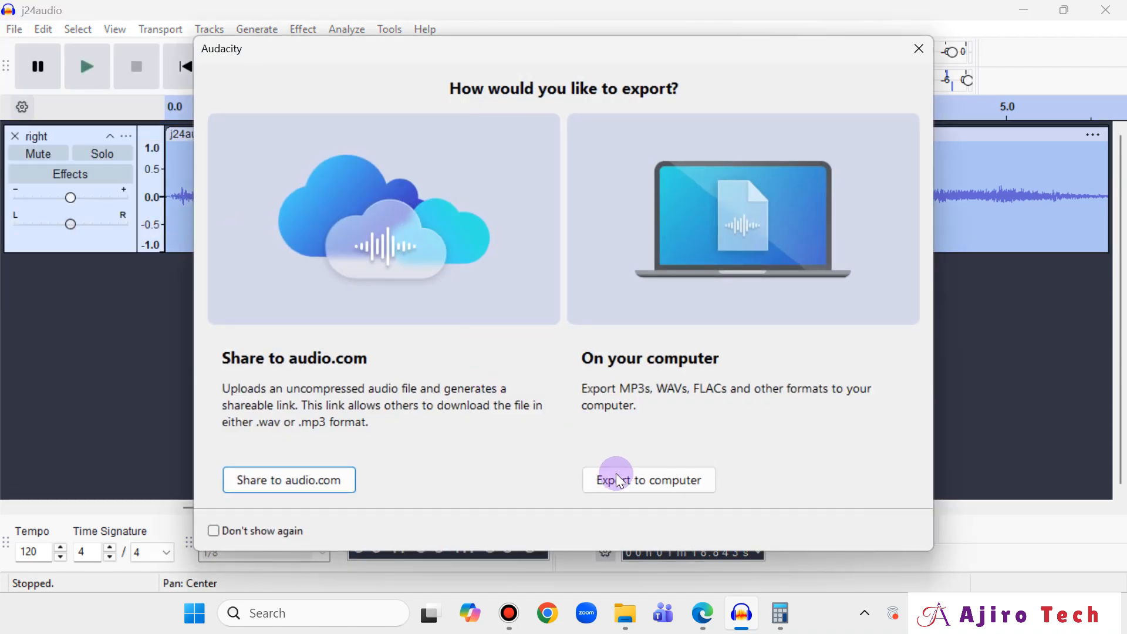
{"action": "left_click", "coordinate": [615, 478]}
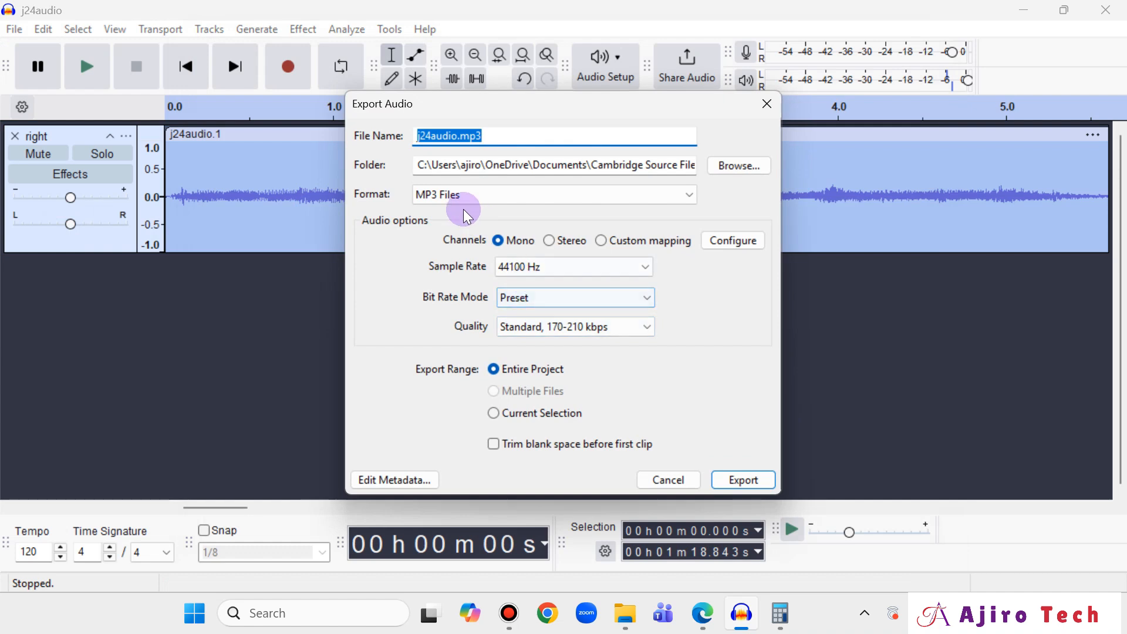
{"action": "left_click", "coordinate": [708, 615]}
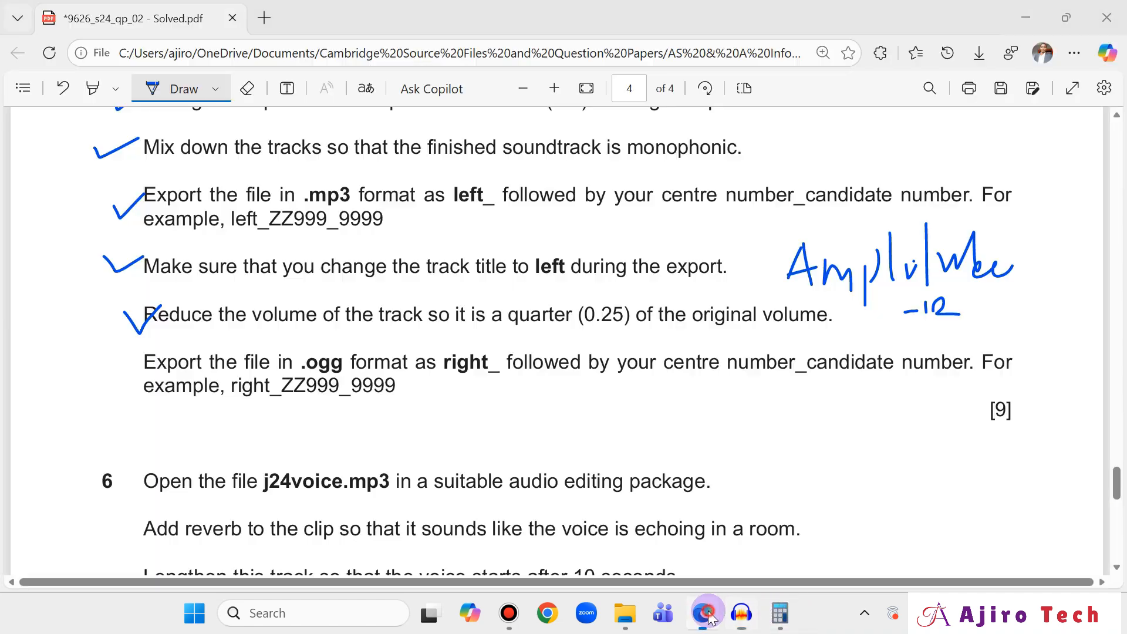
{"action": "left_click", "coordinate": [154, 88]}
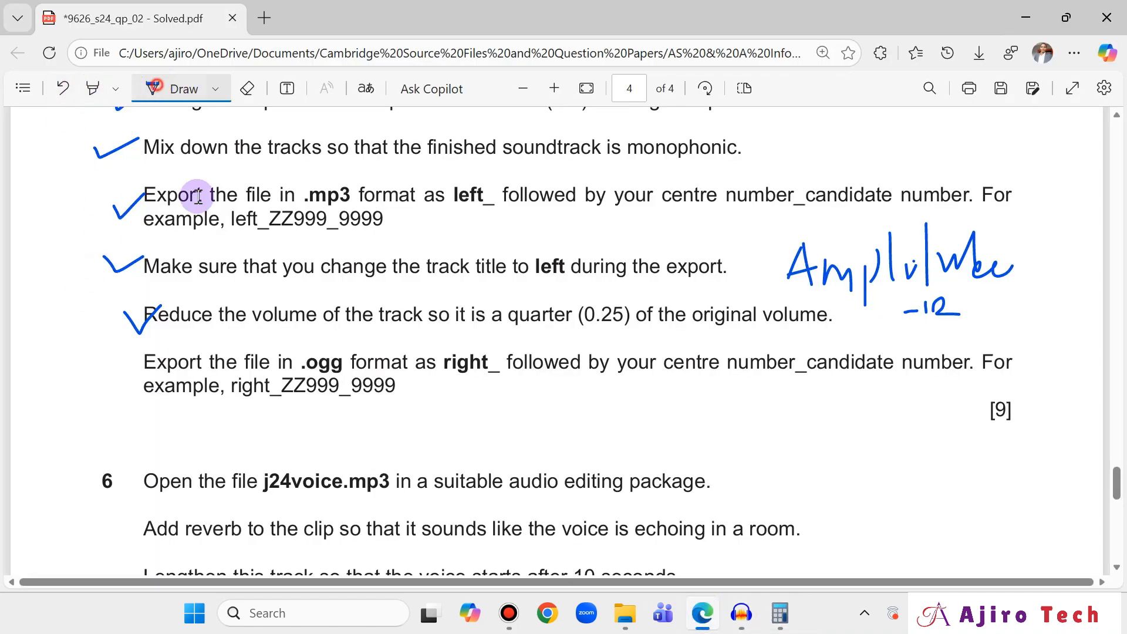
{"action": "left_click_drag", "start_coordinate": [232, 386], "coordinate": [391, 388]}
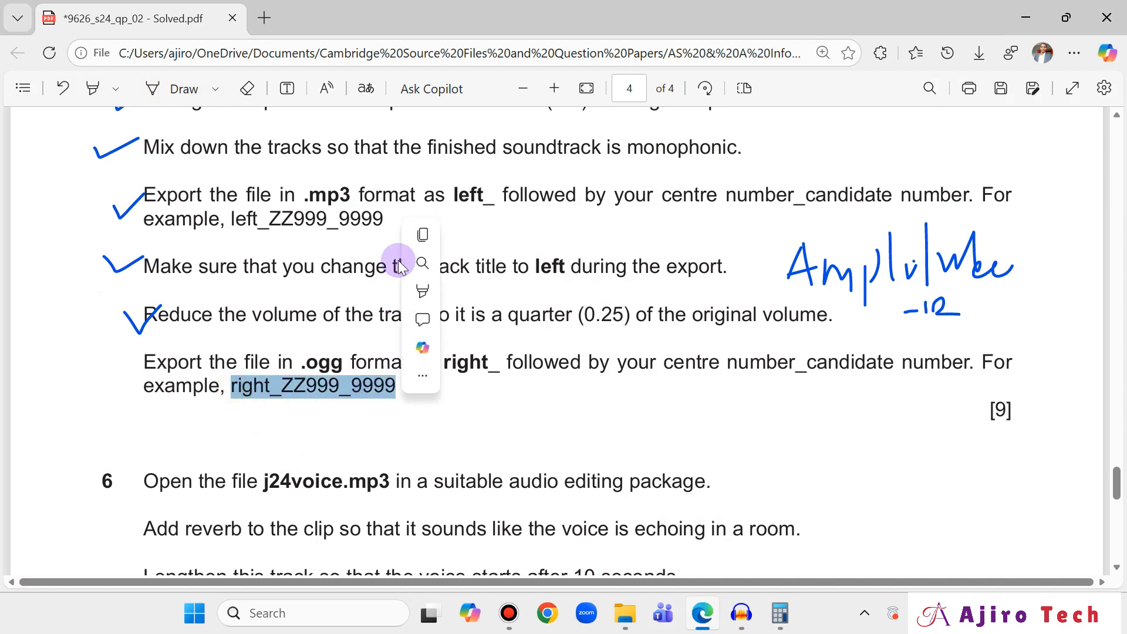
{"action": "left_click", "coordinate": [425, 239]}
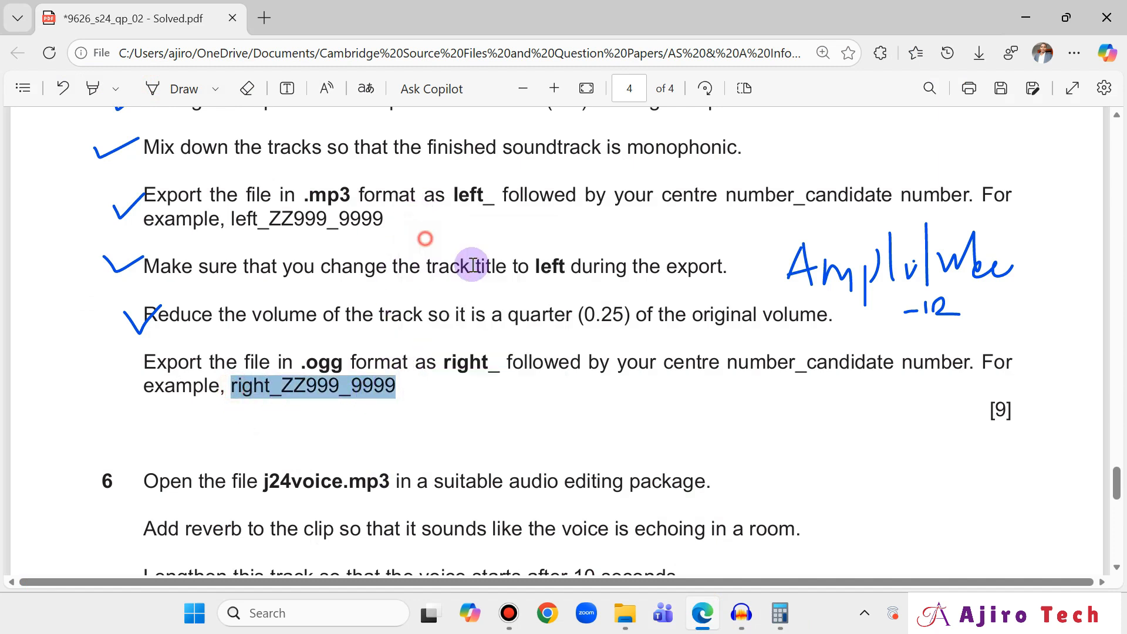
{"action": "left_click", "coordinate": [742, 613]}
Step: Paste the example name into File Name and edit it to right_AN017_2025
{"action": "left_click", "coordinate": [457, 140]}
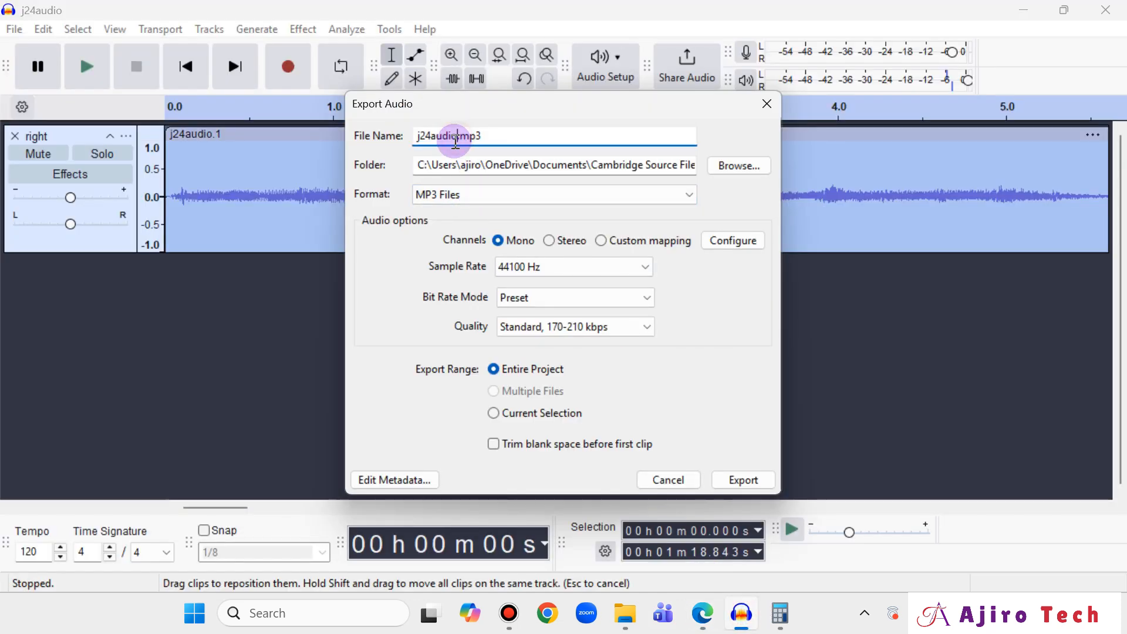
{"action": "left_click_drag", "start_coordinate": [458, 139], "coordinate": [395, 140]}
{"action": "right_click", "coordinate": [419, 136]}
{"action": "left_click", "coordinate": [305, 218]}
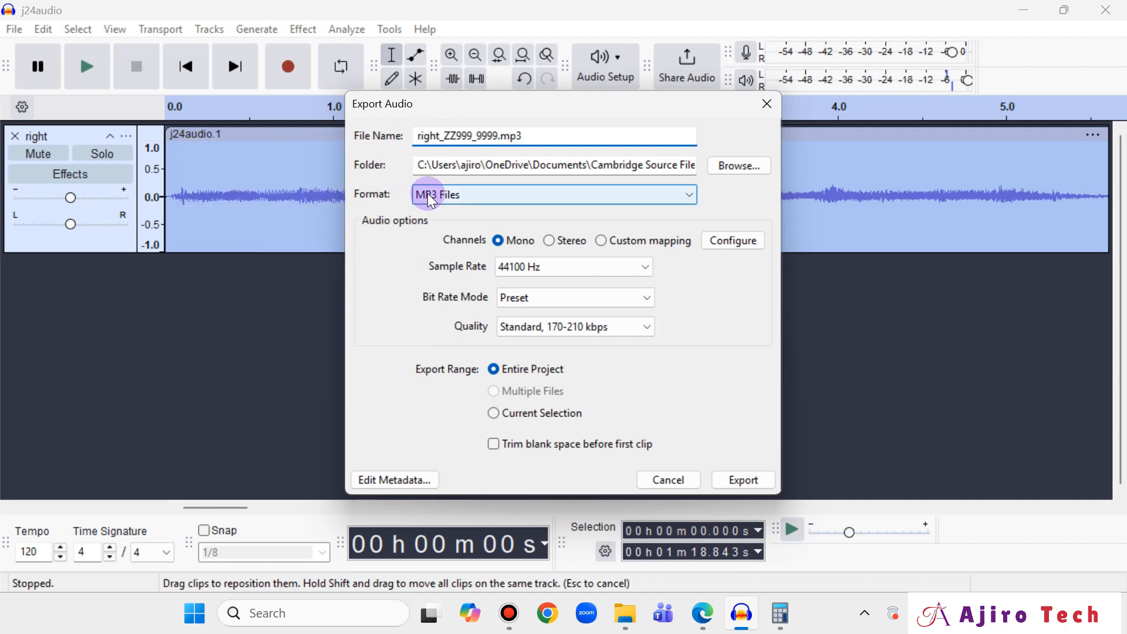
{"action": "key", "text": "Left"}
{"action": "key", "text": "Left"}
{"action": "key", "text": "Left"}
{"action": "key", "text": "Left"}
{"action": "key", "text": "Left"}
{"action": "key", "text": "BackSpace"}
{"action": "key", "text": "BackSpace"}
{"action": "key", "text": "BackSpace"}
{"action": "key", "text": "BackSpace"}
{"action": "key", "text": "BackSpace"}
{"action": "type", "text": "AN"}
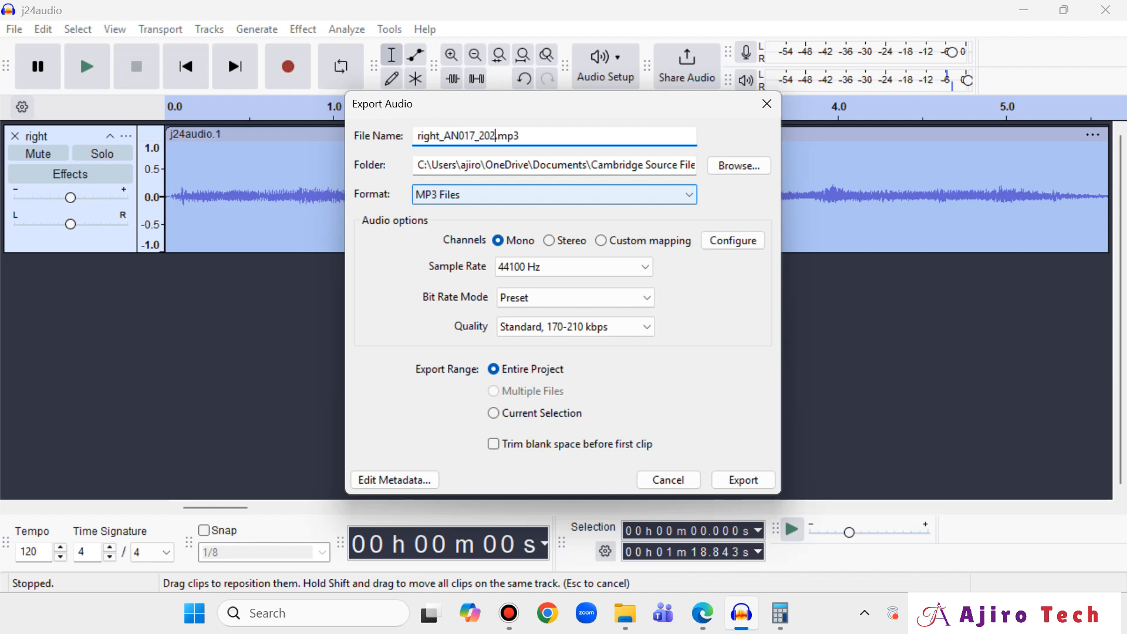
Step: Choose the Ogg Vorbis format and export the file as right_AN017_2025.ogg
{"action": "left_click", "coordinate": [453, 194]}
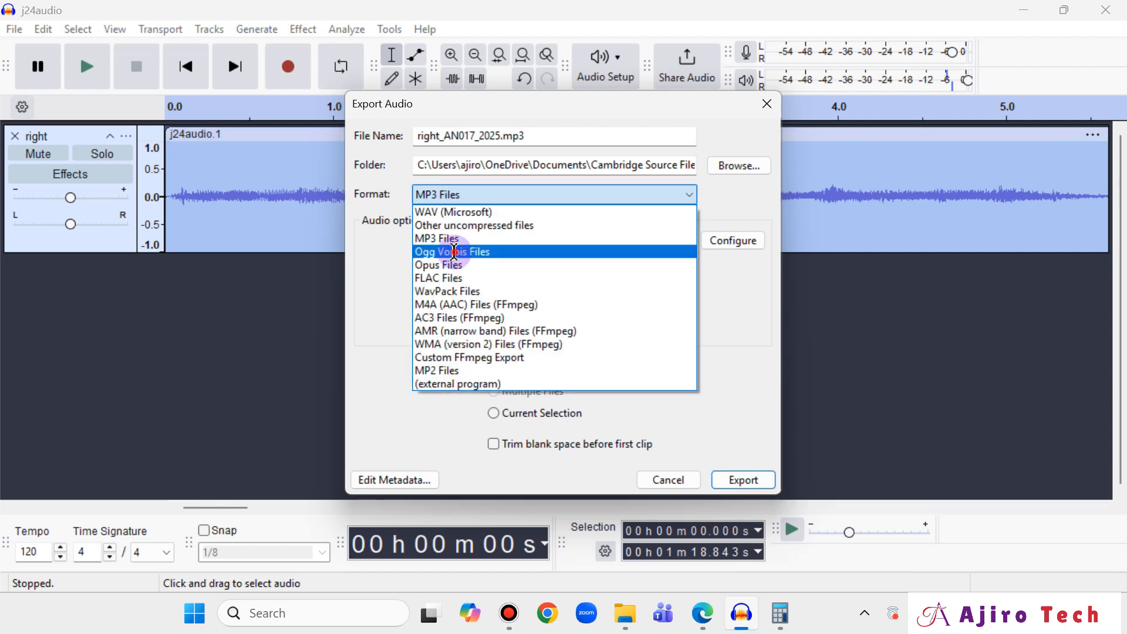
{"action": "left_click", "coordinate": [454, 252]}
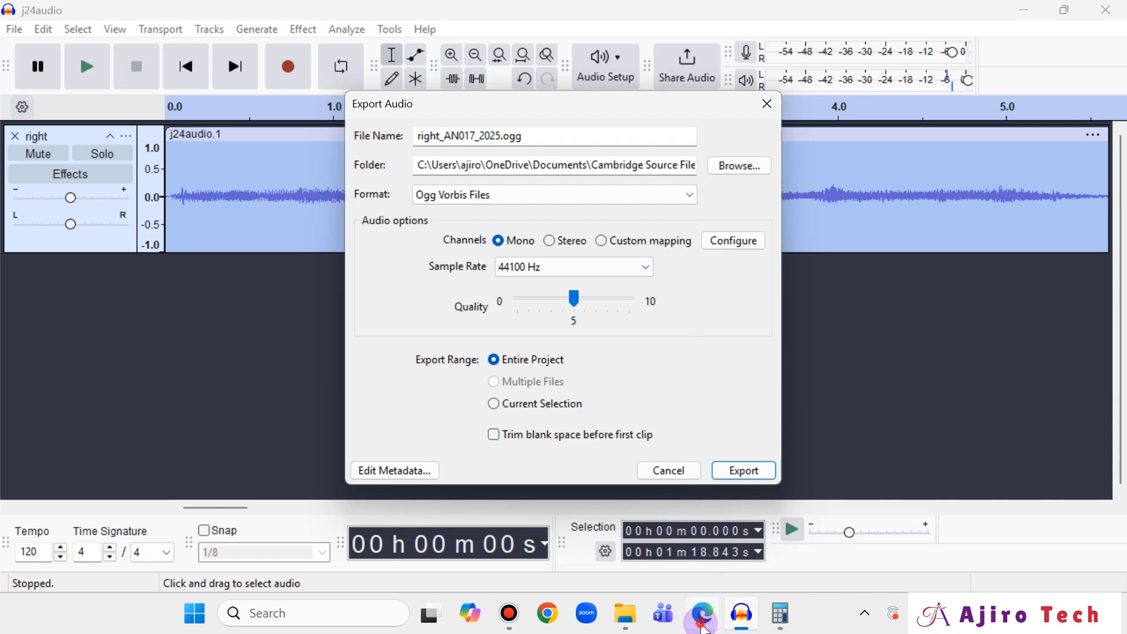
{"action": "left_click", "coordinate": [703, 625]}
{"action": "left_click", "coordinate": [704, 626]}
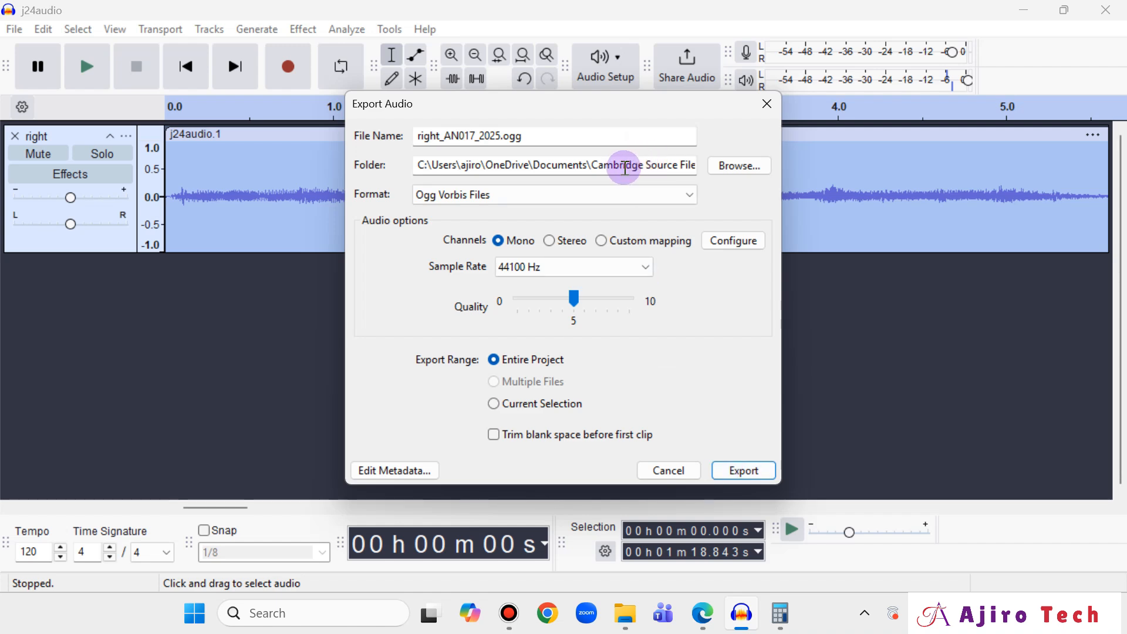
{"action": "left_click", "coordinate": [741, 470]}
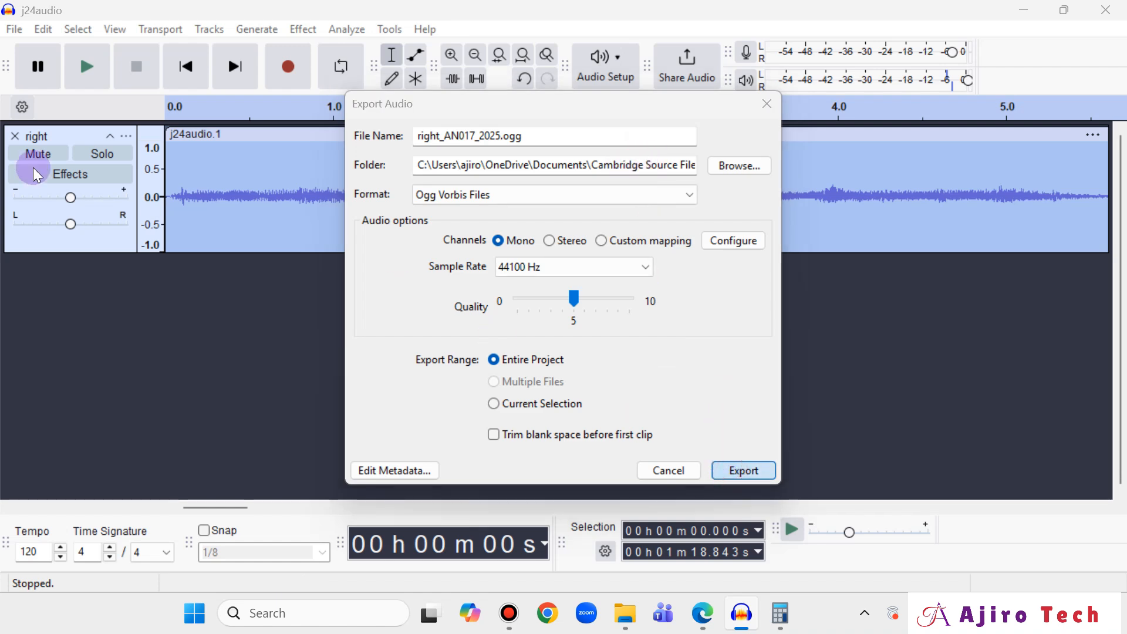
Step: Review the question paper, then start saving the project under a new name
{"action": "left_click", "coordinate": [743, 611]}
{"action": "scroll", "coordinate": [614, 426], "scroll_direction": "down", "scroll_amount": 3}
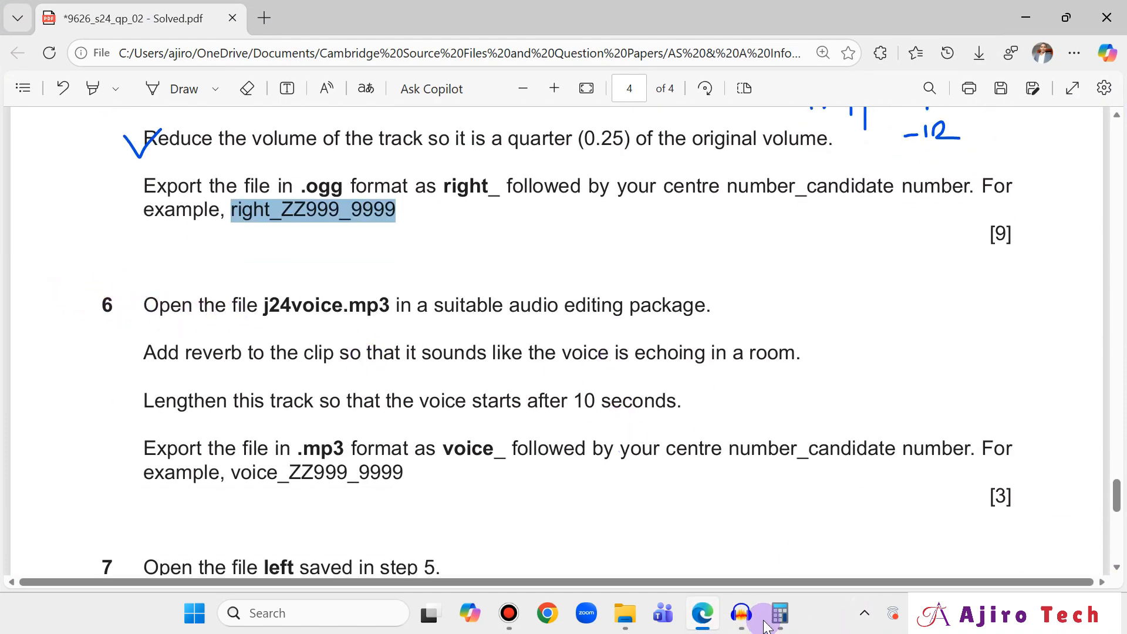
{"action": "left_click", "coordinate": [743, 613]}
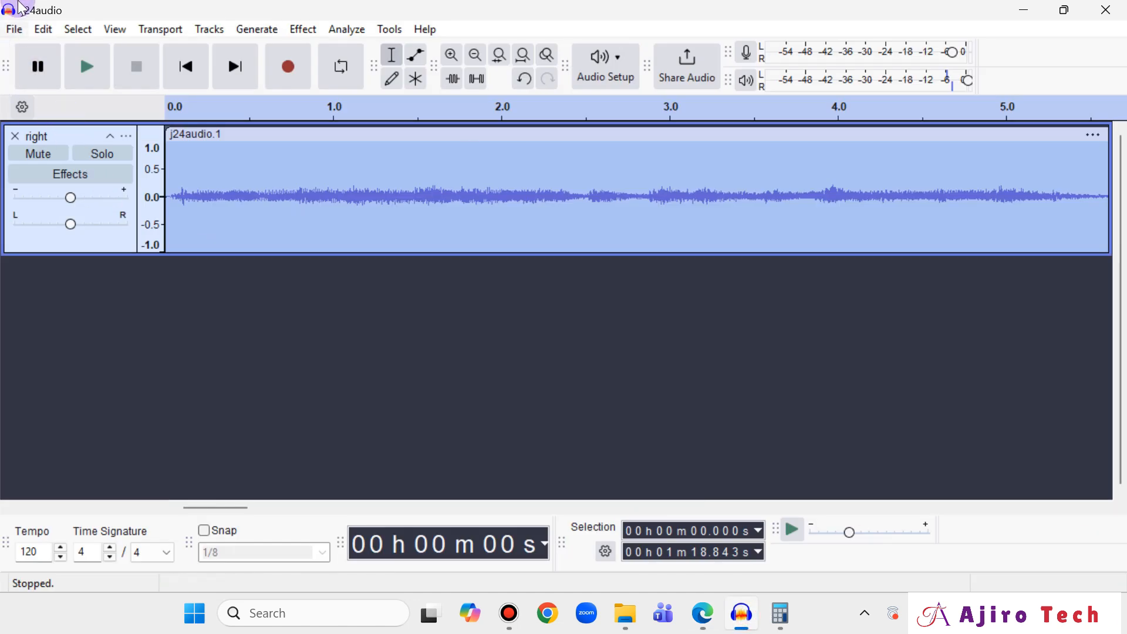
{"action": "left_click", "coordinate": [14, 30]}
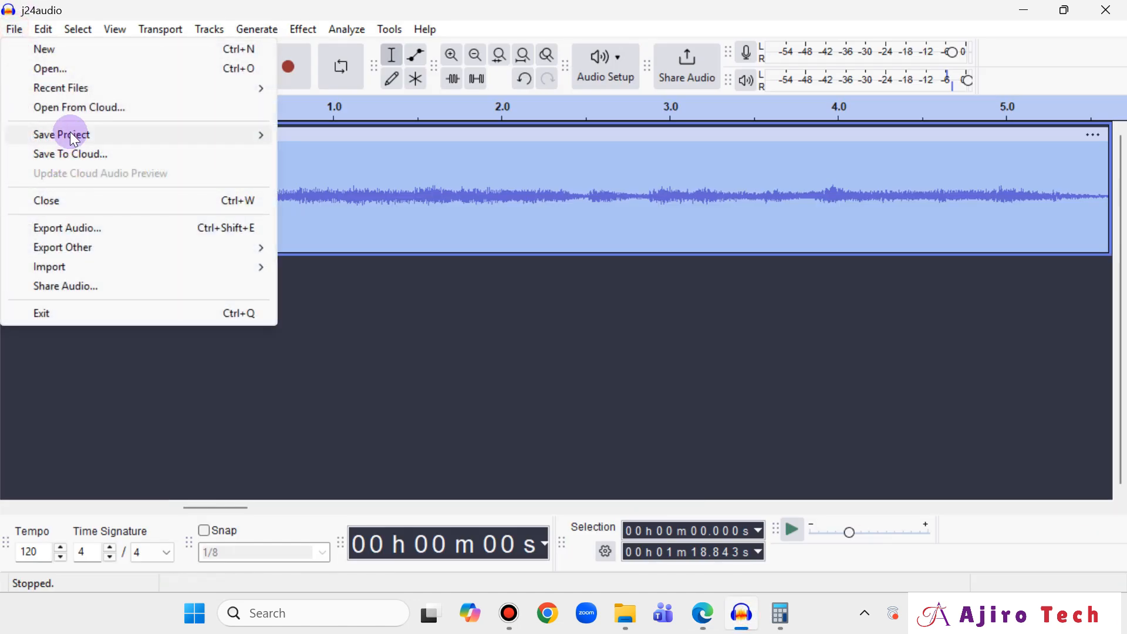
{"action": "mouse_move", "coordinate": [141, 143]}
{"action": "left_click", "coordinate": [368, 154]}
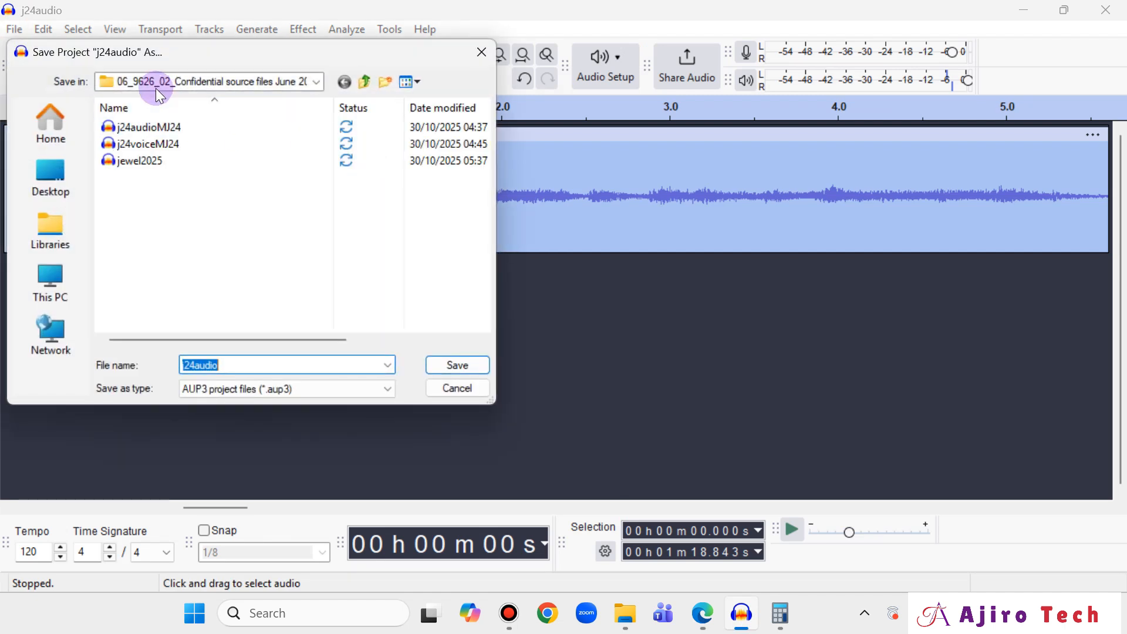
Step: Browse from Documents to the June 2024 confidential source files folder
{"action": "left_click", "coordinate": [50, 230]}
{"action": "double_click", "coordinate": [357, 120]}
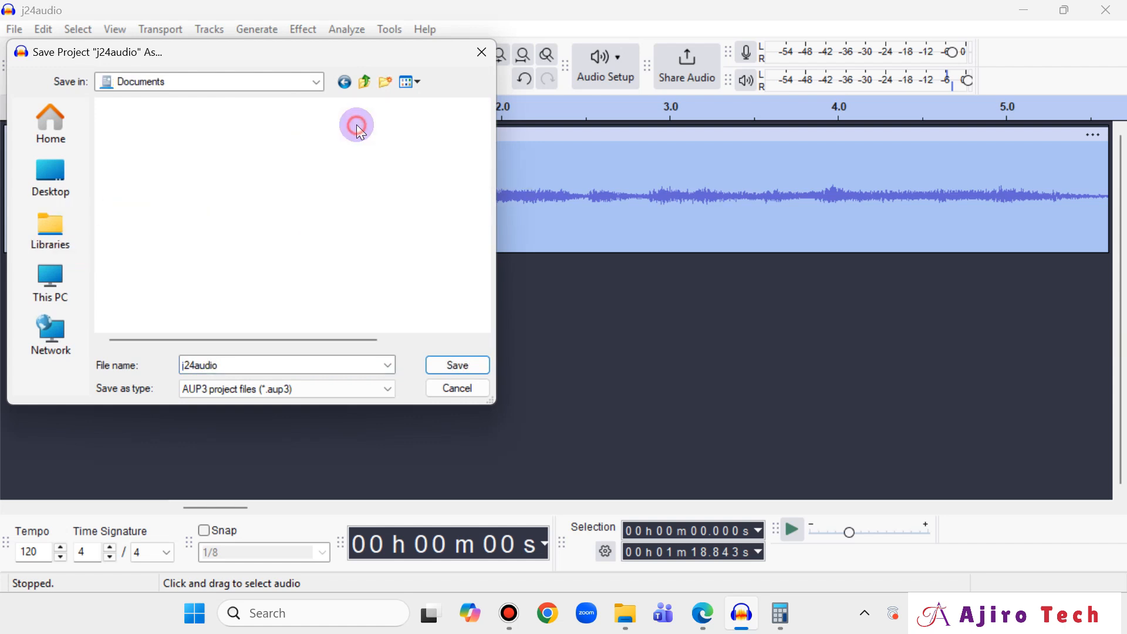
{"action": "double_click", "coordinate": [209, 267]}
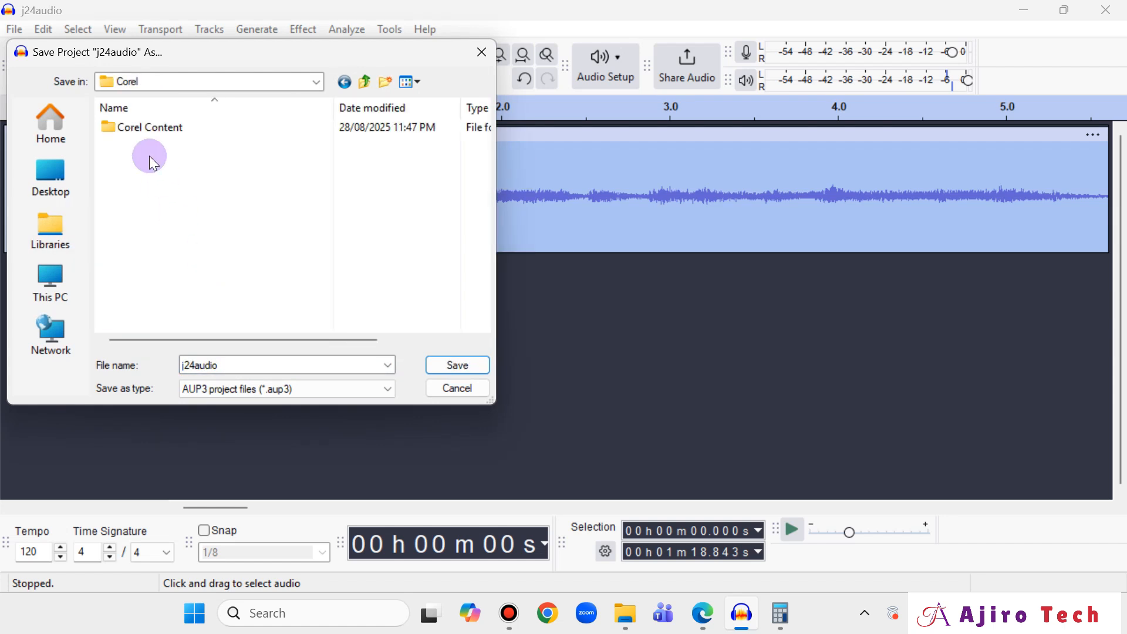
{"action": "left_click", "coordinate": [365, 87]}
{"action": "double_click", "coordinate": [204, 249]}
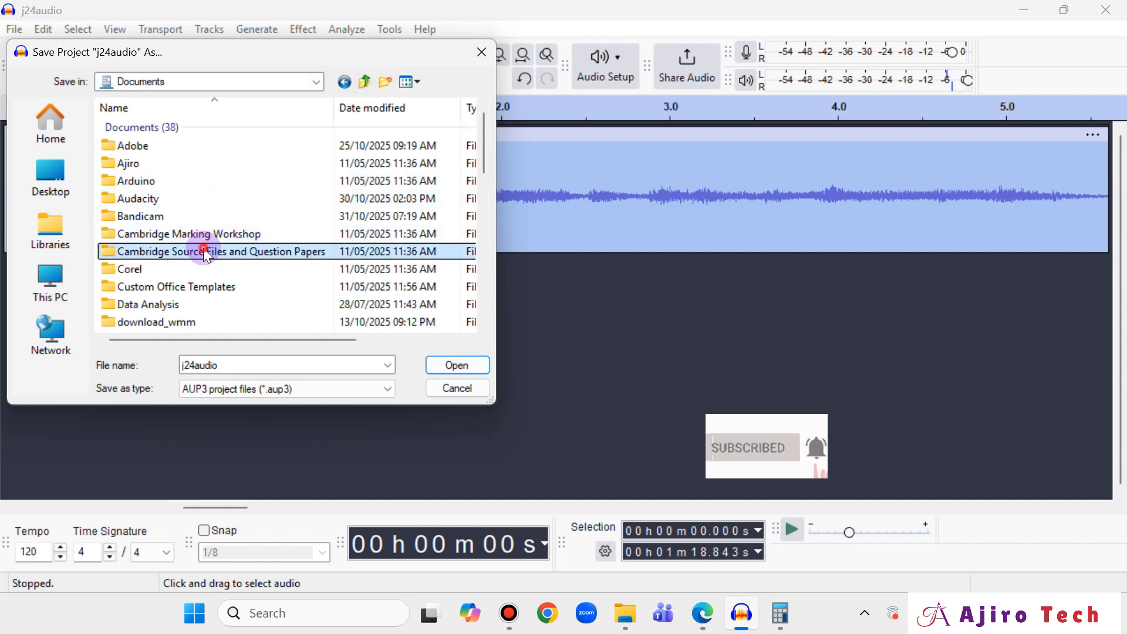
{"action": "double_click", "coordinate": [212, 124]}
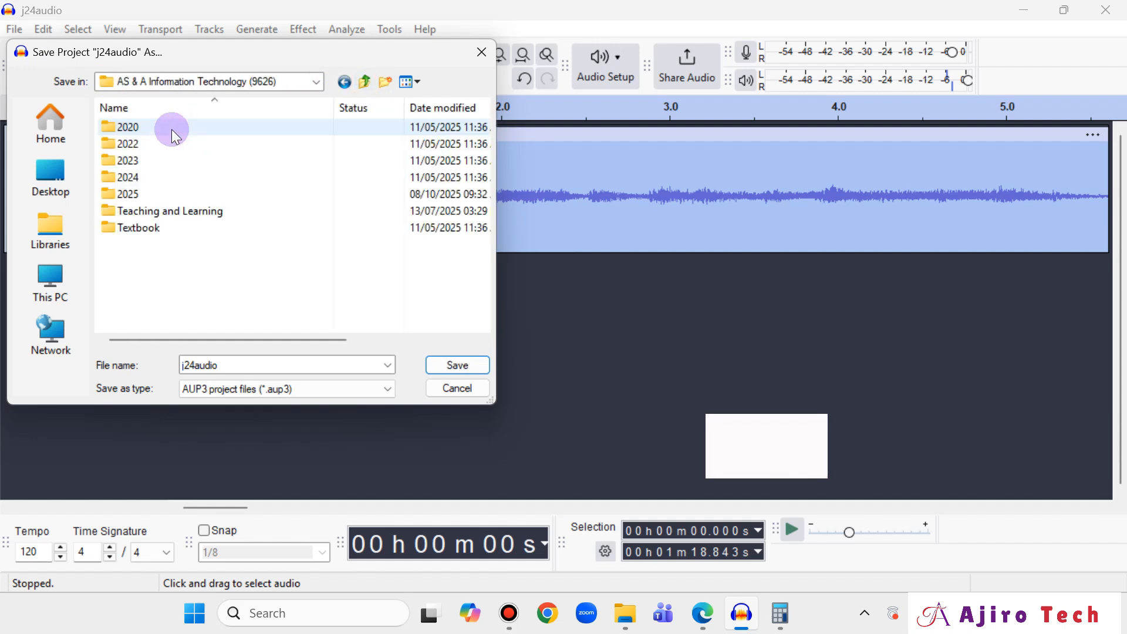
{"action": "double_click", "coordinate": [153, 178]}
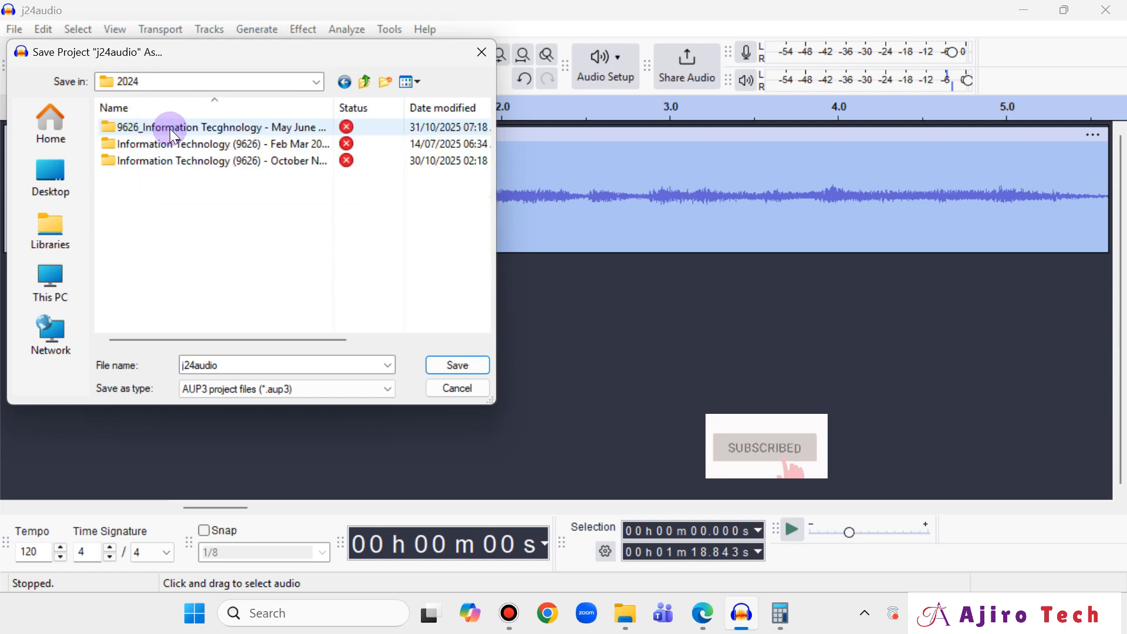
{"action": "double_click", "coordinate": [173, 127]}
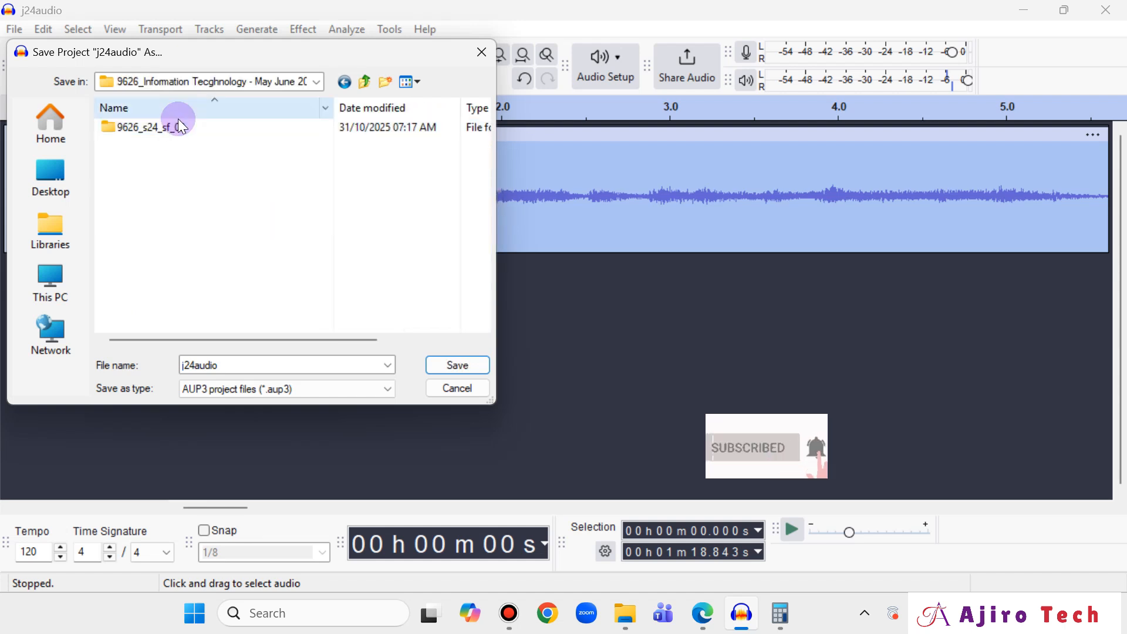
{"action": "double_click", "coordinate": [175, 127]}
{"action": "double_click", "coordinate": [175, 126]}
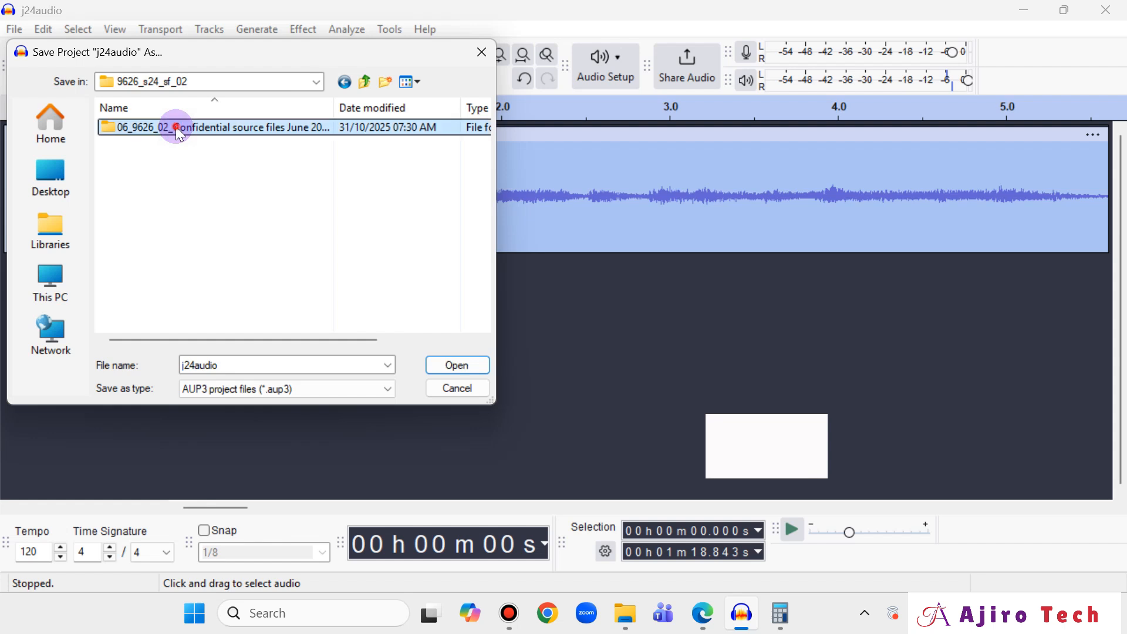
Step: Name the project j24audioMJ24 and save it
{"action": "double_click", "coordinate": [223, 365]}
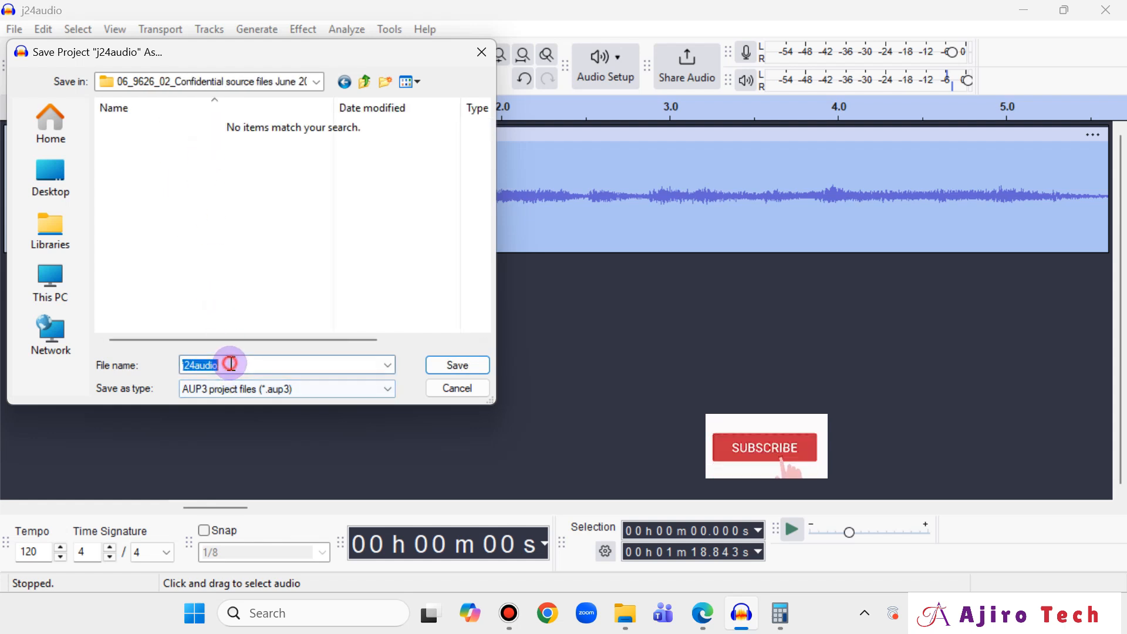
{"action": "left_click", "coordinate": [231, 364]}
{"action": "type", "text": "mj"}
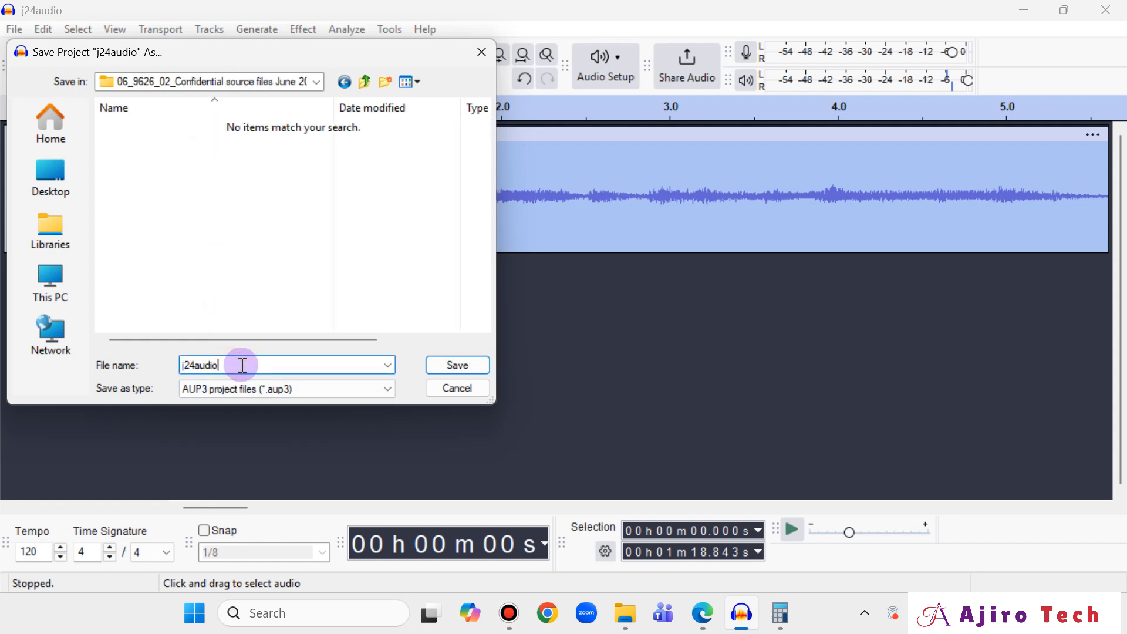
{"action": "key", "text": "BackSpace"}
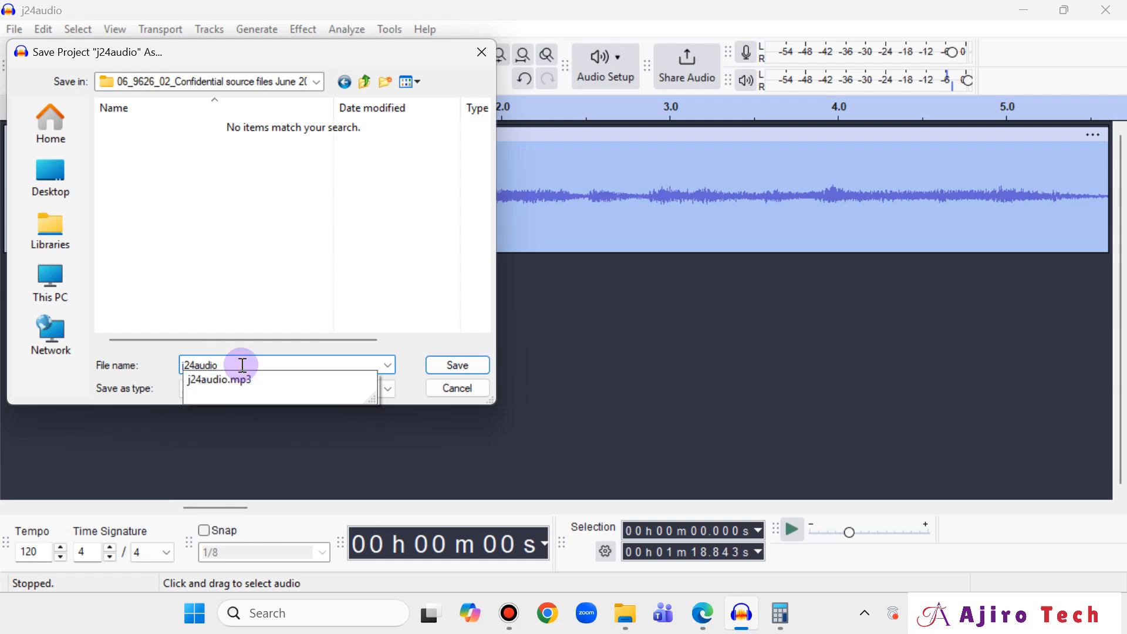
{"action": "type", "text": "MJ24"}
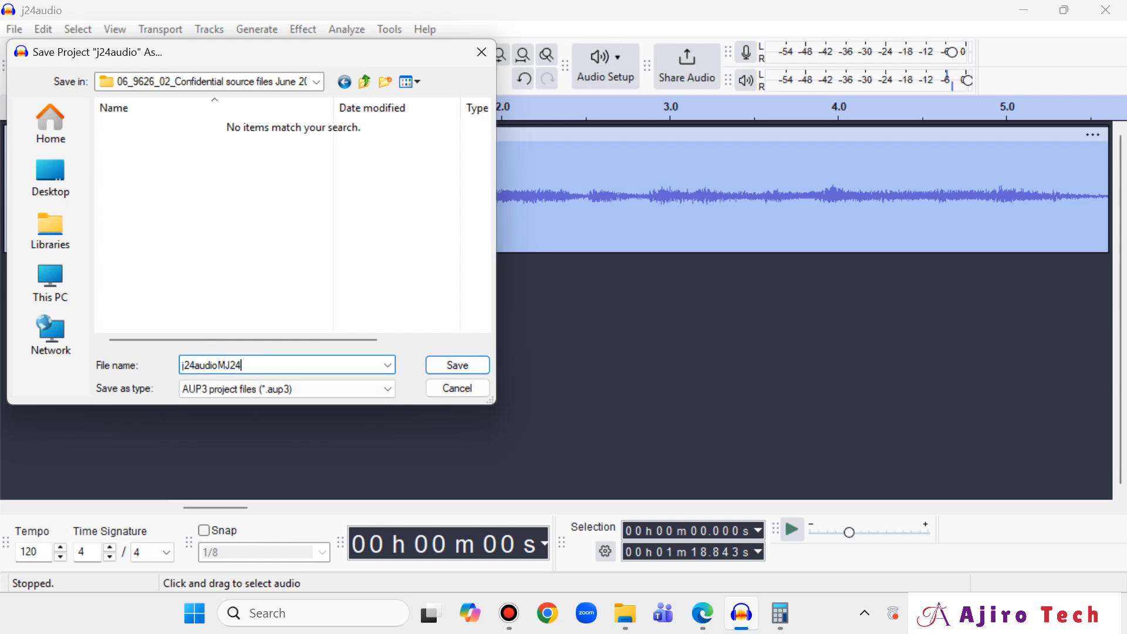
{"action": "left_click", "coordinate": [439, 364]}
{"action": "left_click", "coordinate": [442, 364]}
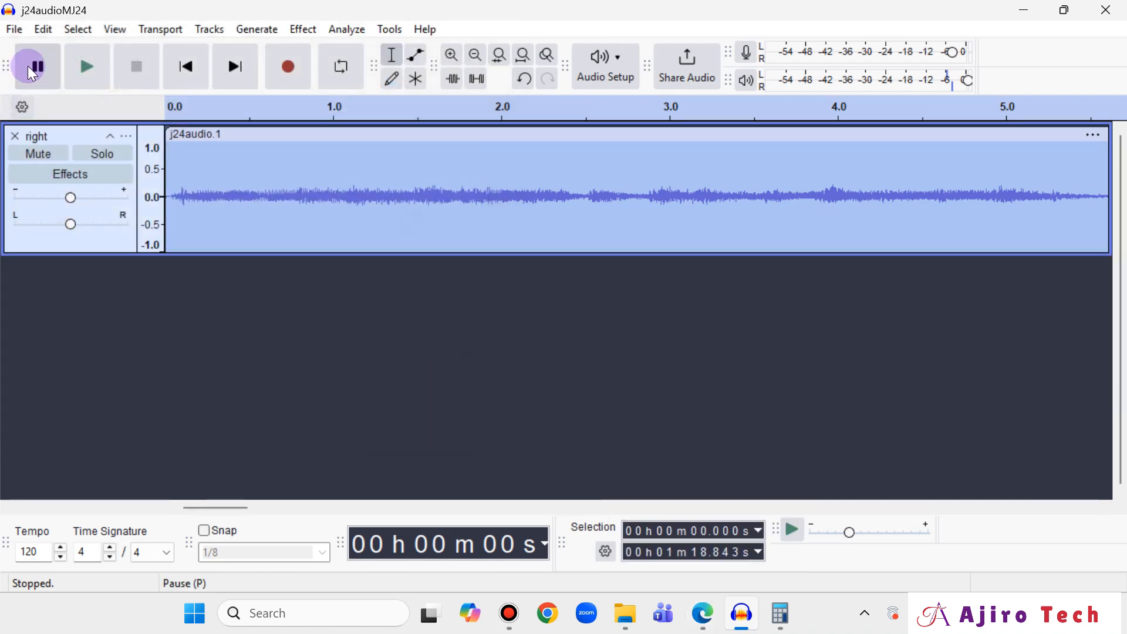
Step: Close Audacity, relaunch it from a Start search for 'AUD', and dismiss the Welcome dialog
{"action": "left_click", "coordinate": [1105, 12]}
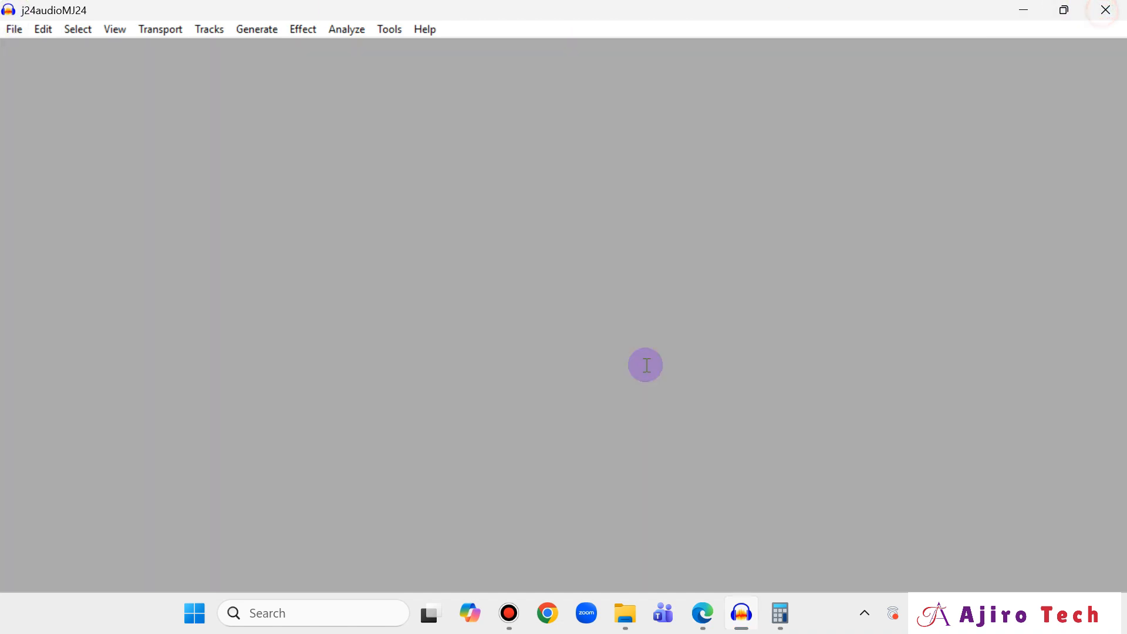
{"action": "left_click", "coordinate": [238, 614]}
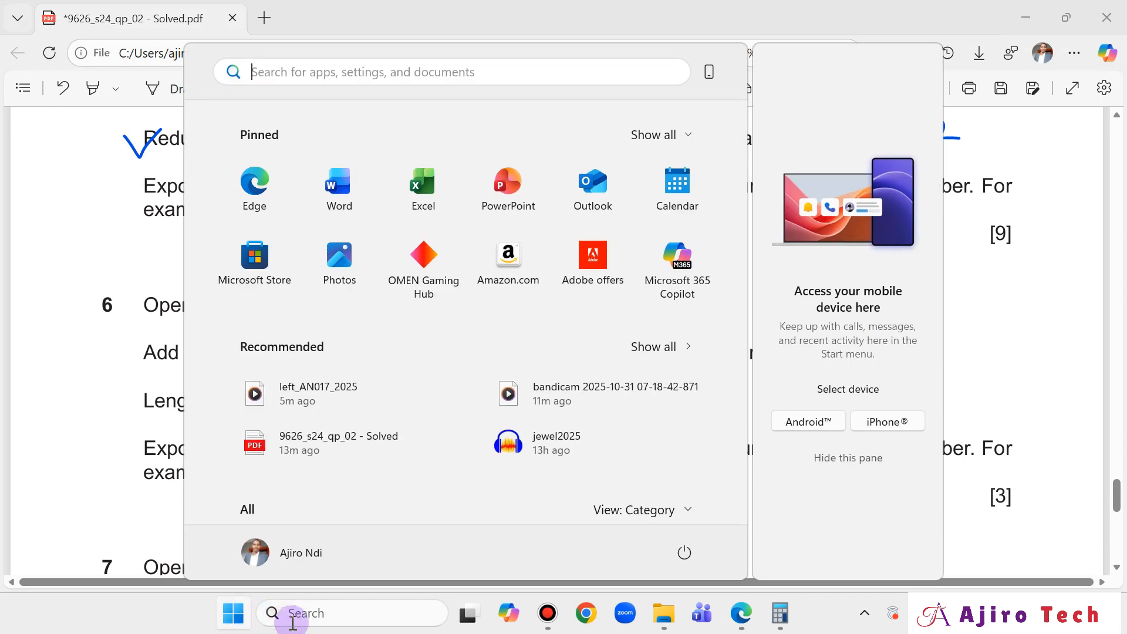
{"action": "type", "text": "AUD"}
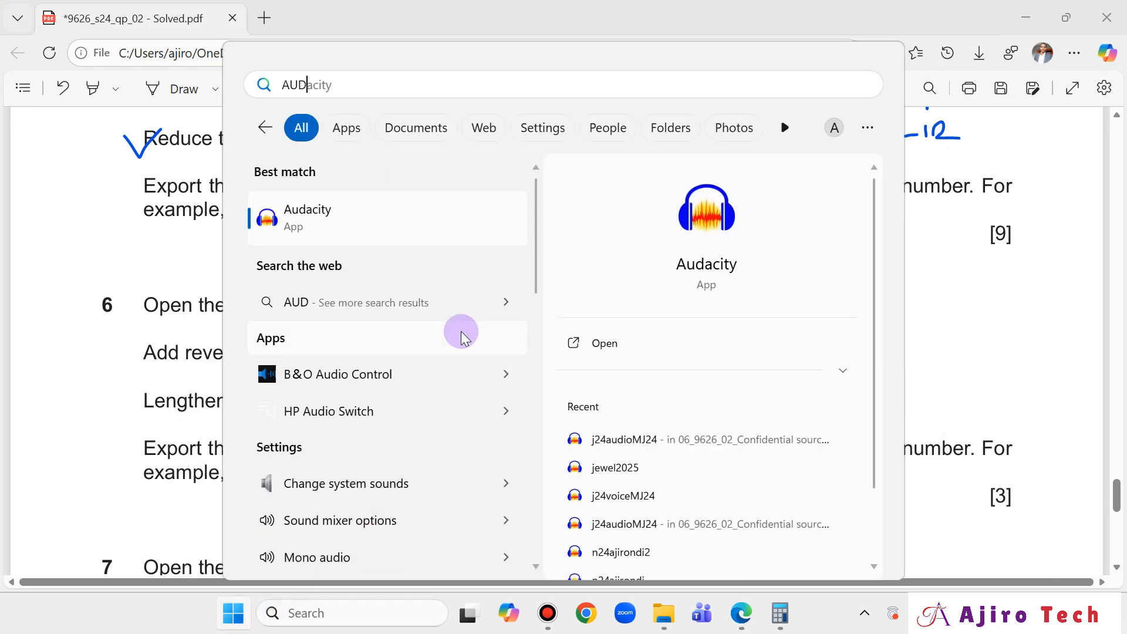
{"action": "left_click", "coordinate": [615, 341]}
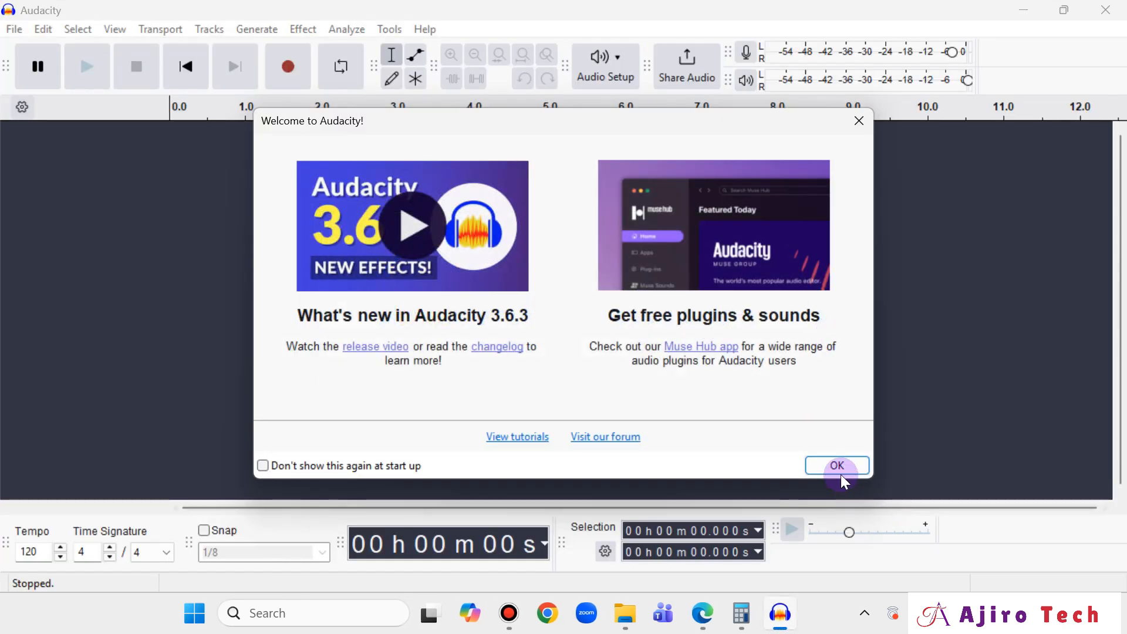
{"action": "left_click", "coordinate": [840, 469]}
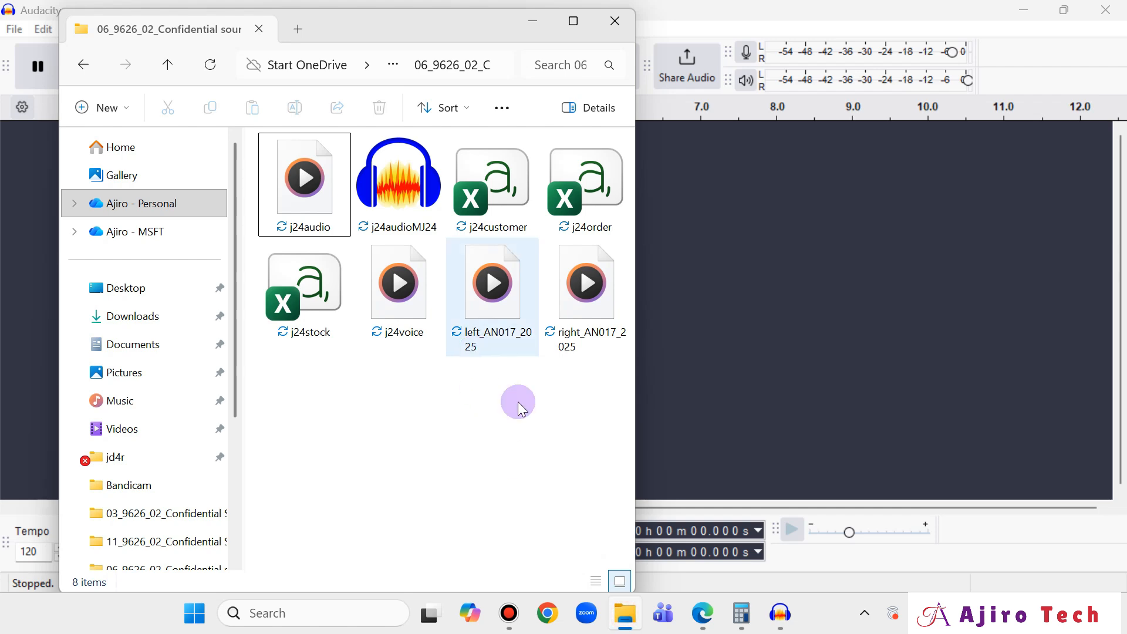
Step: Show the source files folder in File Explorer and select the j24voice file
{"action": "left_click", "coordinate": [704, 616]}
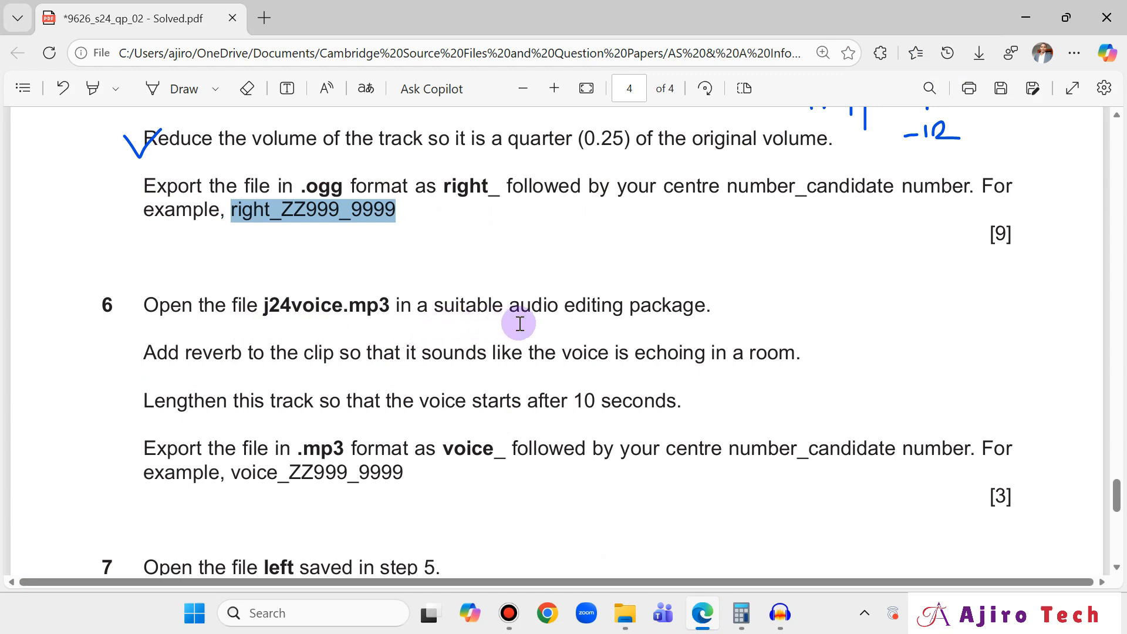
{"action": "left_click", "coordinate": [625, 613]}
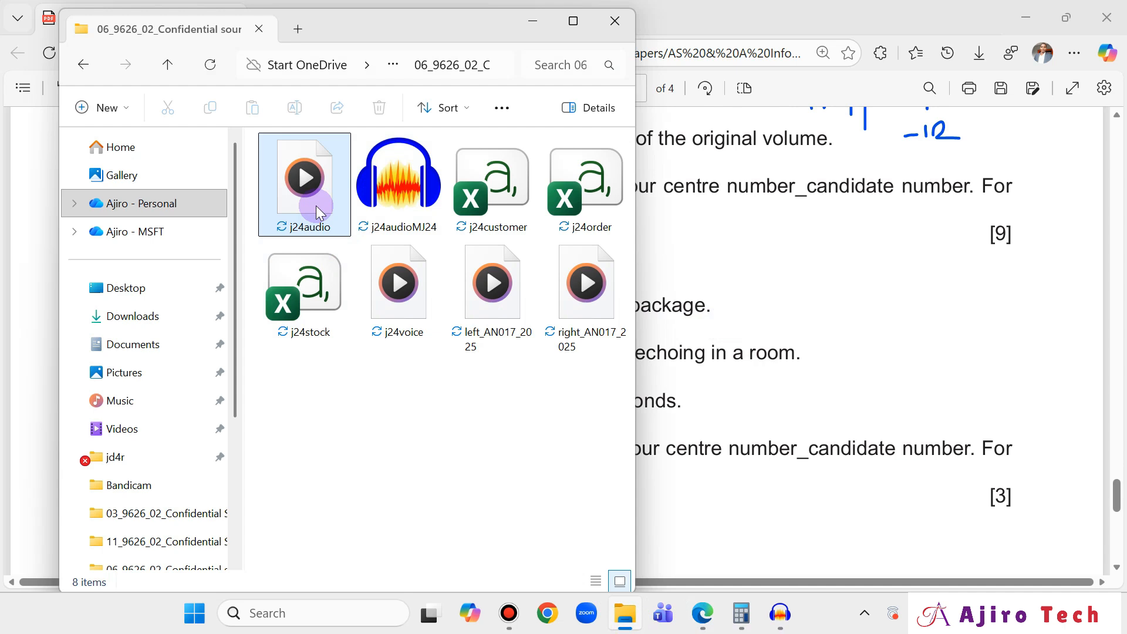
{"action": "left_click", "coordinate": [787, 612]}
{"action": "left_click", "coordinate": [637, 618]}
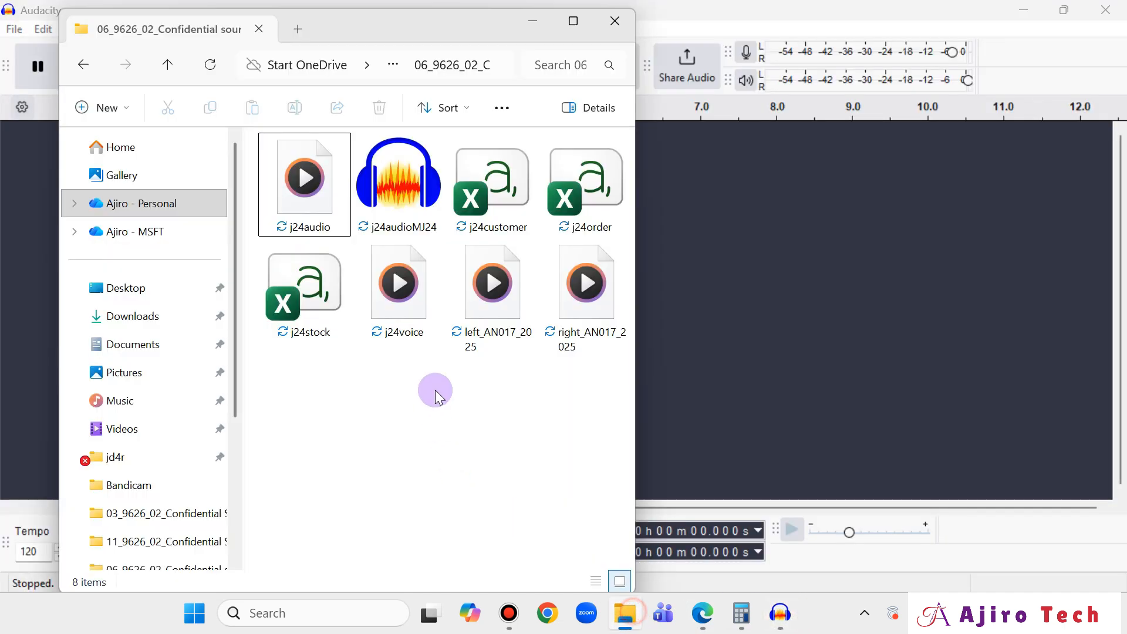
Step: Load j24voice into Audacity, listen to it, then view question 6 in Edge
{"action": "left_click_drag", "start_coordinate": [412, 294], "coordinate": [788, 320]}
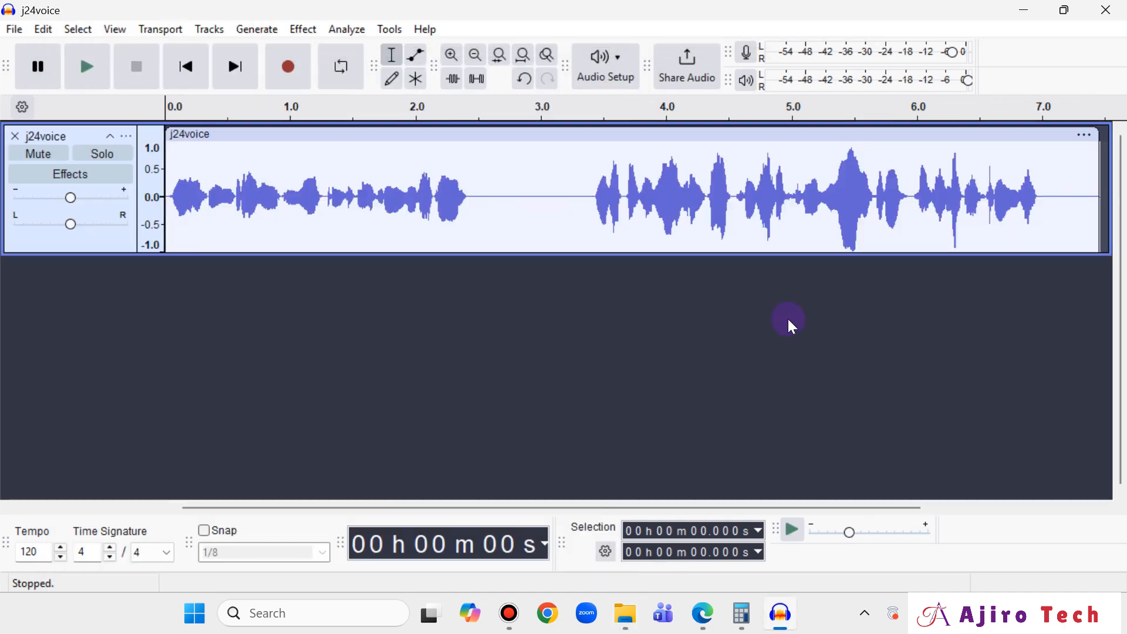
{"action": "left_click", "coordinate": [91, 61]}
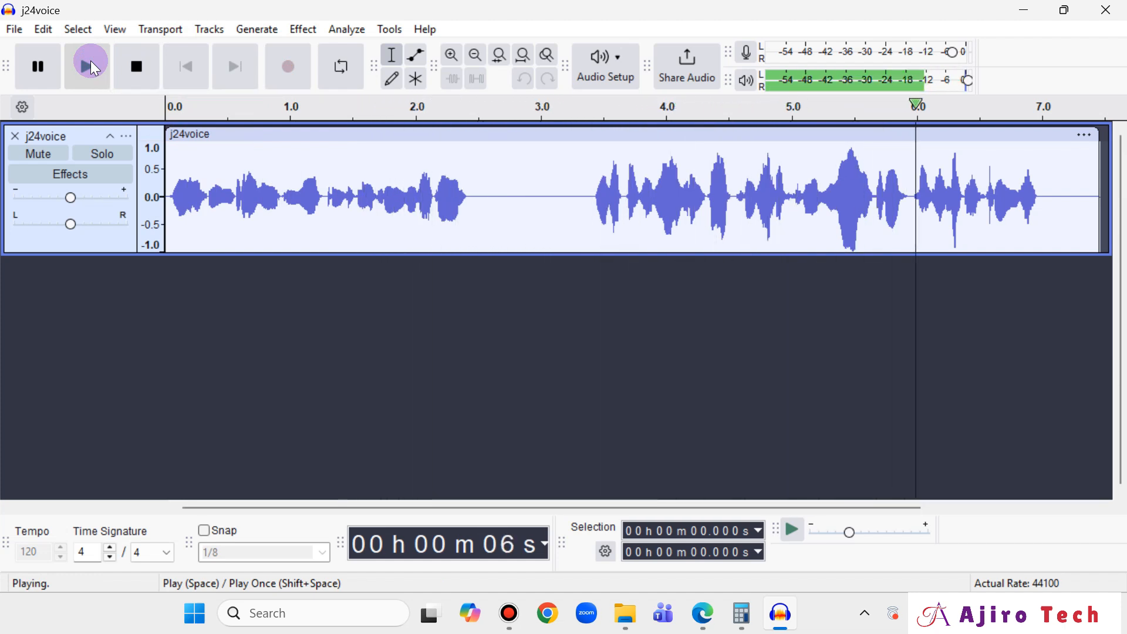
{"action": "left_click", "coordinate": [144, 66]}
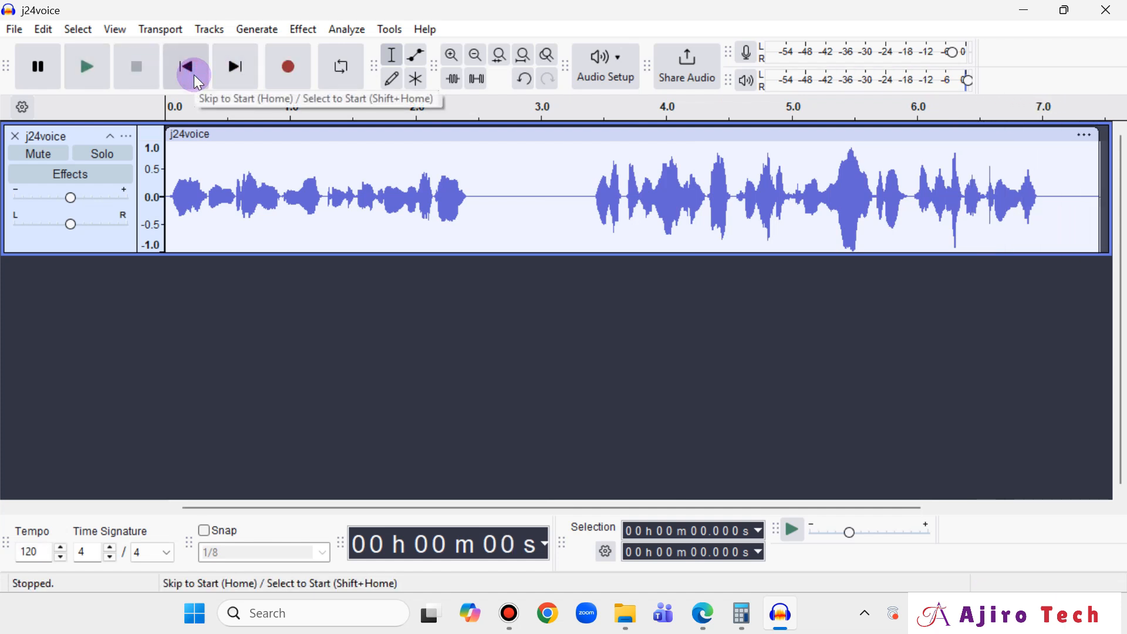
{"action": "left_click", "coordinate": [54, 70]}
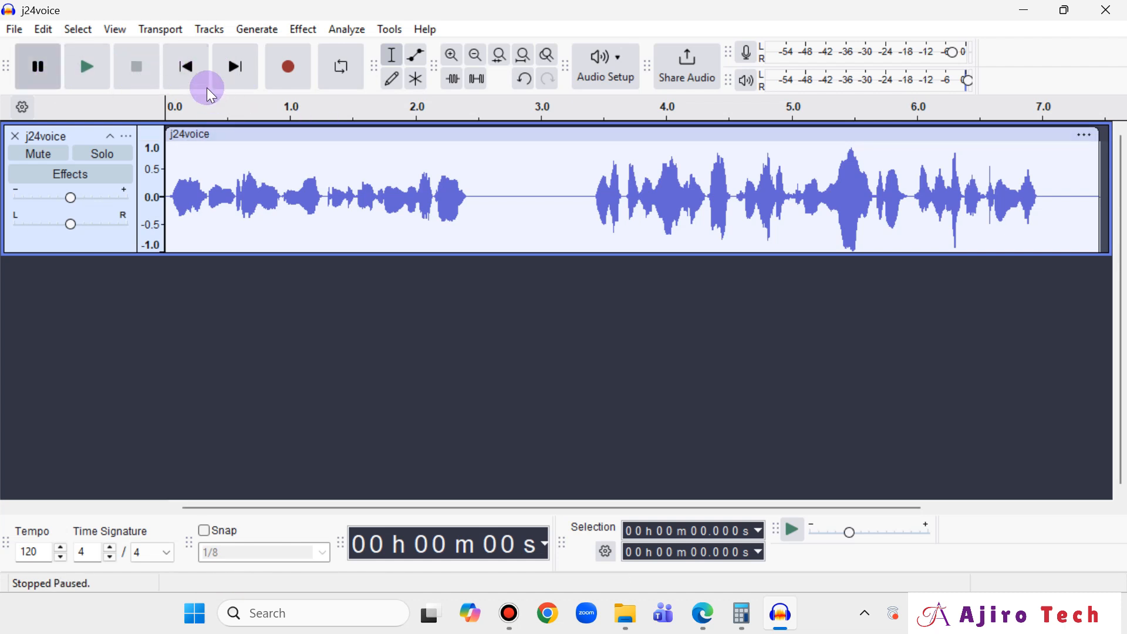
{"action": "left_click", "coordinate": [89, 69]}
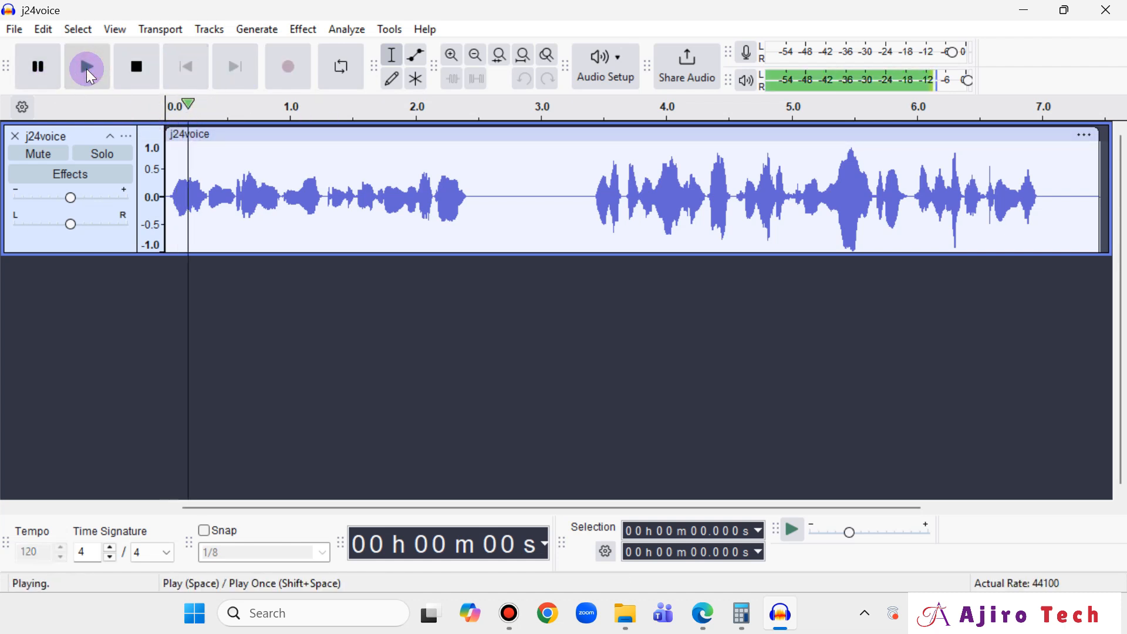
{"action": "left_click", "coordinate": [133, 71]}
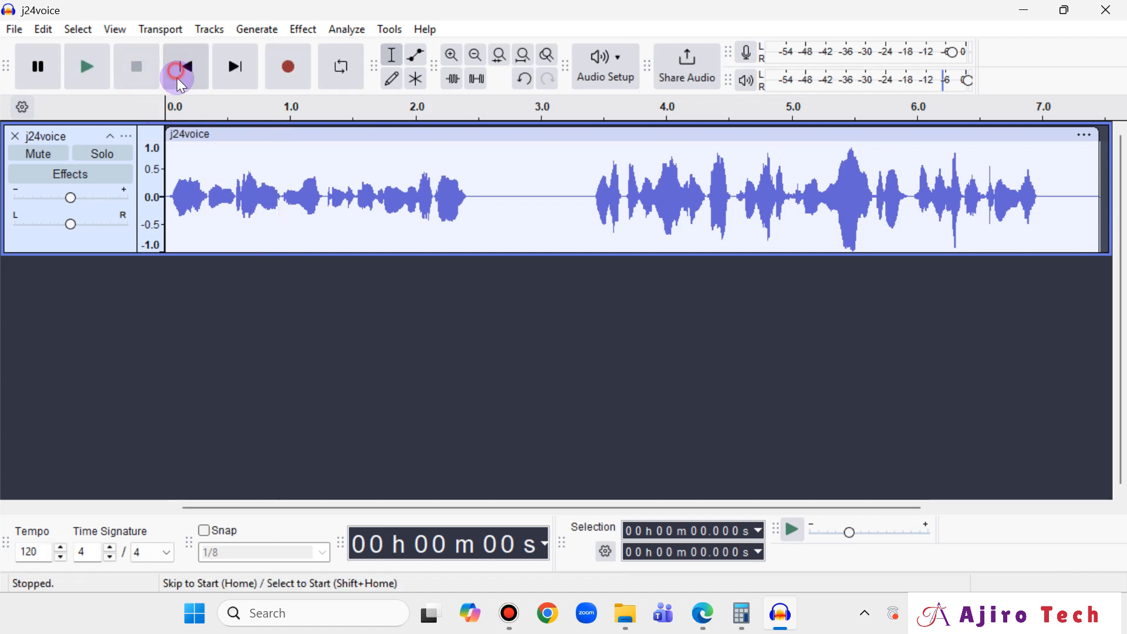
{"action": "left_click", "coordinate": [701, 613]}
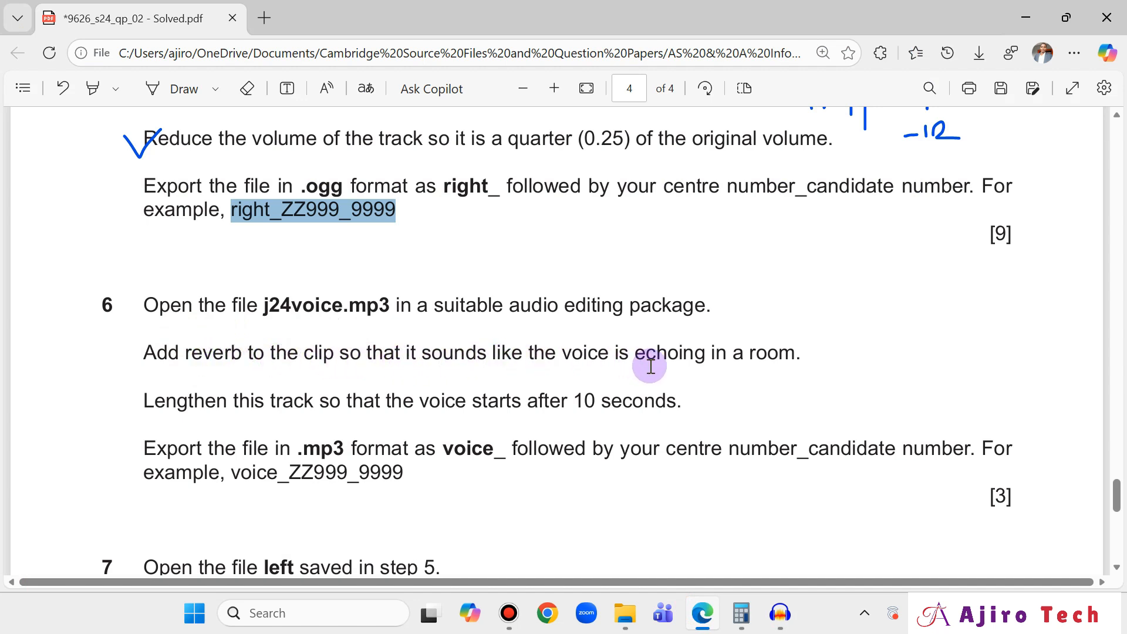
Step: Select the whole j24voice track, from 0 to 7.456 s
{"action": "left_click", "coordinate": [781, 613]}
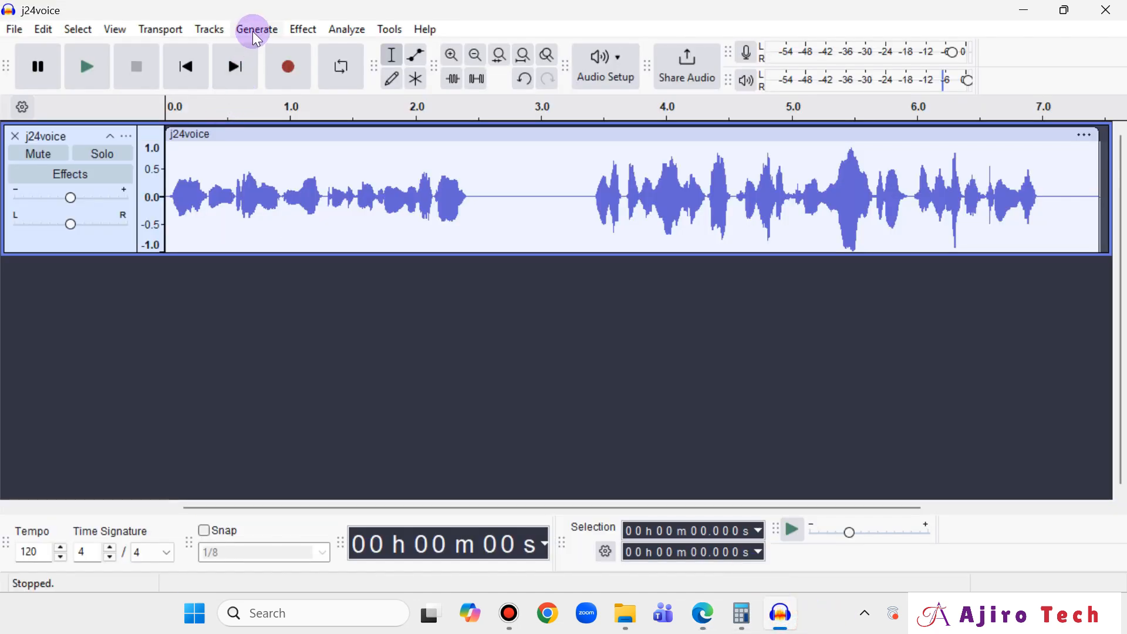
{"action": "left_click", "coordinate": [82, 30]}
{"action": "left_click", "coordinate": [89, 47]}
Step: Browse the Effect menu to the Delay and Reverb effects
{"action": "left_click", "coordinate": [300, 30]}
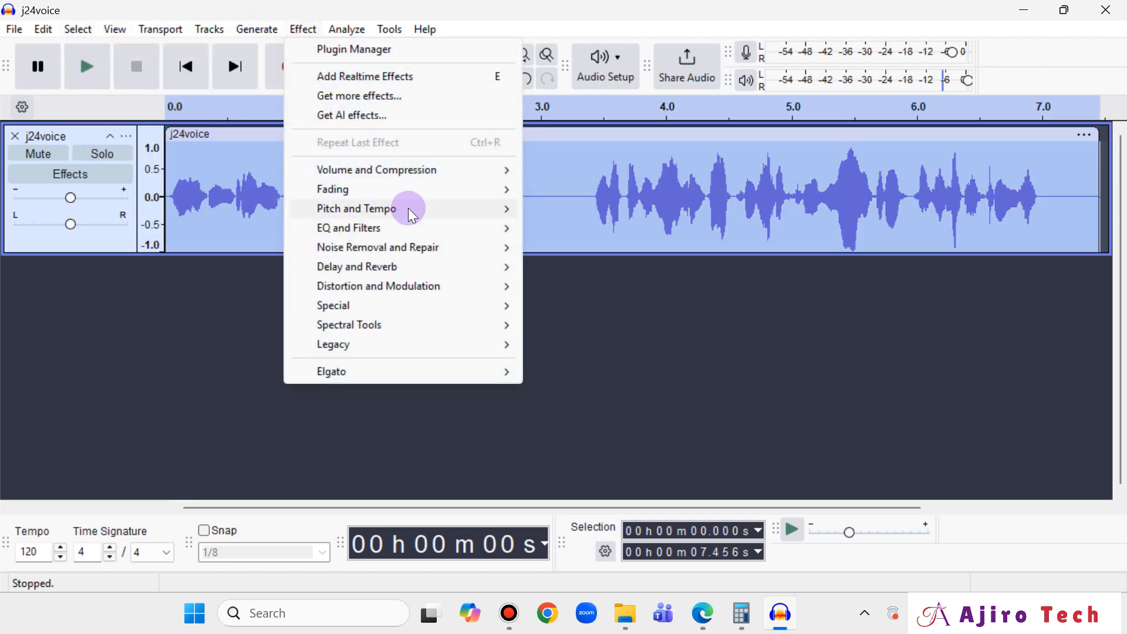
{"action": "mouse_move", "coordinate": [409, 186]}
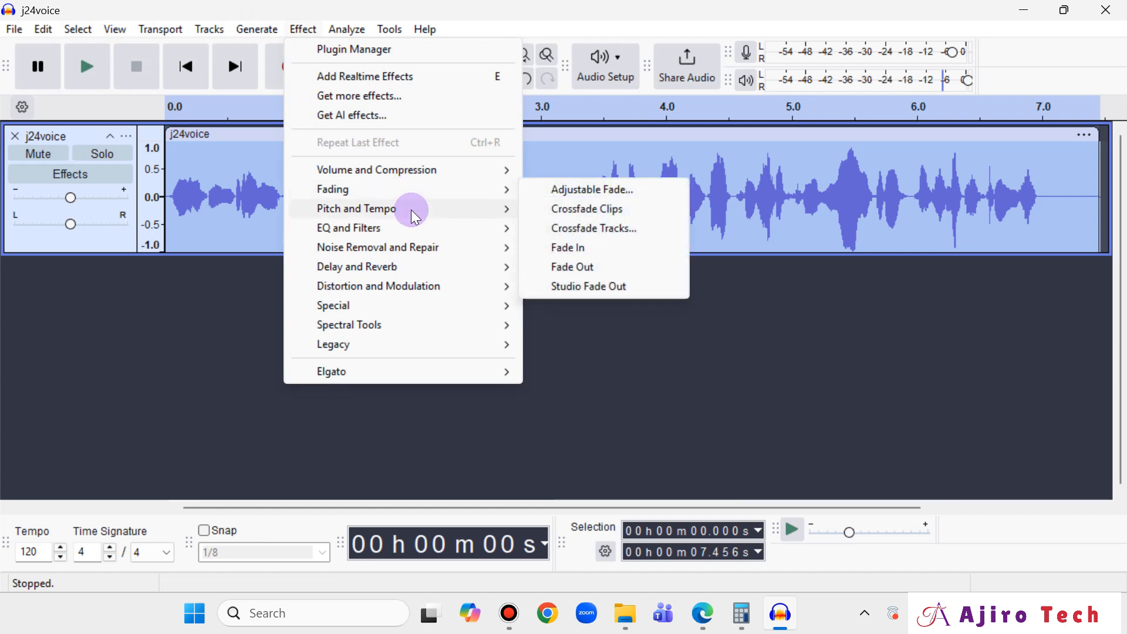
{"action": "mouse_move", "coordinate": [411, 225]}
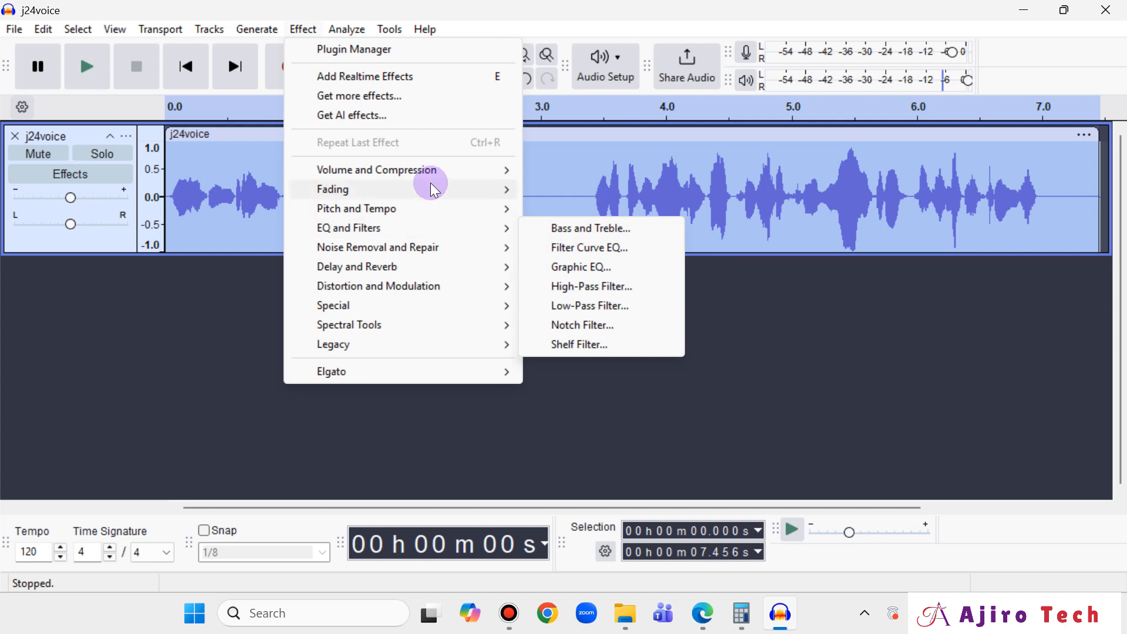
{"action": "mouse_move", "coordinate": [434, 174]}
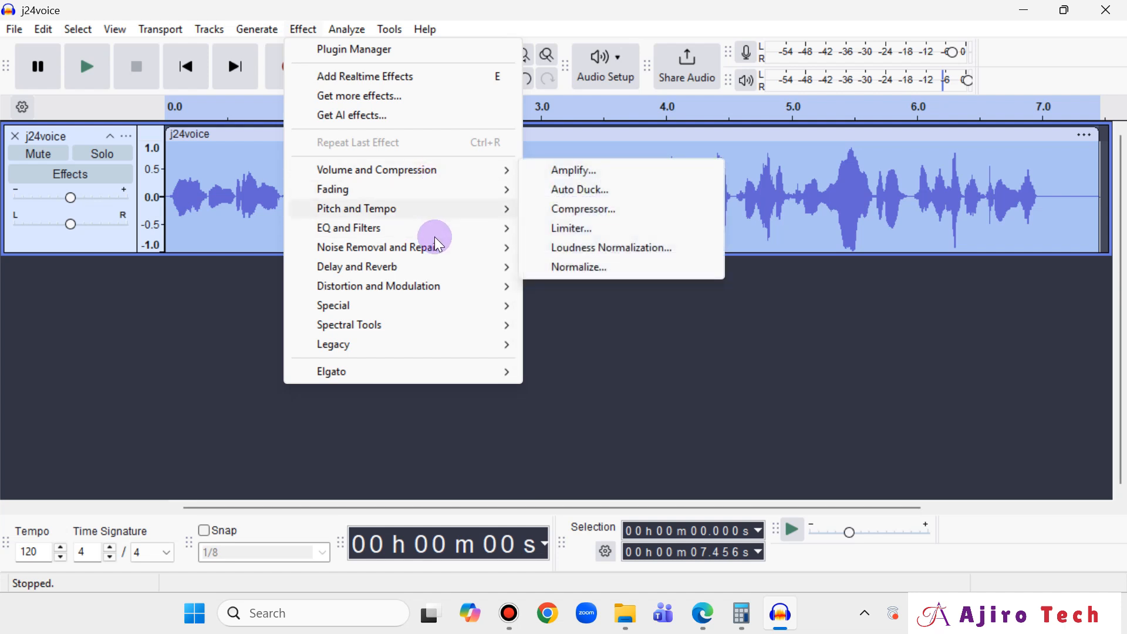
{"action": "mouse_move", "coordinate": [439, 247]}
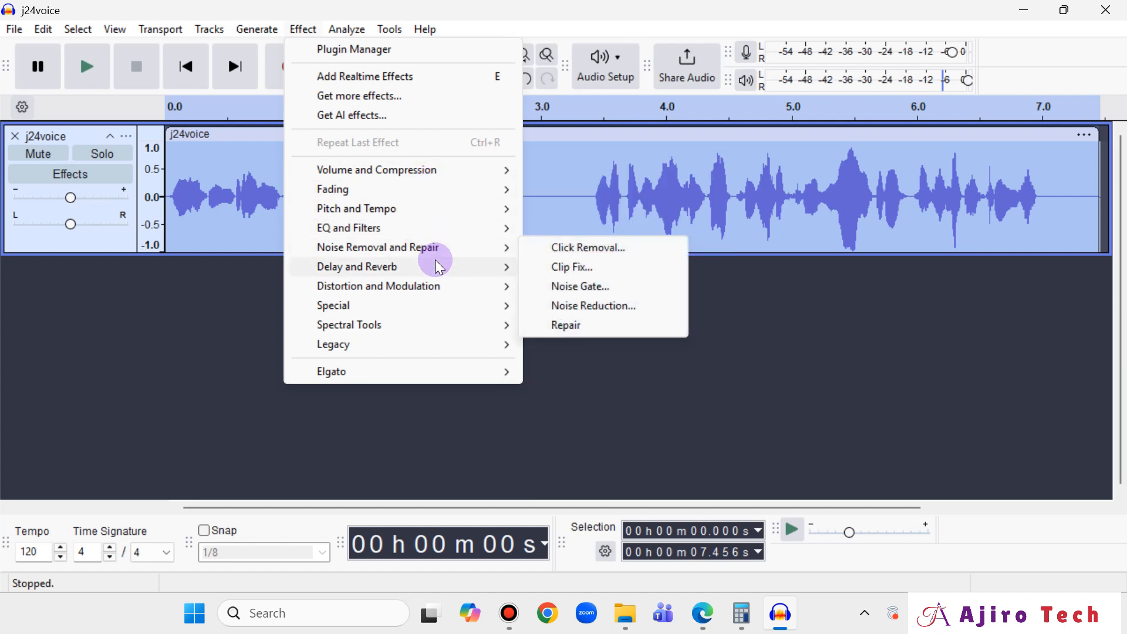
{"action": "mouse_move", "coordinate": [423, 266]}
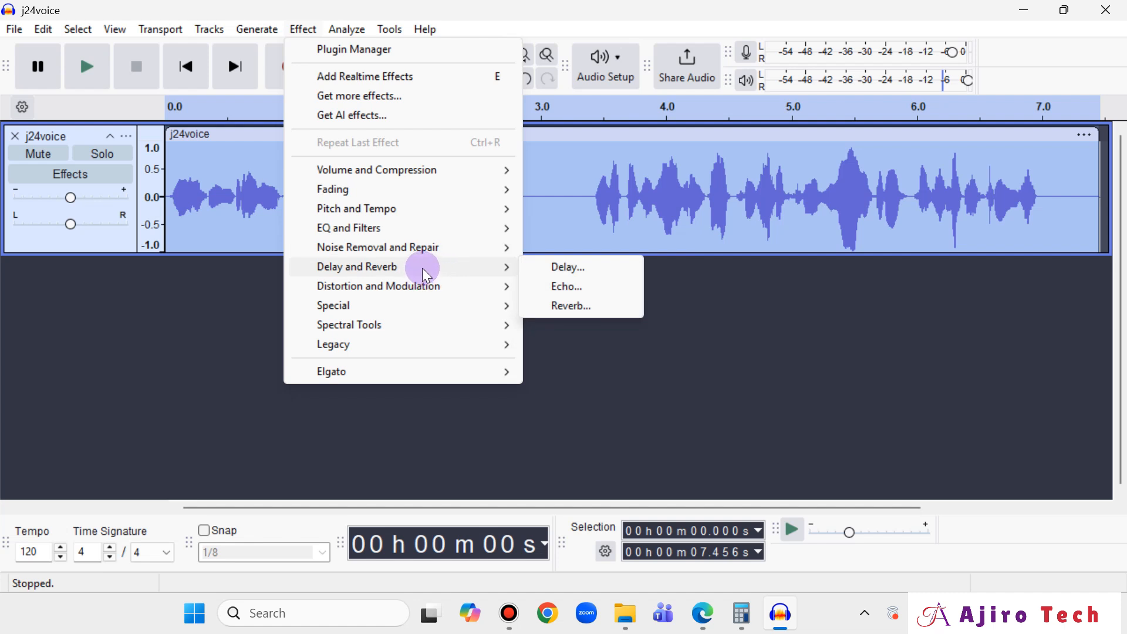
Step: Apply Reverb with the Medium Room factory preset (room size 75%) to the track
{"action": "left_click", "coordinate": [566, 305]}
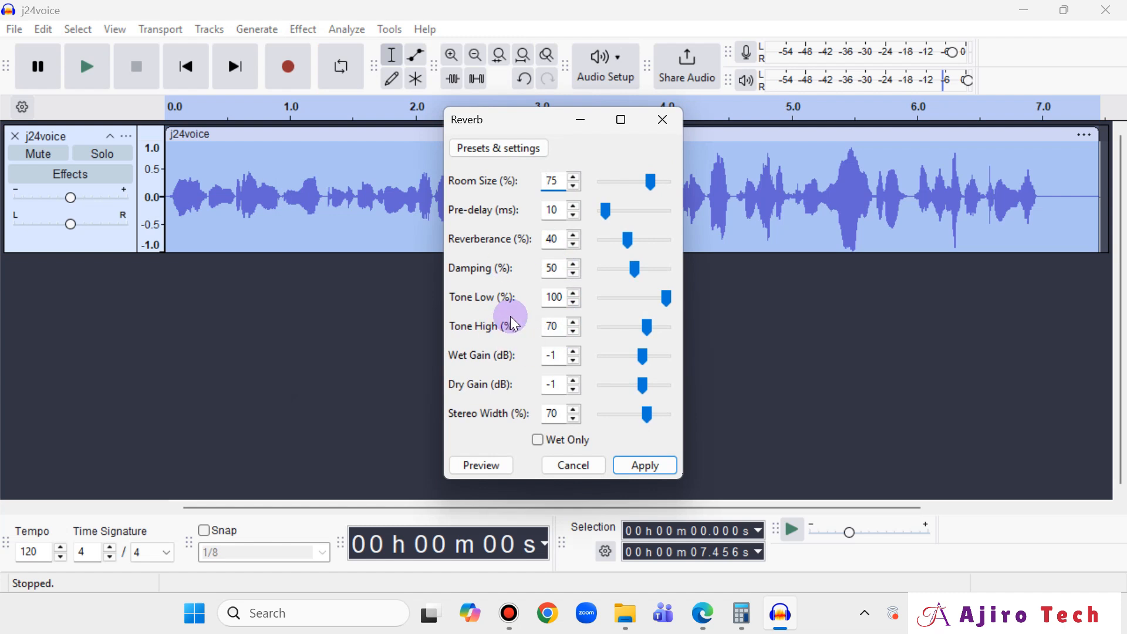
{"action": "left_click", "coordinate": [493, 152]}
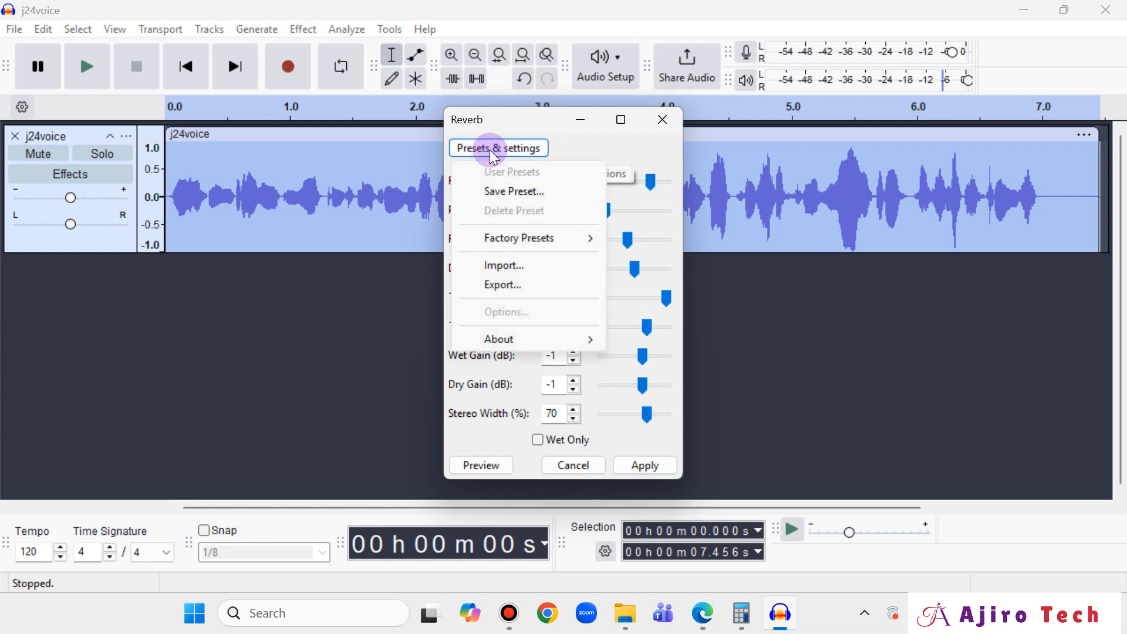
{"action": "mouse_move", "coordinate": [524, 245]}
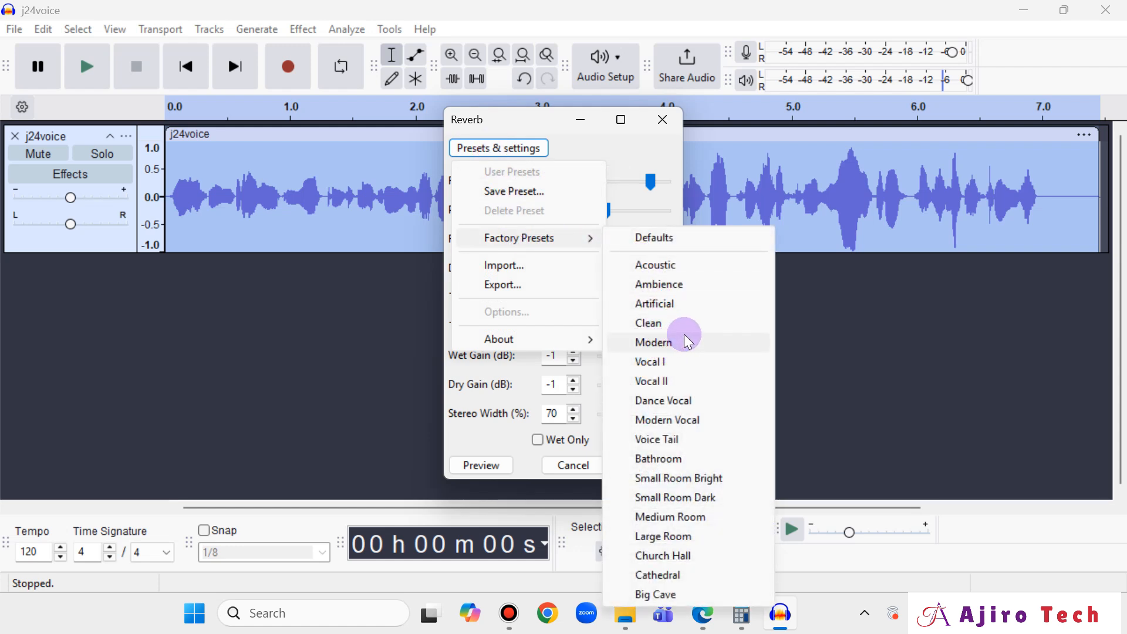
{"action": "left_click", "coordinate": [707, 619]}
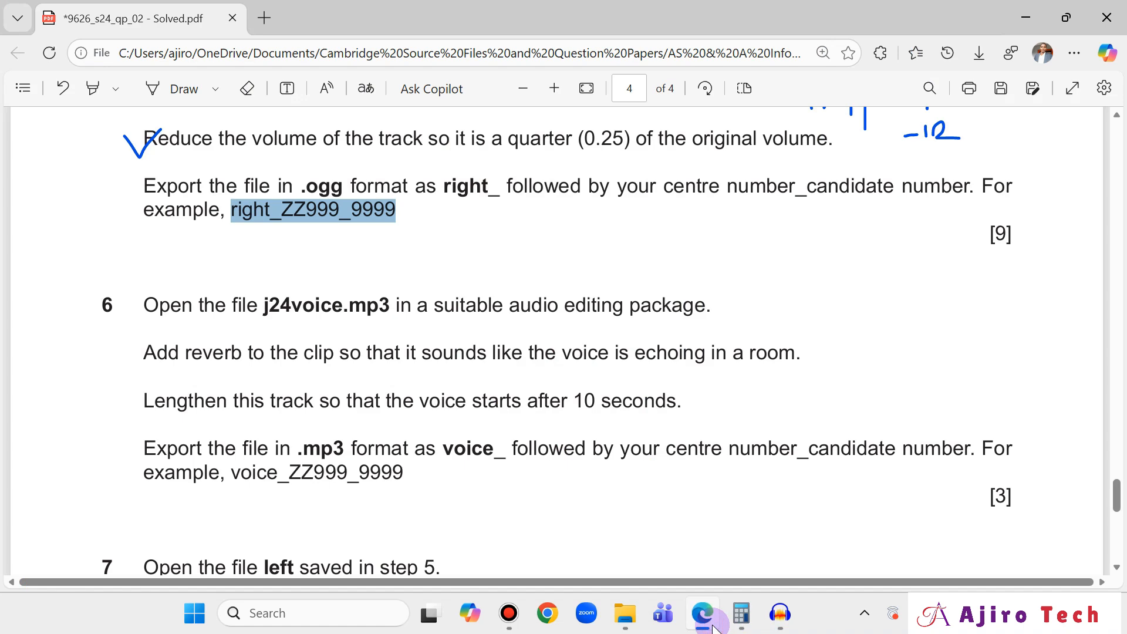
{"action": "left_click", "coordinate": [707, 619]}
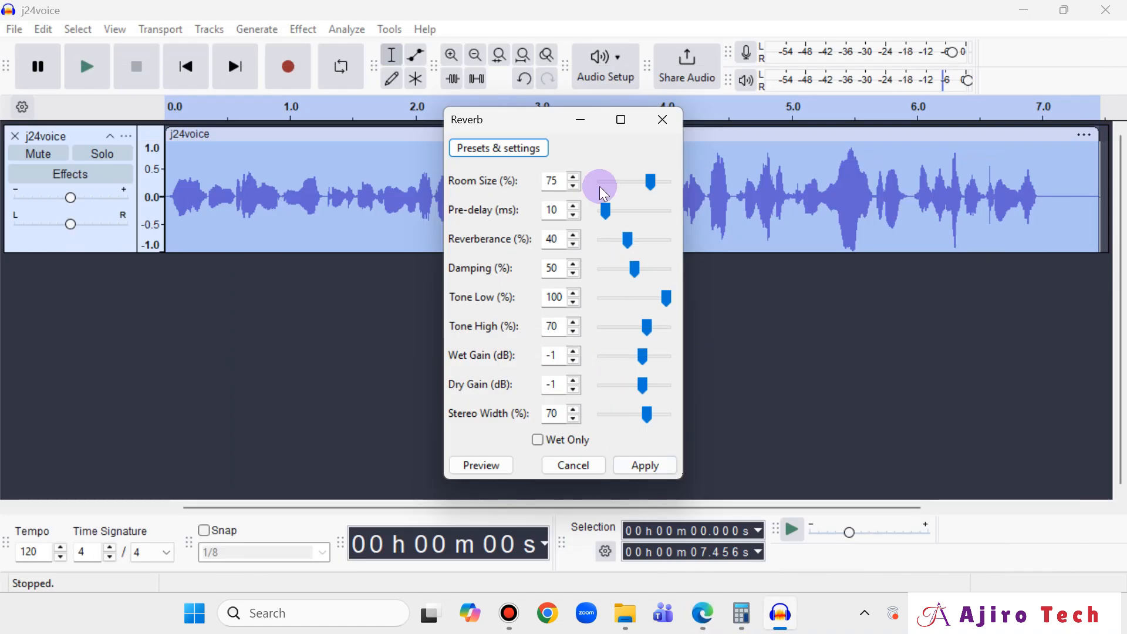
{"action": "left_click", "coordinate": [531, 150]}
{"action": "mouse_move", "coordinate": [564, 238]}
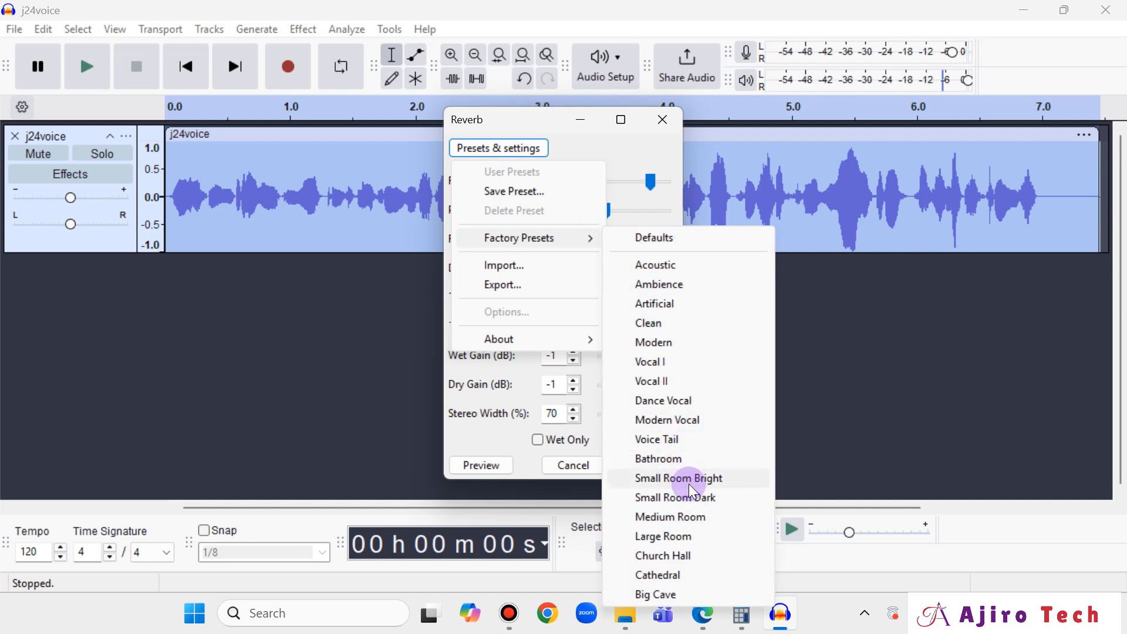
{"action": "left_click", "coordinate": [700, 522]}
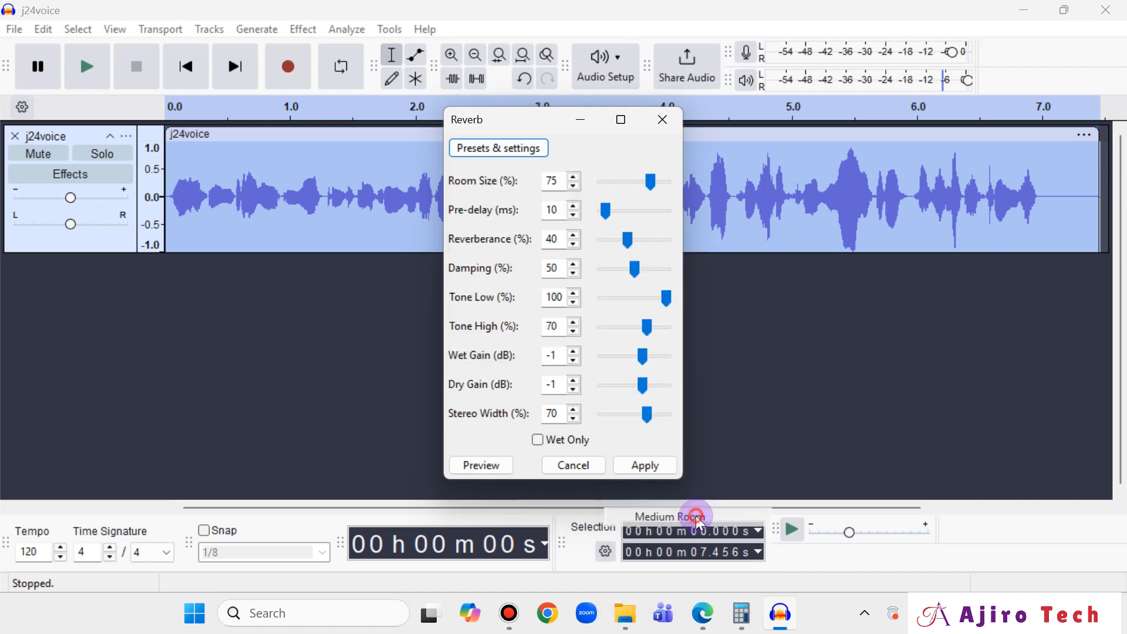
{"action": "left_click", "coordinate": [651, 468]}
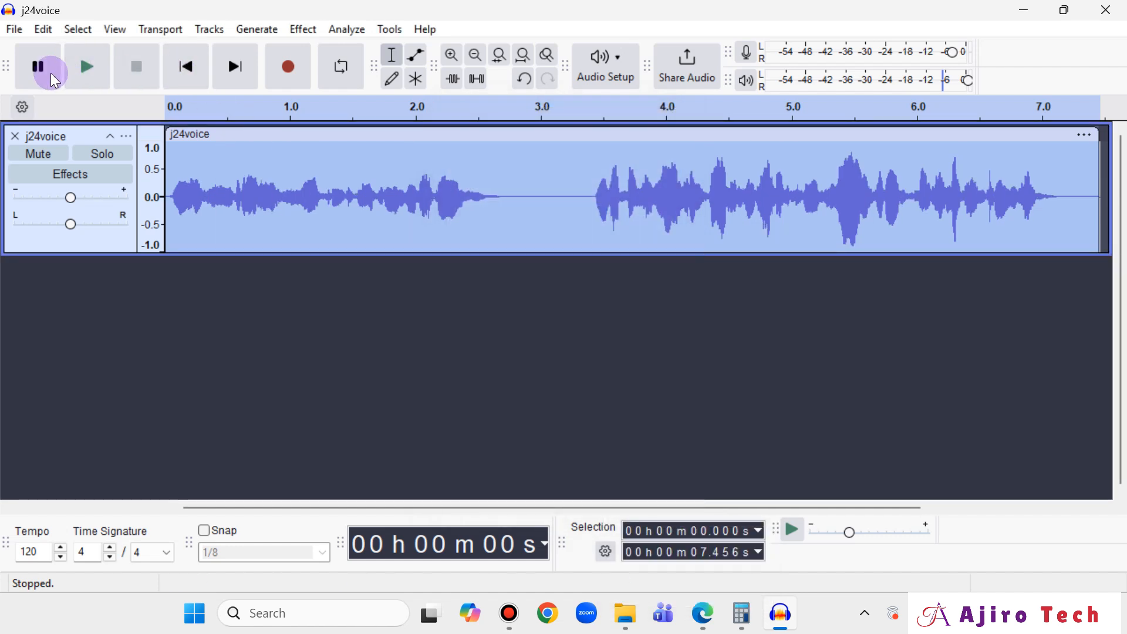
{"action": "left_click", "coordinate": [82, 71]}
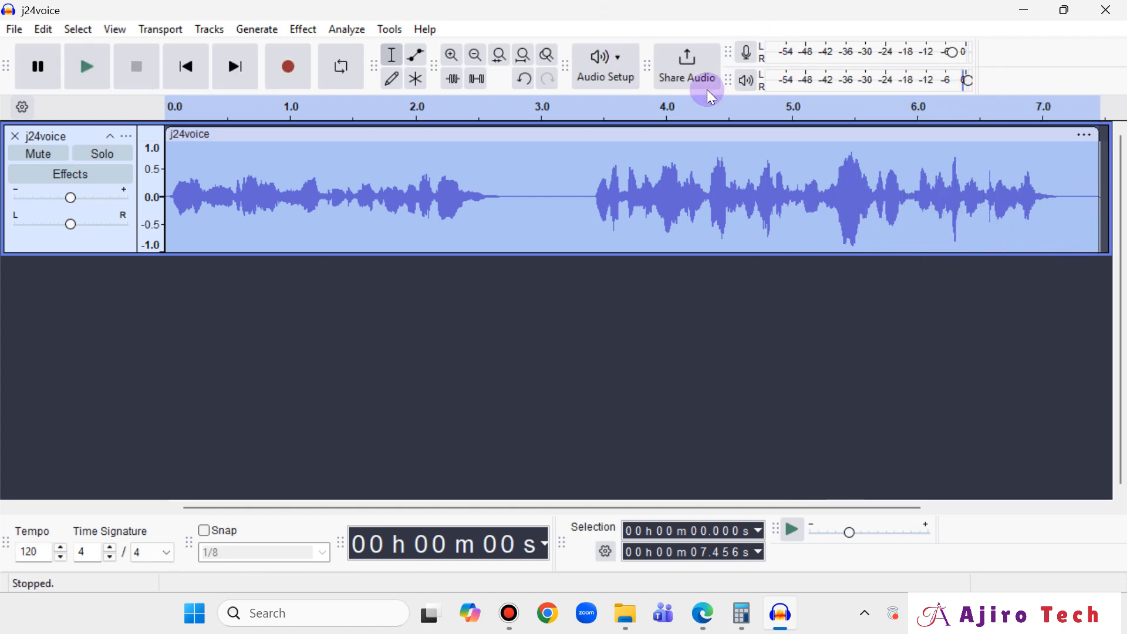
{"action": "left_click", "coordinate": [58, 72]}
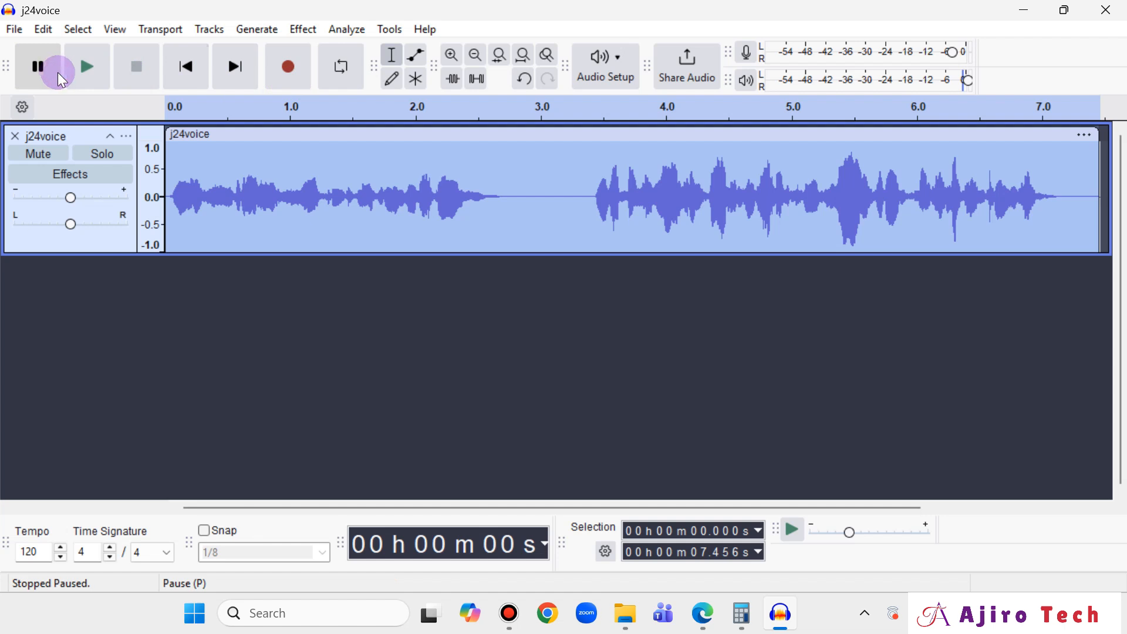
{"action": "key", "text": "p"}
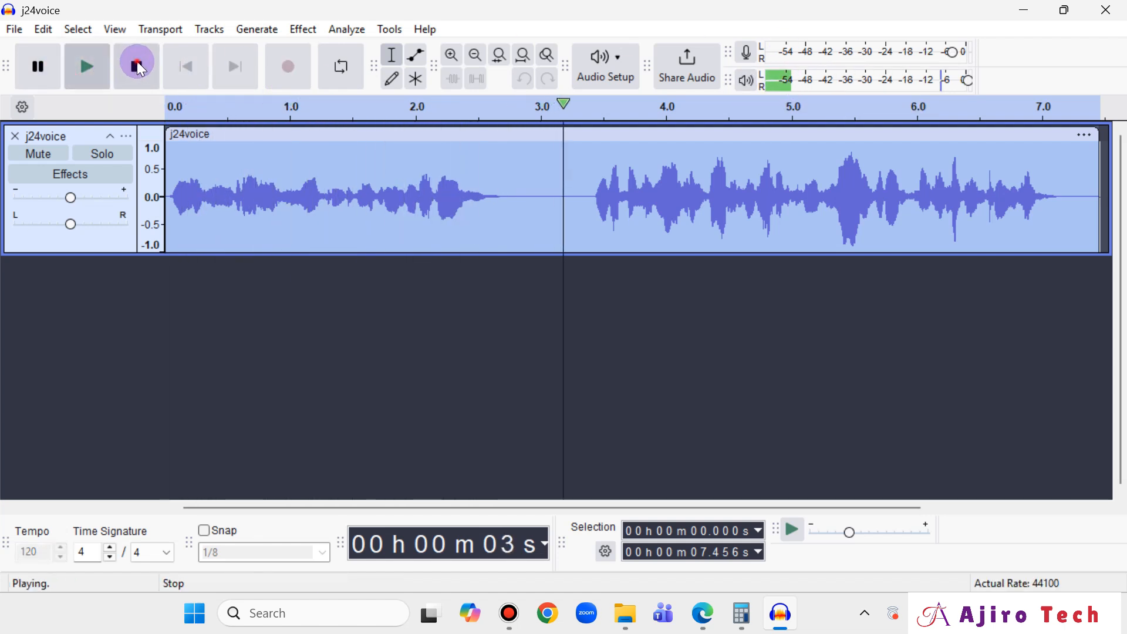
{"action": "left_click", "coordinate": [136, 65]}
{"action": "left_click", "coordinate": [171, 62]}
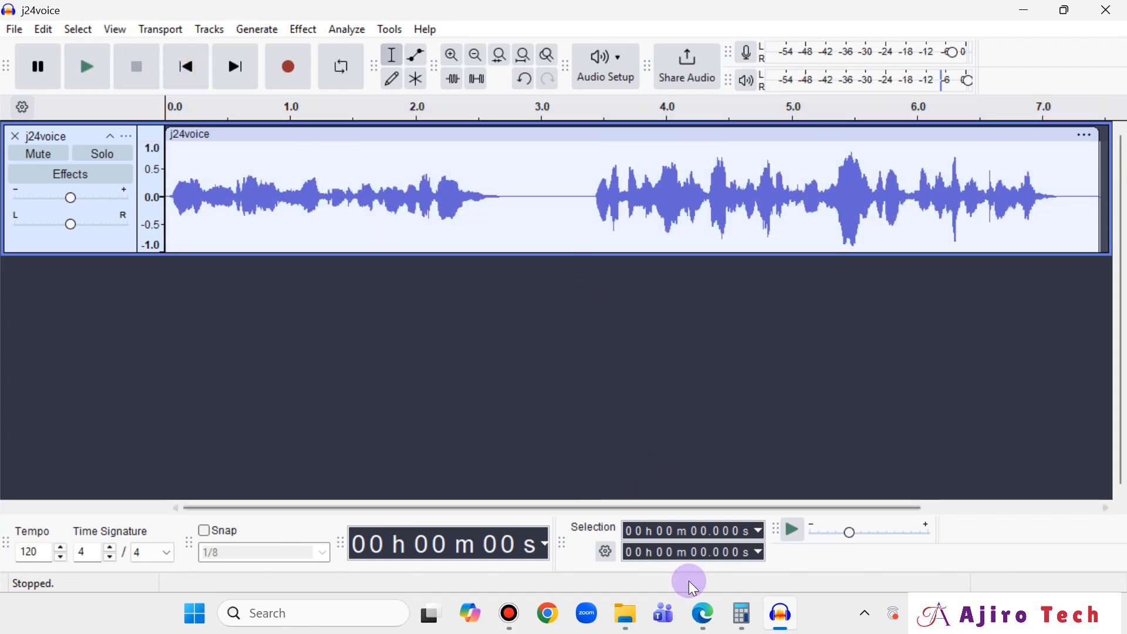
Step: Draw a tick beside question 6's 'Add reverb' line in the PDF, then return to Audacity
{"action": "left_click", "coordinate": [703, 617]}
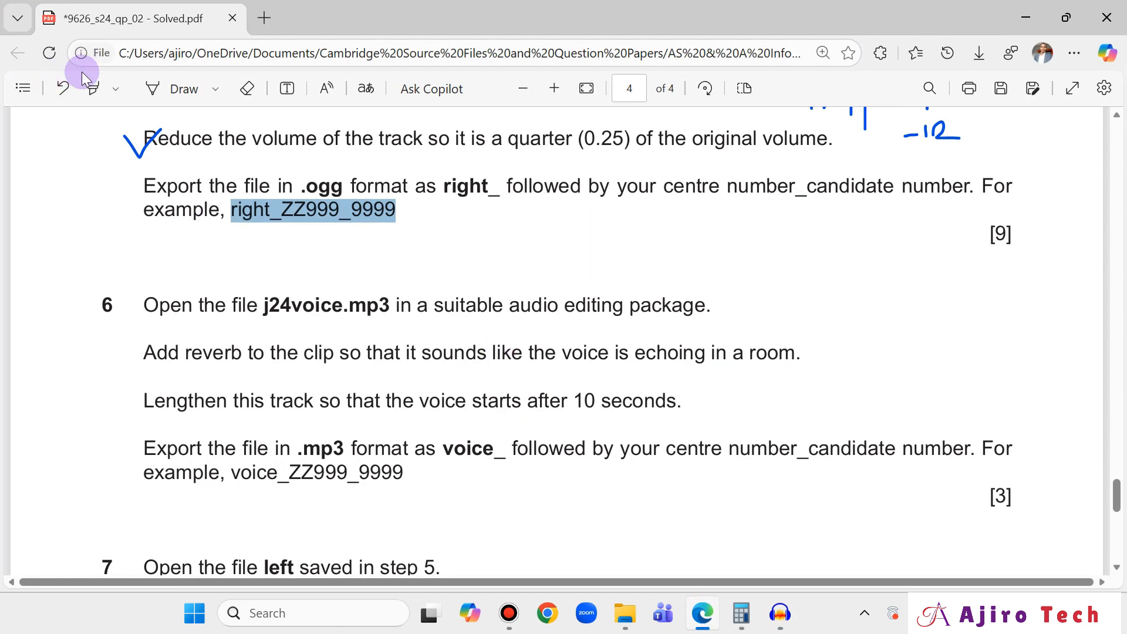
{"action": "left_click", "coordinate": [154, 91]}
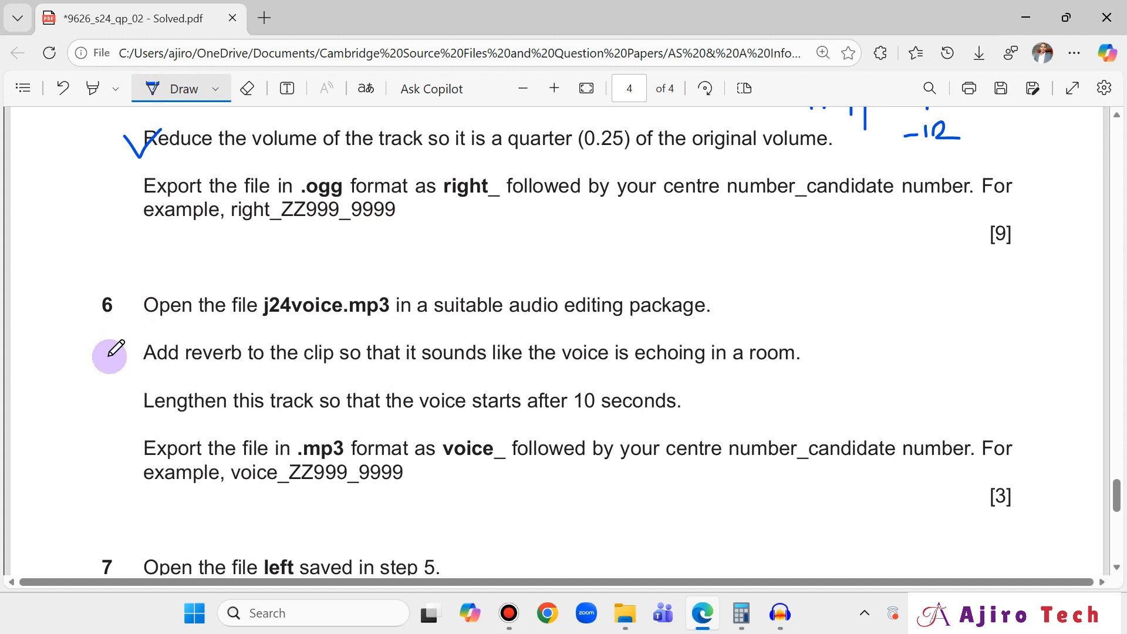
{"action": "left_click_drag", "start_coordinate": [109, 353], "coordinate": [144, 352]}
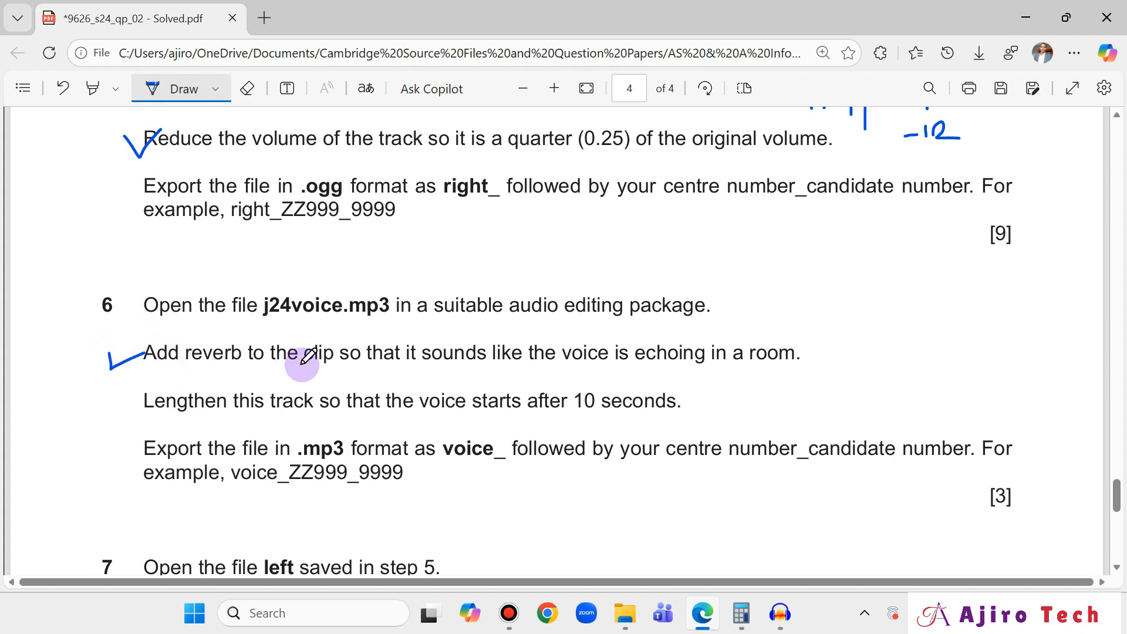
{"action": "scroll", "coordinate": [361, 356], "scroll_direction": "down", "scroll_amount": 2}
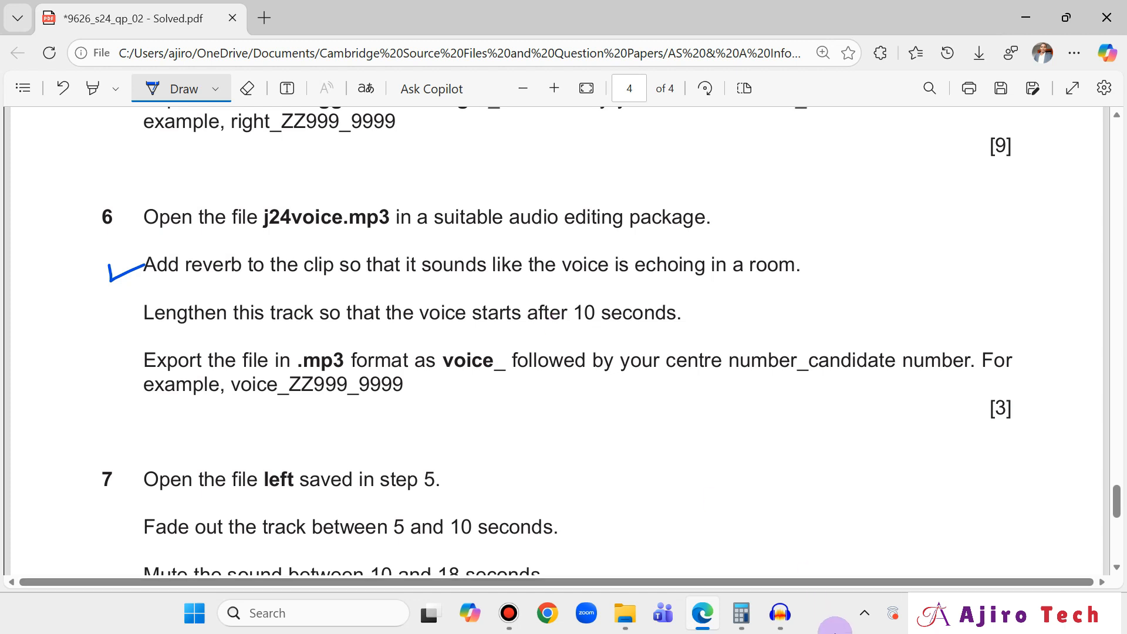
{"action": "left_click", "coordinate": [781, 613]}
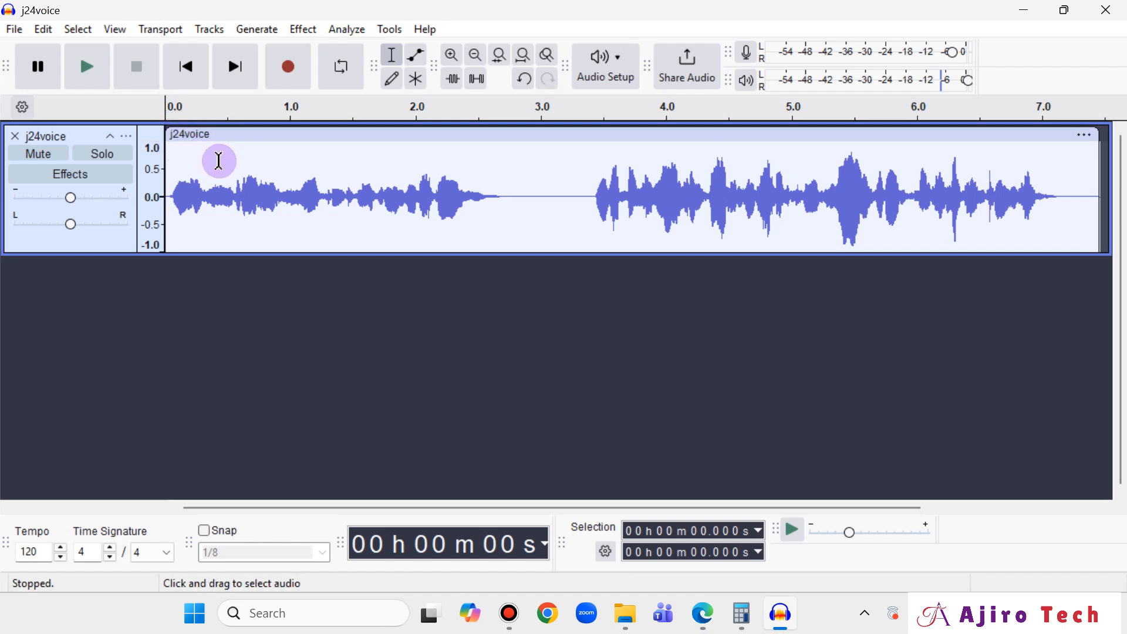
Step: Insert 10 seconds of silence at time zero of j24voice using Generate > Silence
{"action": "left_click_drag", "start_coordinate": [176, 166], "coordinate": [159, 179]}
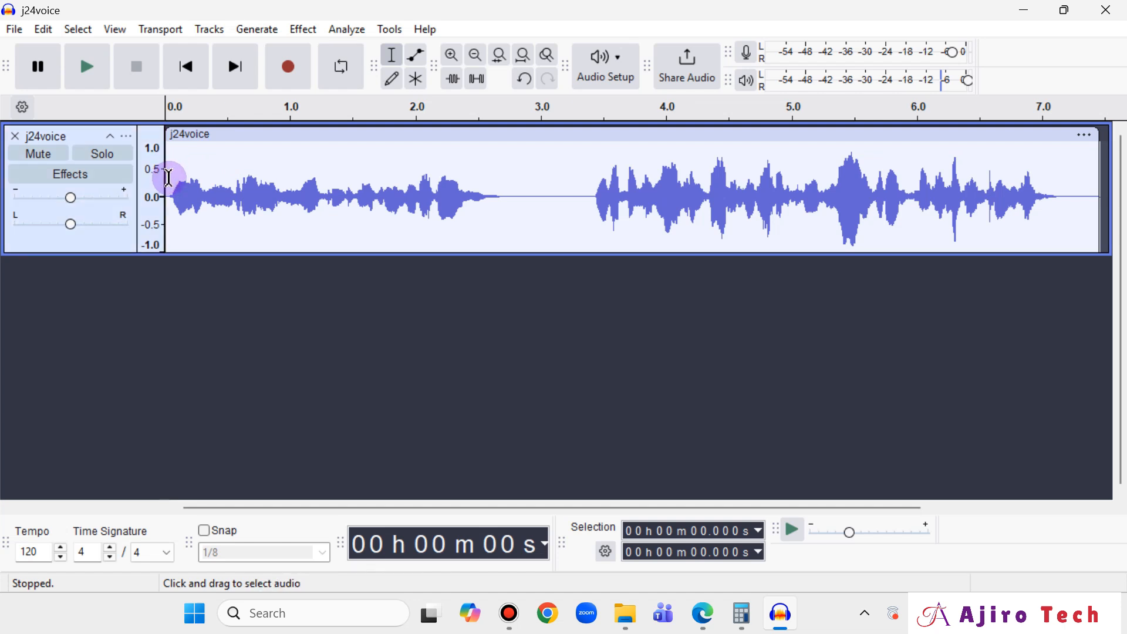
{"action": "left_click", "coordinate": [187, 83]}
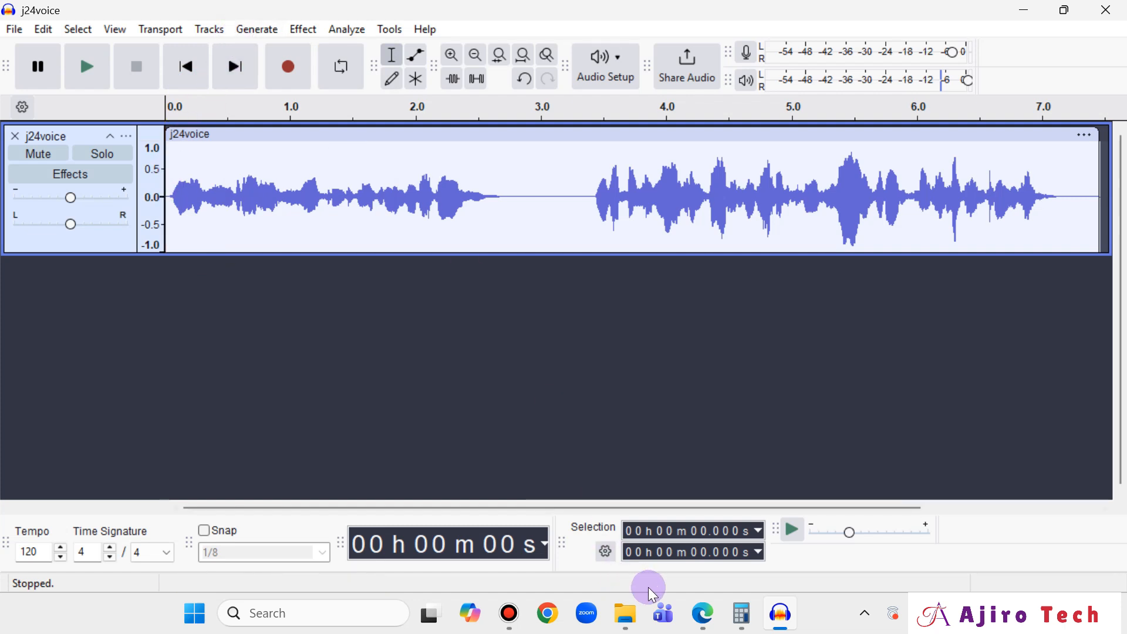
{"action": "left_click", "coordinate": [254, 31]}
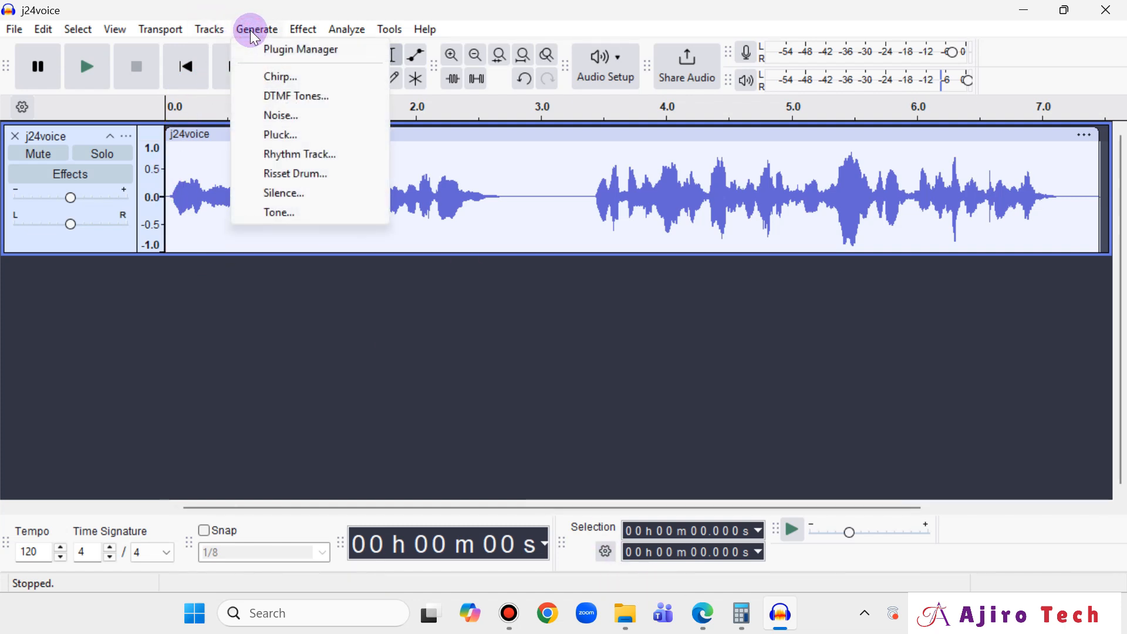
{"action": "left_click", "coordinate": [290, 194]}
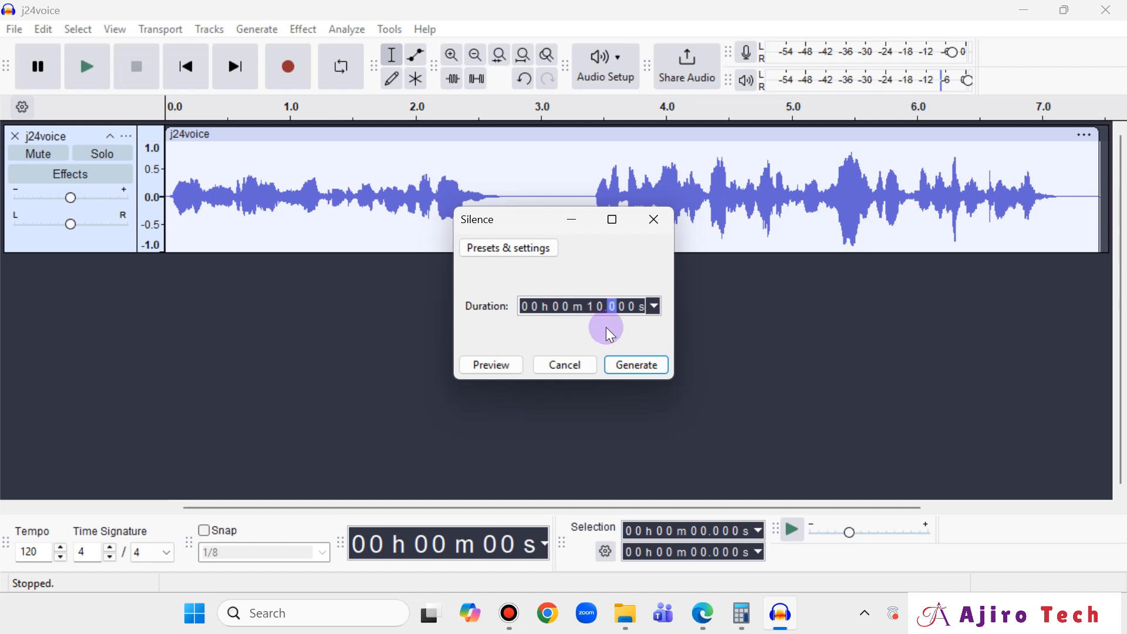
{"action": "left_click", "coordinate": [633, 370]}
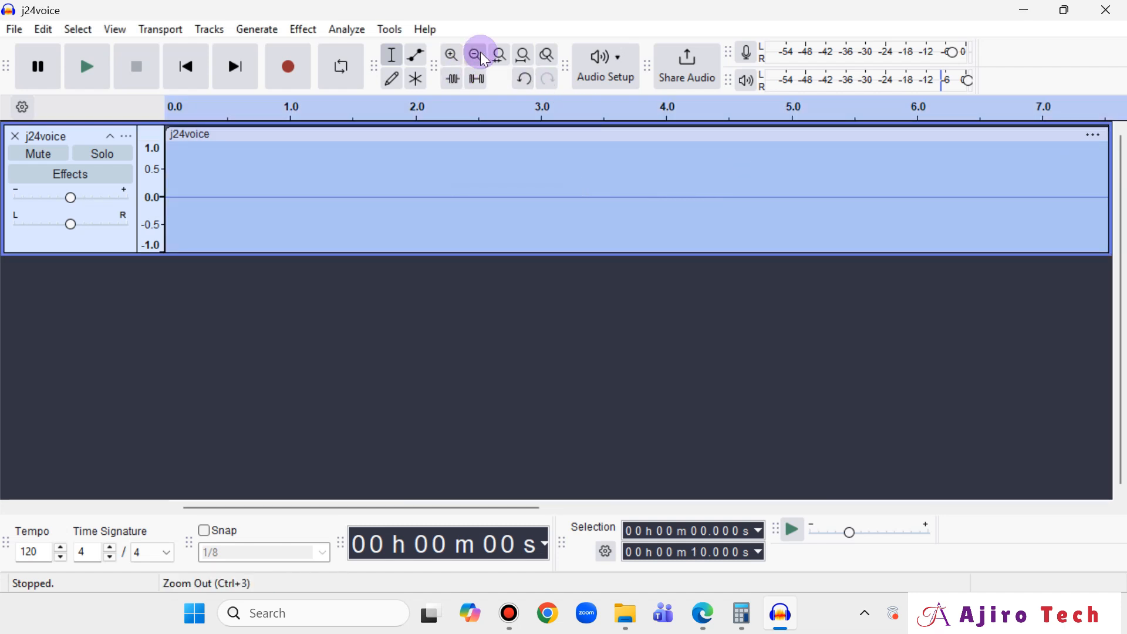
{"action": "left_click", "coordinate": [477, 55]}
{"action": "left_click", "coordinate": [477, 55]}
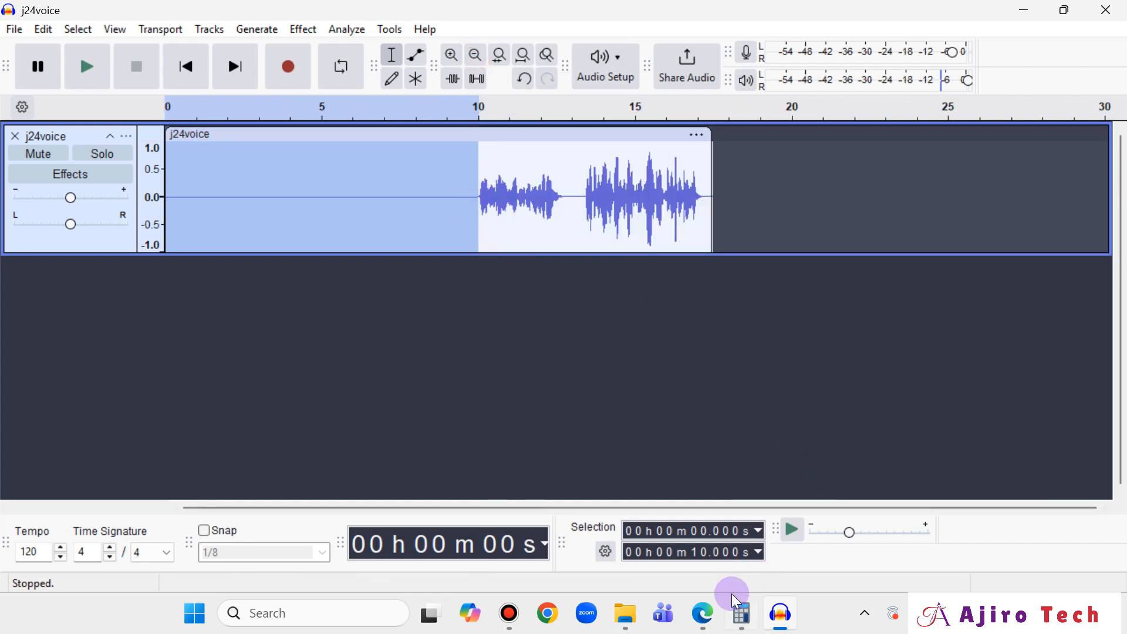
{"action": "left_click", "coordinate": [704, 614]}
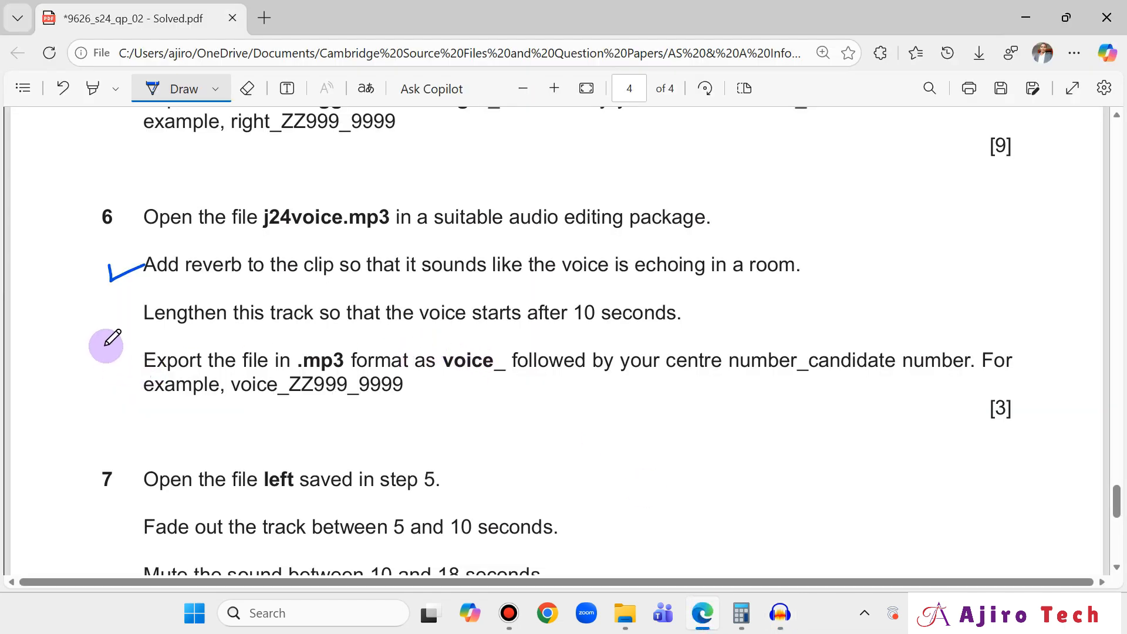
Step: Tick the 'Lengthen this track' line and copy the example name voice_ZZ999_9999
{"action": "left_click_drag", "start_coordinate": [110, 317], "coordinate": [139, 308]}
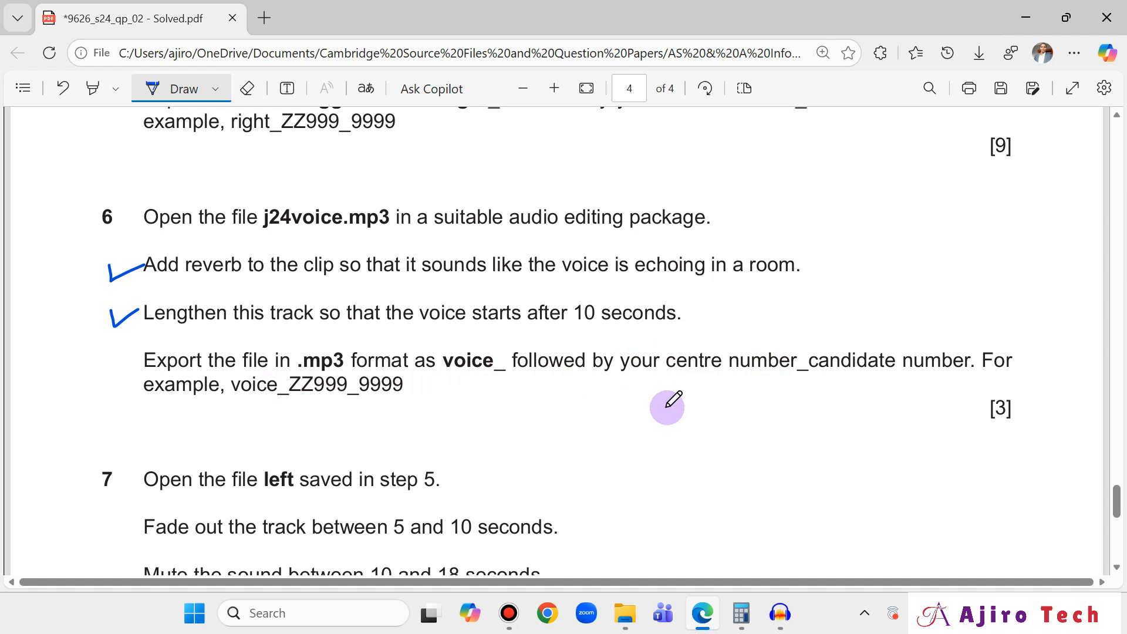
{"action": "left_click", "coordinate": [154, 88]}
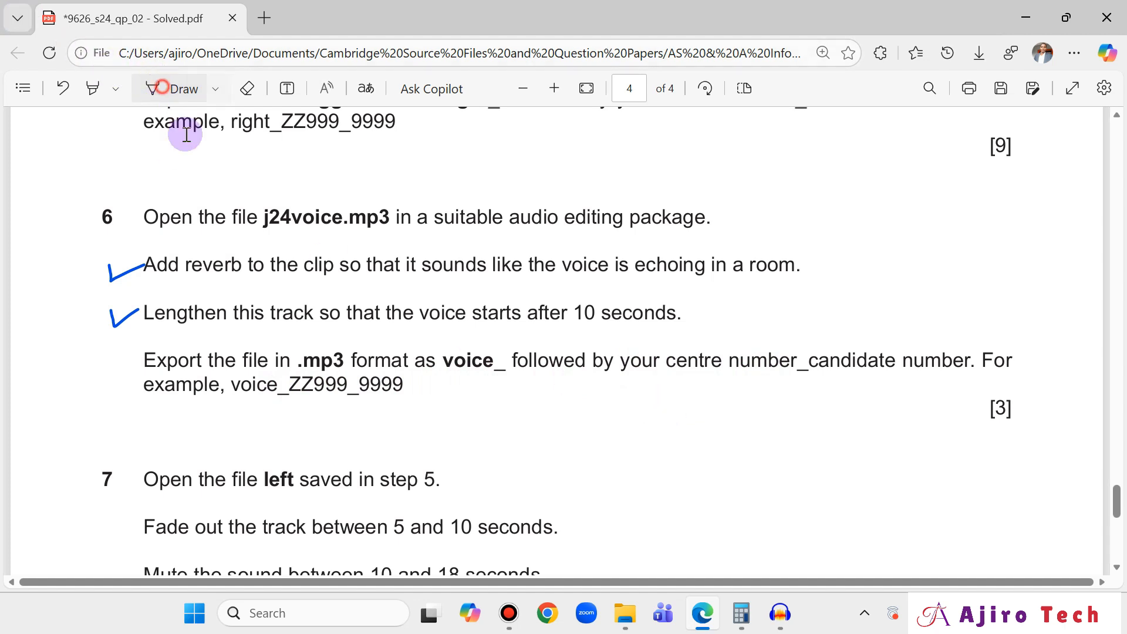
{"action": "left_click_drag", "start_coordinate": [233, 386], "coordinate": [404, 387]}
{"action": "left_click", "coordinate": [442, 248]}
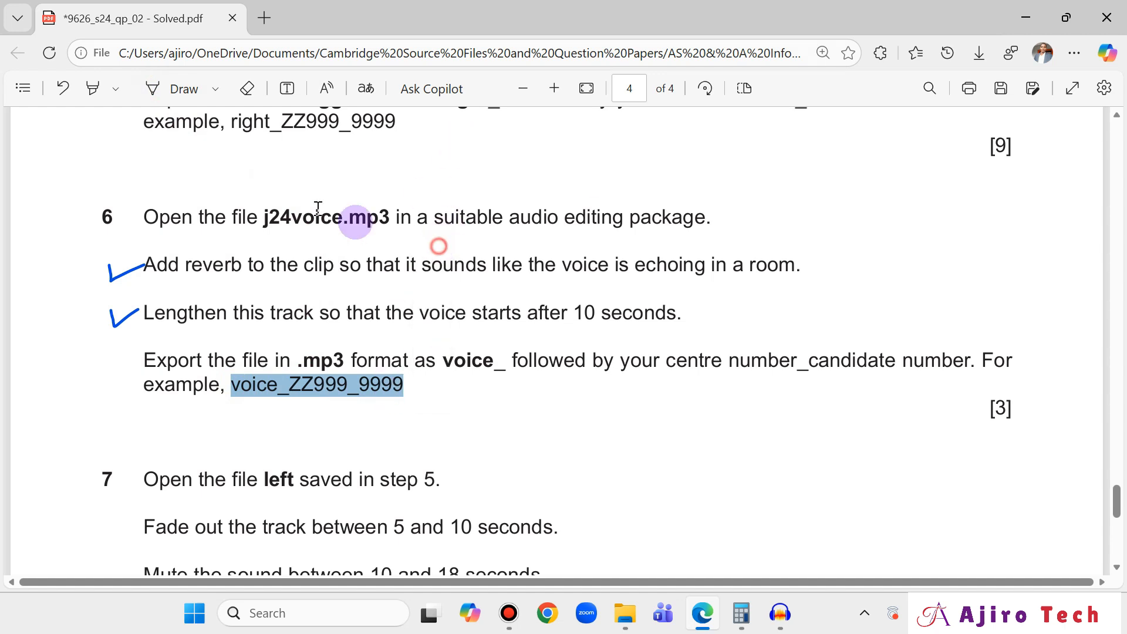
Step: Start exporting the j24voice project to the computer via File > Export Audio
{"action": "left_click", "coordinate": [778, 613]}
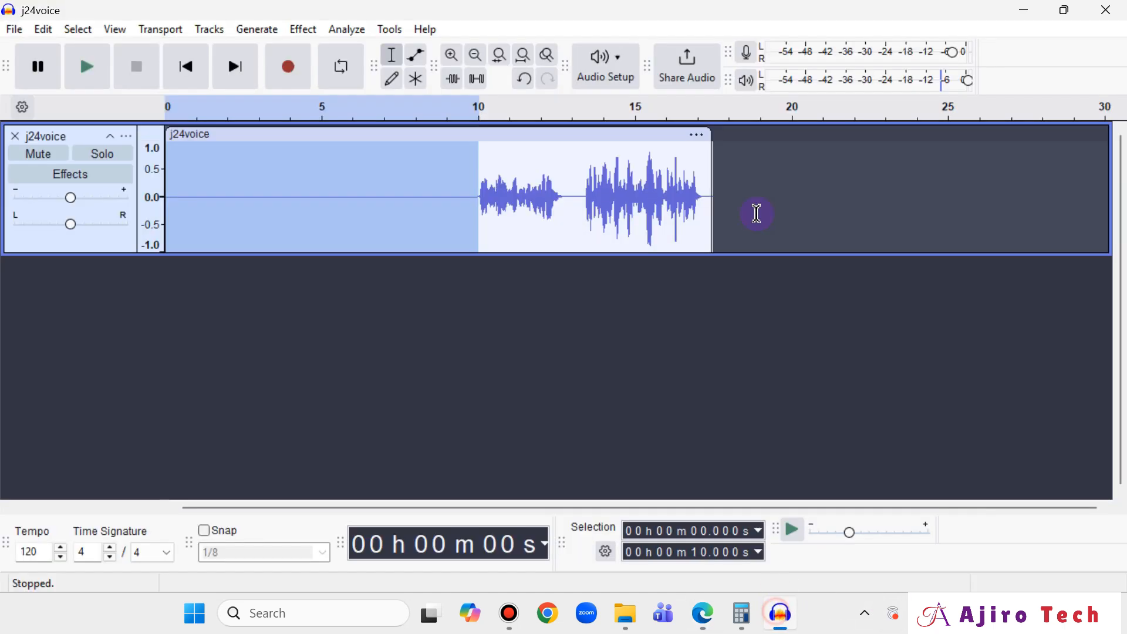
{"action": "left_click", "coordinate": [13, 36]}
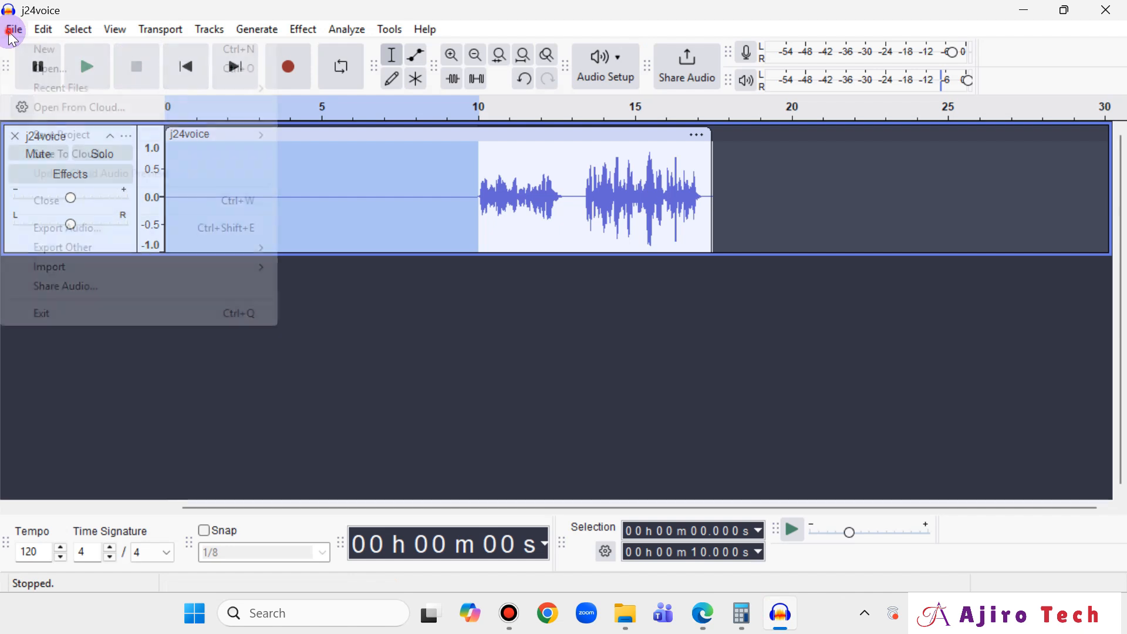
{"action": "left_click", "coordinate": [88, 227]}
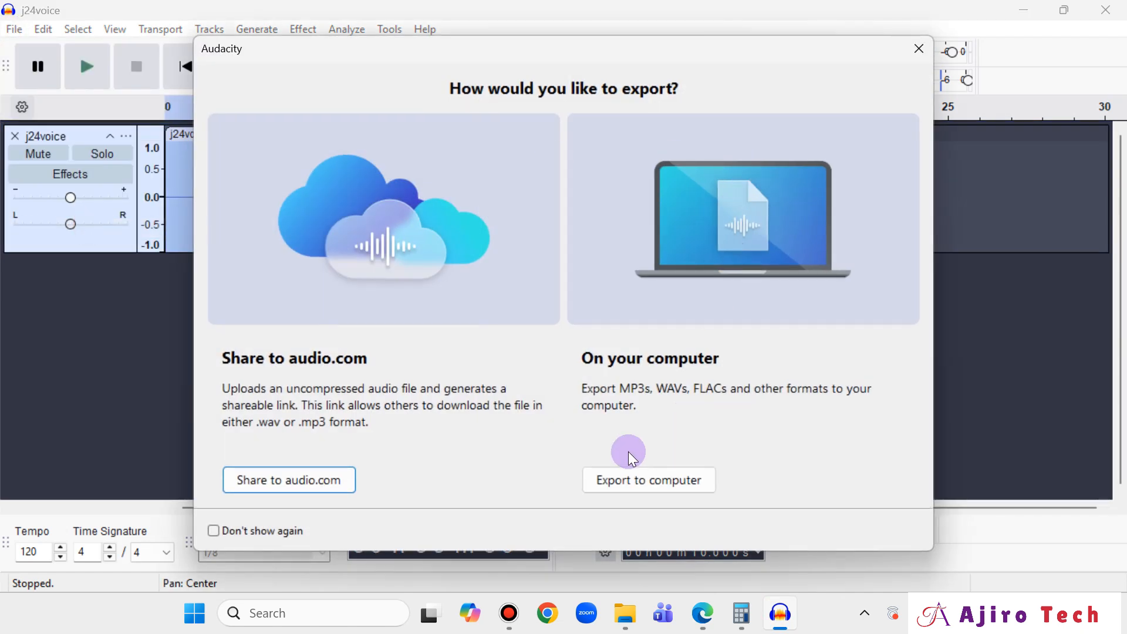
{"action": "left_click", "coordinate": [623, 476]}
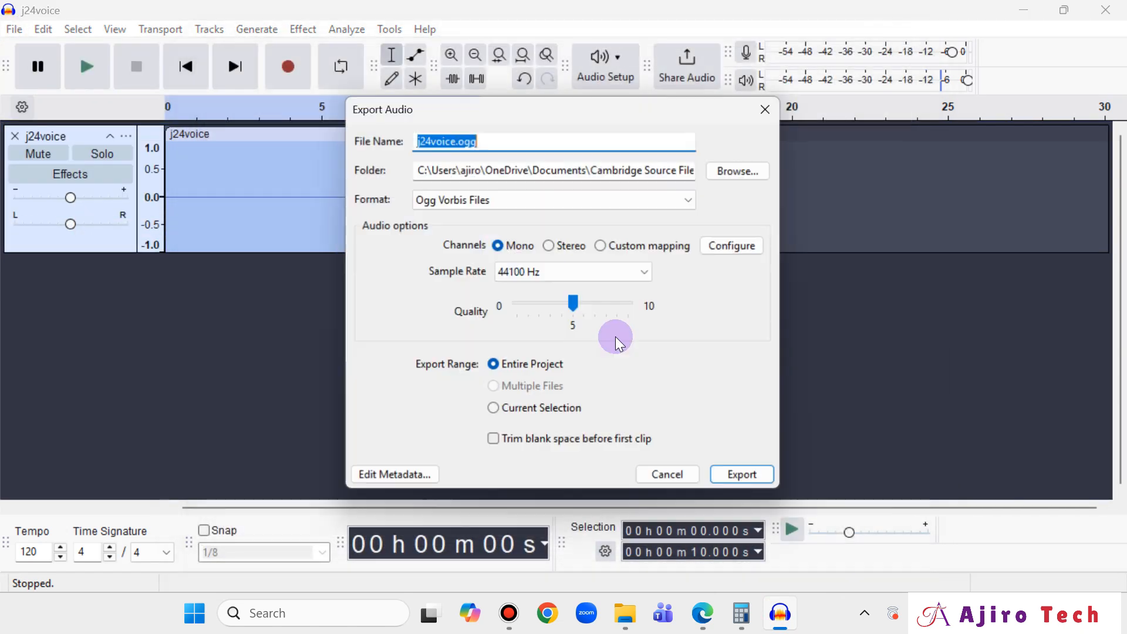
Step: Replace the export file name with voice_AN017_2025, adapting the pasted example name
{"action": "left_click", "coordinate": [457, 142]}
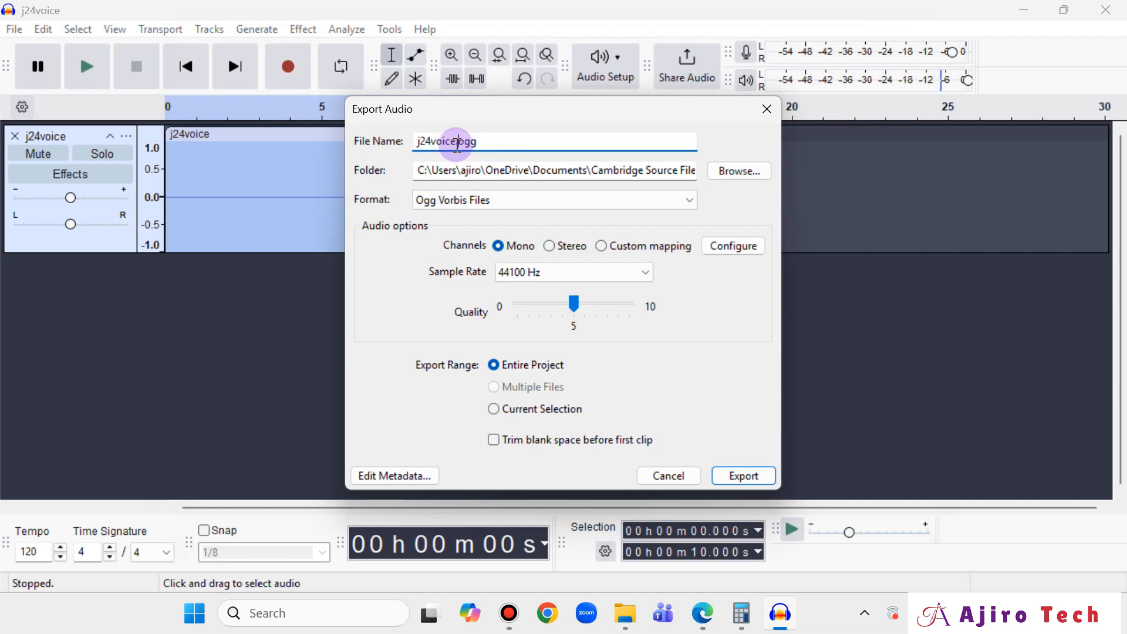
{"action": "left_click_drag", "start_coordinate": [458, 142], "coordinate": [416, 144]}
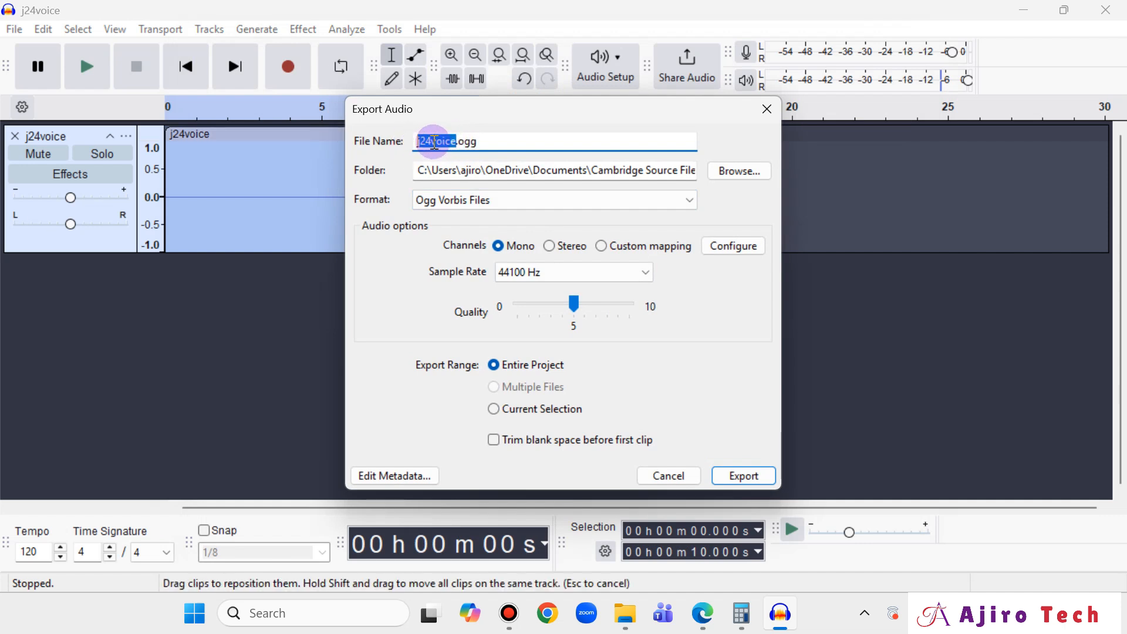
{"action": "right_click", "coordinate": [432, 142]}
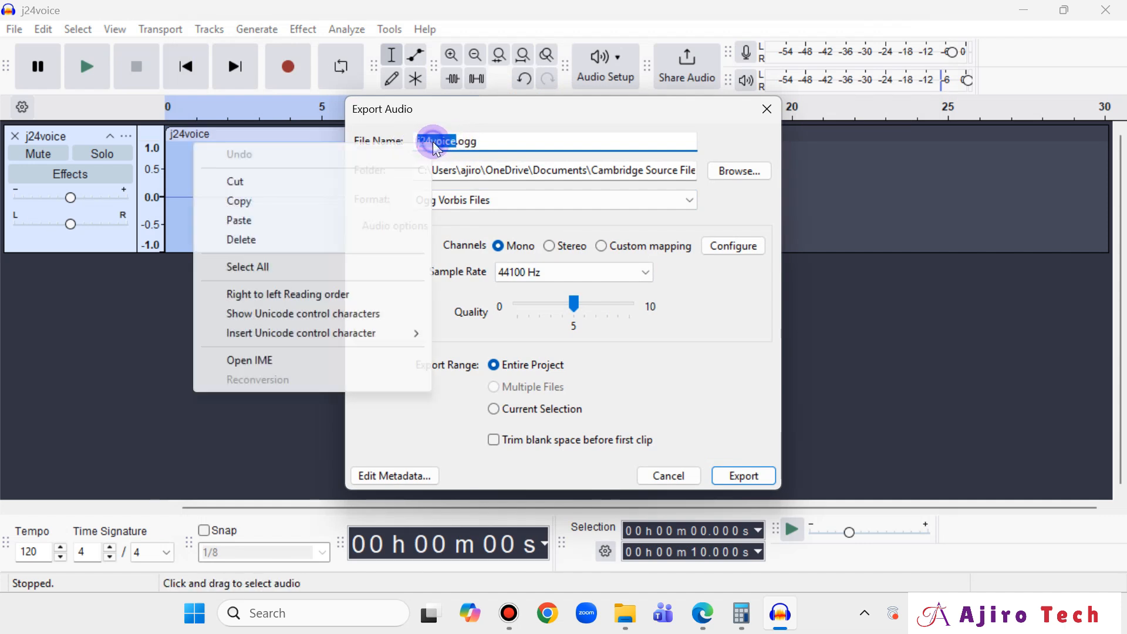
{"action": "left_click", "coordinate": [273, 220]}
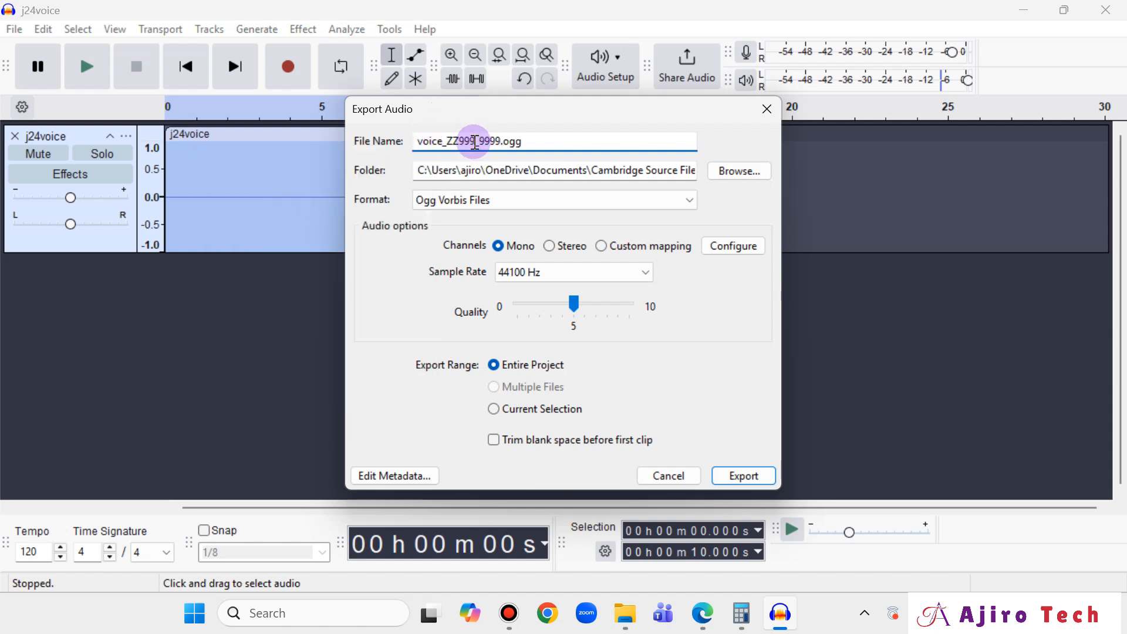
{"action": "key", "text": "BackSpace"}
{"action": "key", "text": "BackSpace"}
{"action": "key", "text": "BackSpace"}
{"action": "key", "text": "BackSpace"}
{"action": "key", "text": "BackSpace"}
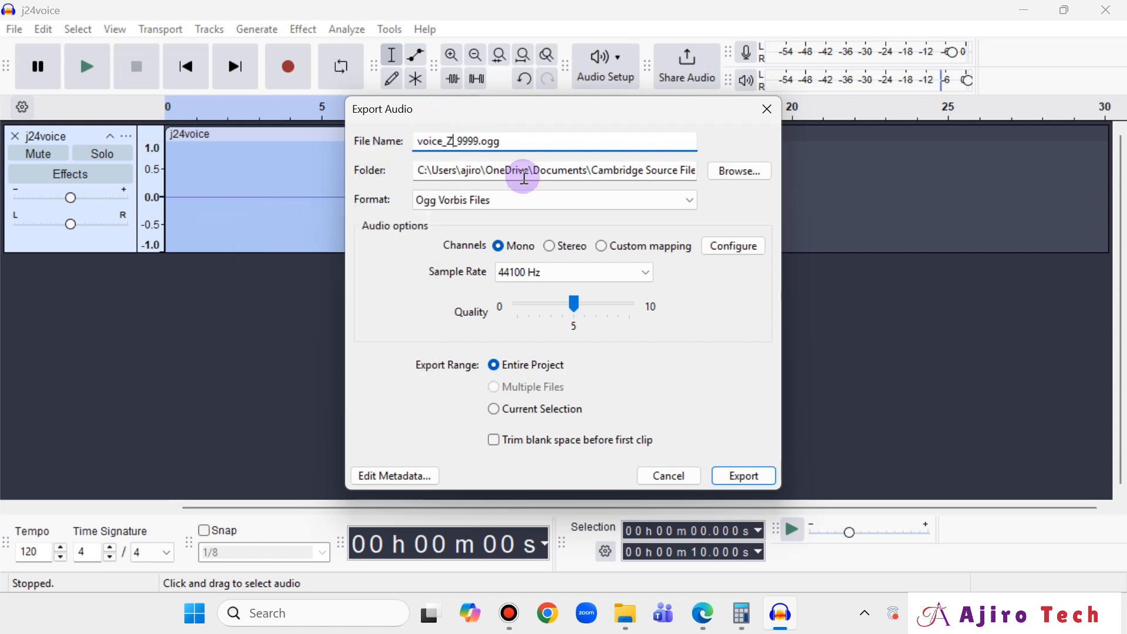
{"action": "type", "text": "AN01"}
{"action": "type", "text": "7"}
{"action": "key", "text": "Right"}
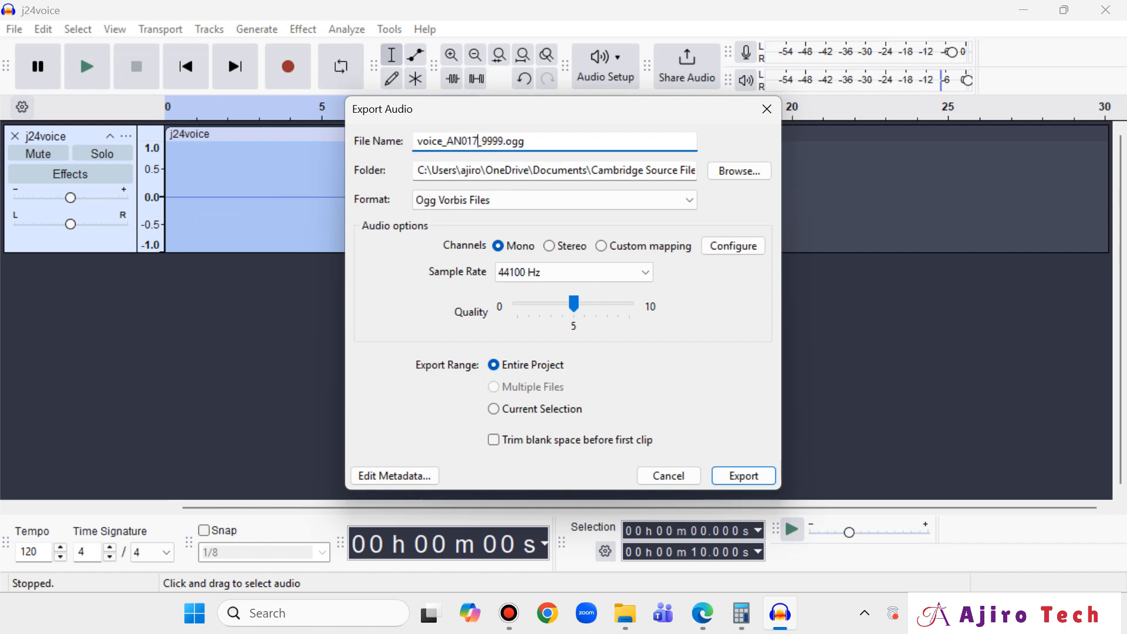
{"action": "key", "text": "shift+Right"}
{"action": "key", "text": "shift+Right"}
{"action": "key", "text": "shift+Right"}
{"action": "key", "text": "shift+Right"}
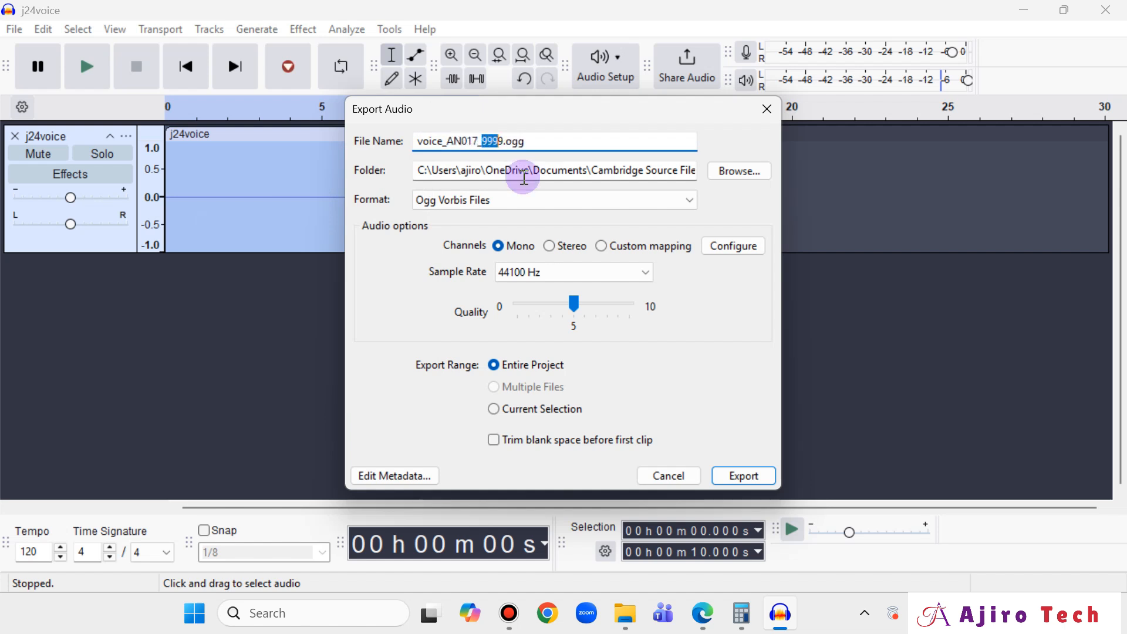
{"action": "type", "text": "202"}
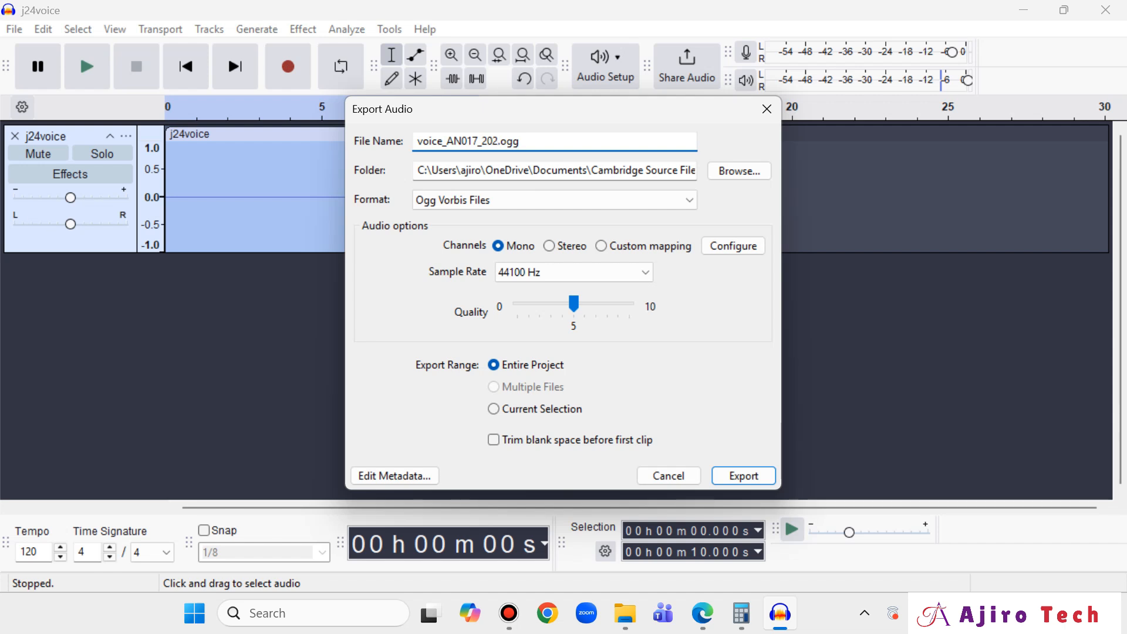
{"action": "type", "text": "5"}
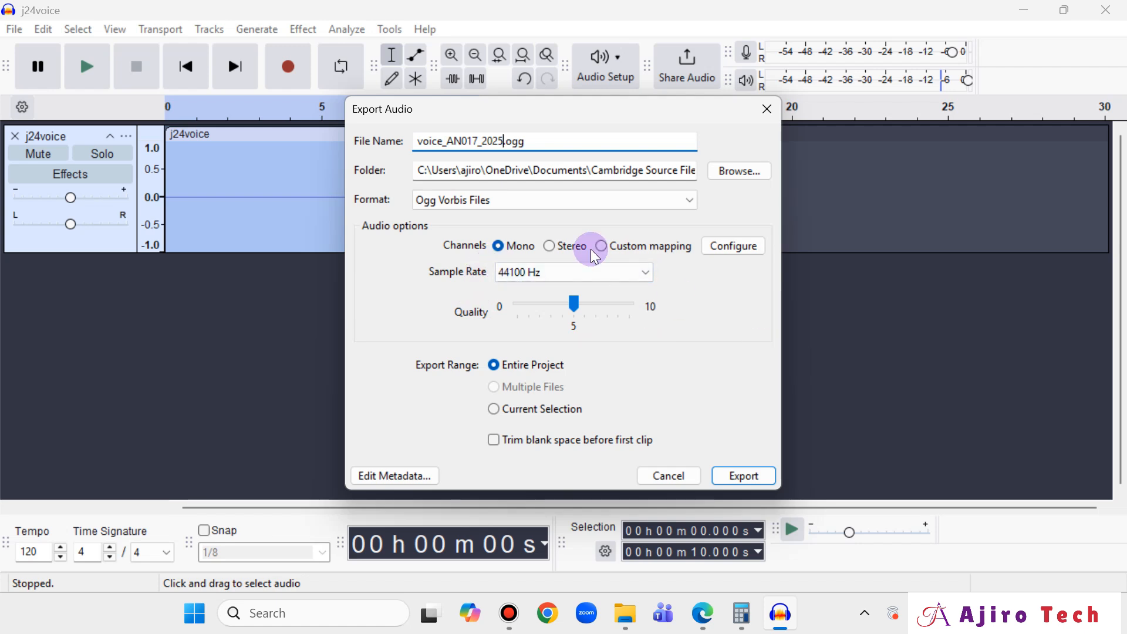
Step: Set the format to MP3 Files and export voice_AN017_2025.mp3
{"action": "left_click", "coordinate": [572, 202]}
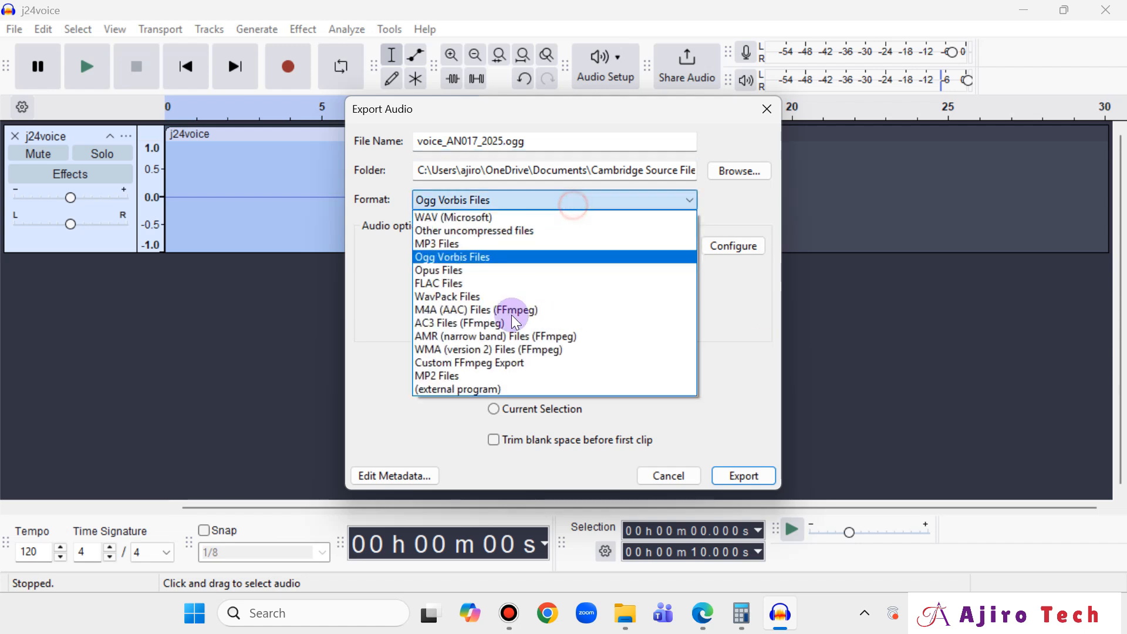
{"action": "left_click", "coordinate": [511, 244]}
{"action": "left_click", "coordinate": [704, 614]}
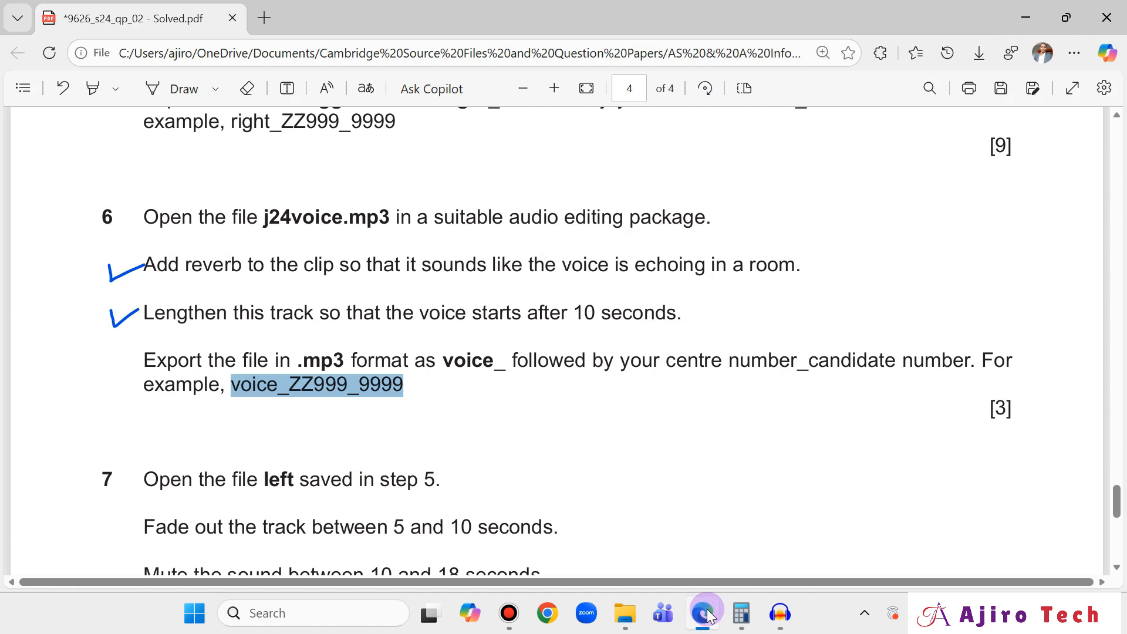
{"action": "left_click", "coordinate": [698, 610]}
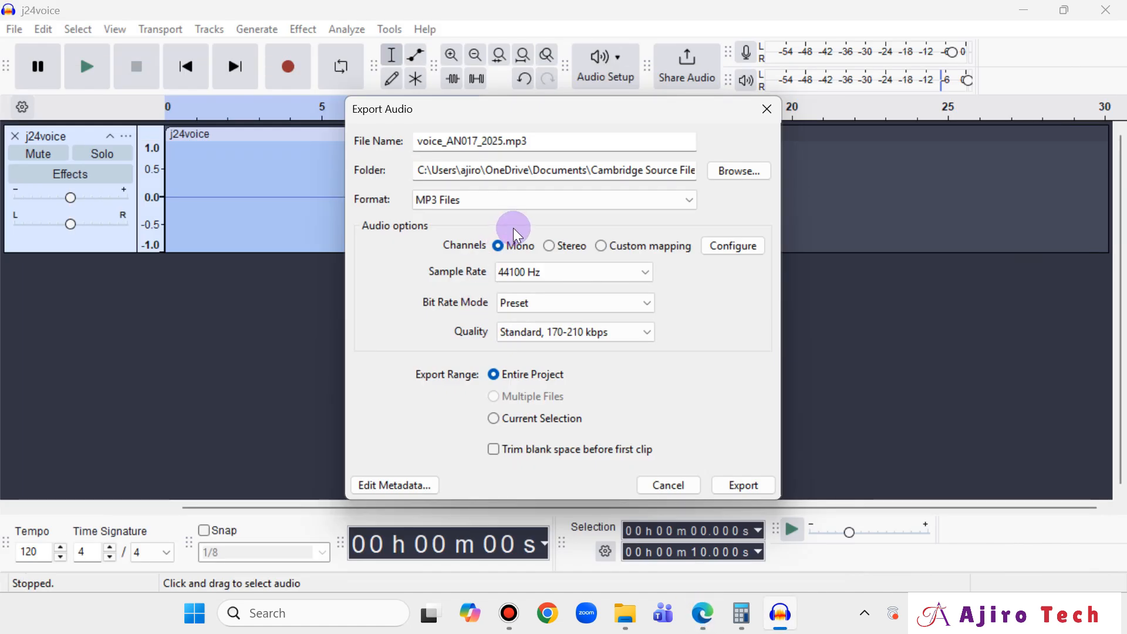
{"action": "left_click", "coordinate": [742, 488]}
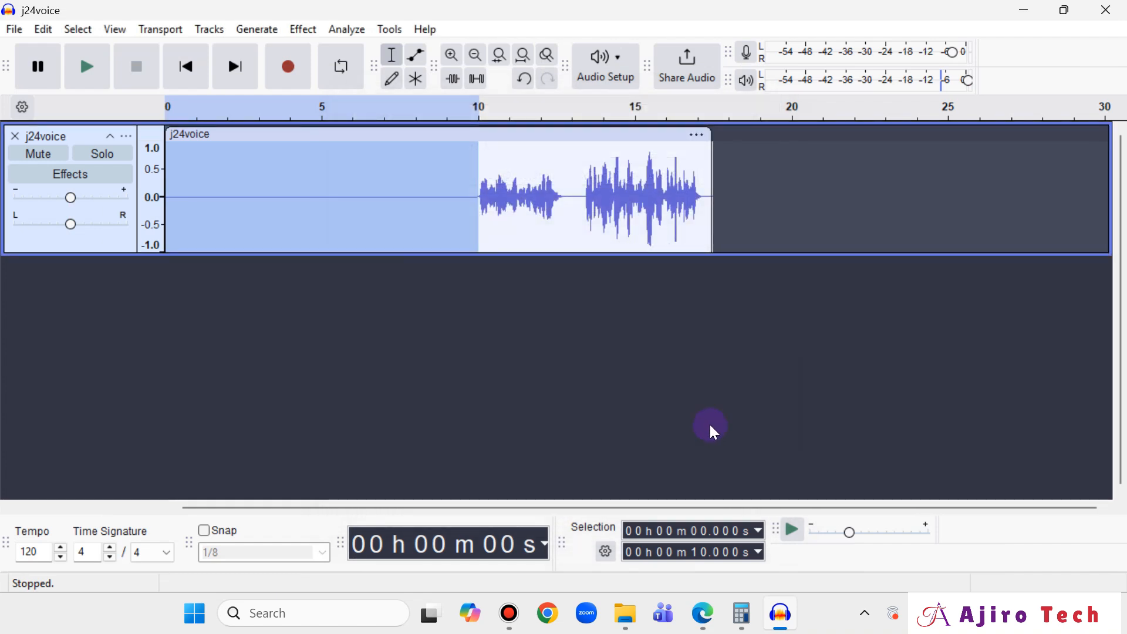
{"action": "left_click", "coordinate": [704, 613]}
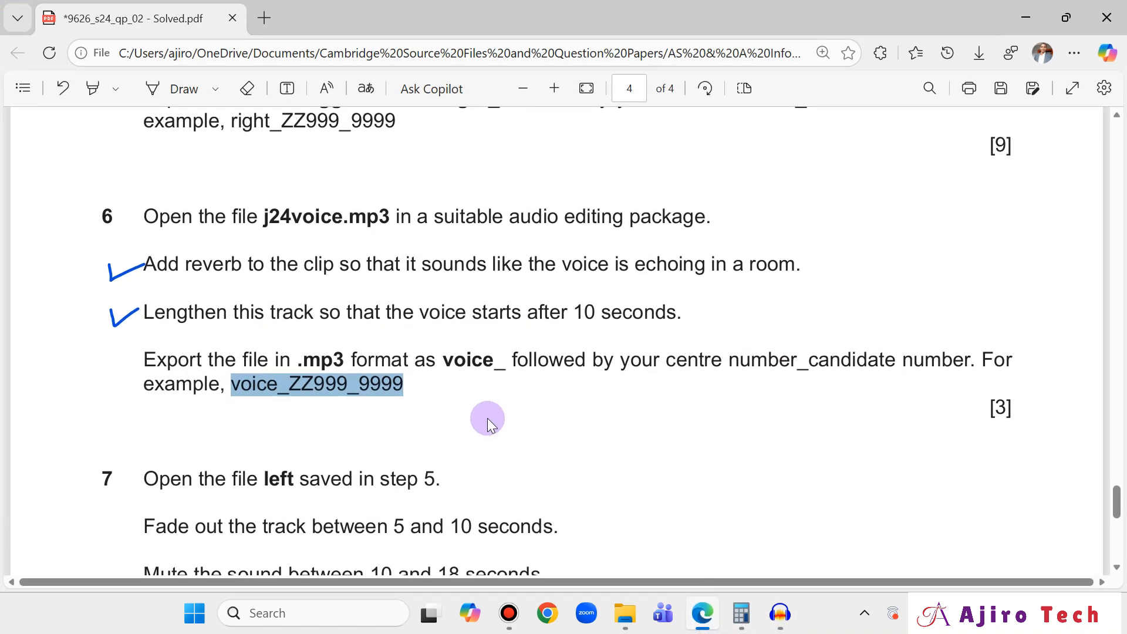
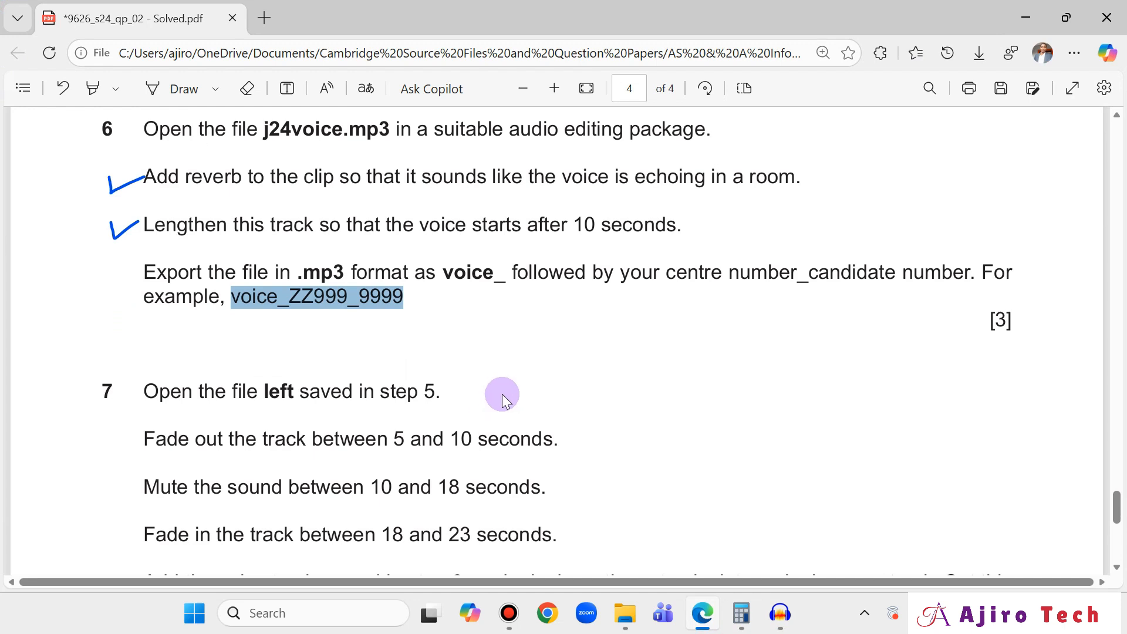
Step: Read question 7 in the exam PDF, then bring the j24voice recording in Audacity back into view
{"action": "scroll", "coordinate": [505, 392], "scroll_direction": "down", "scroll_amount": 3}
{"action": "scroll", "coordinate": [506, 391], "scroll_direction": "up", "scroll_amount": 2}
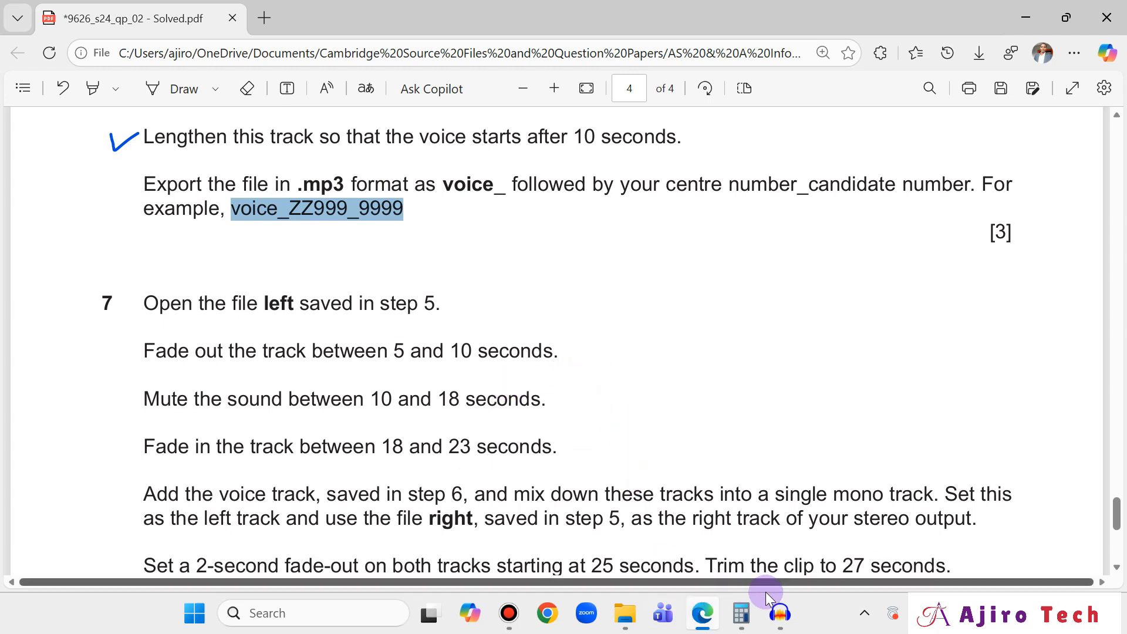
{"action": "left_click", "coordinate": [780, 613]}
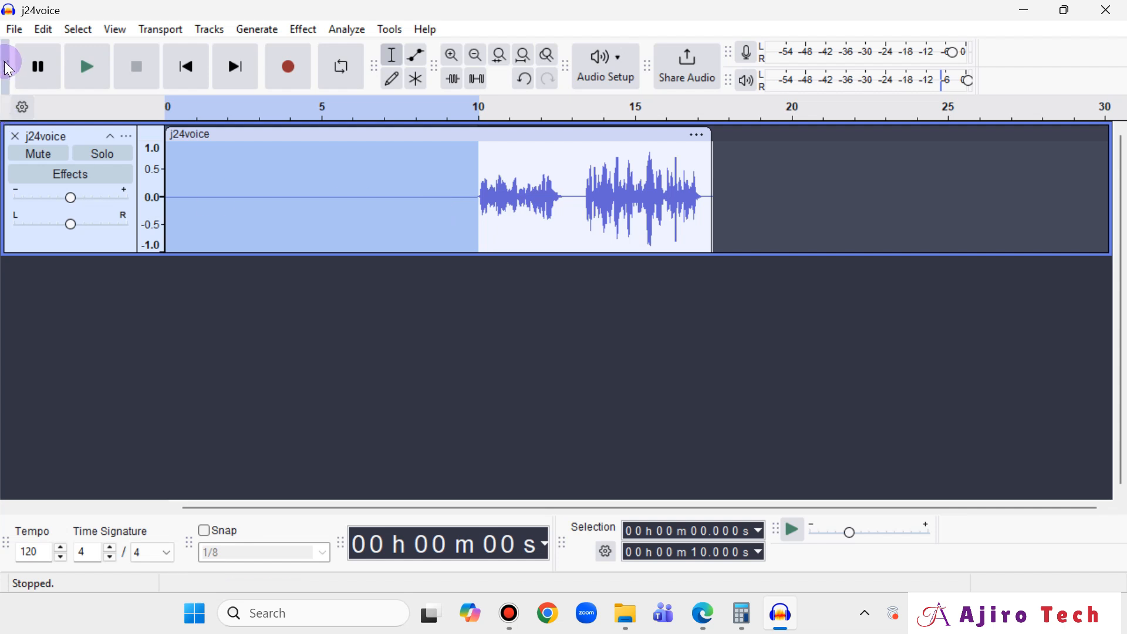
Step: Save the project as j24voiceMJ24 through Save Project As, then close Audacity
{"action": "left_click", "coordinate": [15, 30]}
{"action": "mouse_move", "coordinate": [72, 139]}
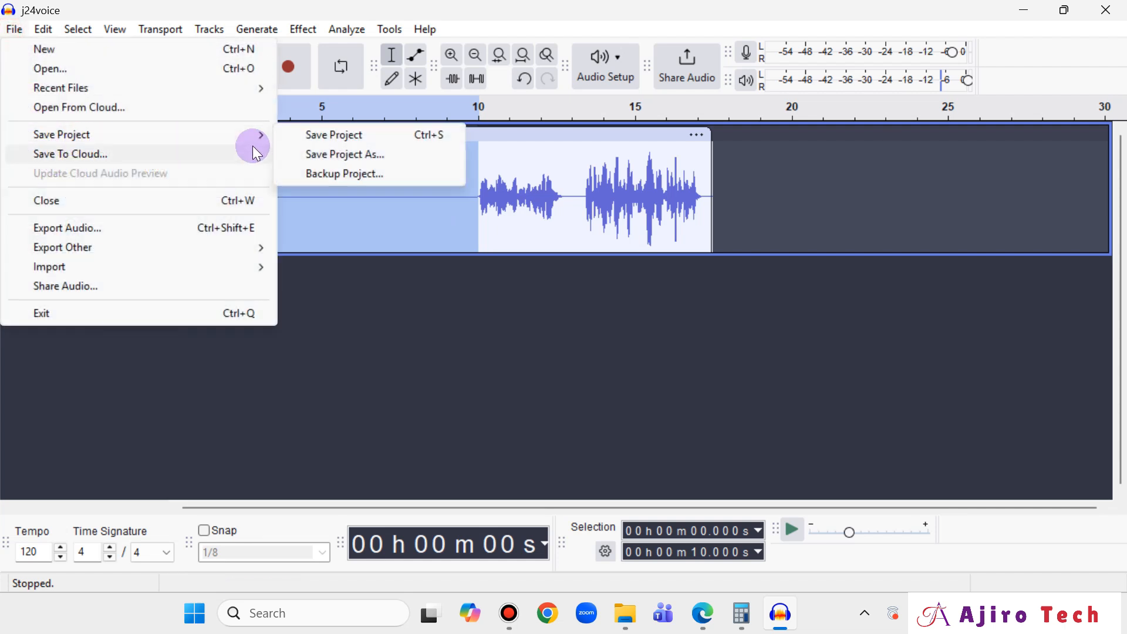
{"action": "left_click", "coordinate": [311, 154]}
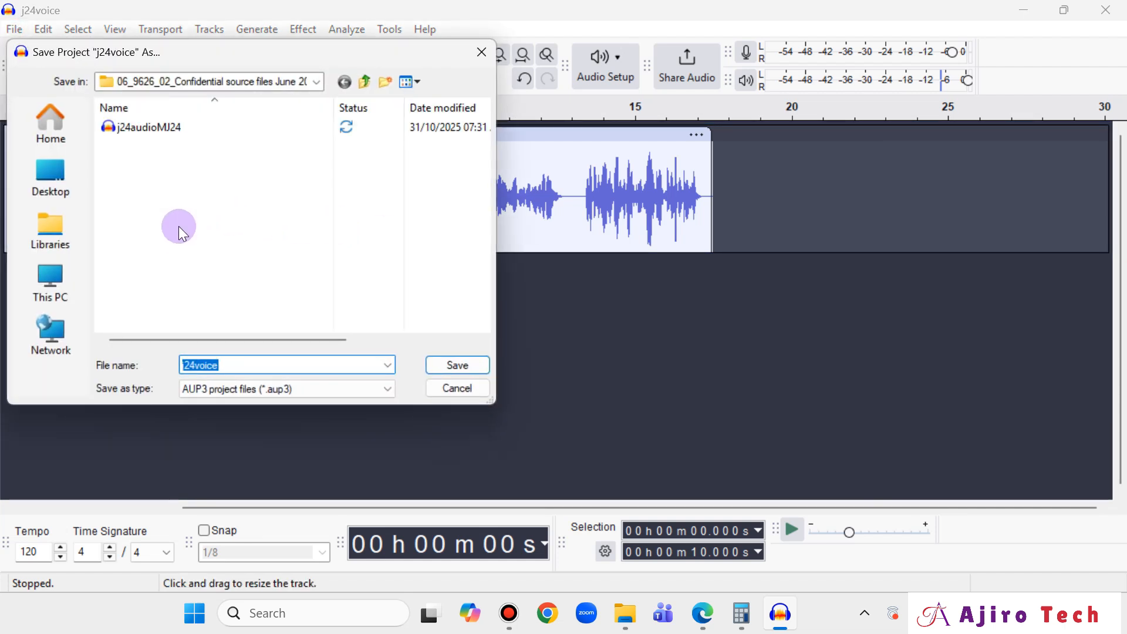
{"action": "left_click", "coordinate": [230, 365]}
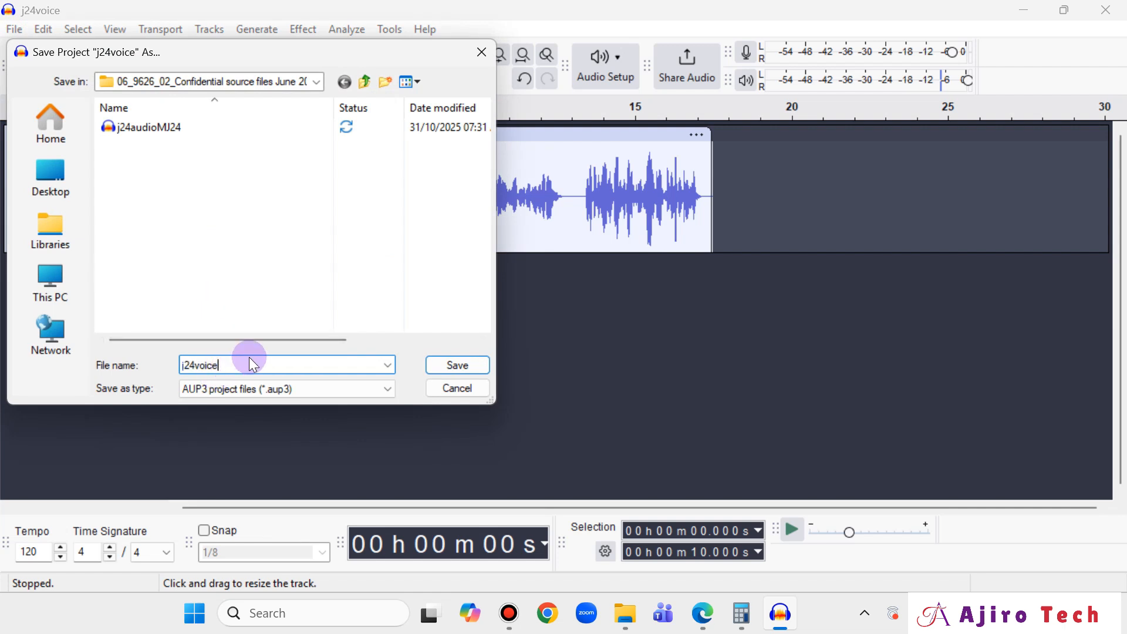
{"action": "type", "text": "MJ24"}
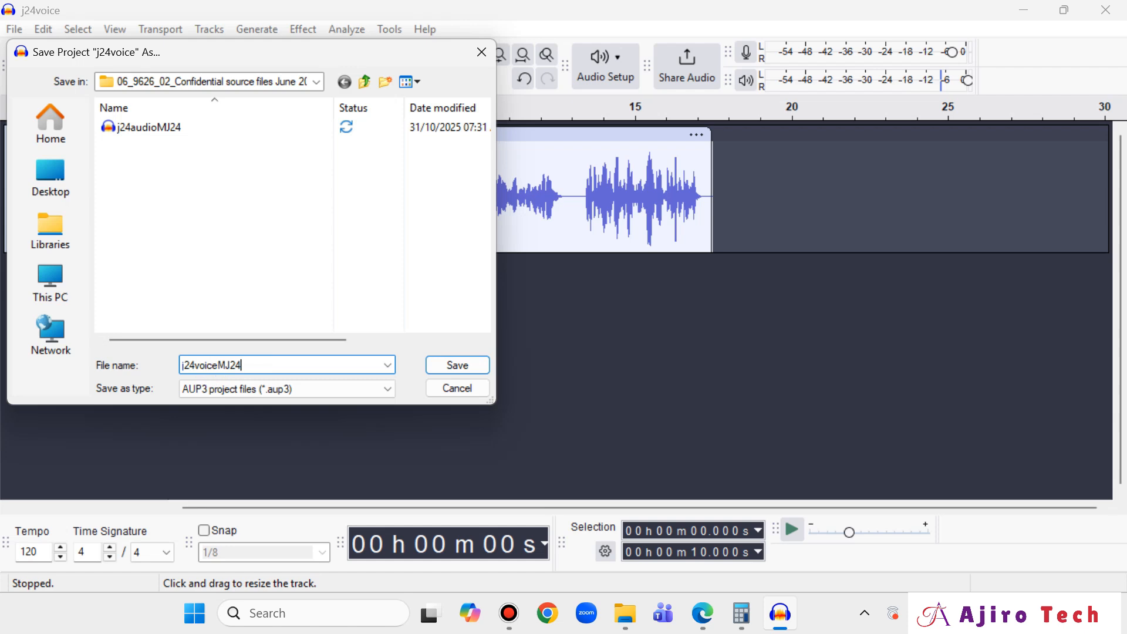
{"action": "left_click", "coordinate": [461, 364]}
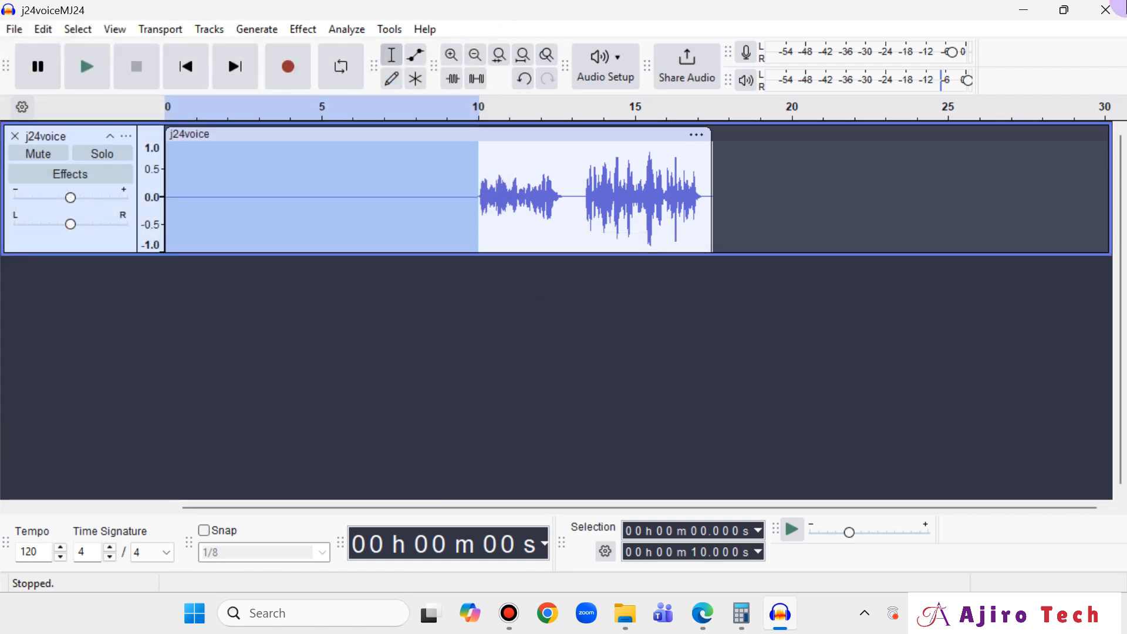
{"action": "left_click", "coordinate": [1105, 10]}
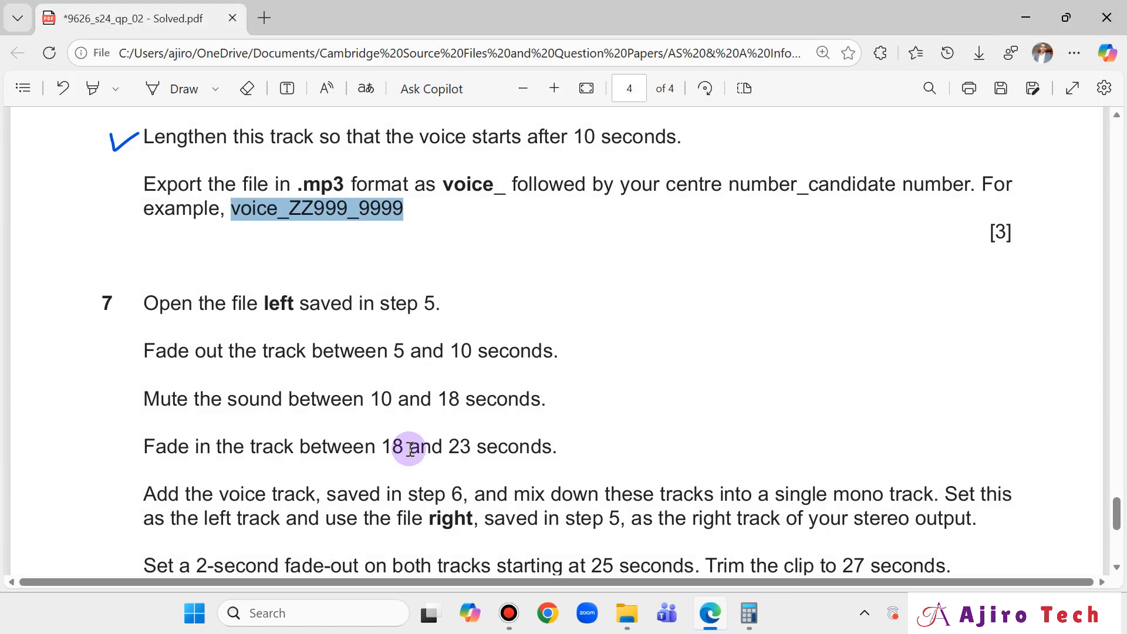
Step: Launch Audacity from a Start menu search for 'AUD' and dismiss the welcome screen
{"action": "left_click", "coordinate": [248, 607]}
{"action": "type", "text": "AUD"}
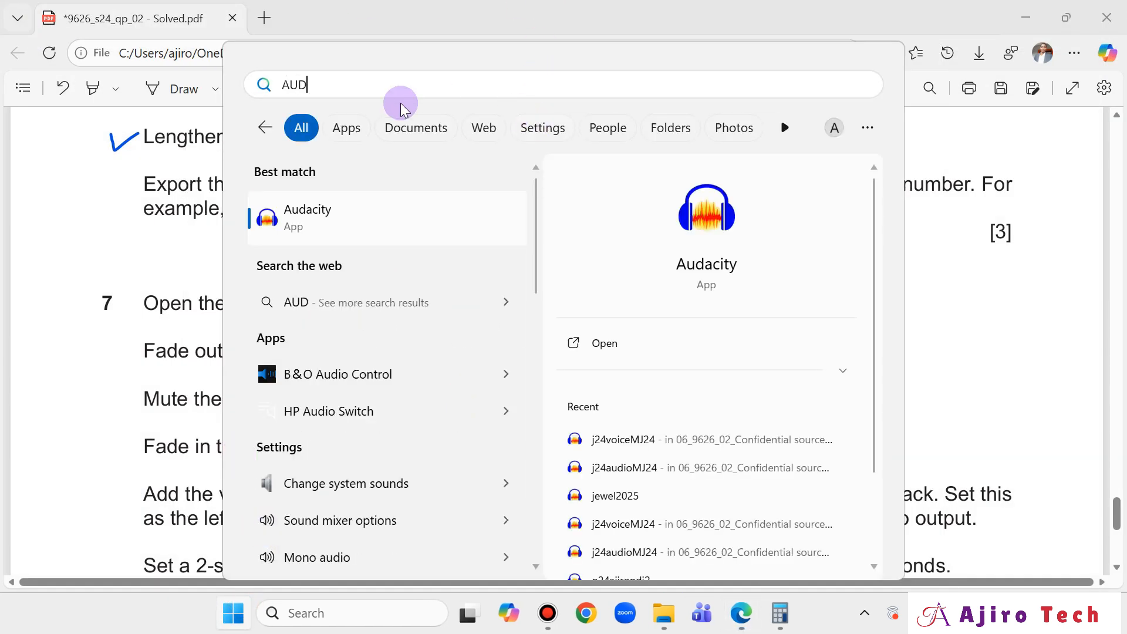
{"action": "left_click", "coordinate": [382, 218]}
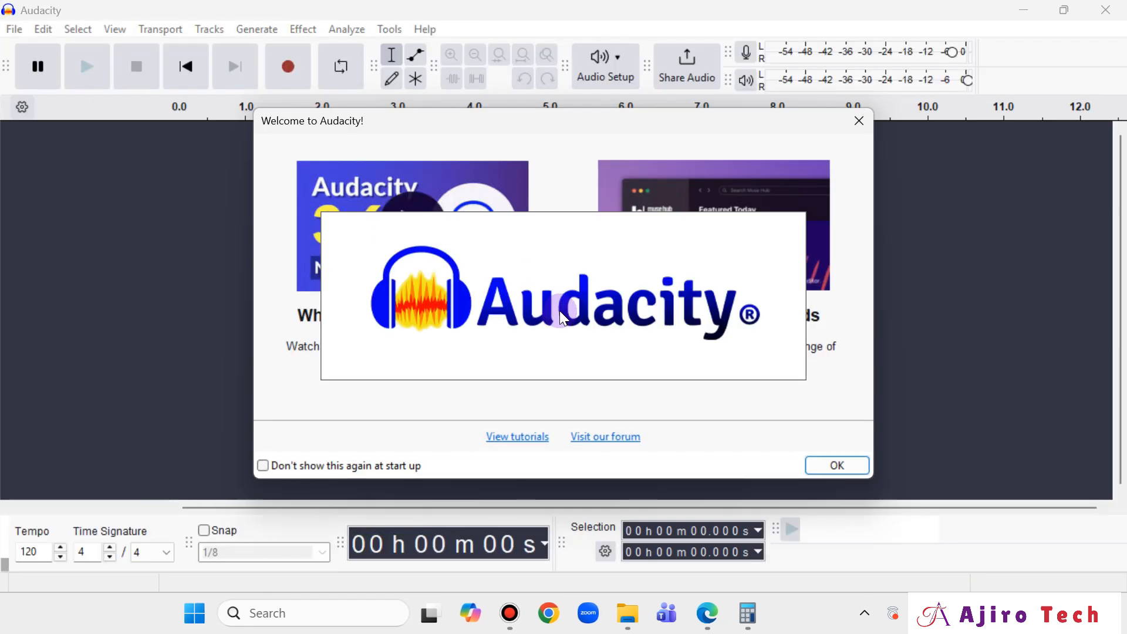
{"action": "left_click", "coordinate": [834, 470]}
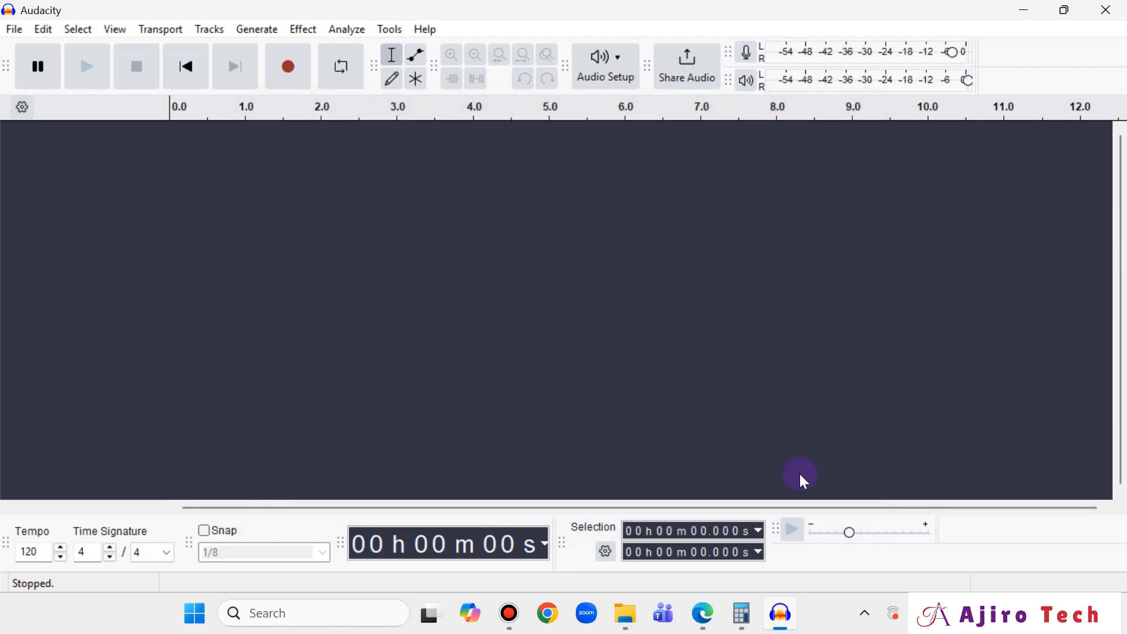
Step: Check the task sheet PDF, then return to the empty Audacity window
{"action": "left_click", "coordinate": [704, 614]}
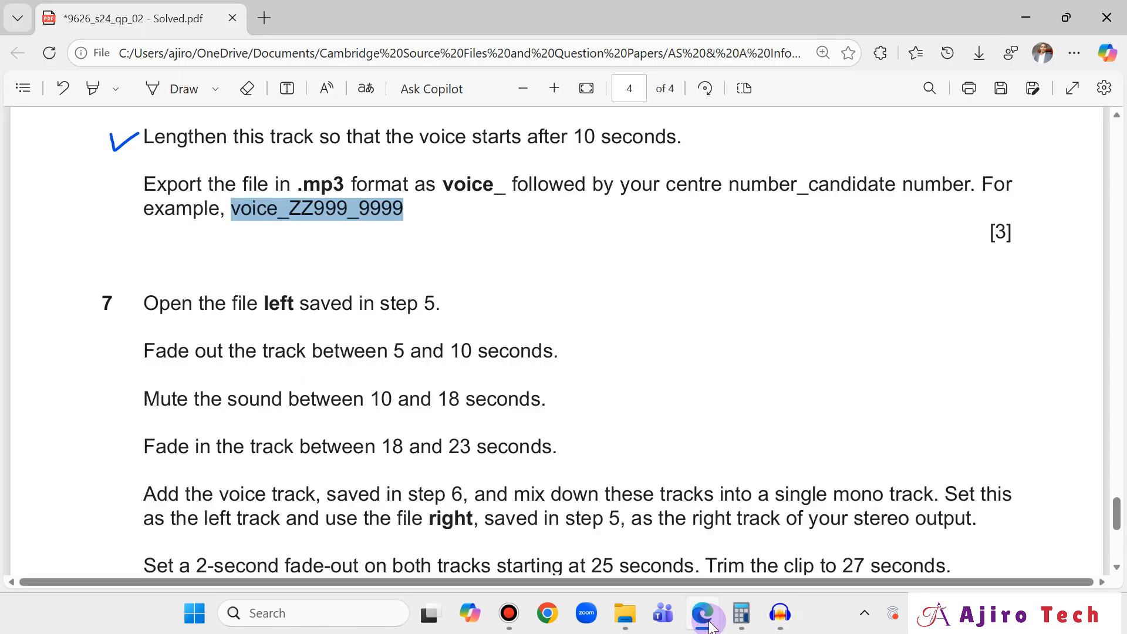
{"action": "scroll", "coordinate": [725, 369], "scroll_direction": "up", "scroll_amount": 15}
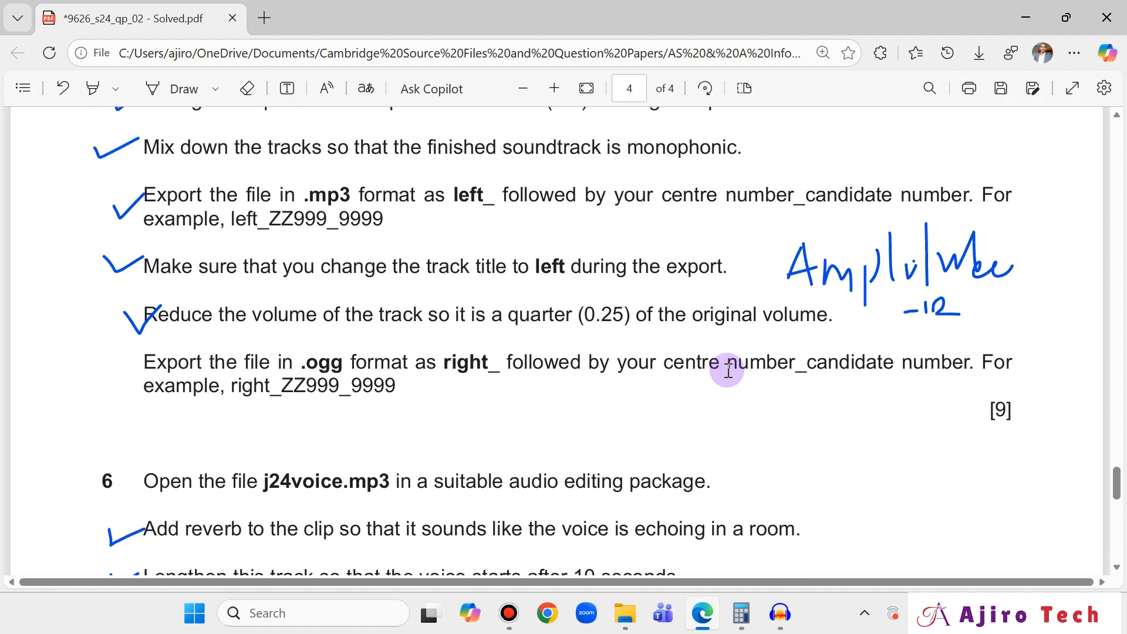
{"action": "scroll", "coordinate": [728, 369], "scroll_direction": "down", "scroll_amount": 10}
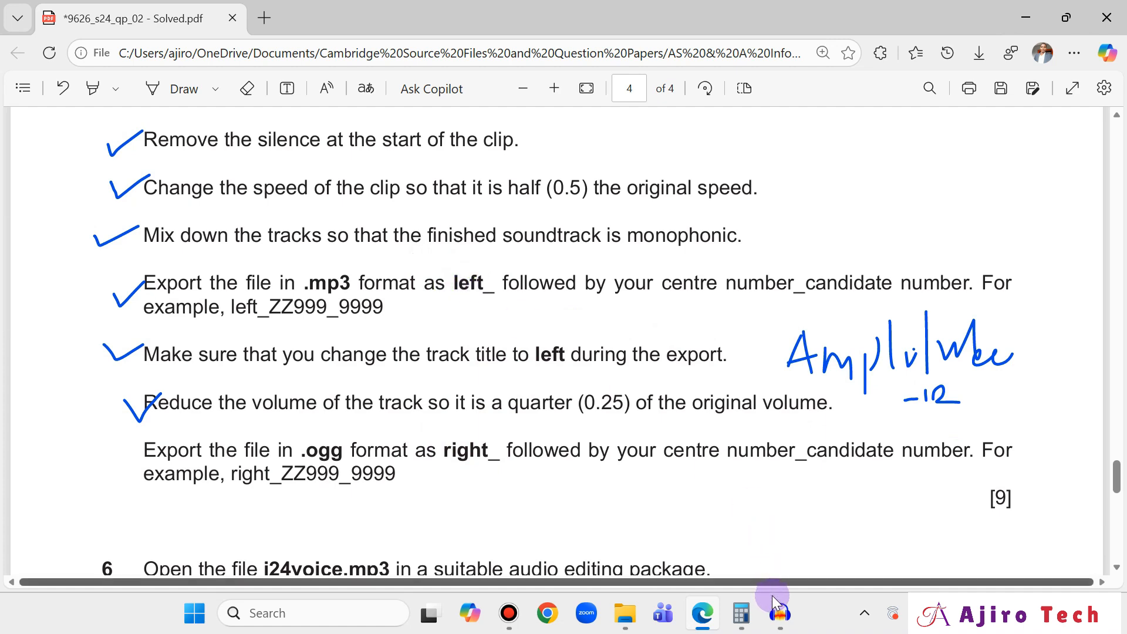
{"action": "left_click", "coordinate": [778, 610]}
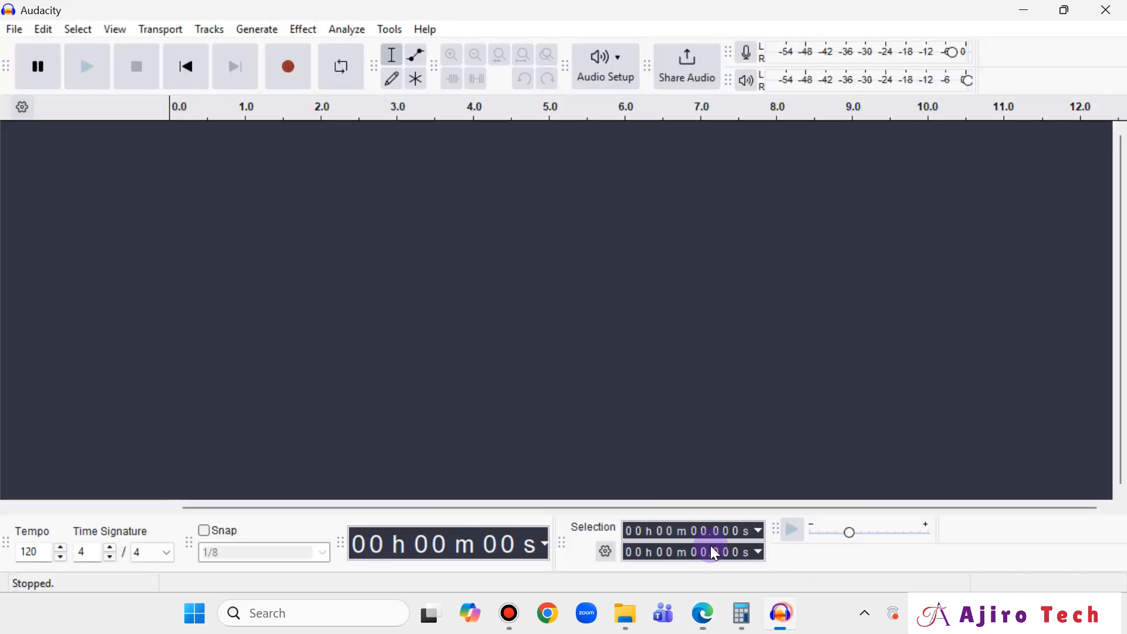
Step: Drag left_AN017_2025 from the project folder into Audacity to import it as a track
{"action": "left_click", "coordinate": [625, 614]}
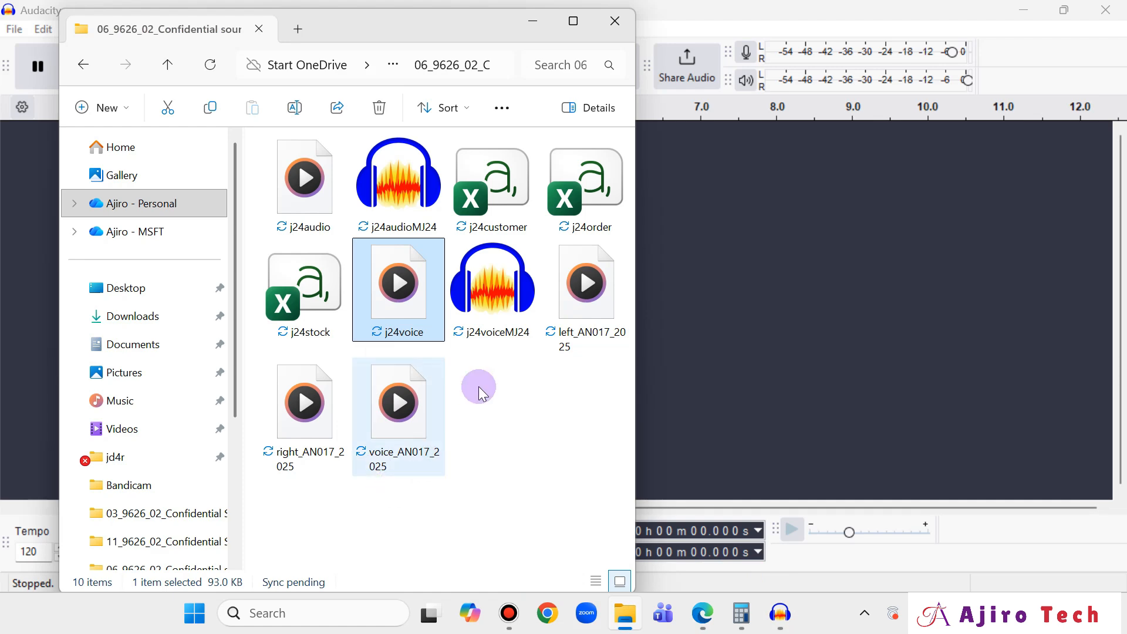
{"action": "left_click", "coordinate": [574, 304]}
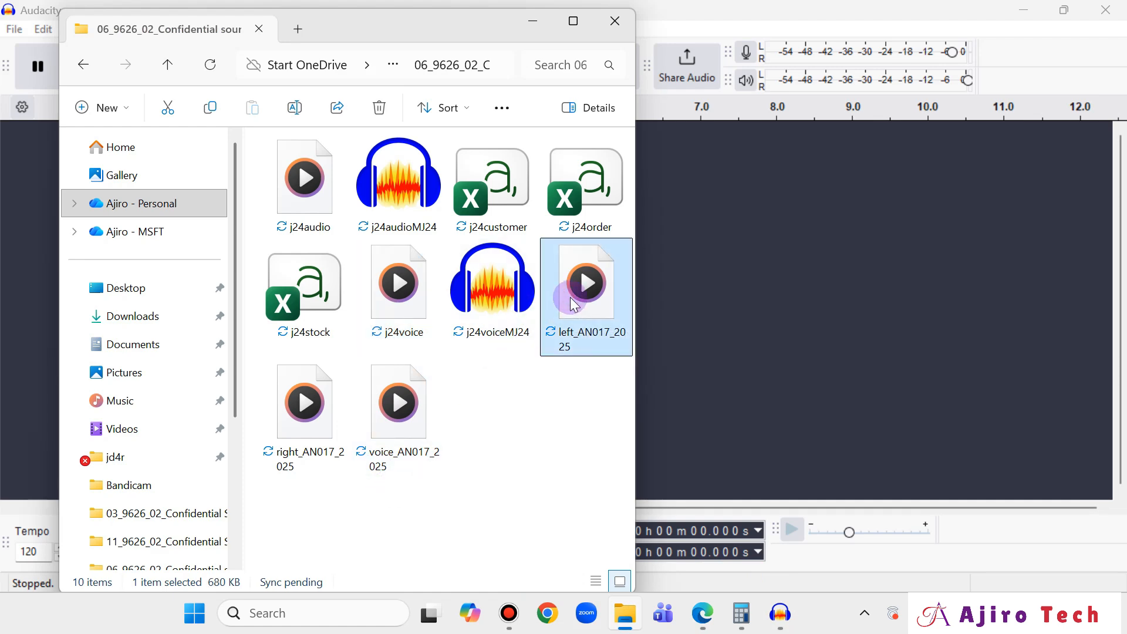
{"action": "left_click_drag", "start_coordinate": [575, 304], "coordinate": [724, 304]}
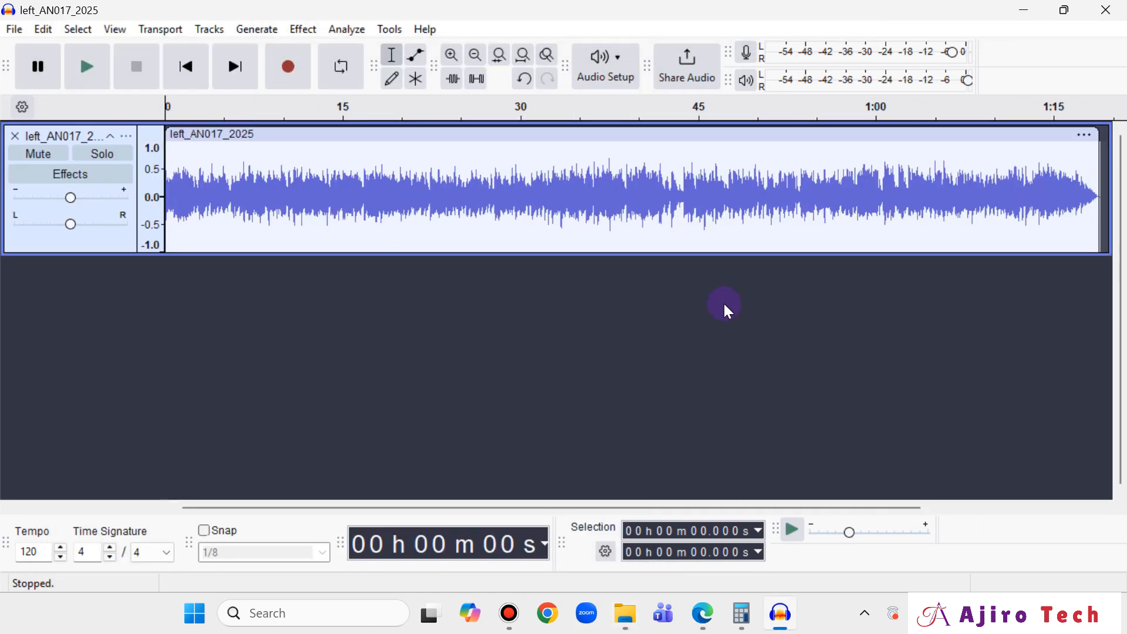
Step: Reread question 7 on the task sheet, then return to Audacity
{"action": "left_click", "coordinate": [704, 615]}
{"action": "scroll", "coordinate": [572, 461], "scroll_direction": "down", "scroll_amount": 10}
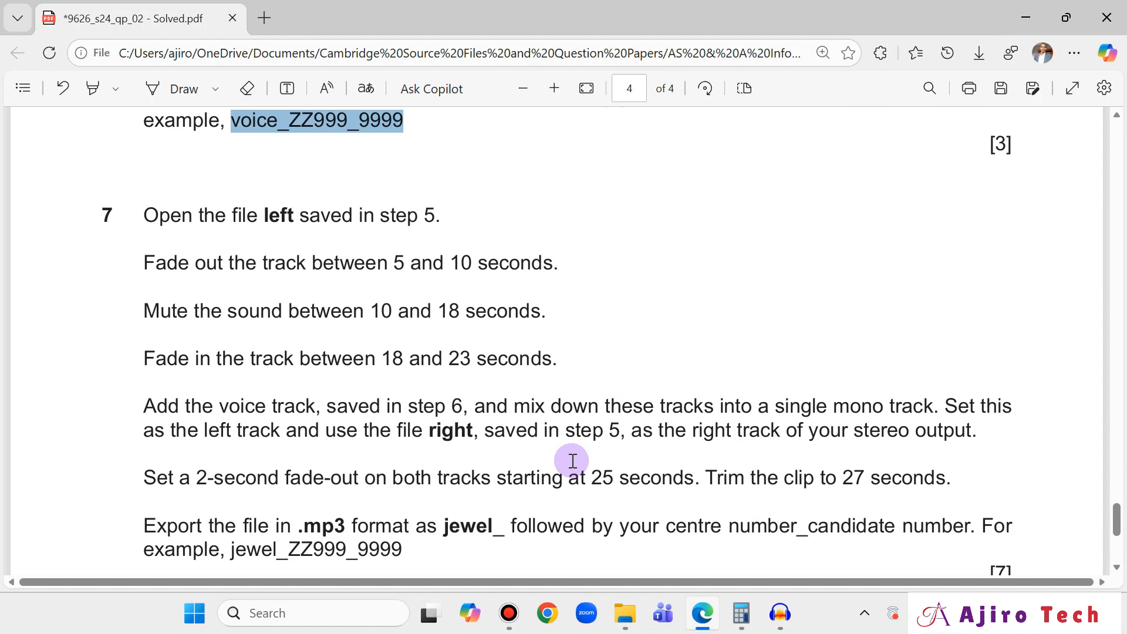
{"action": "scroll", "coordinate": [572, 461], "scroll_direction": "up", "scroll_amount": 2}
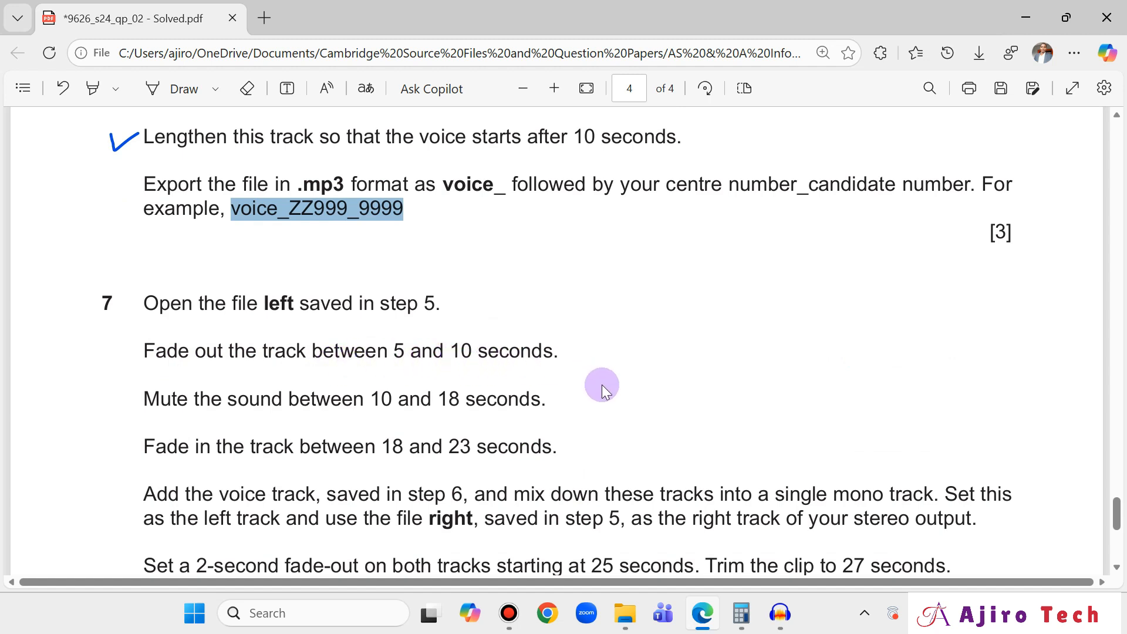
{"action": "left_click", "coordinate": [783, 614]}
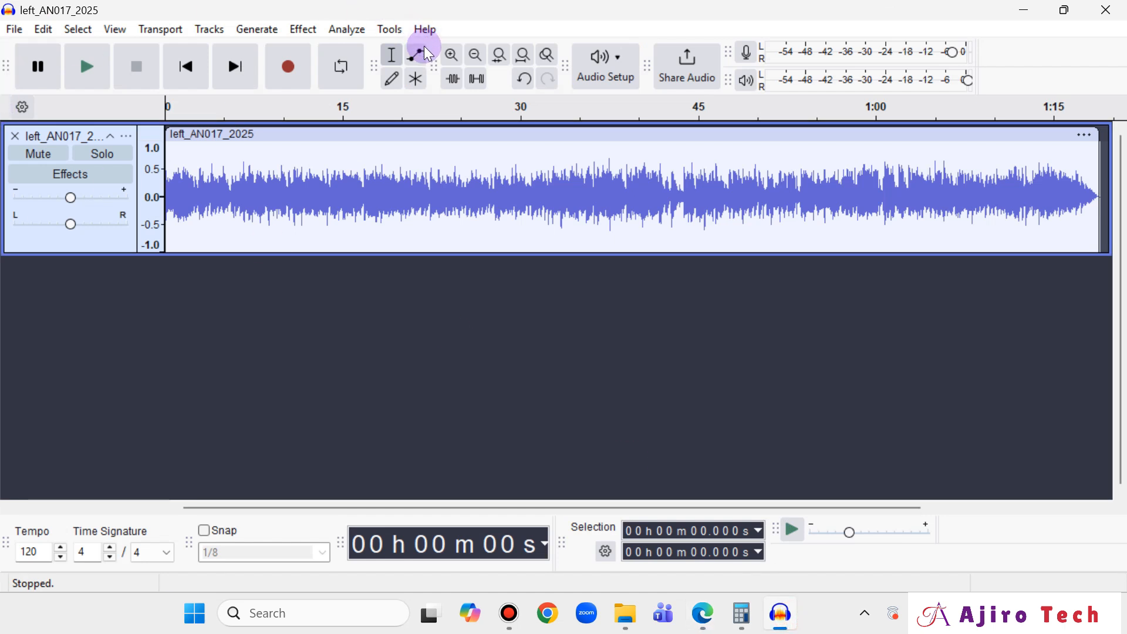
Step: Zoom in twice and select the left track from about 5 to 10 seconds
{"action": "left_click", "coordinate": [452, 56]}
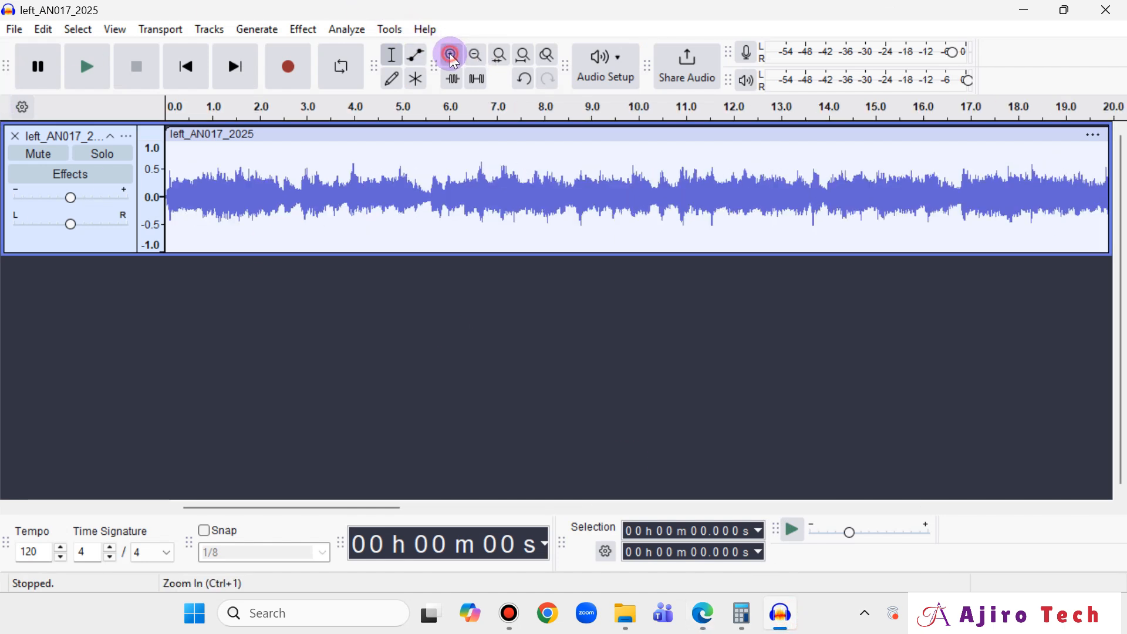
{"action": "left_click", "coordinate": [452, 56]}
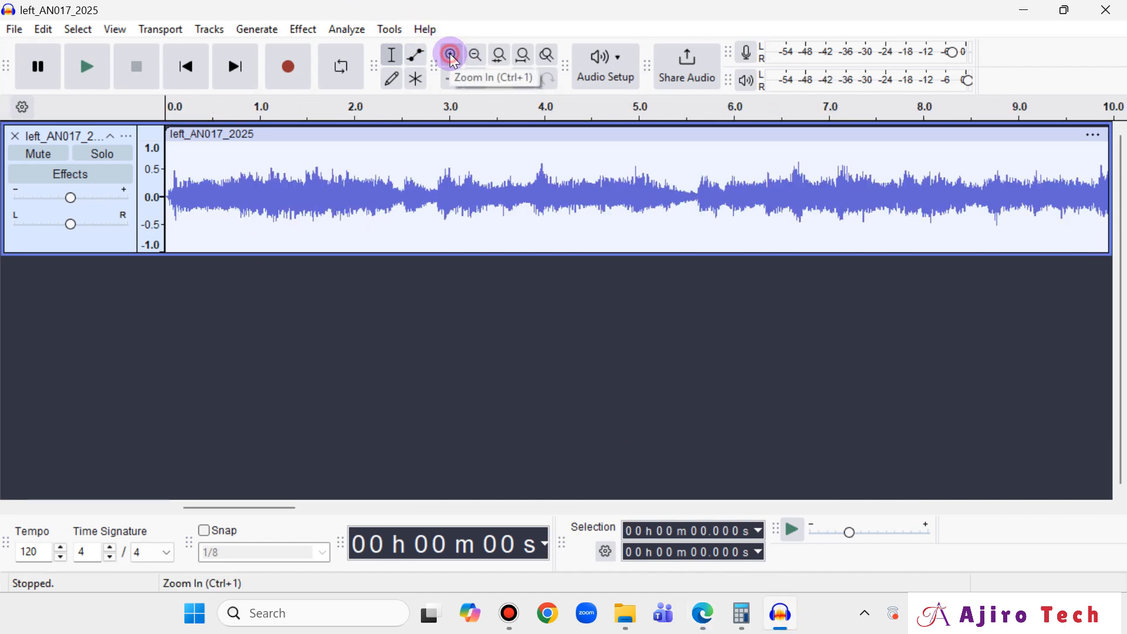
{"action": "left_click", "coordinate": [640, 159]}
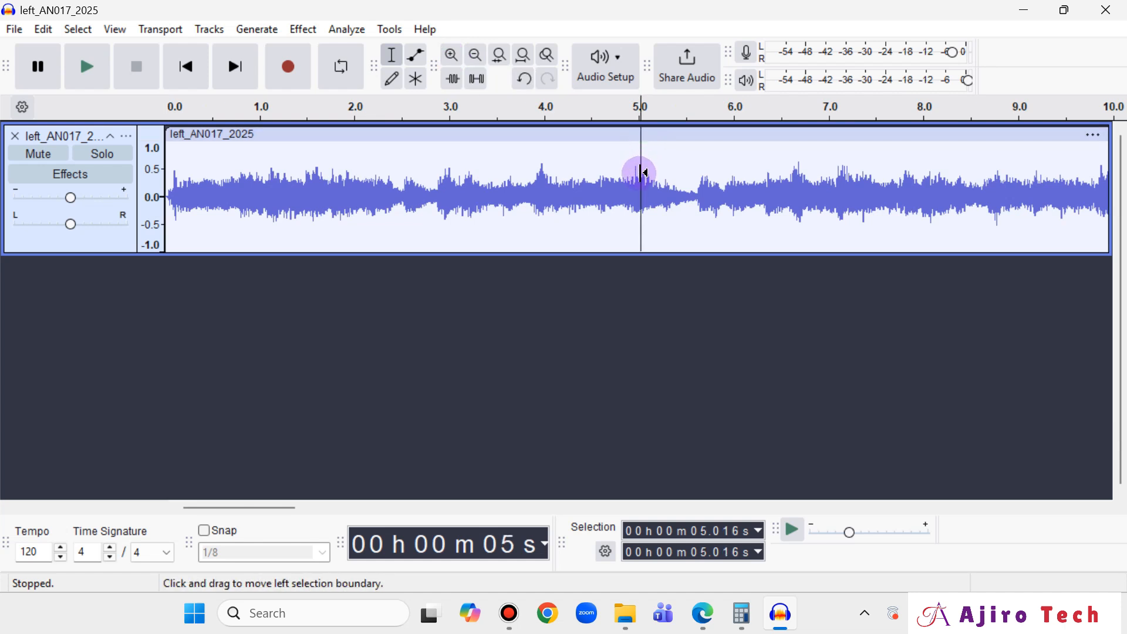
{"action": "left_click", "coordinate": [636, 178]}
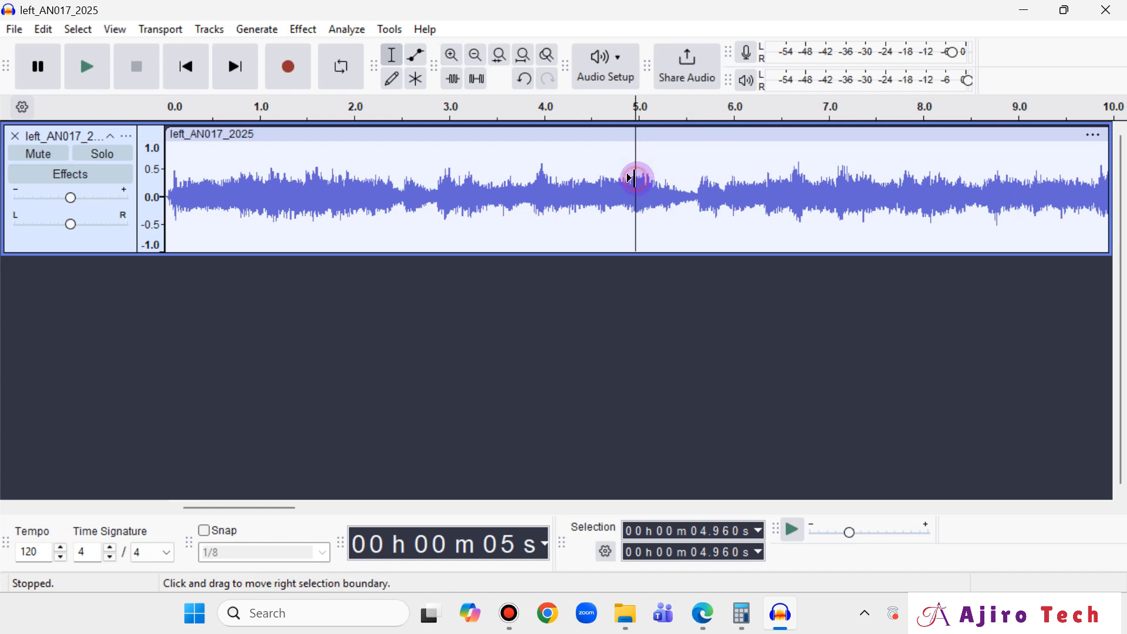
{"action": "left_click", "coordinate": [641, 179]}
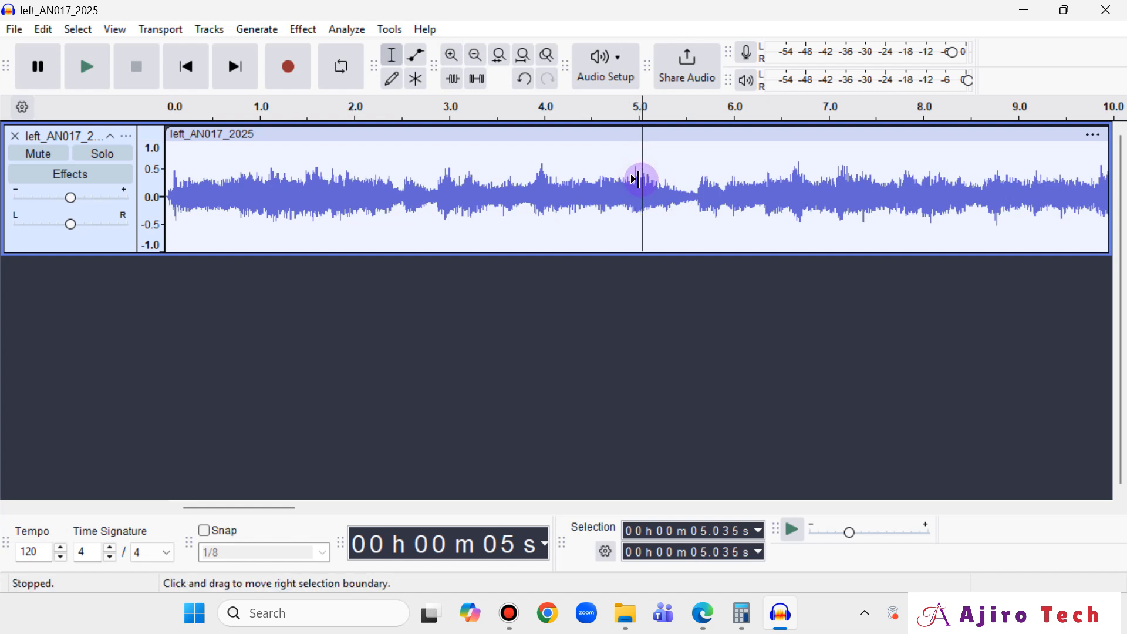
{"action": "left_click_drag", "start_coordinate": [638, 179], "coordinate": [977, 182]}
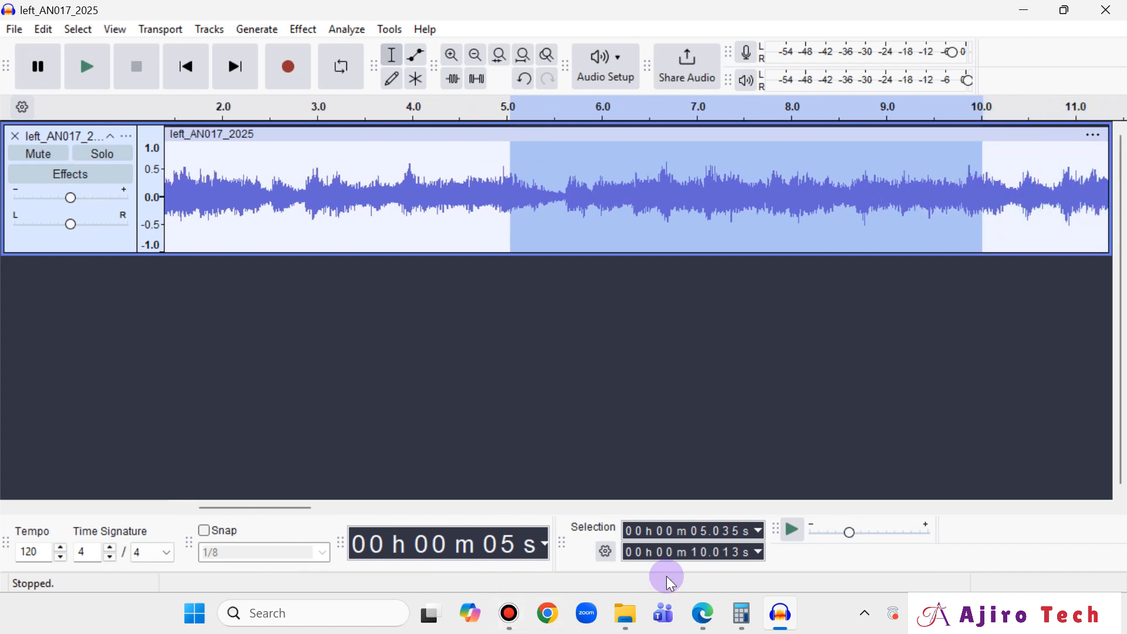
Step: Set the selection precisely to run from 5 to 10.000 seconds
{"action": "left_click", "coordinate": [724, 530]}
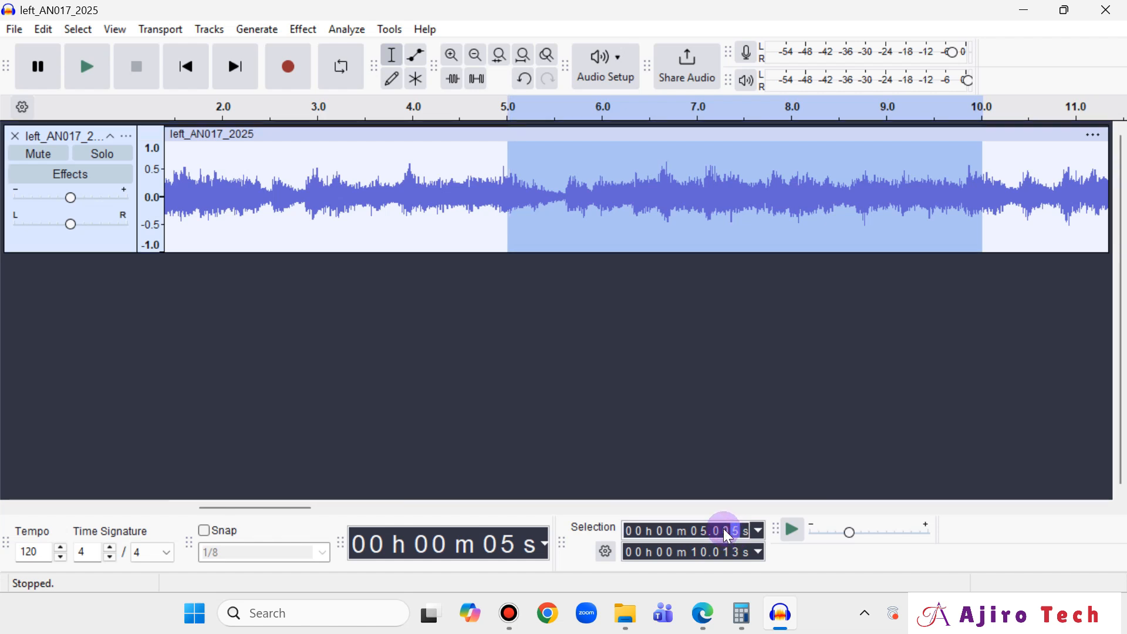
{"action": "type", "text": "00"}
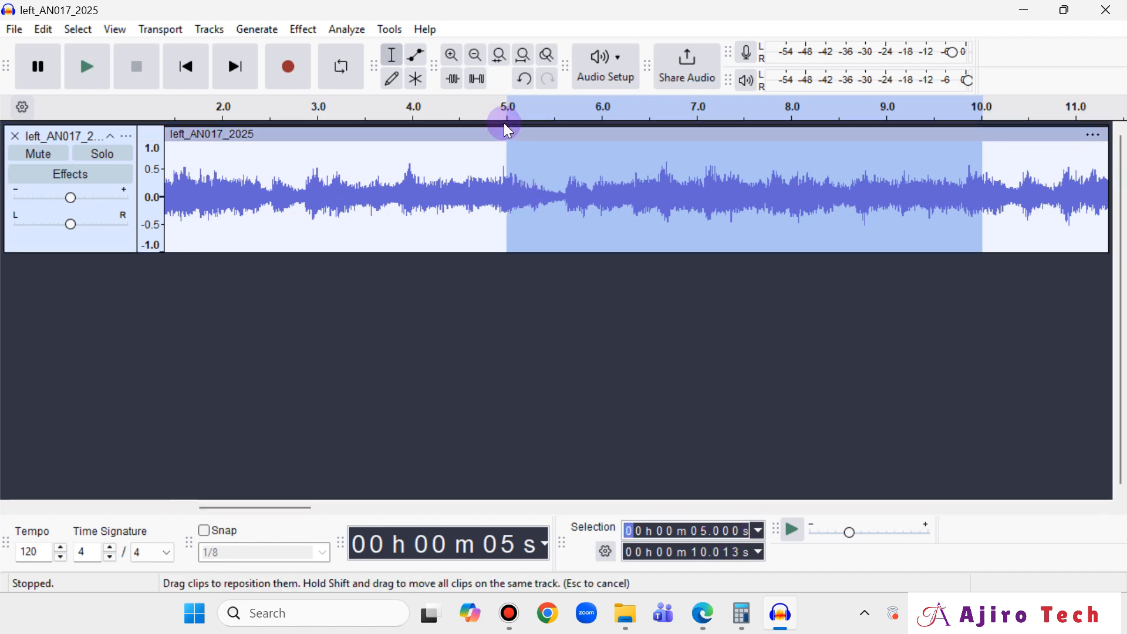
{"action": "left_click", "coordinate": [727, 553]}
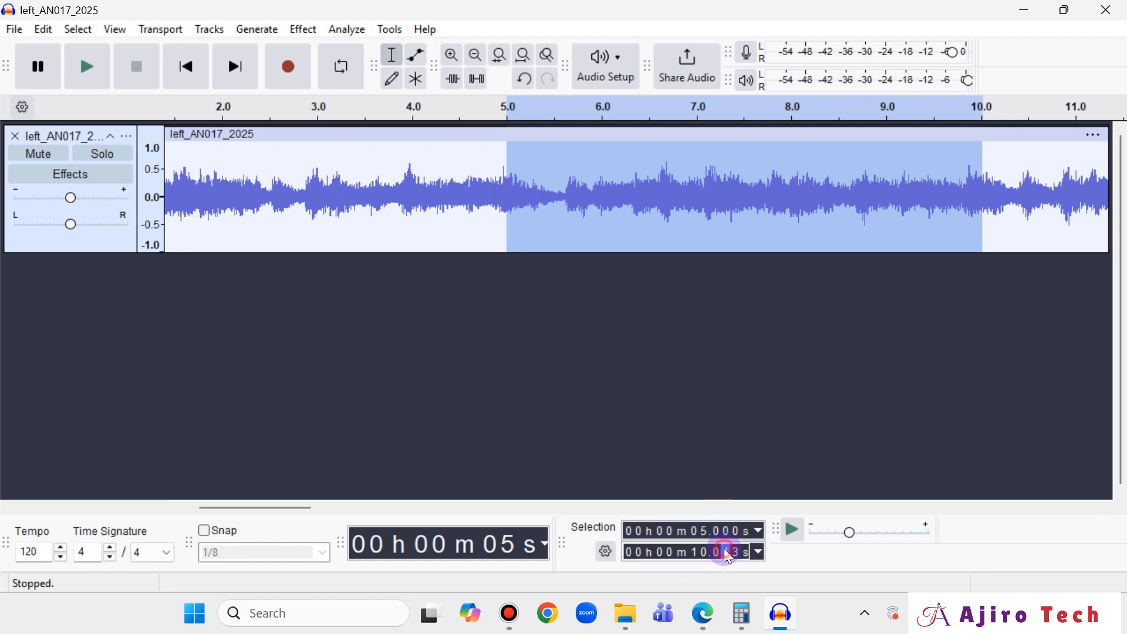
{"action": "key", "text": "Home"}
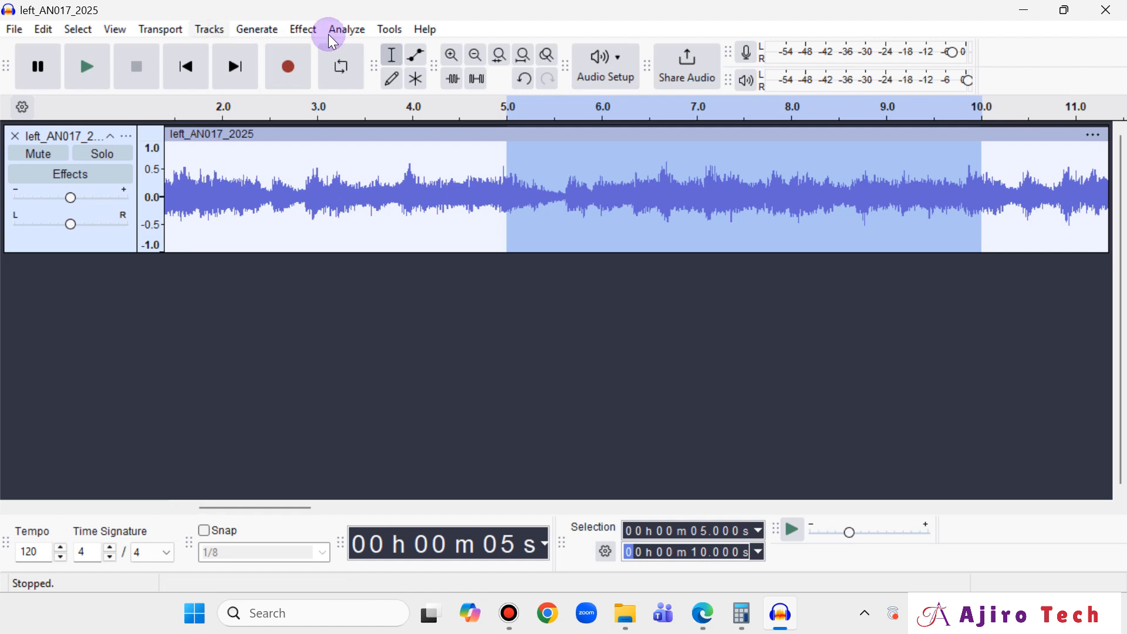
Step: Apply Effect > Fading > Fade Out to the 5–10 s region
{"action": "left_click", "coordinate": [308, 34]}
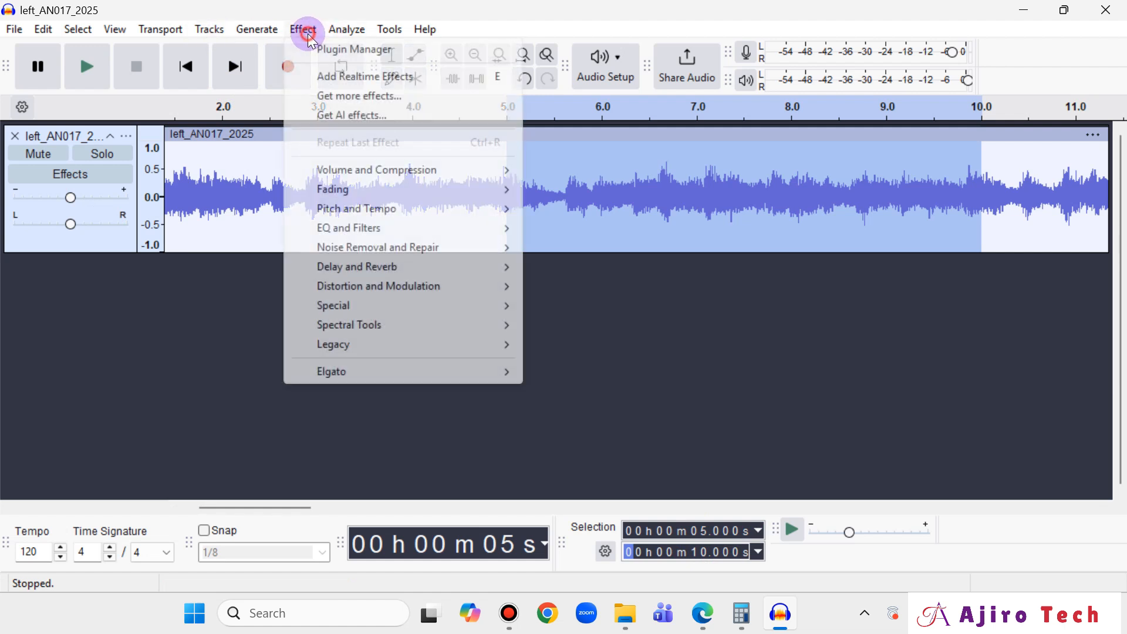
{"action": "mouse_move", "coordinate": [380, 187]}
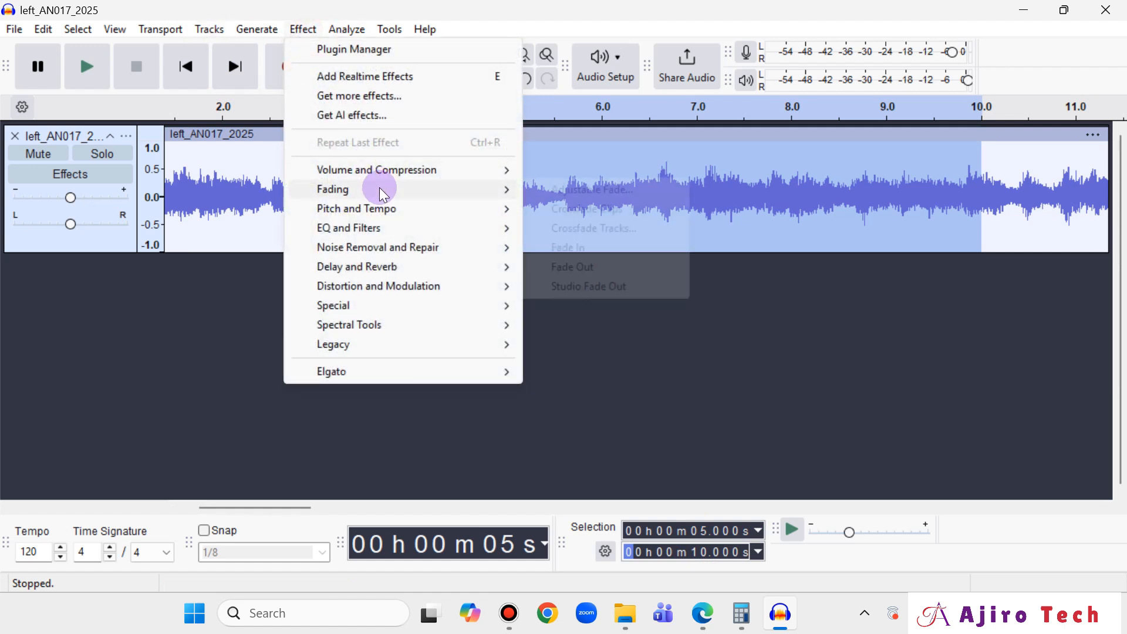
{"action": "left_click", "coordinate": [590, 268]}
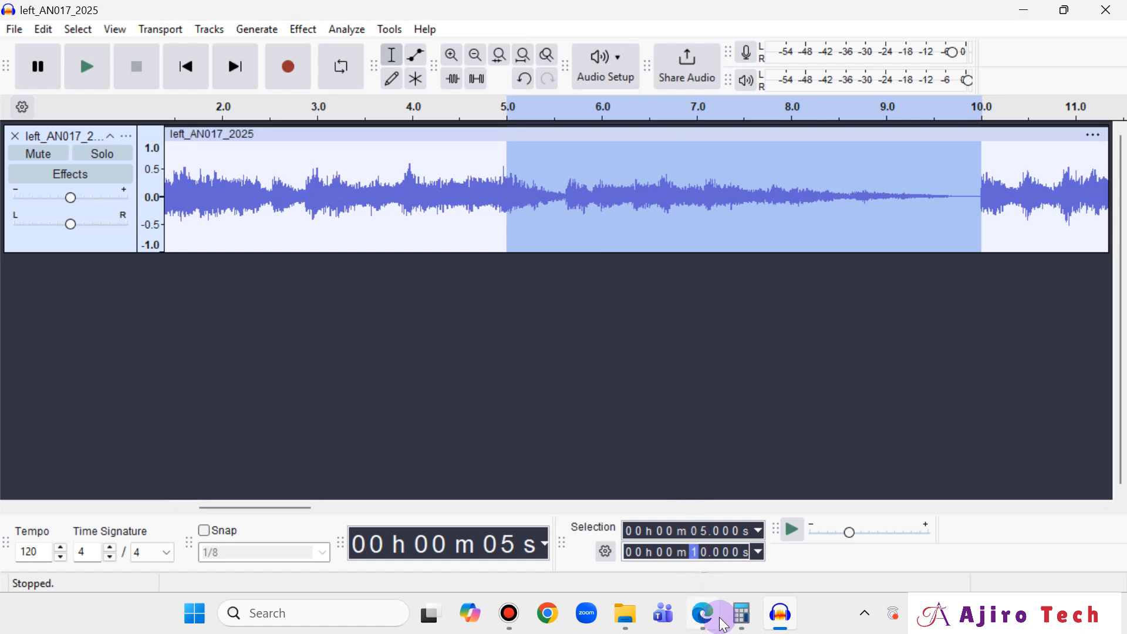
{"action": "left_click", "coordinate": [703, 613]}
Step: Tick 'Fade out the track between 5 and 10 seconds' on the PDF with the Draw pen
{"action": "left_click", "coordinate": [153, 88]}
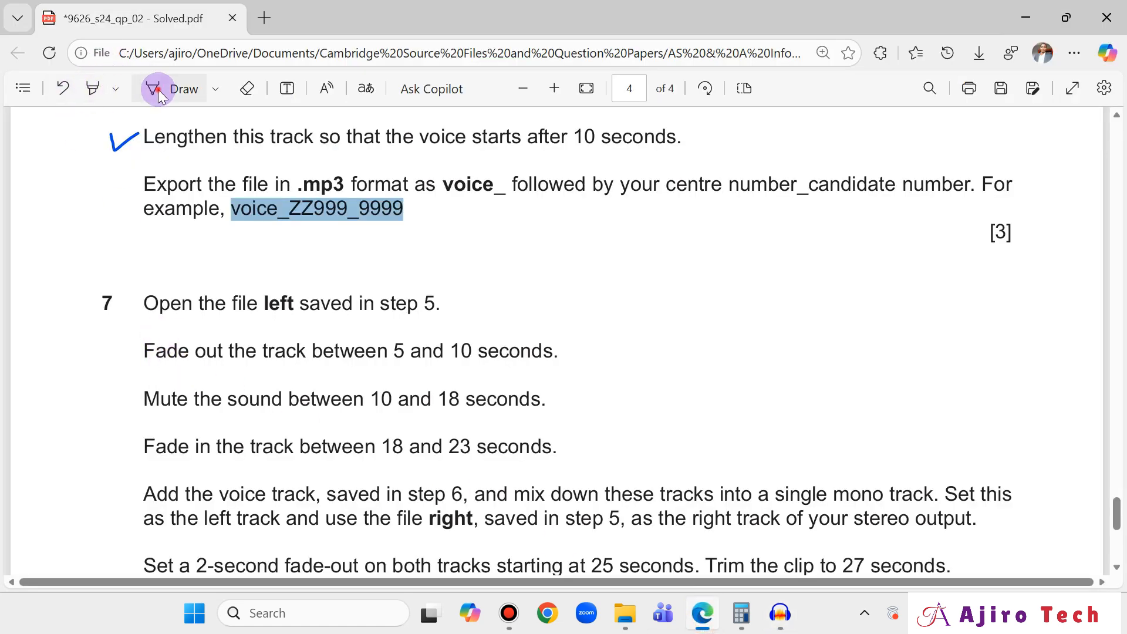
{"action": "left_click_drag", "start_coordinate": [120, 343], "coordinate": [145, 346]}
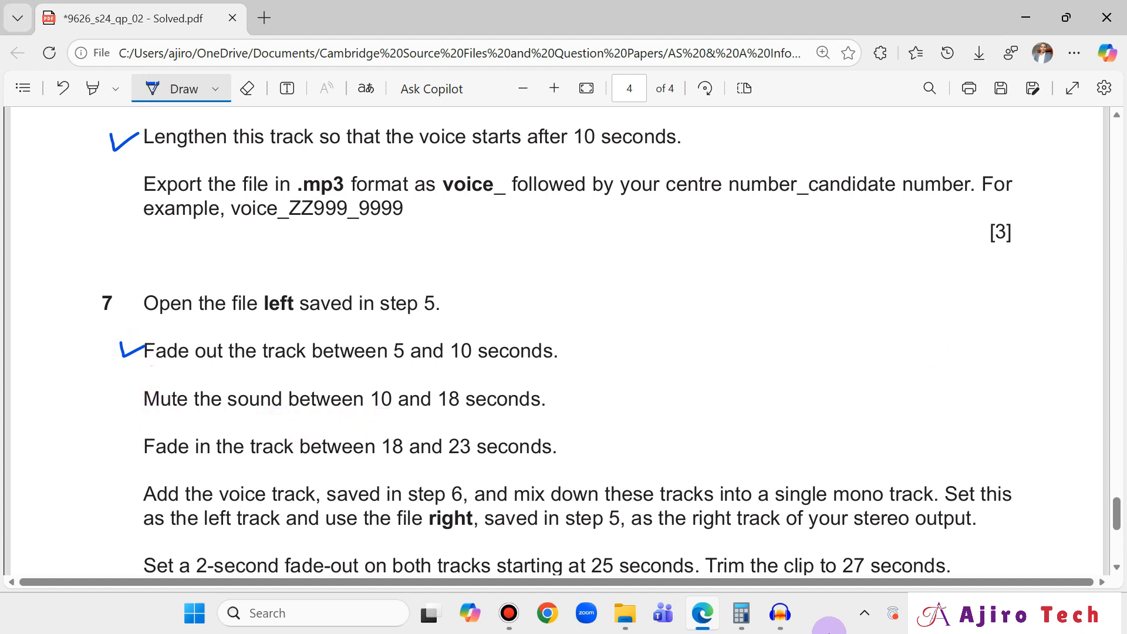
Step: Back in Audacity, drag-select the left track's audio from about 10 seconds onward
{"action": "left_click", "coordinate": [781, 616]}
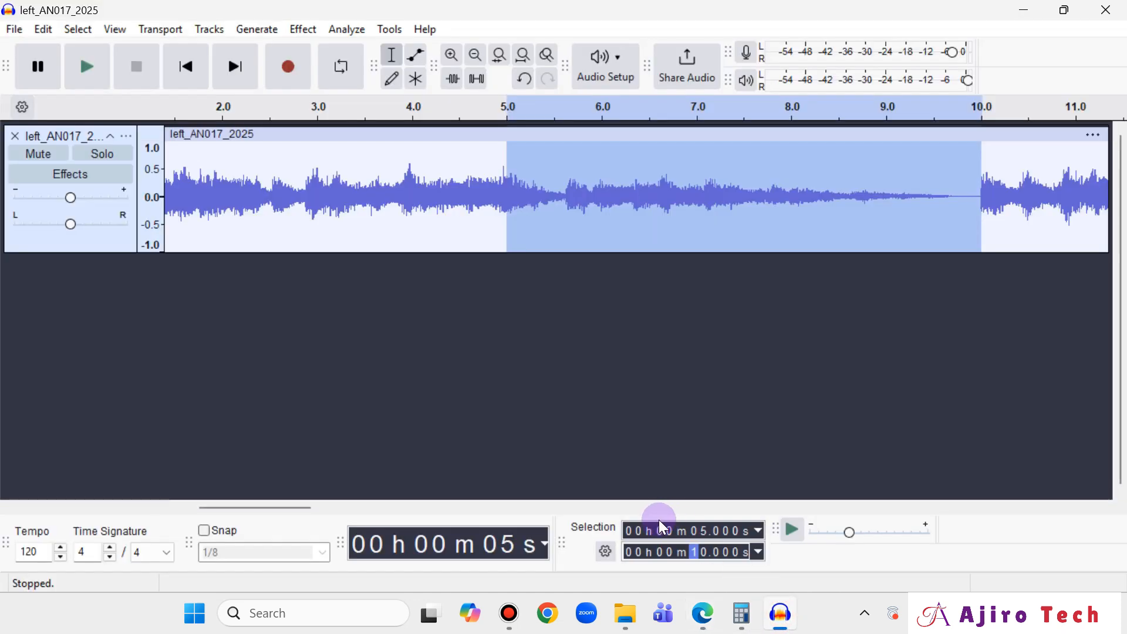
{"action": "left_click_drag", "start_coordinate": [264, 504], "coordinate": [344, 523]}
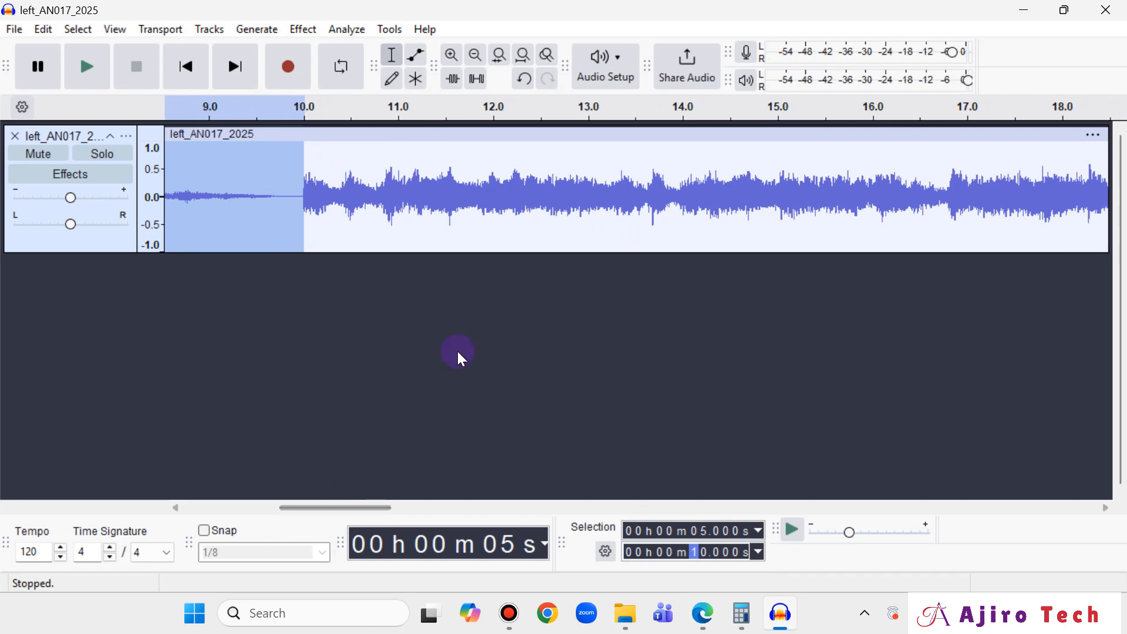
{"action": "left_click", "coordinate": [325, 183]}
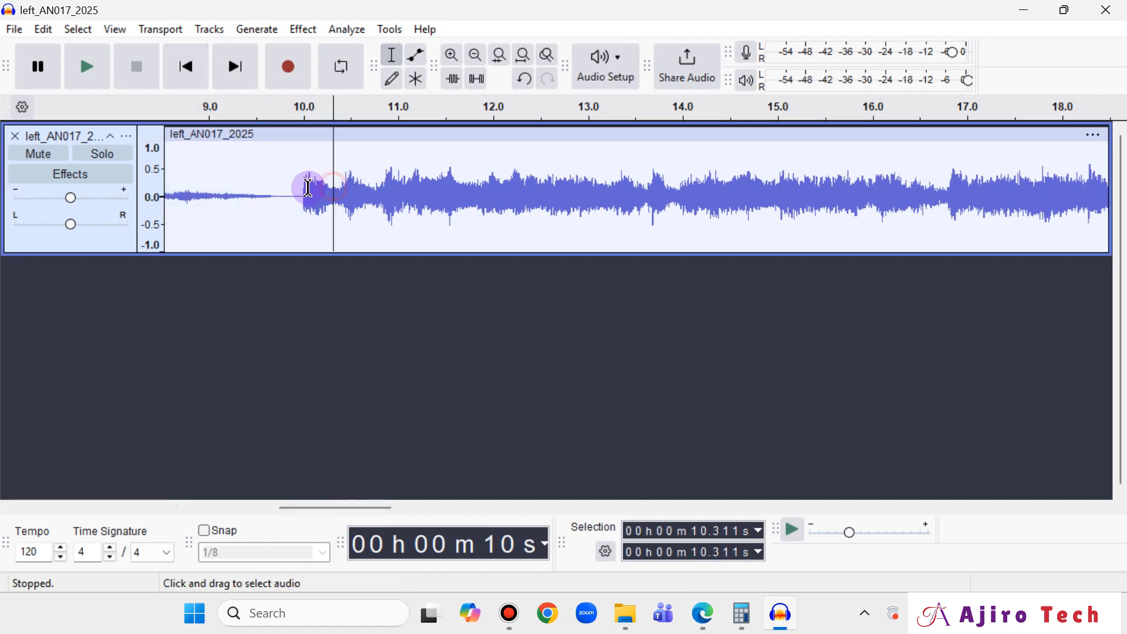
{"action": "left_click", "coordinate": [299, 192]}
{"action": "left_click", "coordinate": [302, 190]}
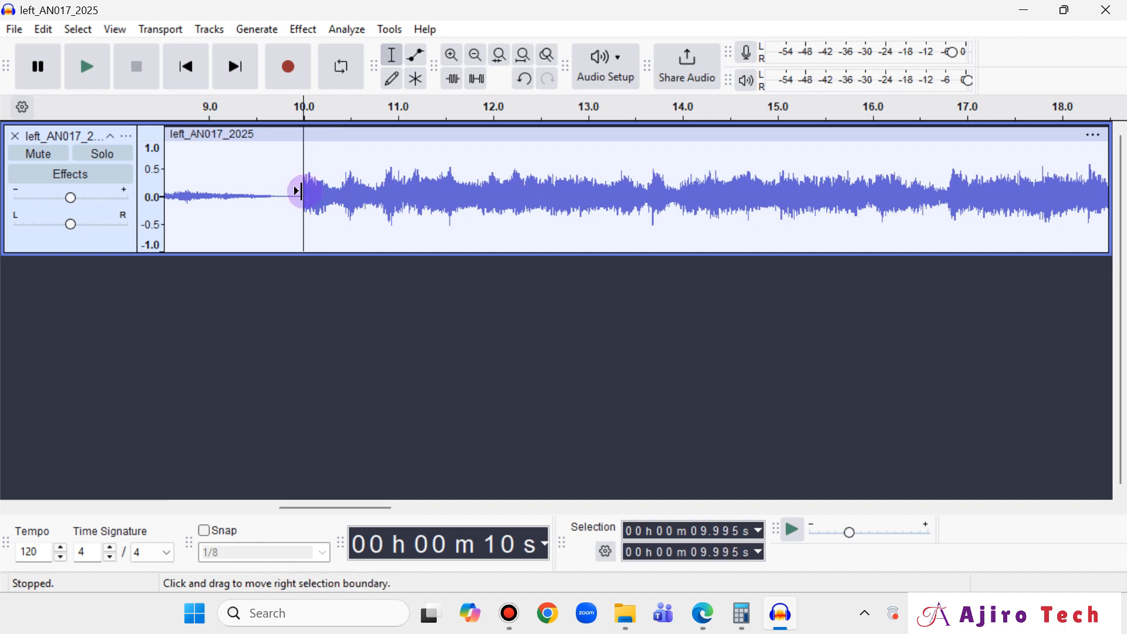
{"action": "left_click_drag", "start_coordinate": [301, 191], "coordinate": [1061, 212]}
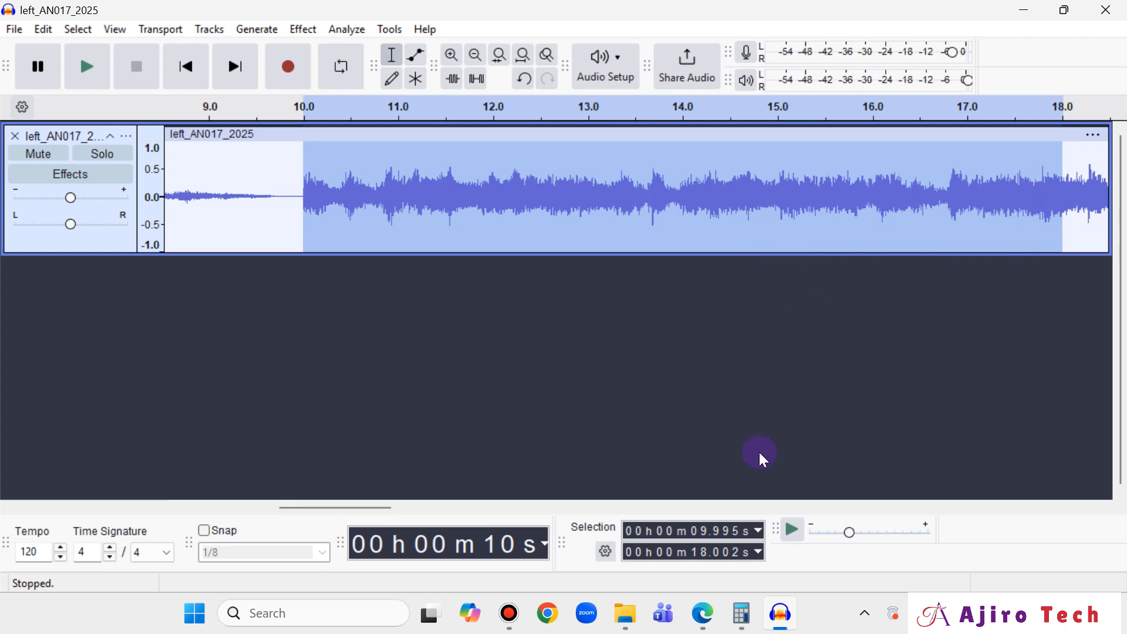
Step: Set the selection start to exactly 10.000 and the end to 18.000 seconds
{"action": "left_click", "coordinate": [694, 532]}
{"action": "type", "text": "10."}
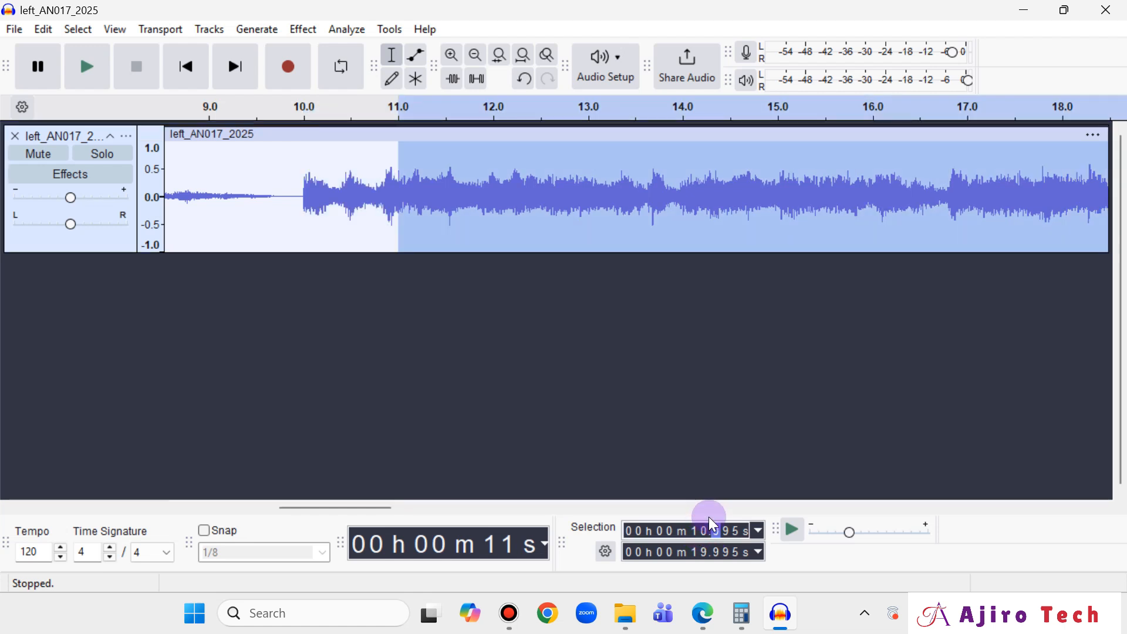
{"action": "type", "text": "000"}
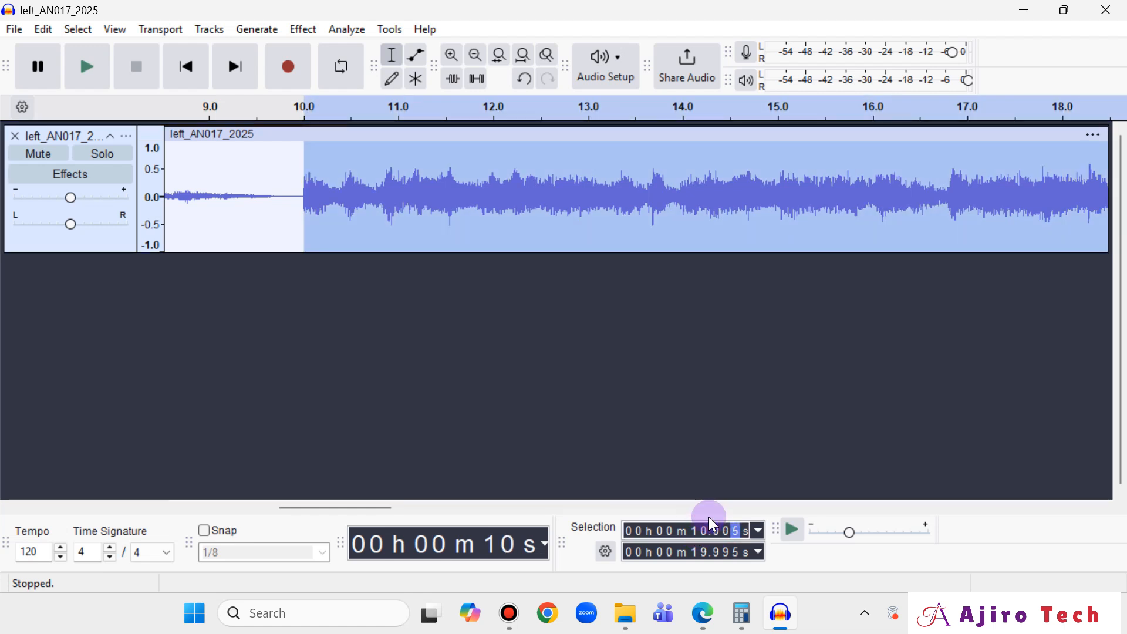
{"action": "left_click", "coordinate": [703, 554]}
{"action": "type", "text": "8."}
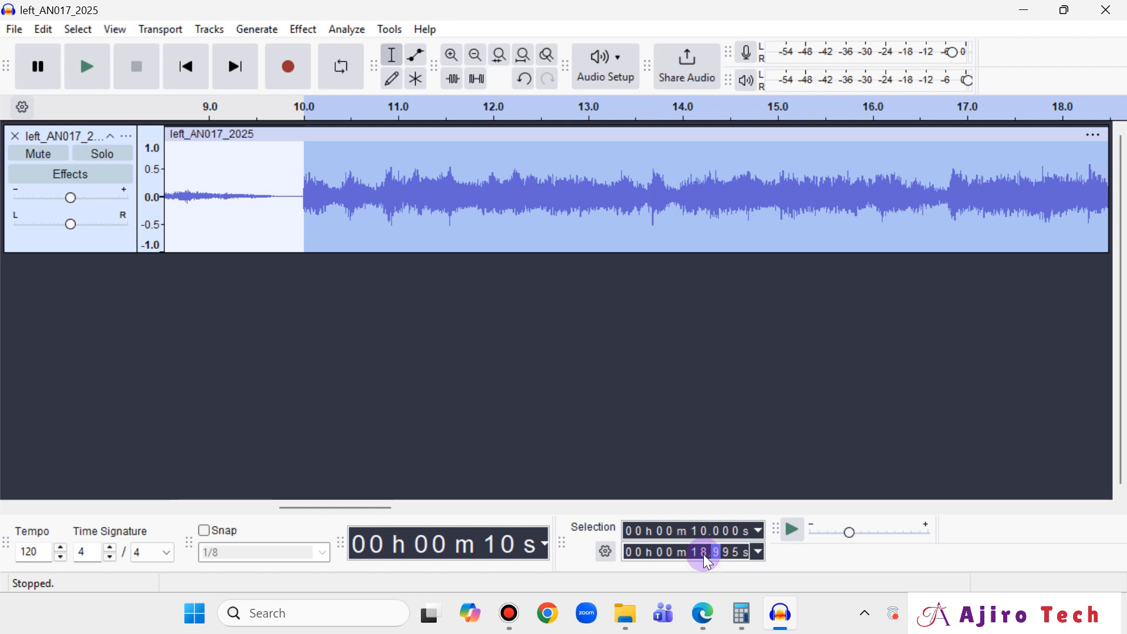
{"action": "type", "text": "000"}
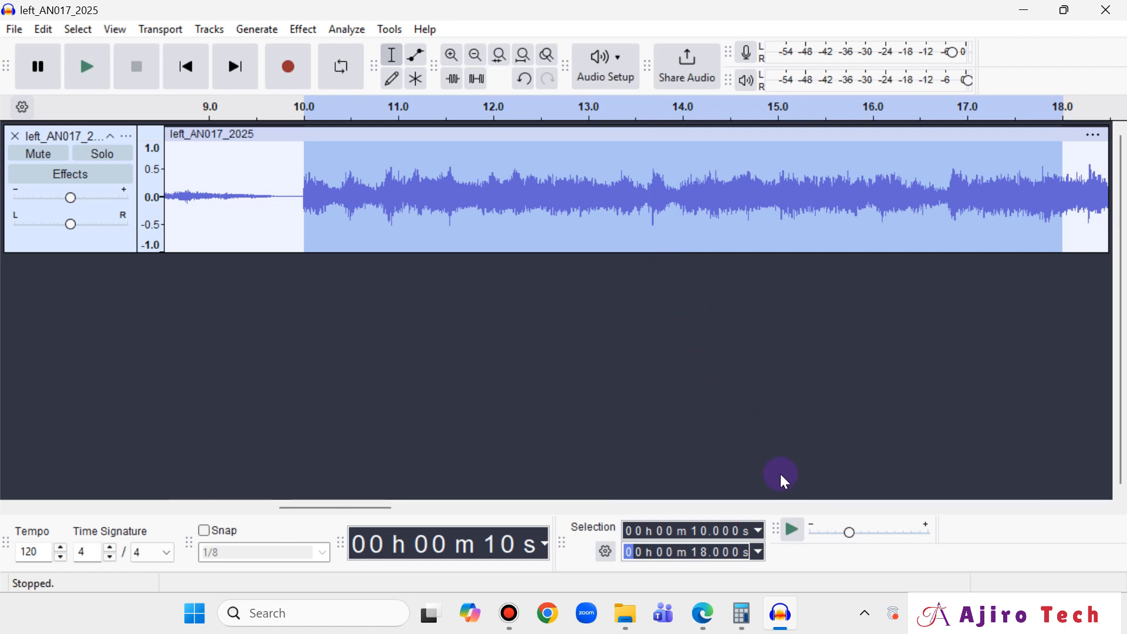
Step: Check the next step on the question paper and return to Audacity
{"action": "left_click", "coordinate": [698, 621]}
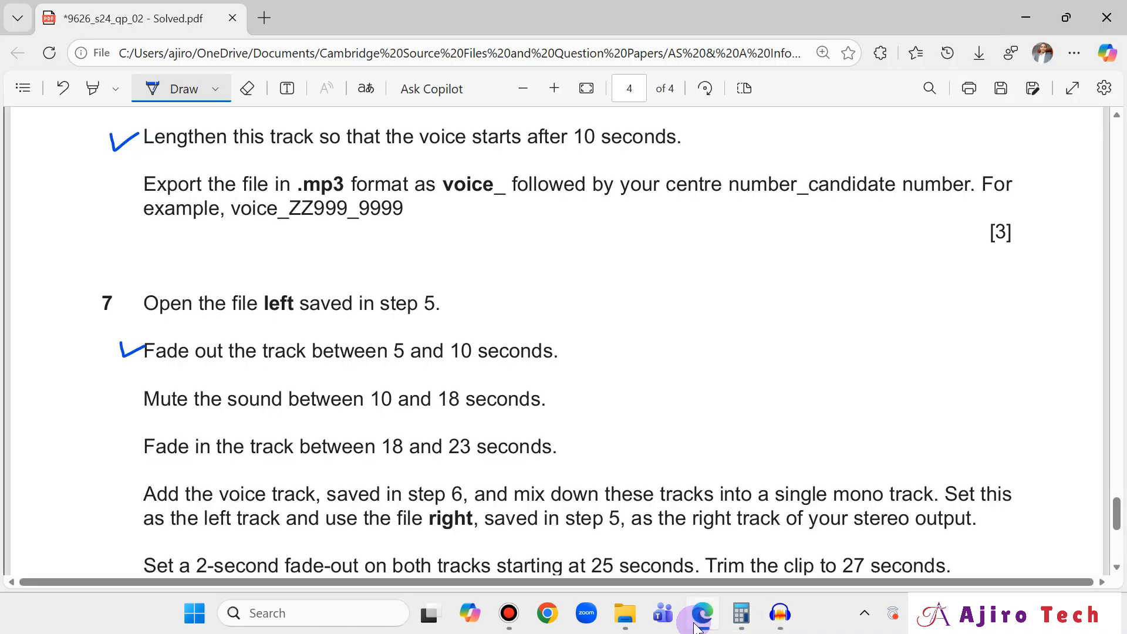
{"action": "left_click", "coordinate": [698, 624]}
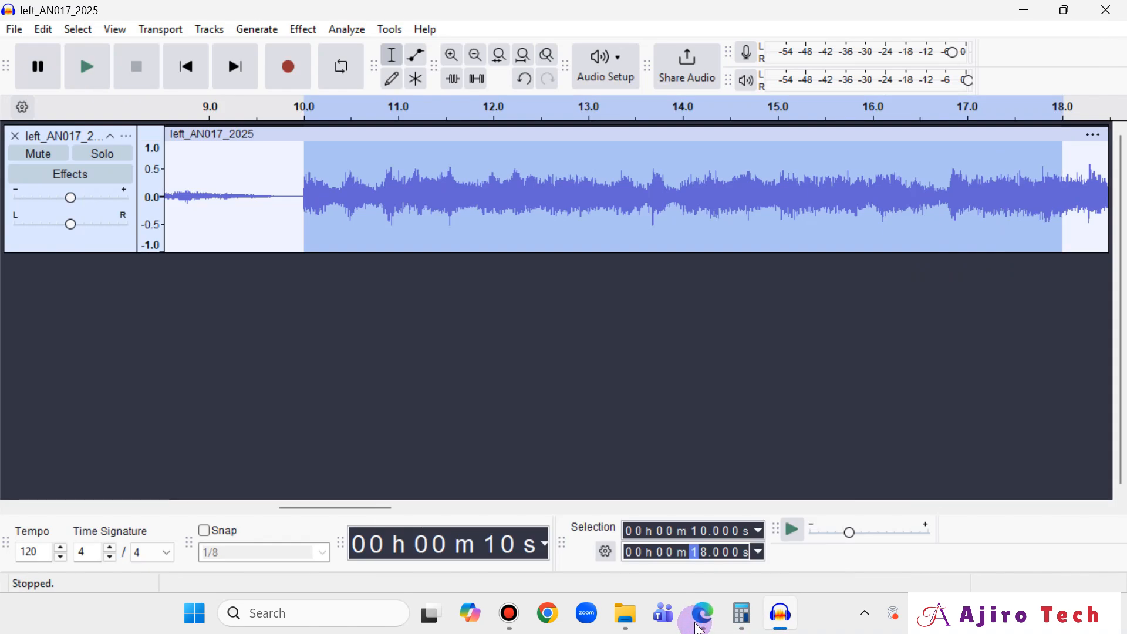
{"action": "left_click", "coordinate": [698, 627]}
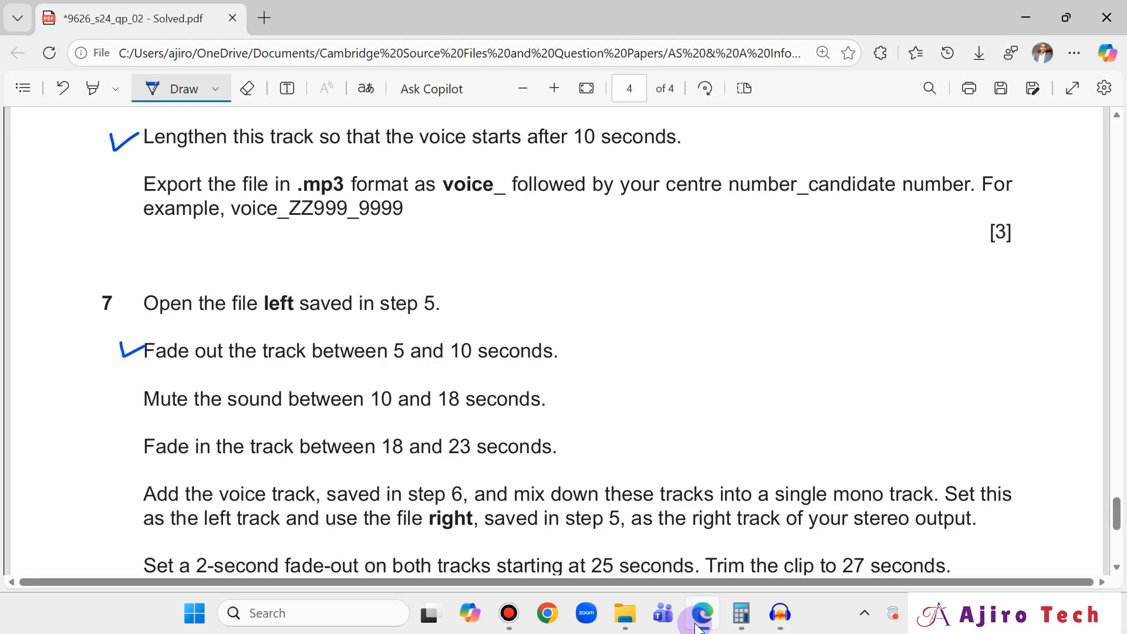
{"action": "left_click", "coordinate": [699, 626]}
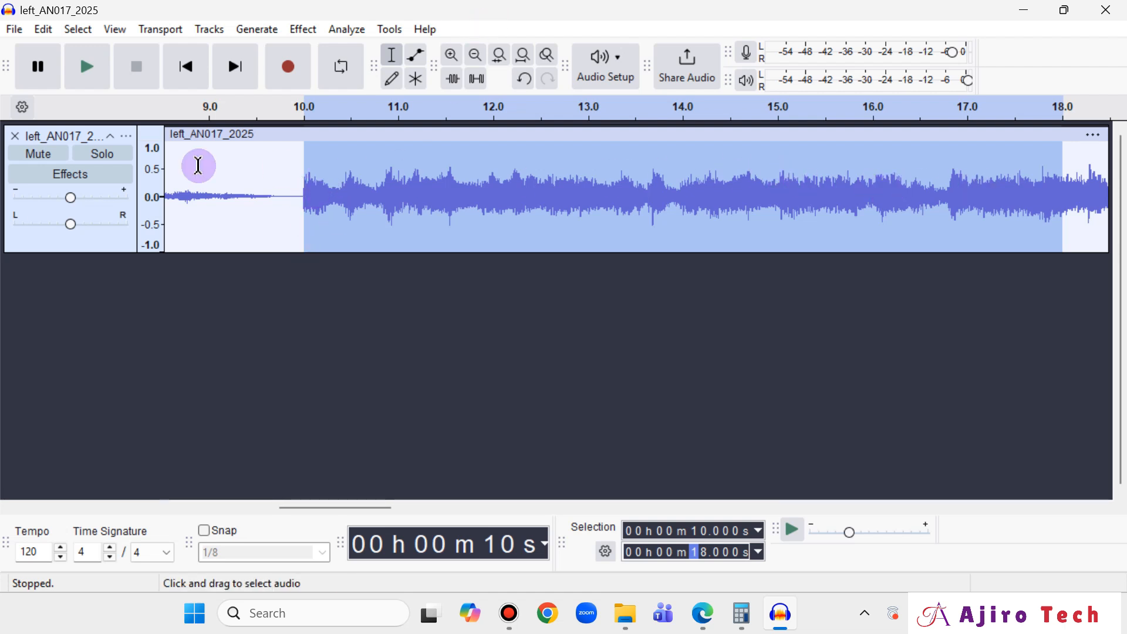
Step: Silence the 10–18 s selection with Edit > Remove Special > Silence Audio
{"action": "left_click", "coordinate": [44, 30]}
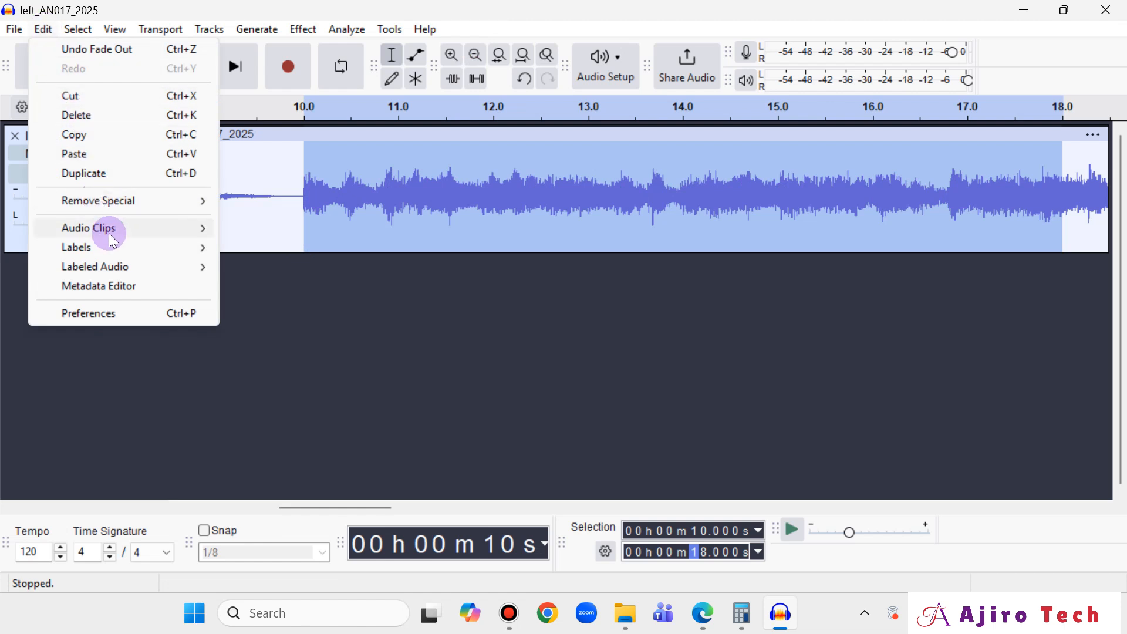
{"action": "mouse_move", "coordinate": [112, 233]}
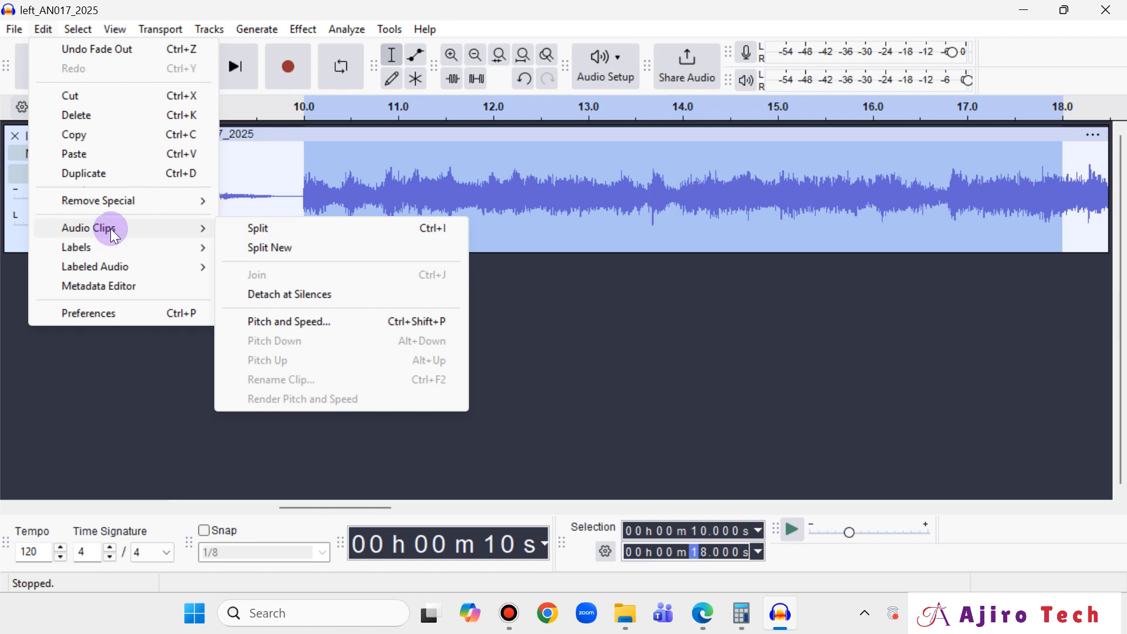
{"action": "mouse_move", "coordinate": [131, 202]}
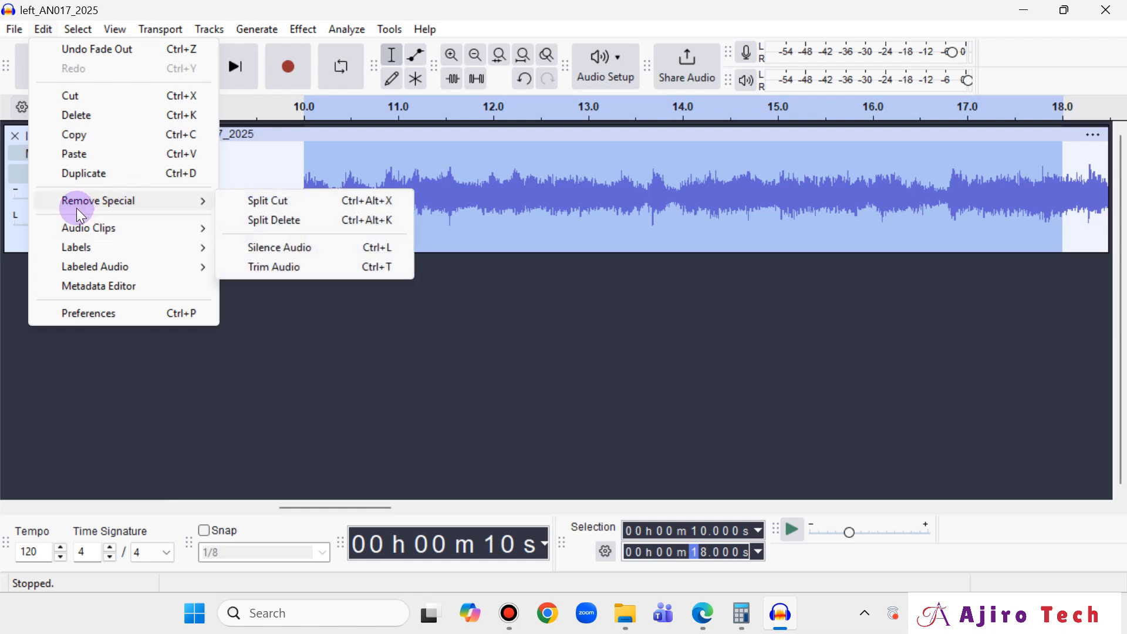
{"action": "left_click", "coordinate": [284, 248]}
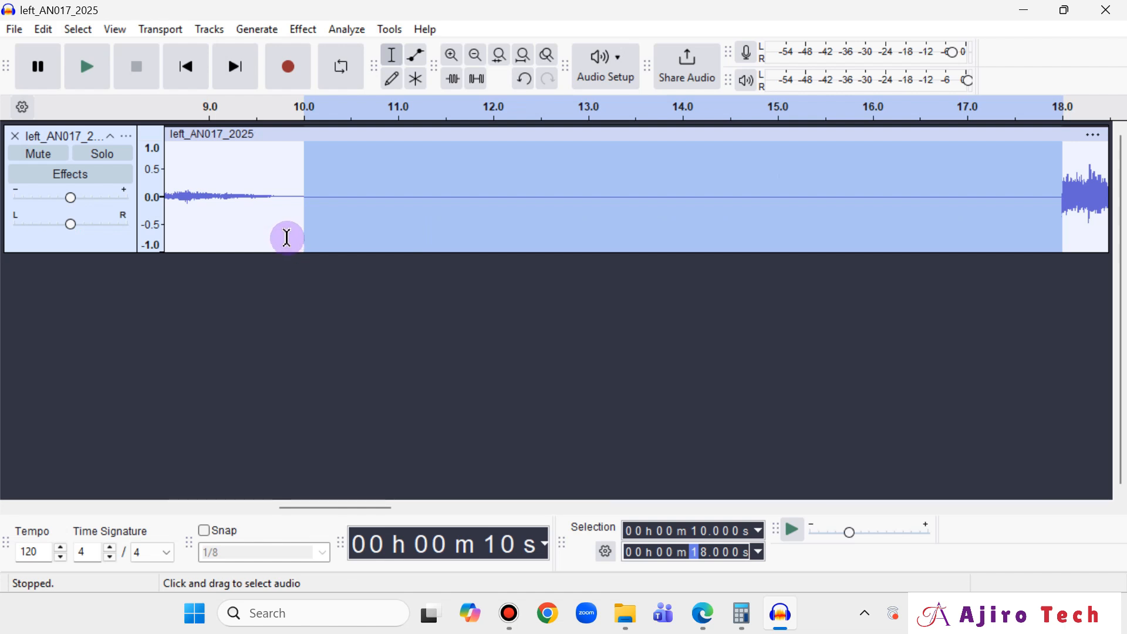
Step: Reopen the Edit menu and close it without making changes
{"action": "mouse_move", "coordinate": [707, 627]}
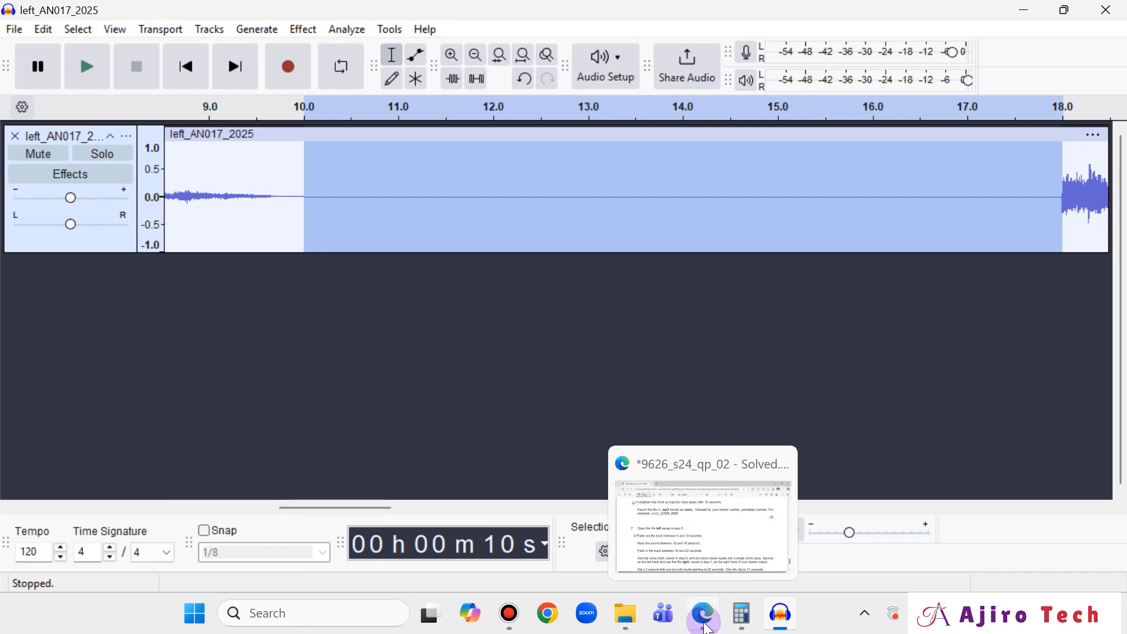
{"action": "left_click", "coordinate": [44, 29]}
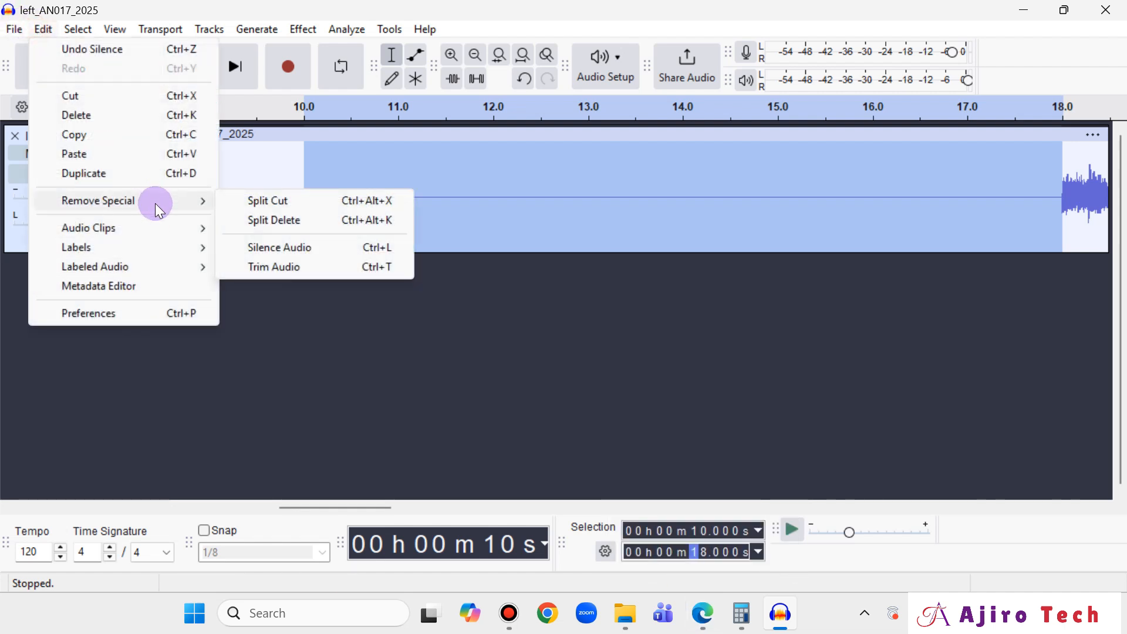
{"action": "left_click", "coordinate": [690, 422]}
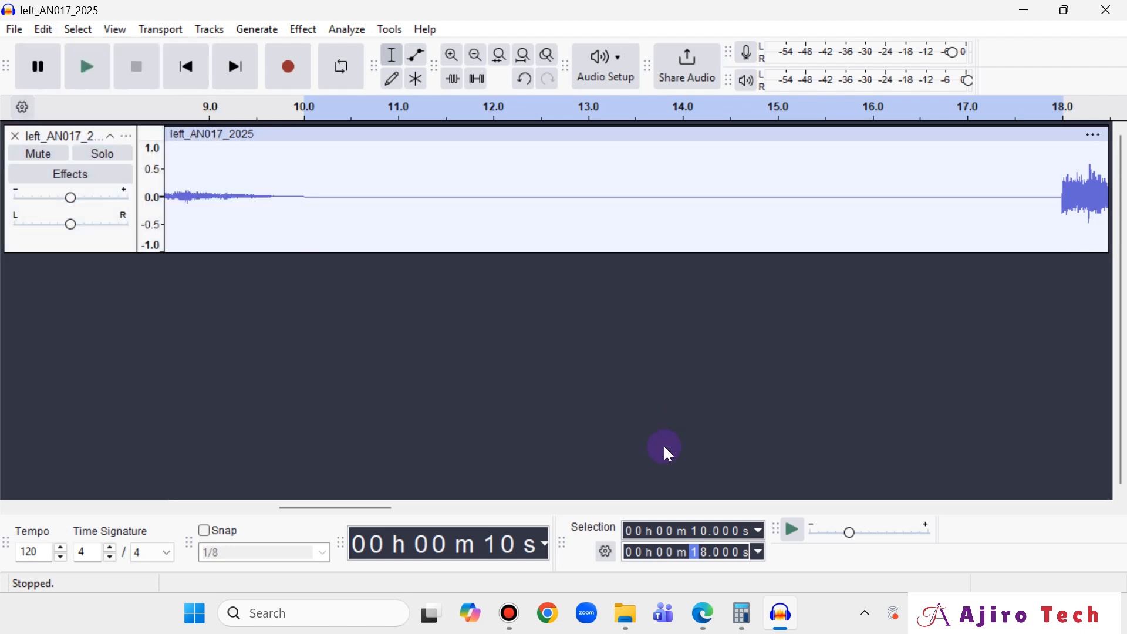
Step: Tick the mute step on the question paper, erasing the first mark and redrawing it
{"action": "left_click", "coordinate": [703, 613]}
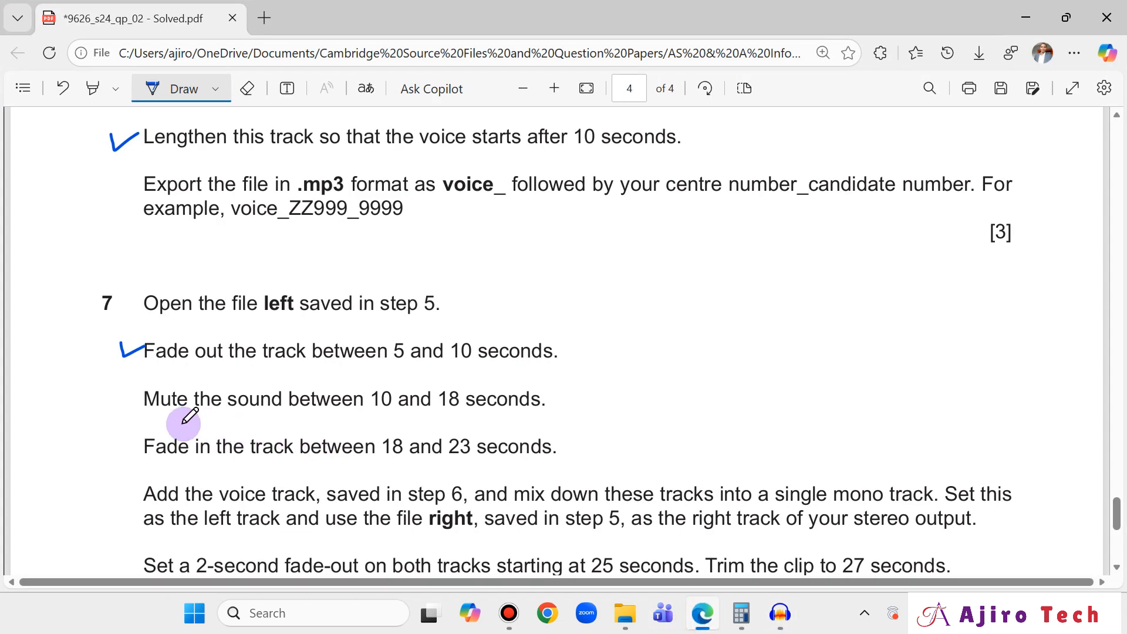
{"action": "left_click_drag", "start_coordinate": [100, 402], "coordinate": [131, 402]}
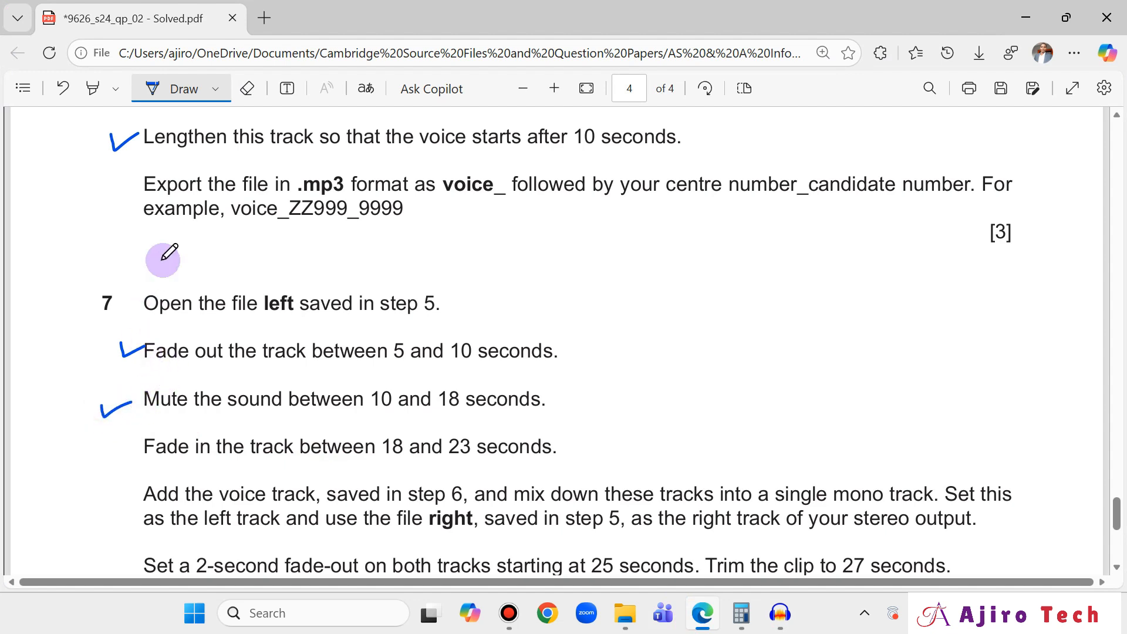
{"action": "left_click", "coordinate": [245, 89]}
{"action": "left_click", "coordinate": [109, 409]}
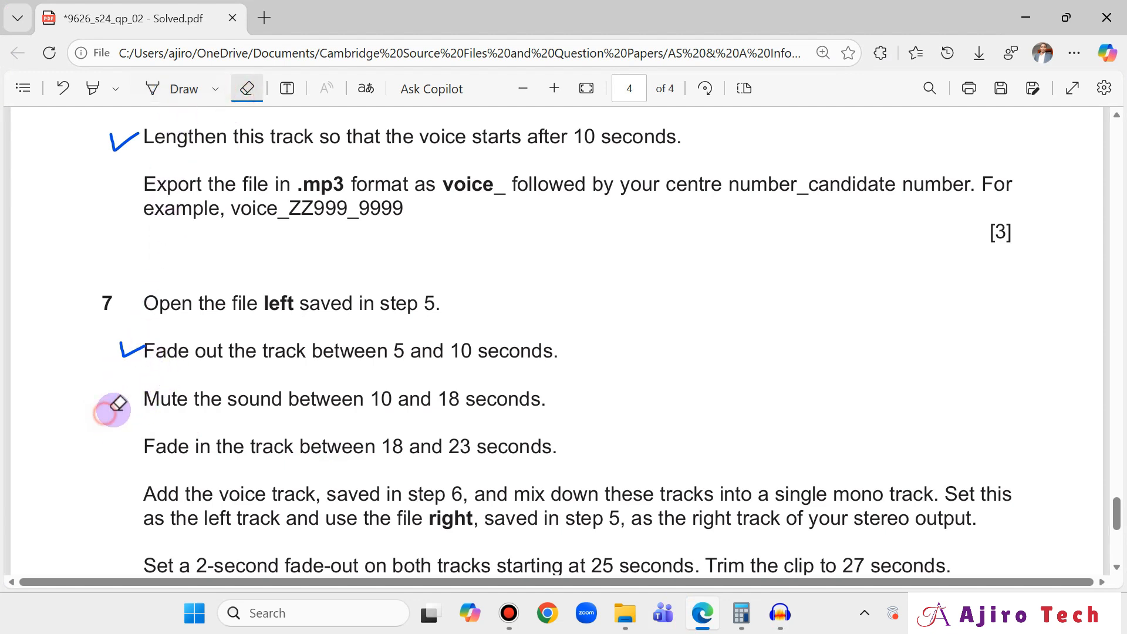
{"action": "left_click", "coordinate": [152, 88]}
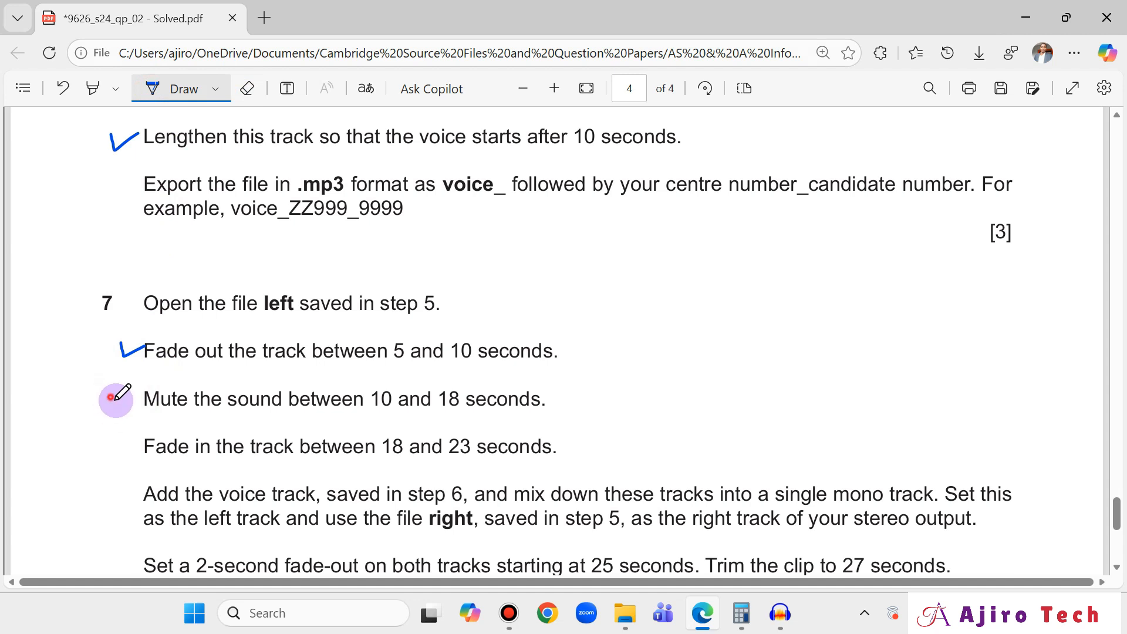
{"action": "left_click_drag", "start_coordinate": [110, 397], "coordinate": [150, 392]}
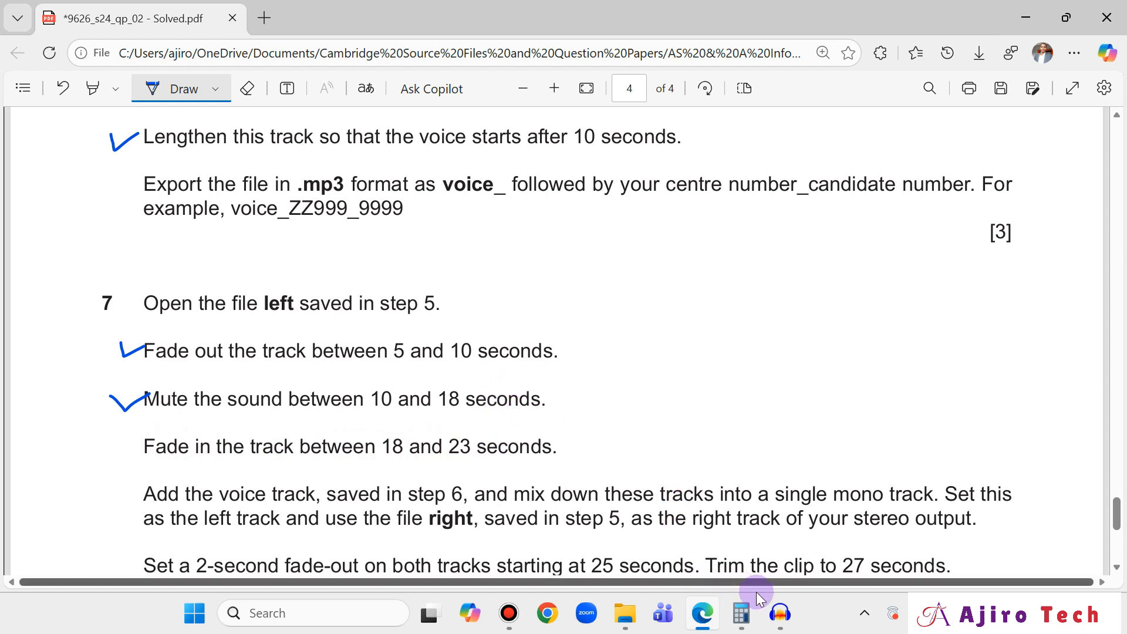
{"action": "left_click", "coordinate": [780, 613]}
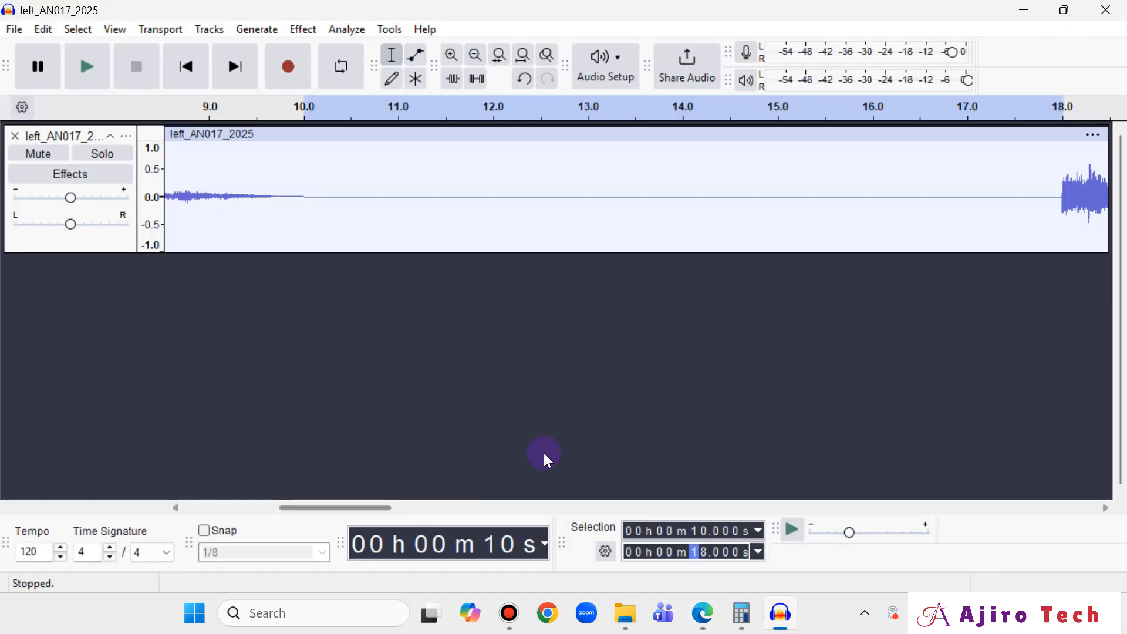
Step: Select 18.000 to 23.000 seconds on the left_AN017_2025 track
{"action": "left_click_drag", "start_coordinate": [342, 505], "coordinate": [432, 523]}
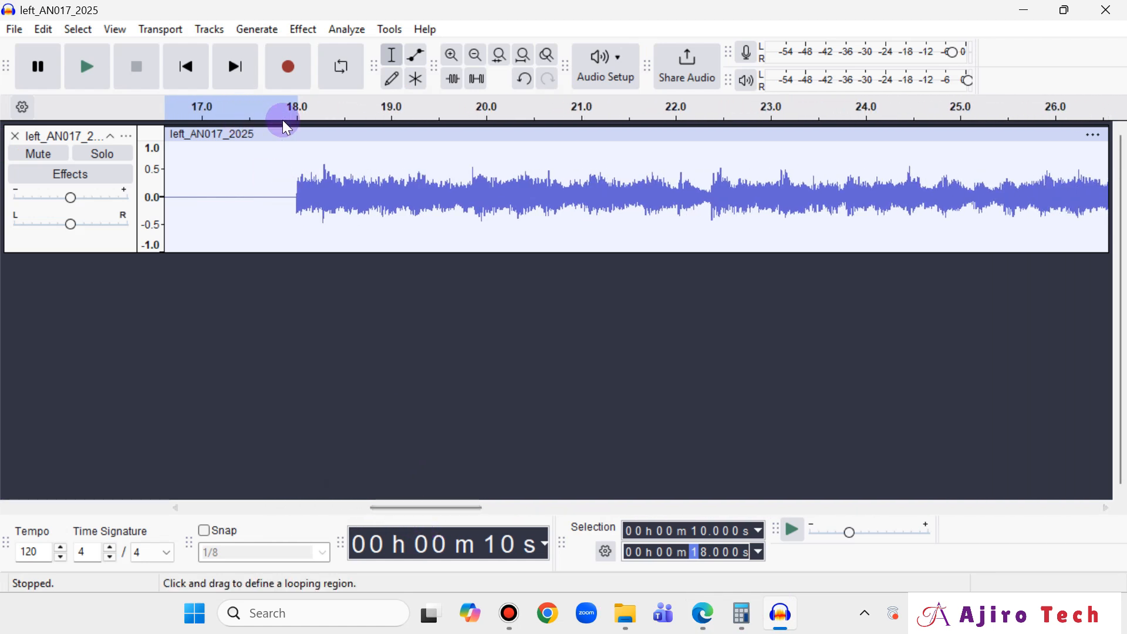
{"action": "left_click", "coordinate": [295, 184]}
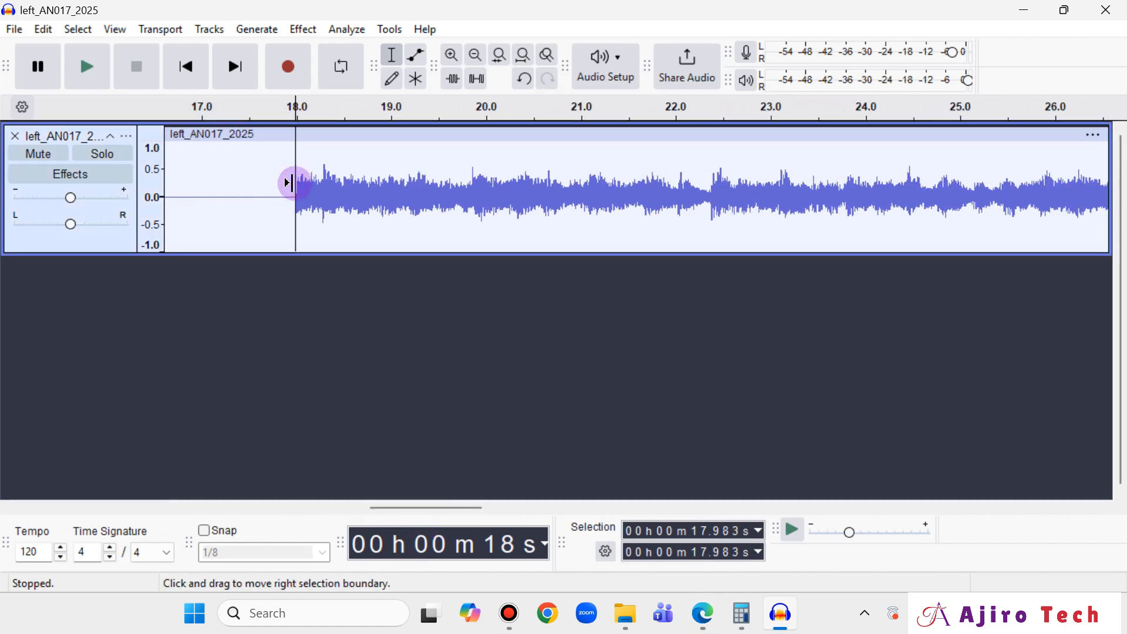
{"action": "left_click_drag", "start_coordinate": [295, 187], "coordinate": [769, 207]}
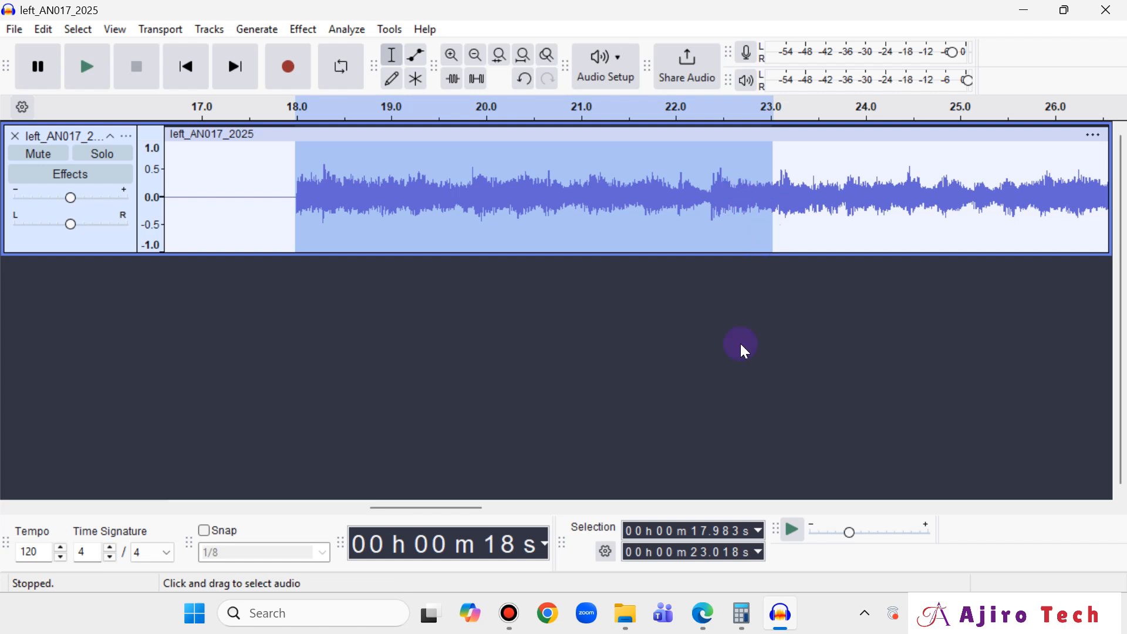
{"action": "left_click", "coordinate": [702, 532]}
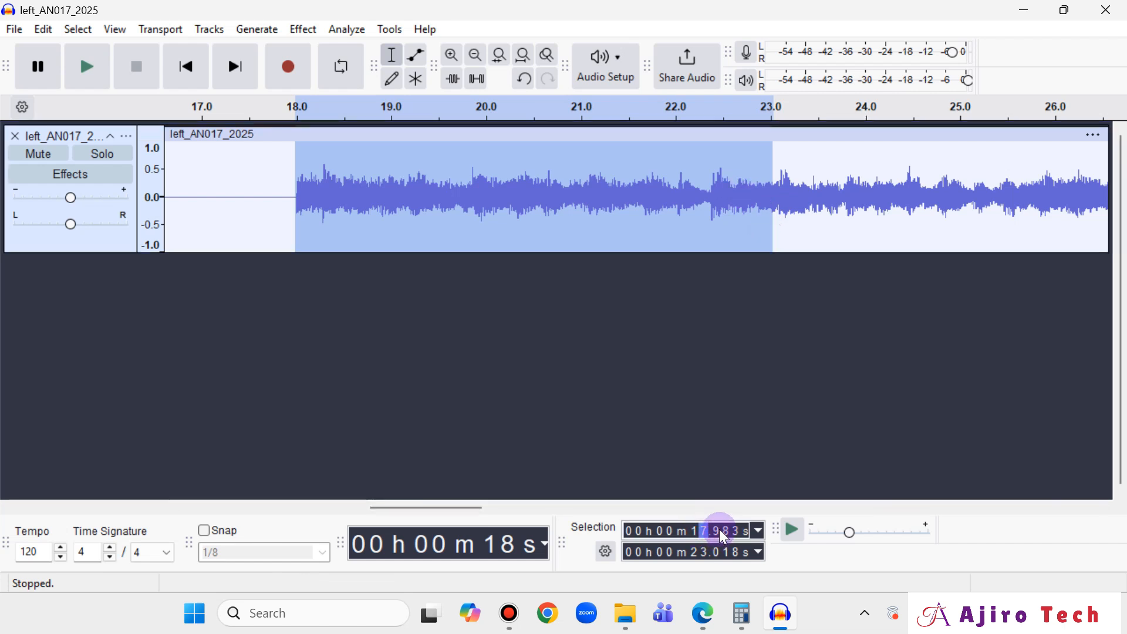
{"action": "type", "text": "8."}
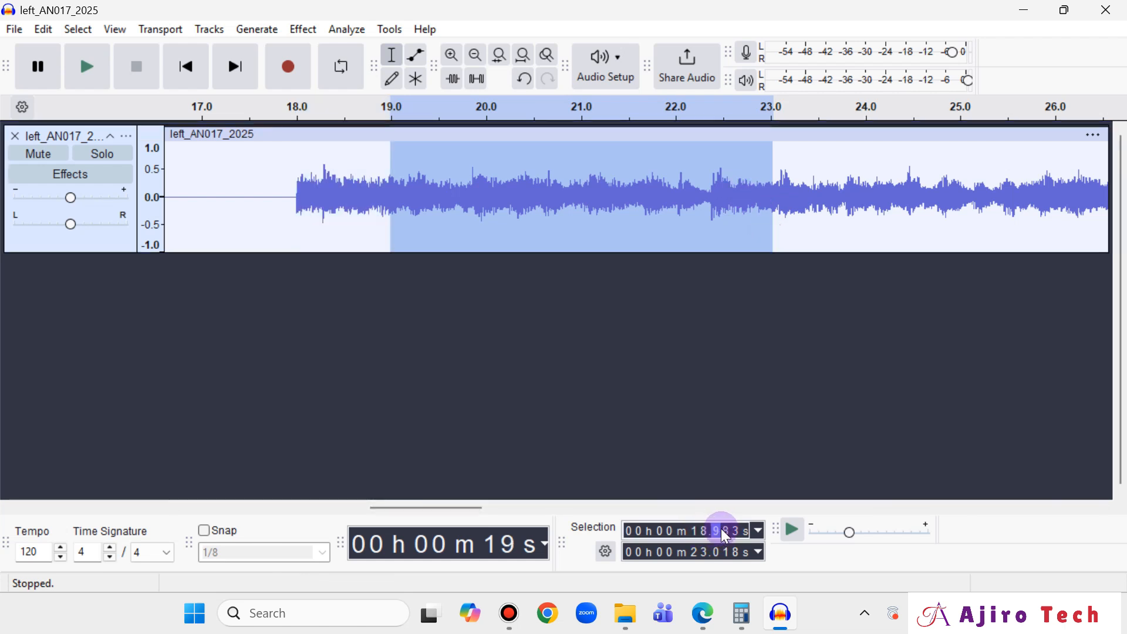
{"action": "type", "text": "000"}
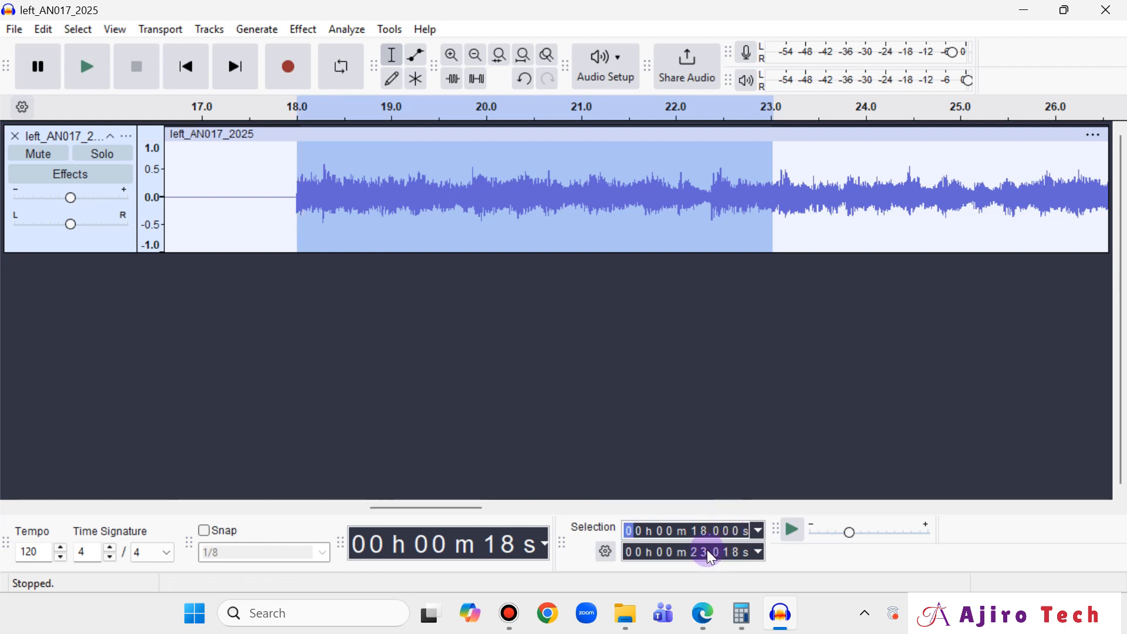
{"action": "left_click", "coordinate": [716, 552]}
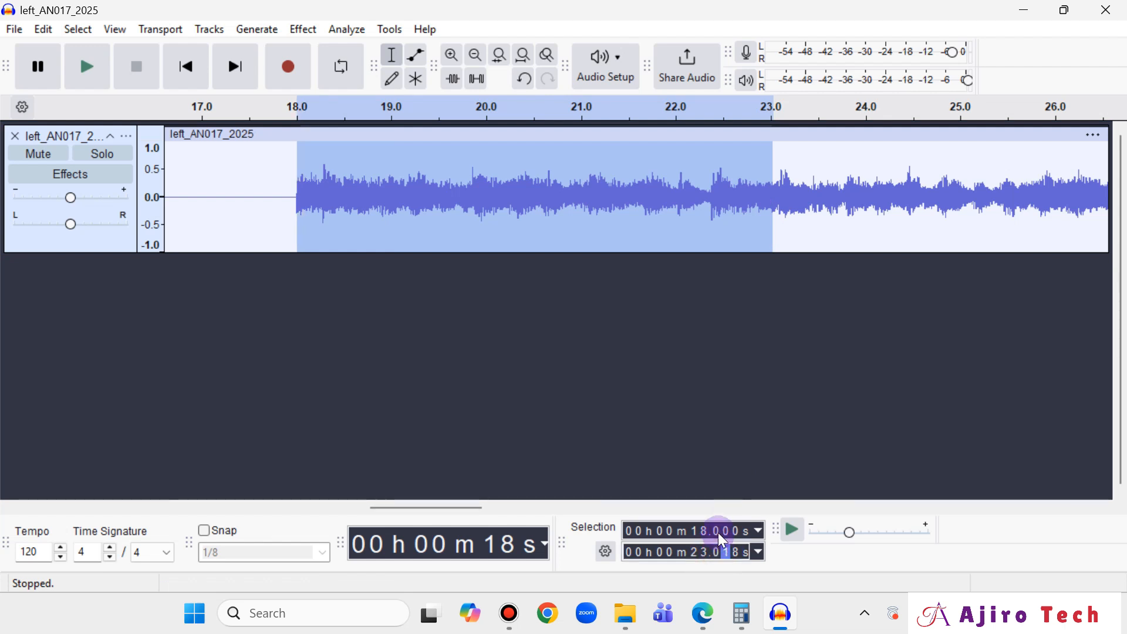
{"action": "type", "text": "00"}
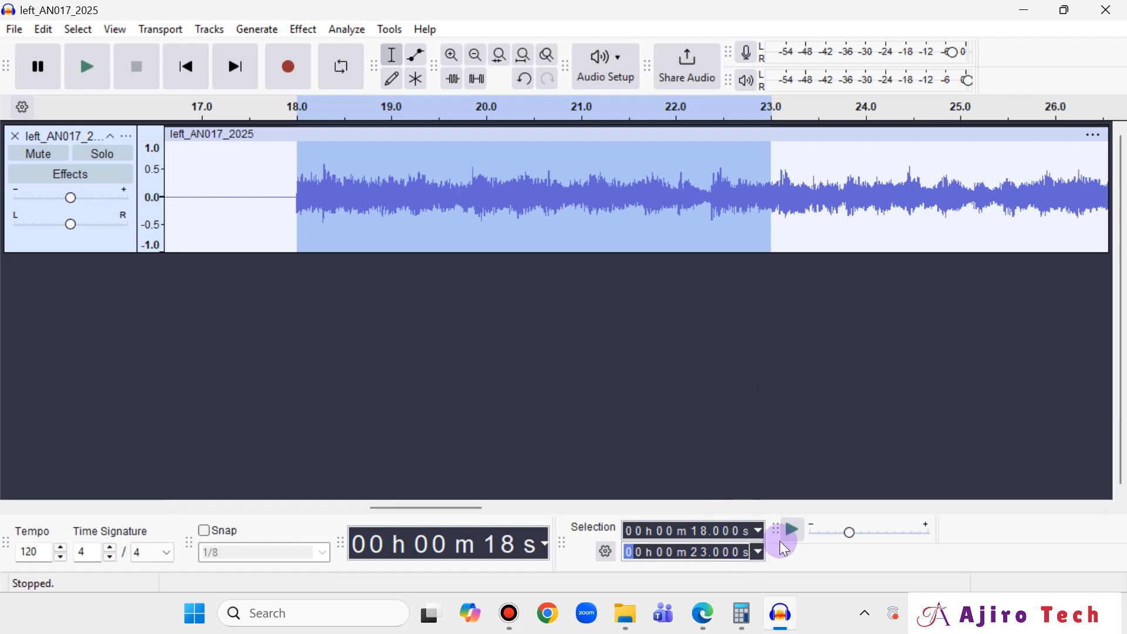
Step: Apply Fading > Fade In to the 18–23 s selection and return to the task PDF
{"action": "left_click", "coordinate": [304, 31]}
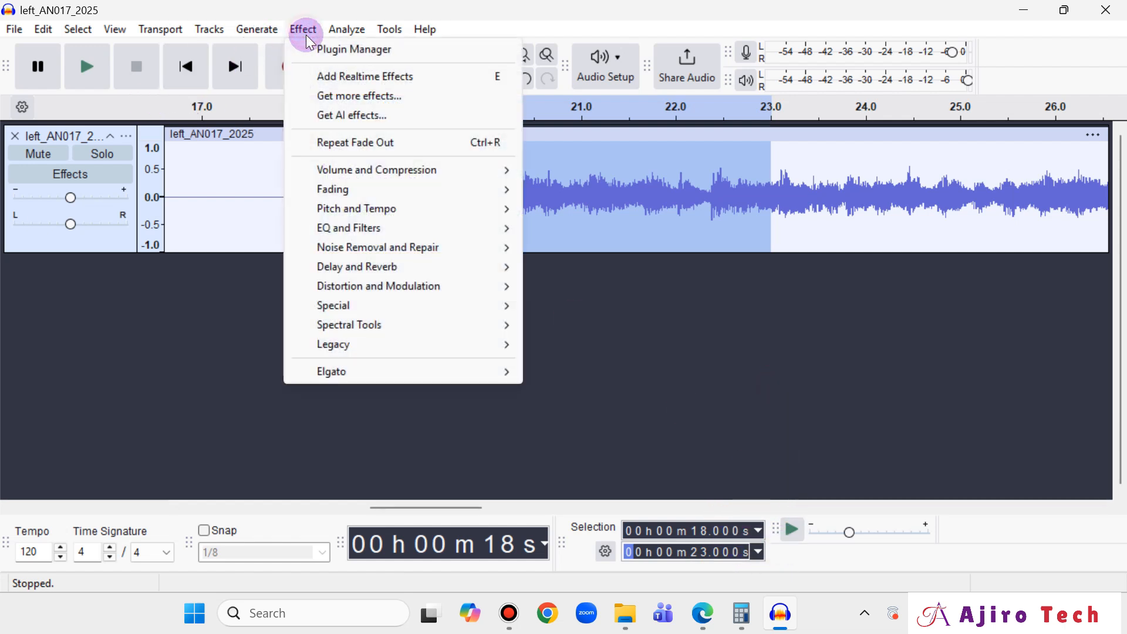
{"action": "left_click", "coordinate": [396, 190]}
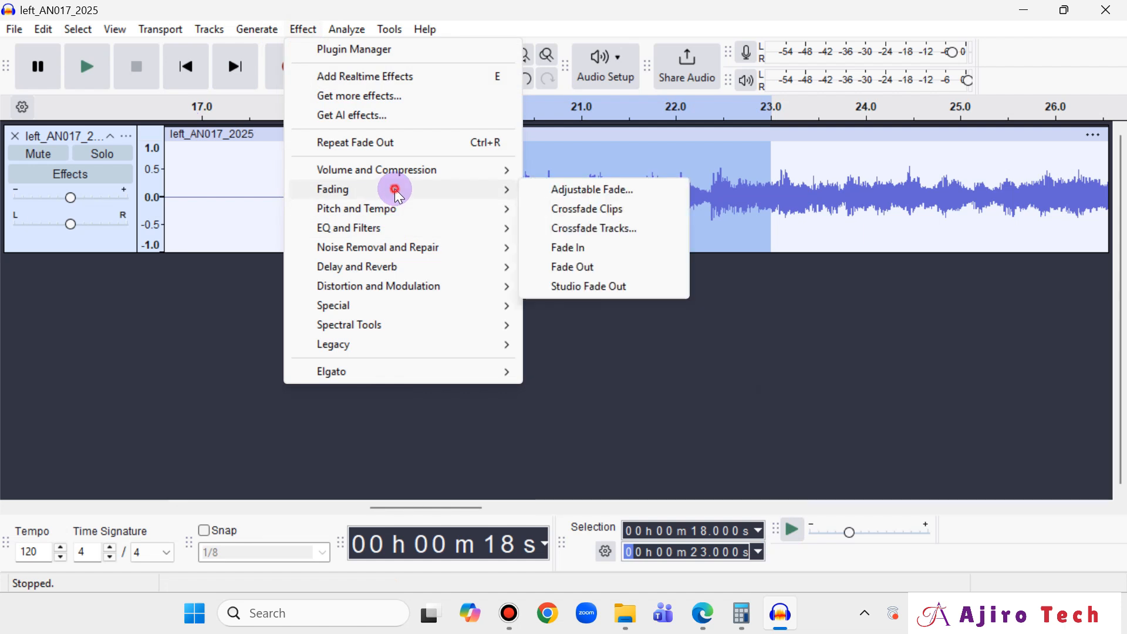
{"action": "left_click", "coordinate": [576, 249]}
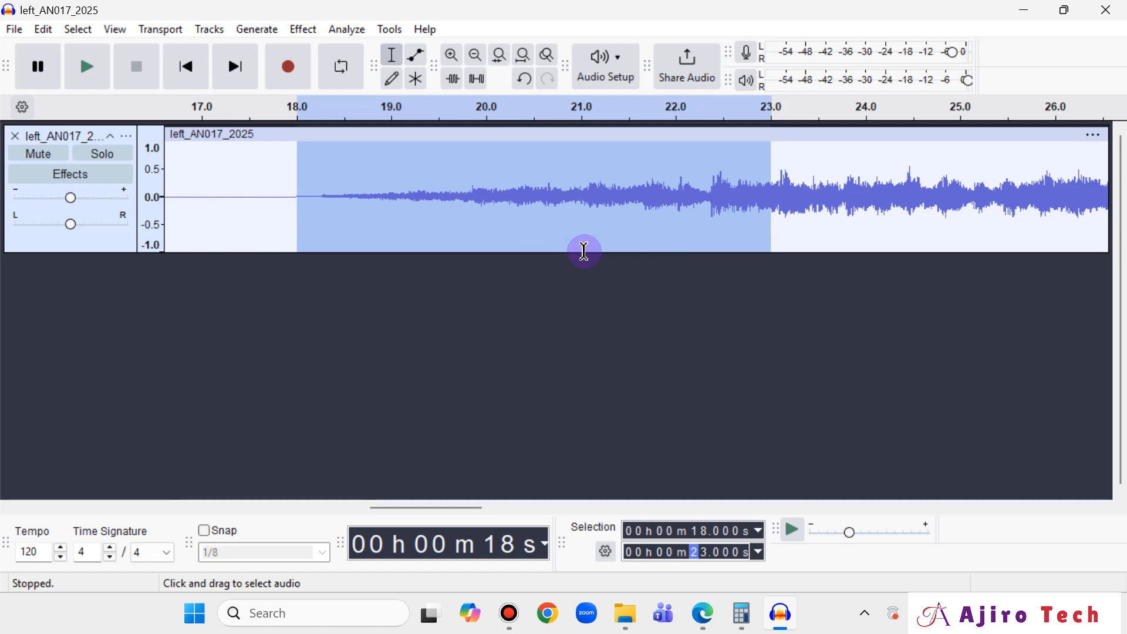
{"action": "left_click", "coordinate": [702, 613]}
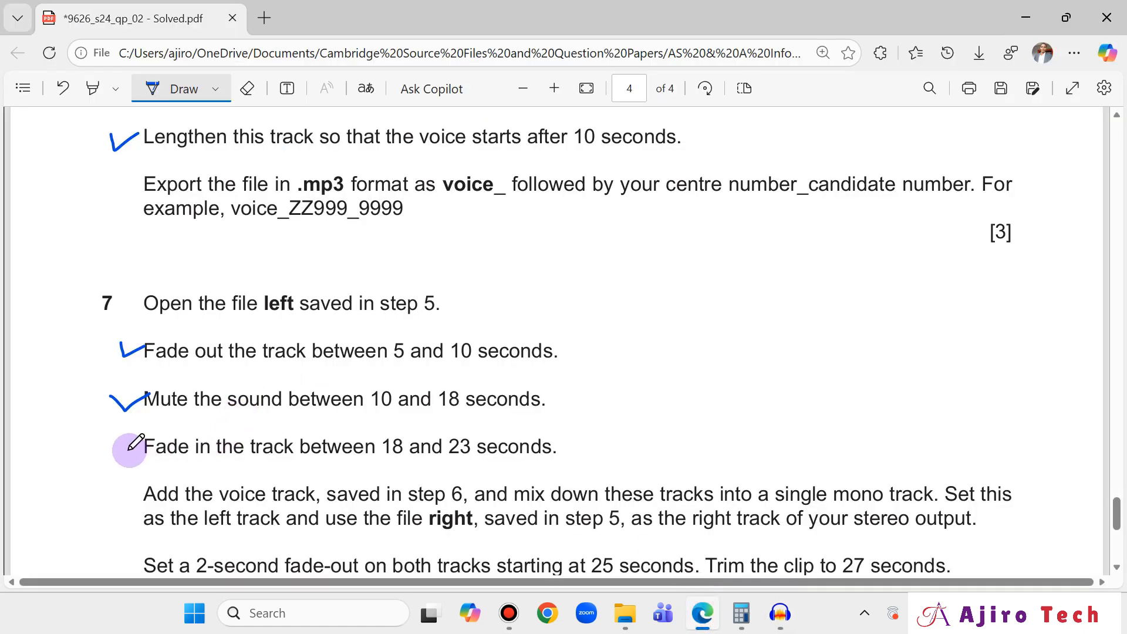
Step: Tick the fade-in step on the exam paper, scroll down, and return to Audacity
{"action": "left_click_drag", "start_coordinate": [116, 449], "coordinate": [148, 439]}
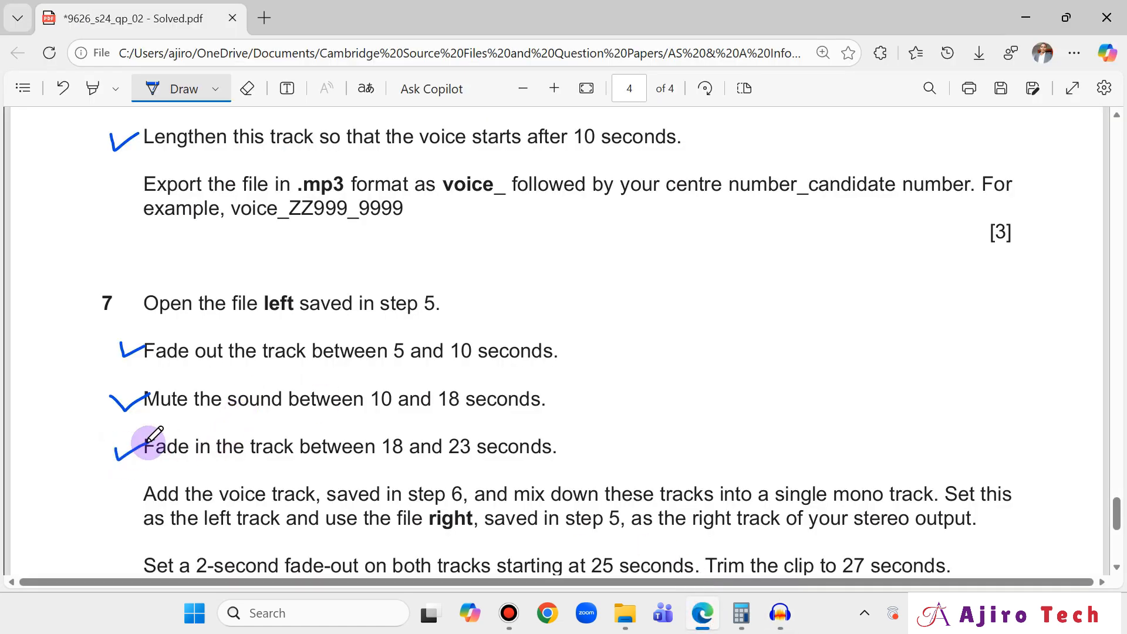
{"action": "scroll", "coordinate": [294, 376], "scroll_direction": "down", "scroll_amount": 2}
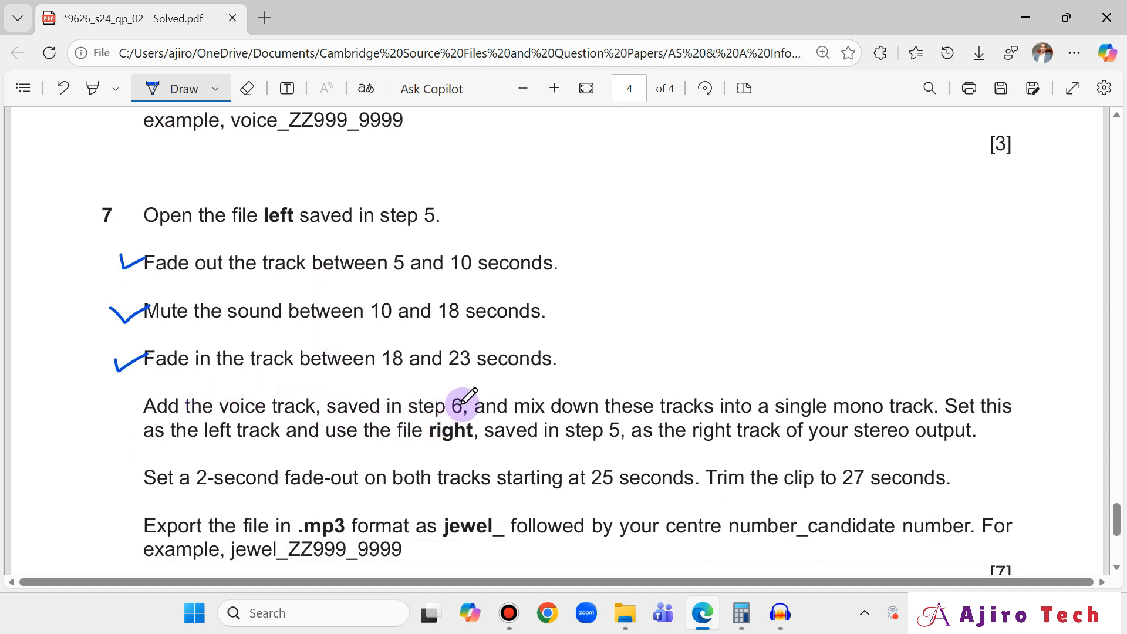
{"action": "left_click", "coordinate": [780, 613]}
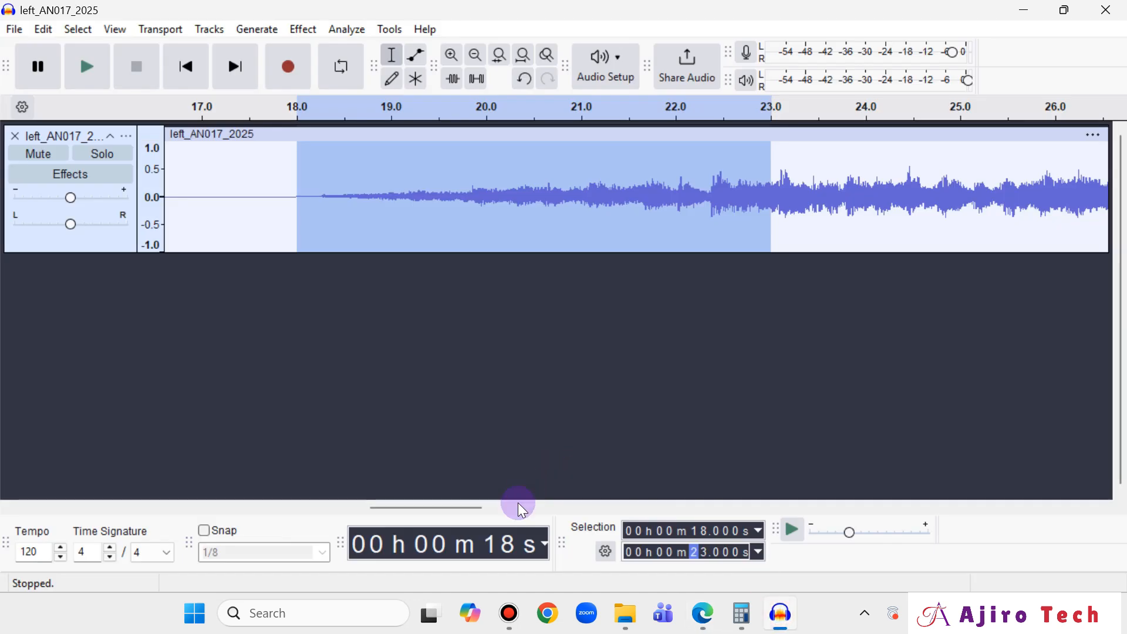
Step: Scroll to the start of left_AN017_2025 and zoom out to show its first 20 seconds
{"action": "left_click_drag", "start_coordinate": [435, 508], "coordinate": [218, 506]}
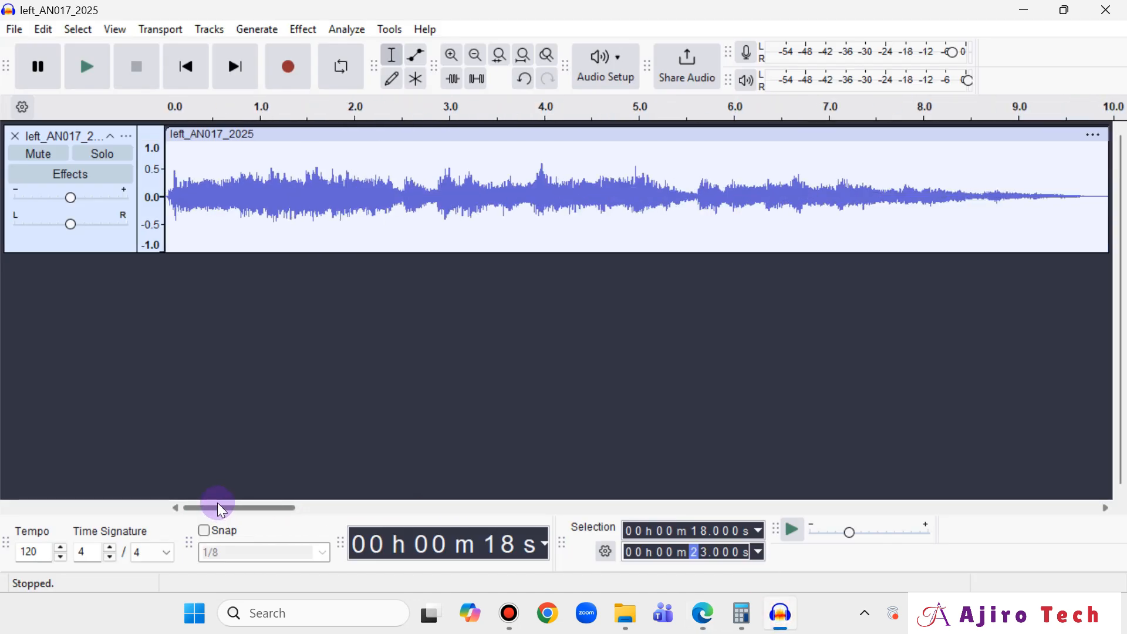
{"action": "left_click", "coordinate": [477, 55]}
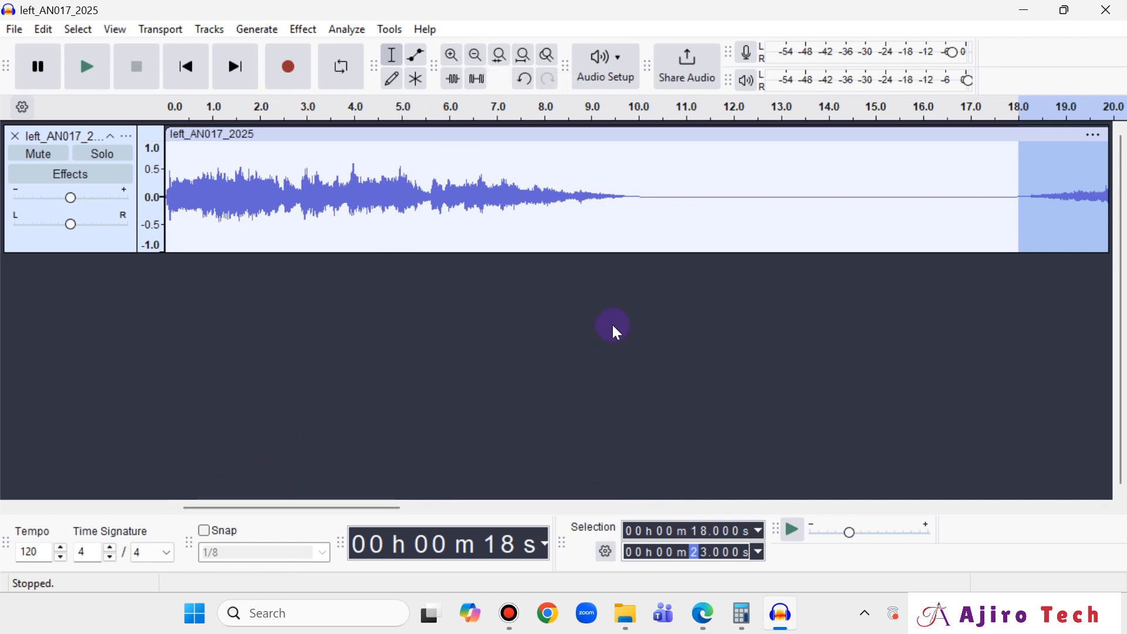
Step: Drag voice_AN017_2025 from File Explorer into Audacity as a second track
{"action": "left_click", "coordinate": [623, 612]}
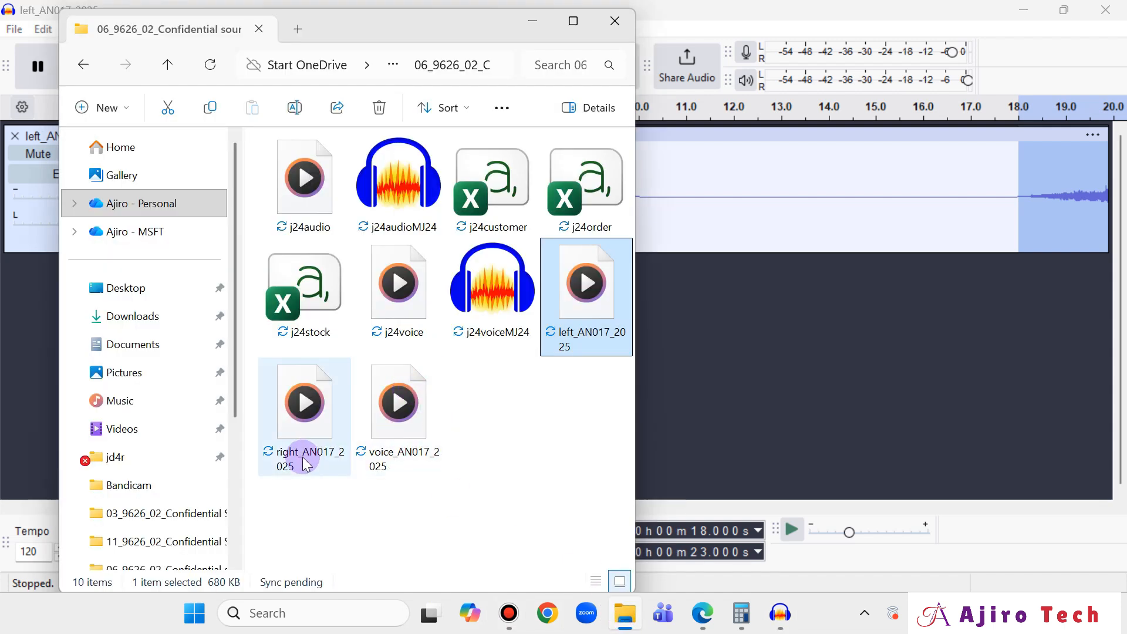
{"action": "left_click", "coordinate": [403, 424]}
{"action": "left_click_drag", "start_coordinate": [399, 423], "coordinate": [862, 424]}
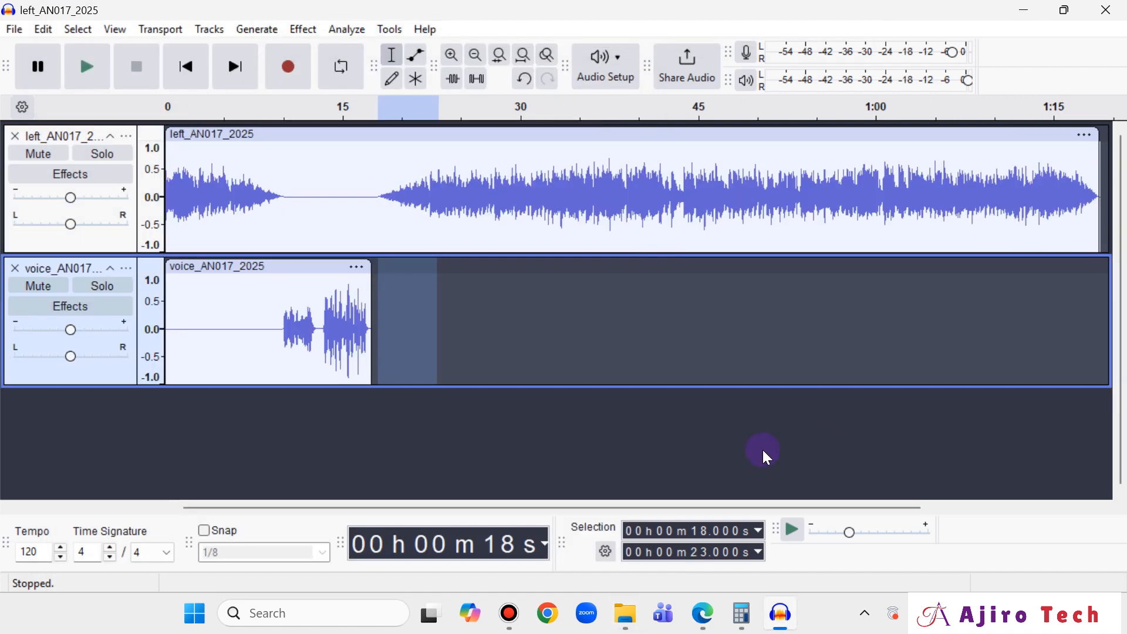
Step: Tick the add-voice-track step on the exam paper and return to Audacity
{"action": "left_click", "coordinate": [702, 613]}
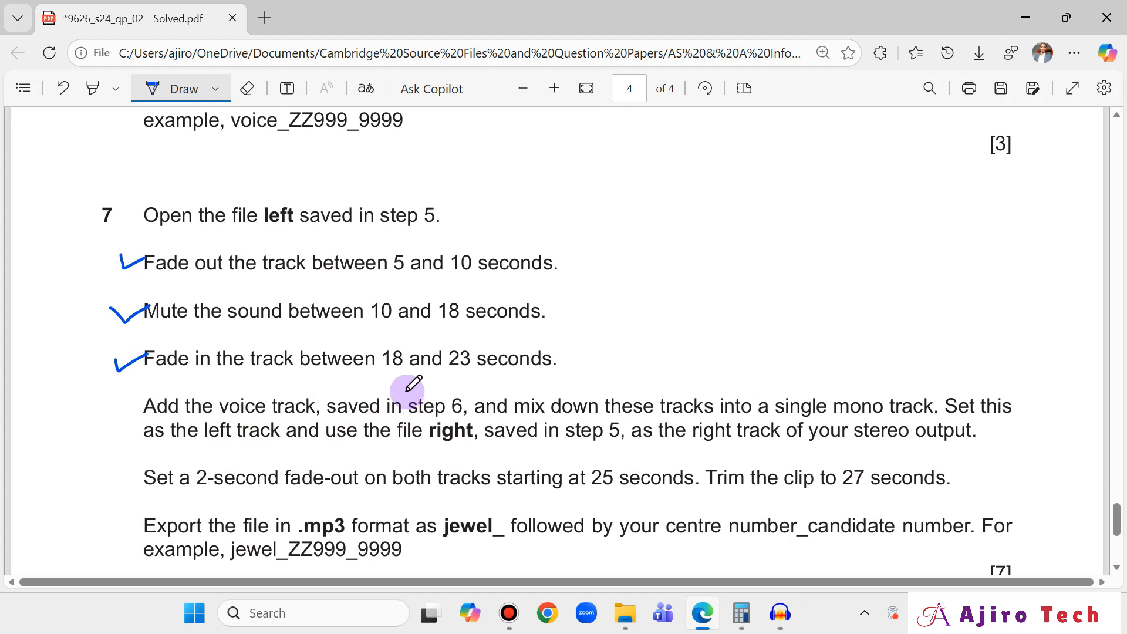
{"action": "left_click_drag", "start_coordinate": [405, 389], "coordinate": [434, 384]}
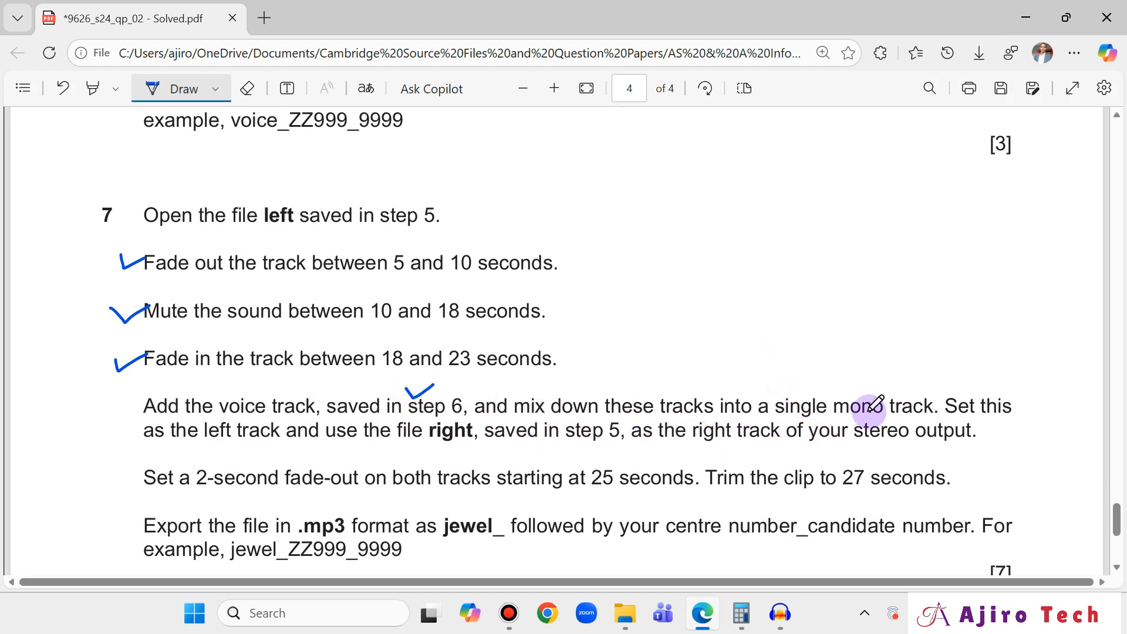
{"action": "left_click", "coordinate": [780, 612]}
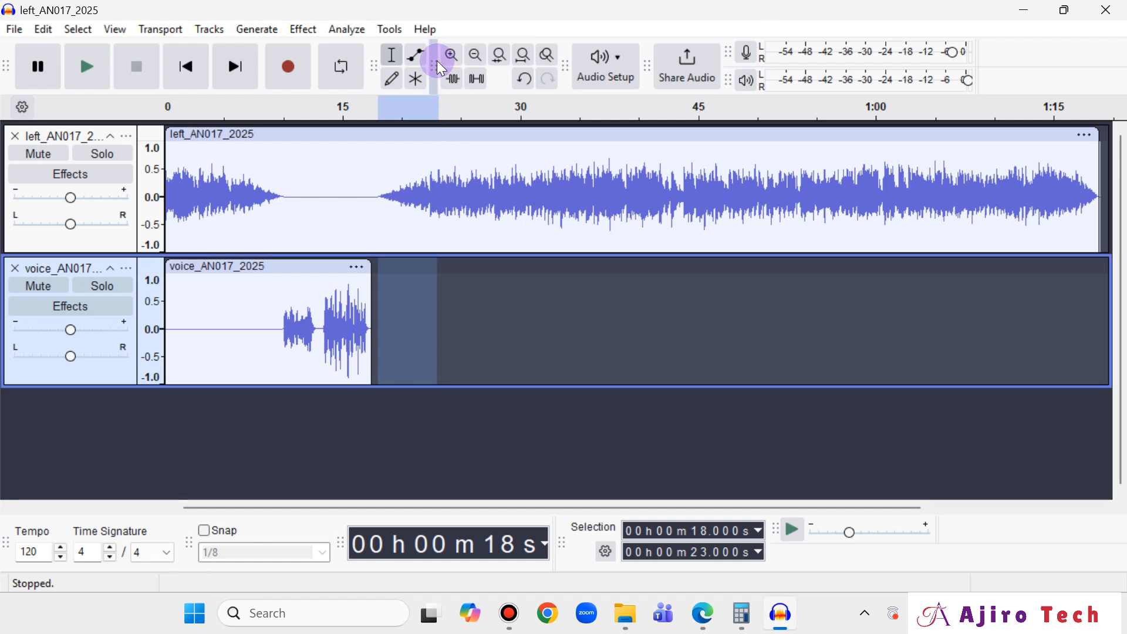
Step: Select all audio and use Mix and Render to New Track to create Mix 1 from both tracks
{"action": "left_click", "coordinate": [77, 29]}
{"action": "left_click", "coordinate": [87, 53]}
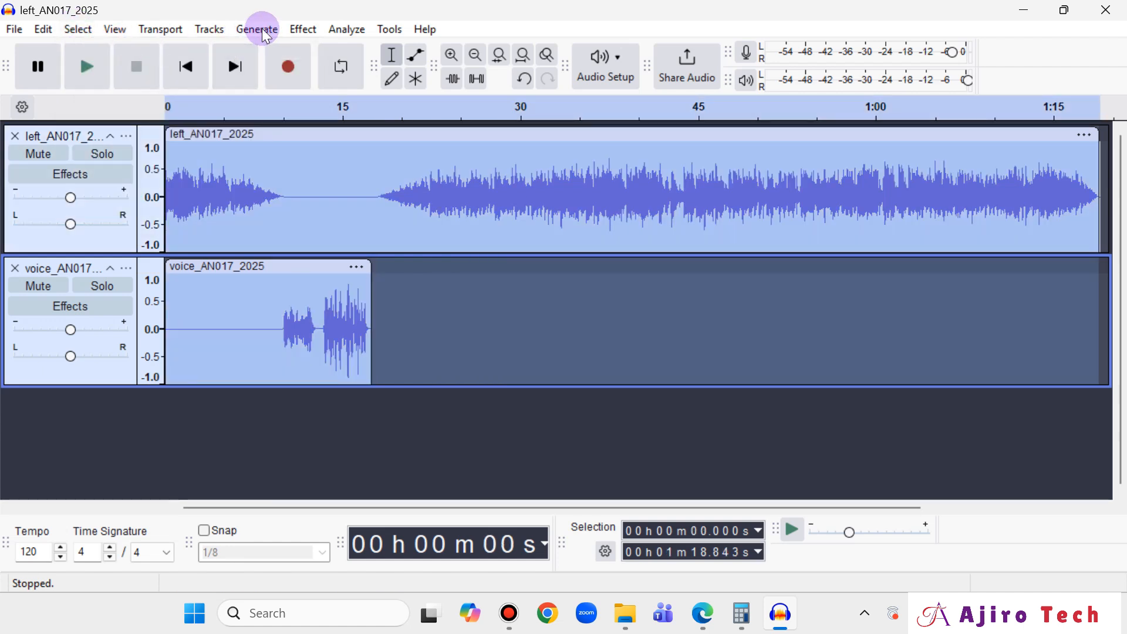
{"action": "left_click", "coordinate": [302, 29]}
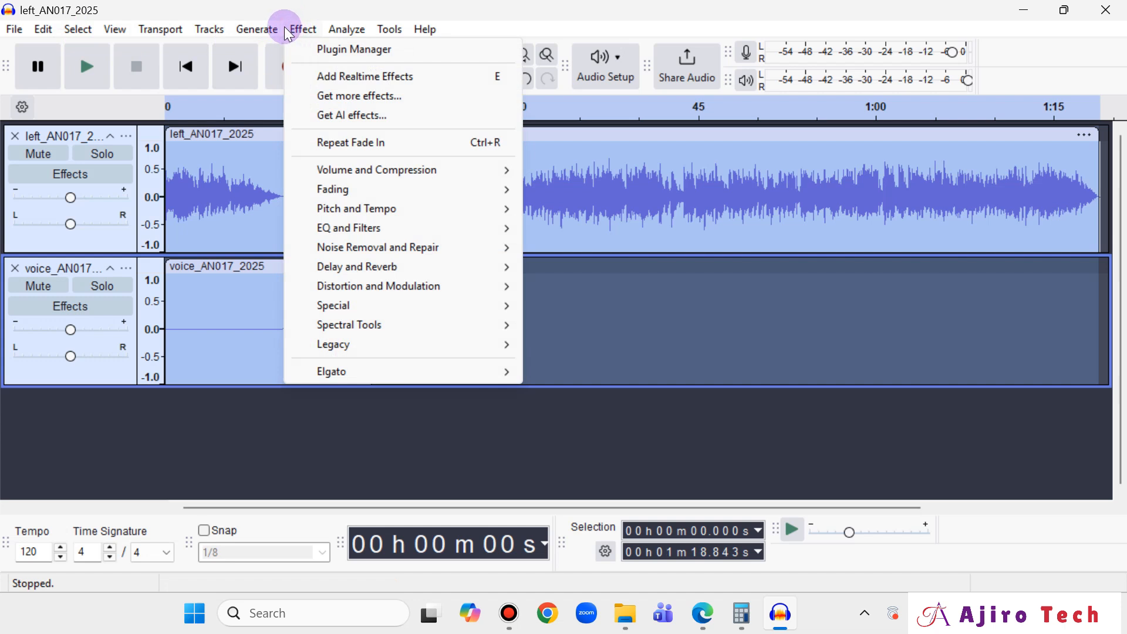
{"action": "mouse_move", "coordinate": [210, 29]}
{"action": "mouse_move", "coordinate": [226, 77]}
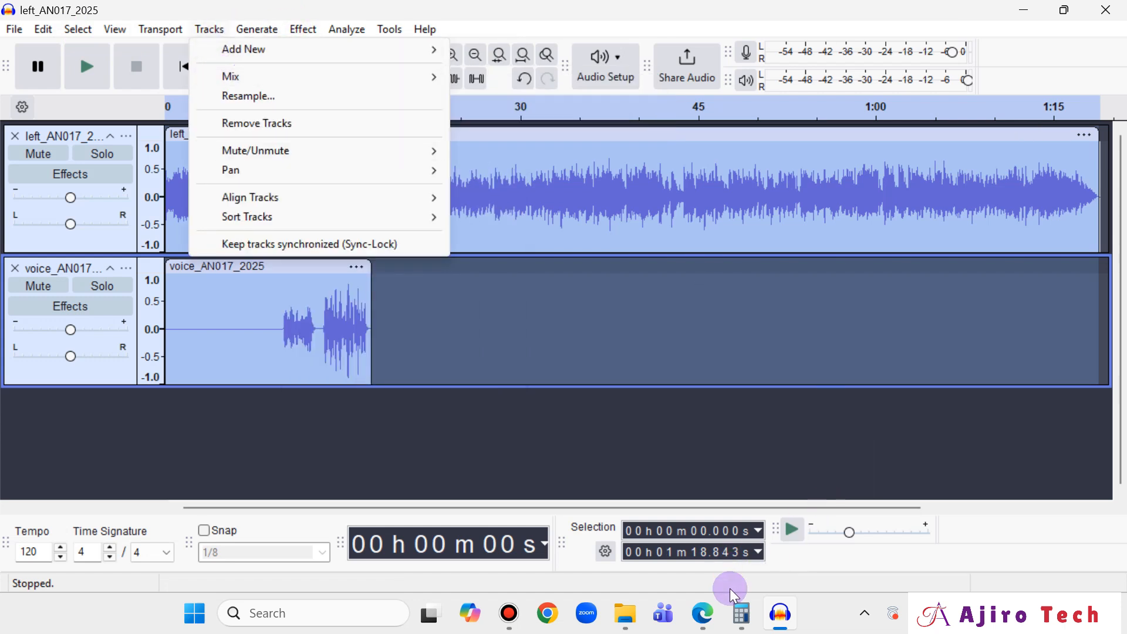
{"action": "left_click", "coordinate": [704, 614]}
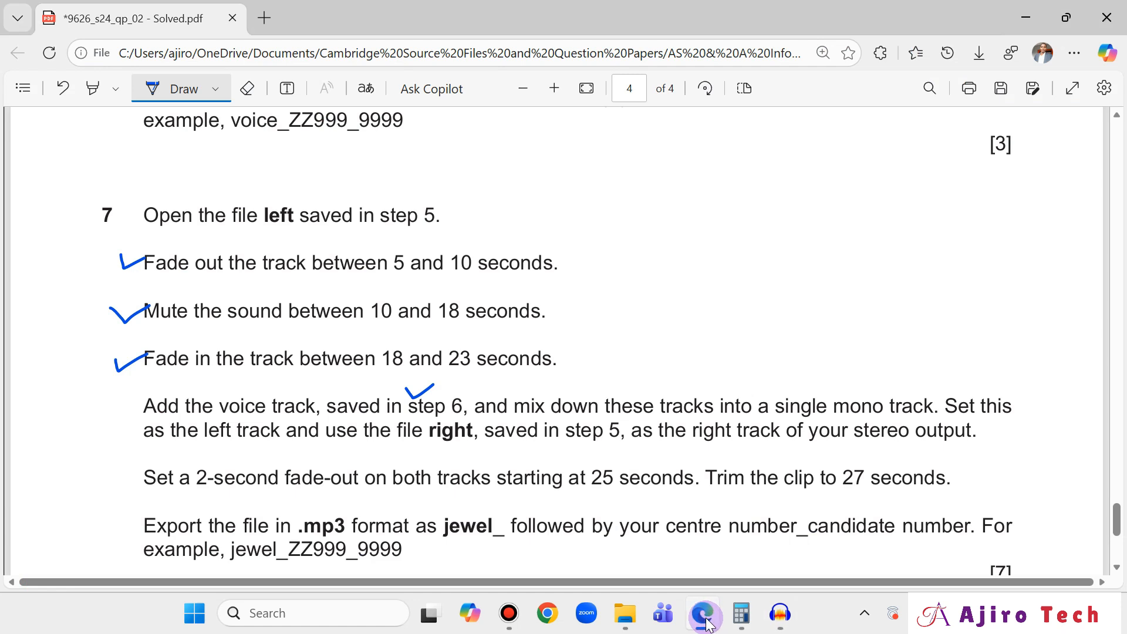
{"action": "left_click", "coordinate": [778, 615]}
{"action": "left_click", "coordinate": [209, 29]}
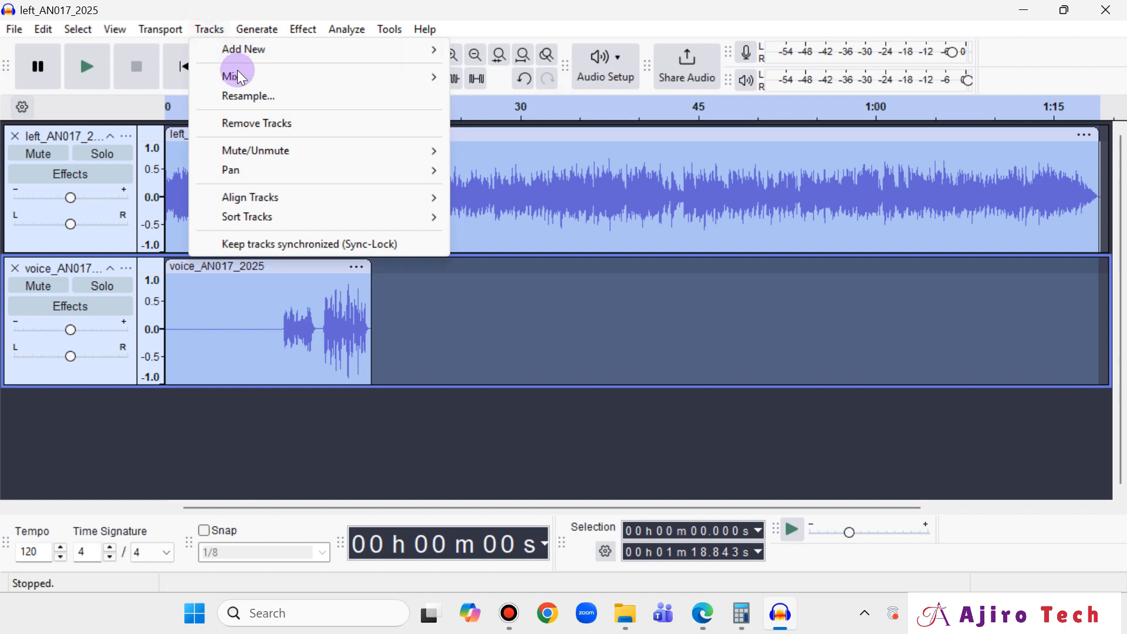
{"action": "mouse_move", "coordinate": [241, 79]}
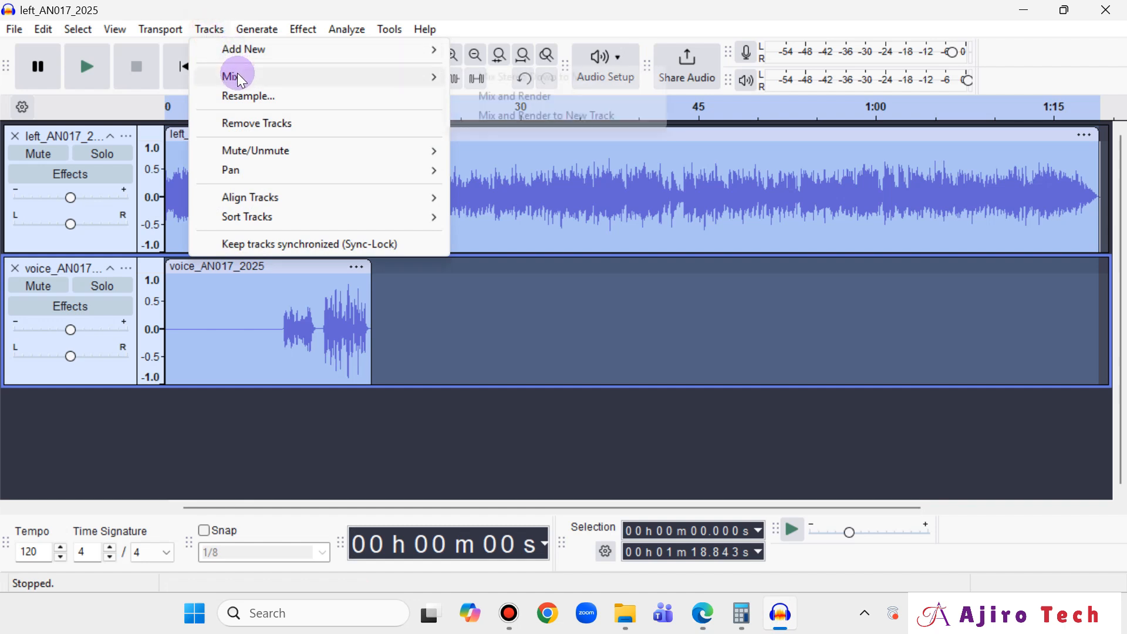
{"action": "left_click", "coordinate": [532, 120]}
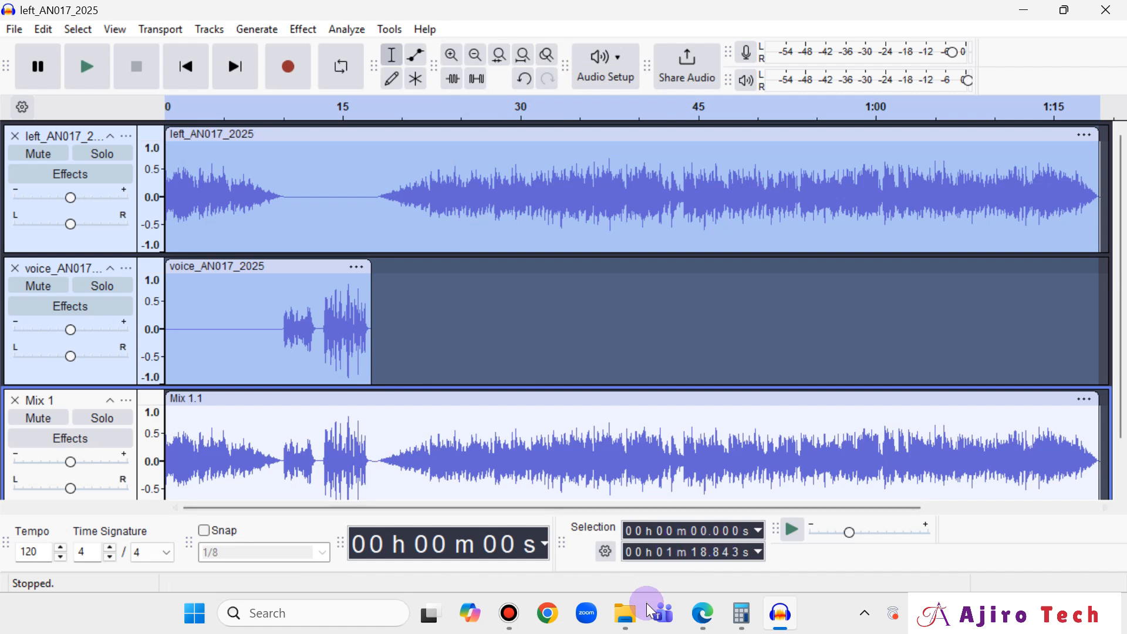
Step: Tick the mix-down-to-single-mono instruction in question 7 and return to Audacity
{"action": "left_click", "coordinate": [702, 614]}
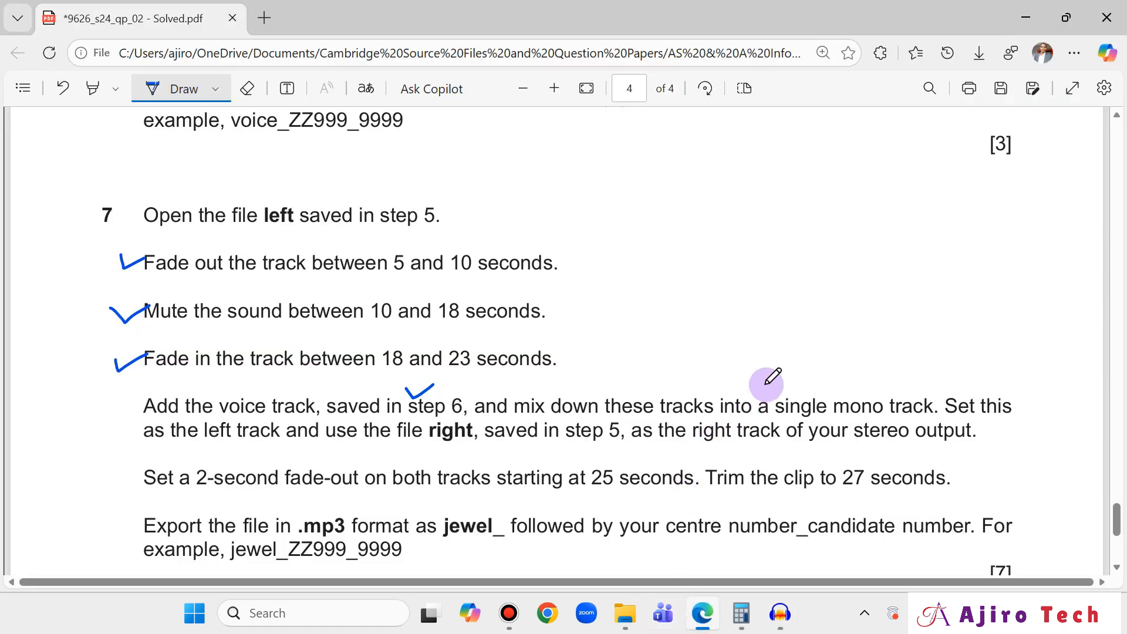
{"action": "left_click_drag", "start_coordinate": [803, 392], "coordinate": [821, 381]}
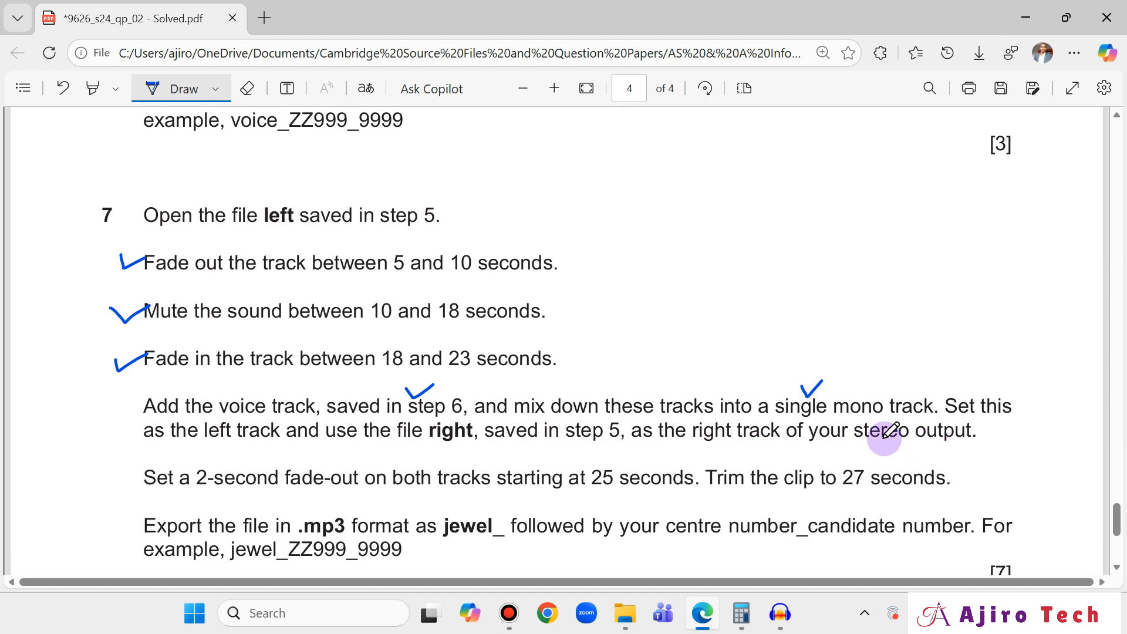
{"action": "left_click", "coordinate": [780, 613]}
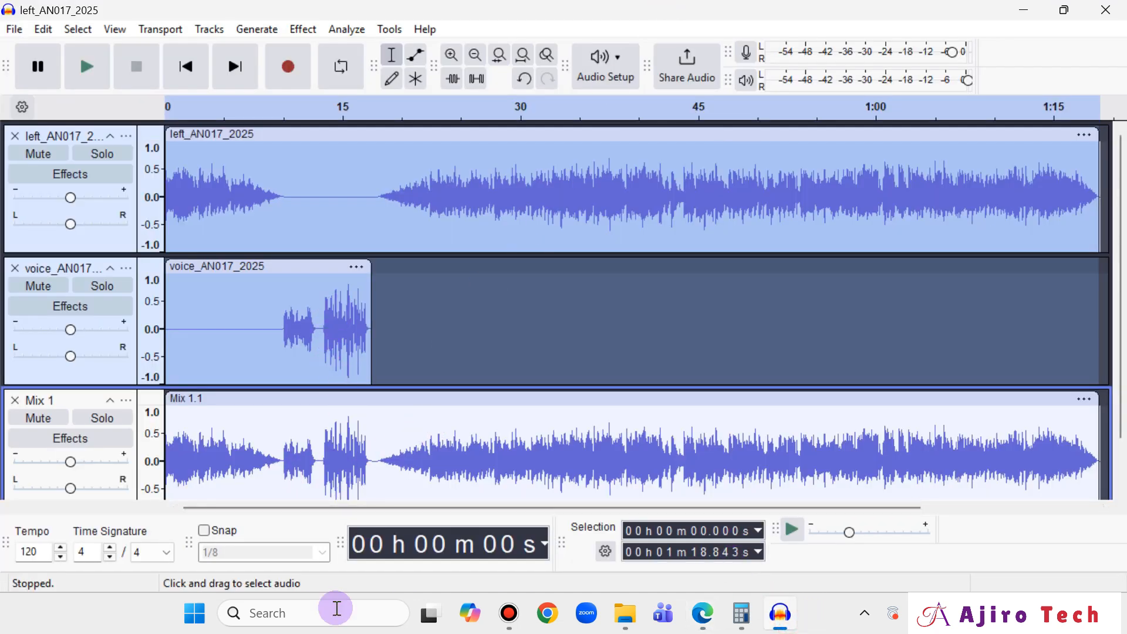
Step: Delete the voice_AN017_2025 and left_AN017_2025 tracks, leaving only Mix 1
{"action": "left_click", "coordinate": [127, 268]}
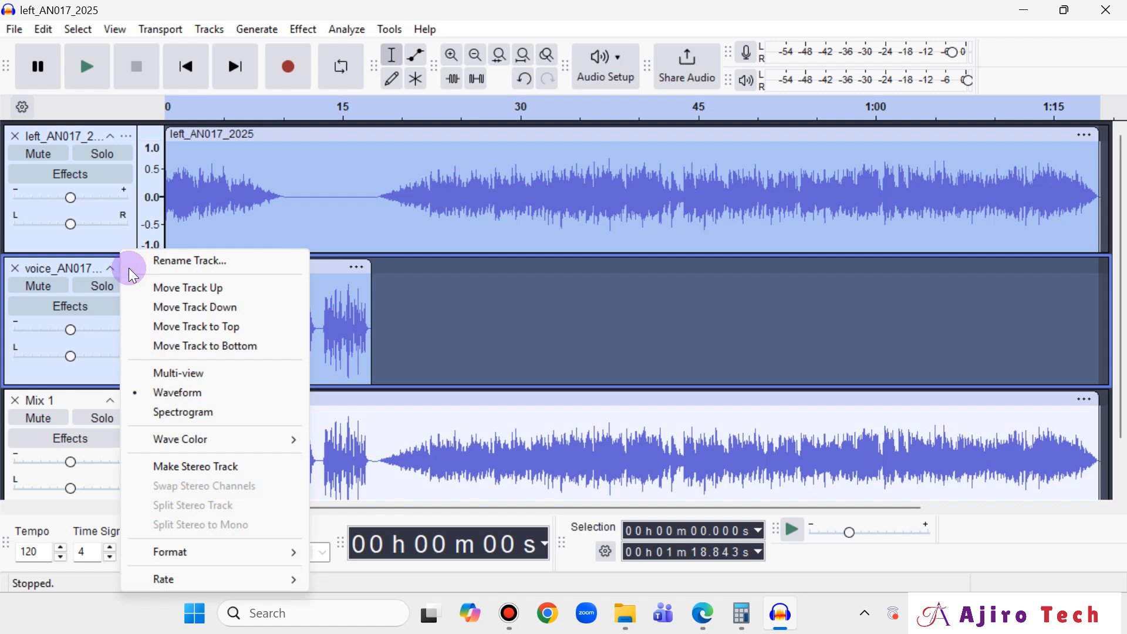
{"action": "left_click", "coordinate": [129, 265]}
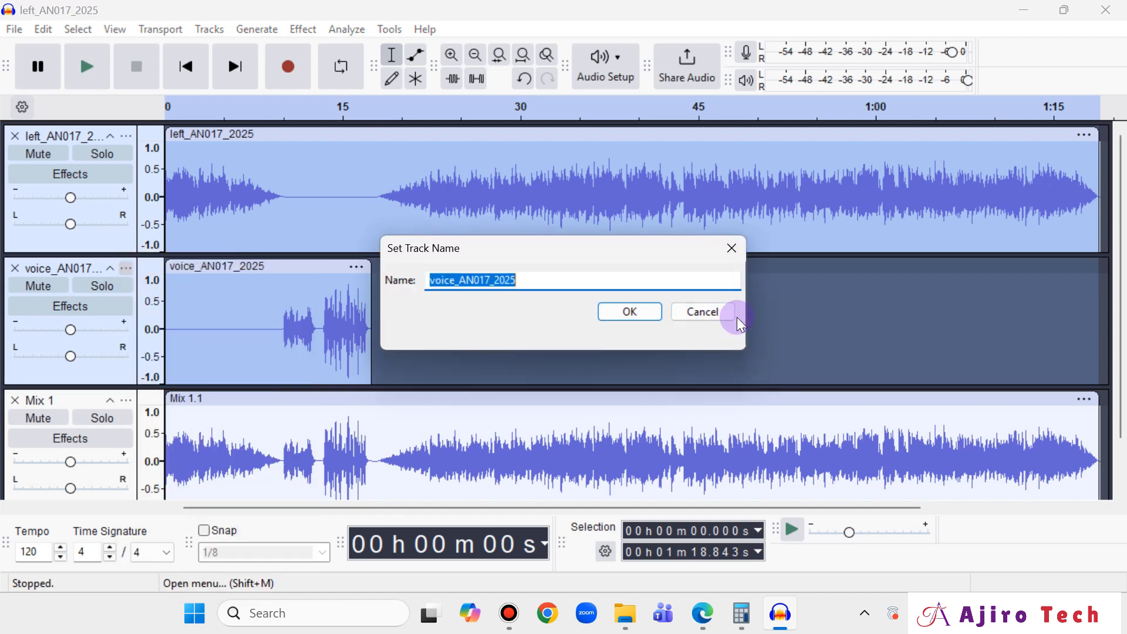
{"action": "left_click", "coordinate": [678, 311]}
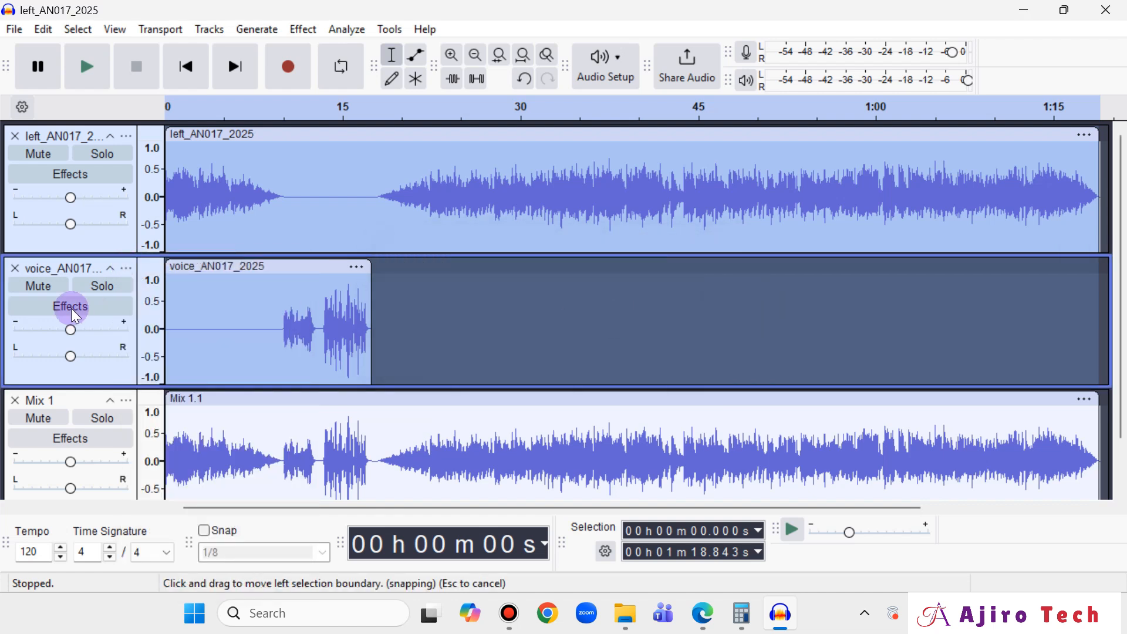
{"action": "left_click", "coordinate": [13, 269]}
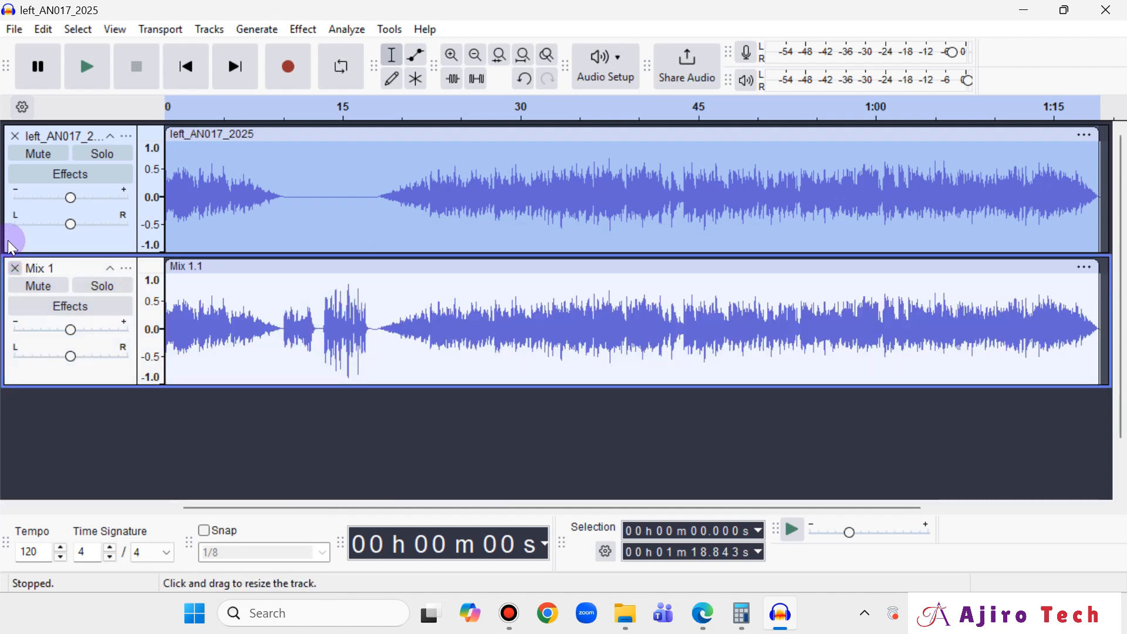
{"action": "left_click", "coordinate": [13, 137]}
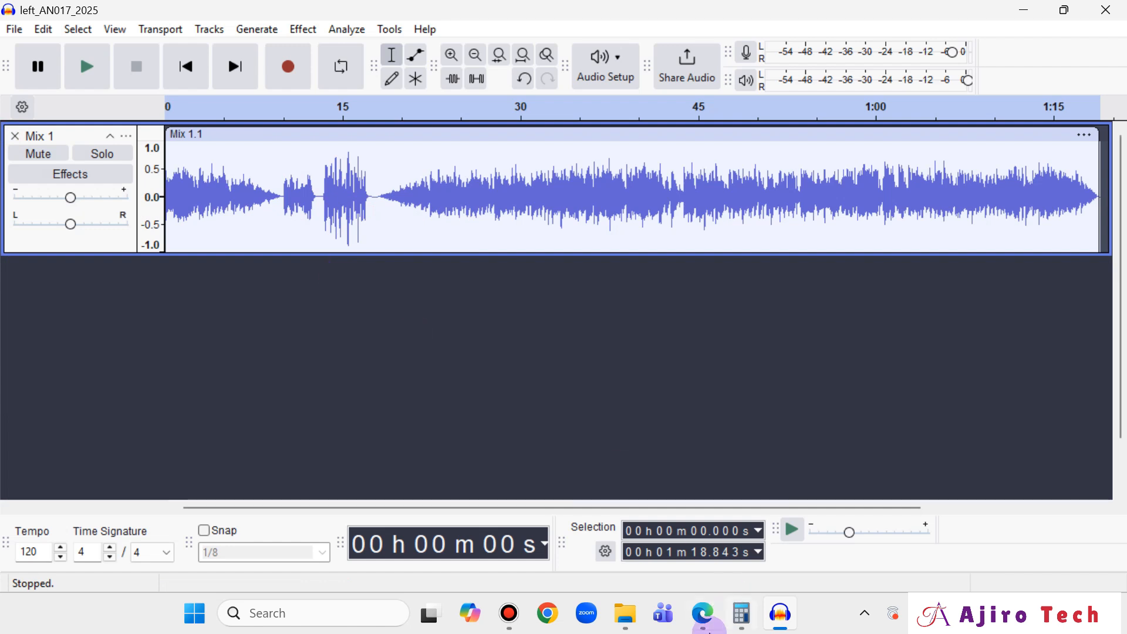
Step: Scroll through questions 5–7 on the exam paper PDF
{"action": "left_click", "coordinate": [708, 627]}
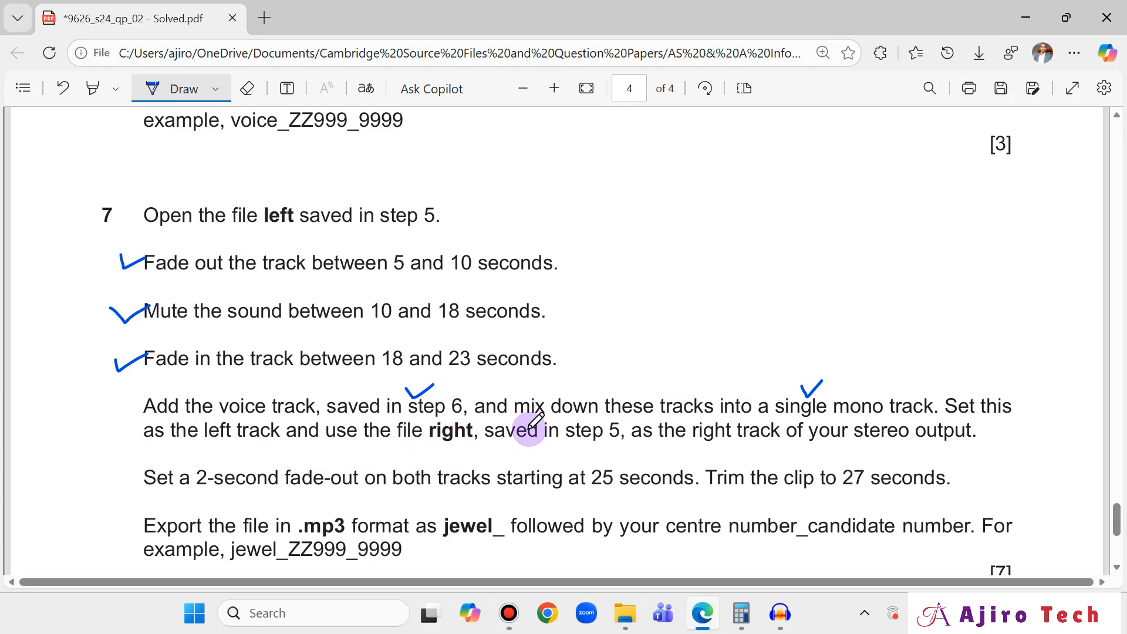
{"action": "scroll", "coordinate": [581, 379], "scroll_direction": "up", "scroll_amount": 12}
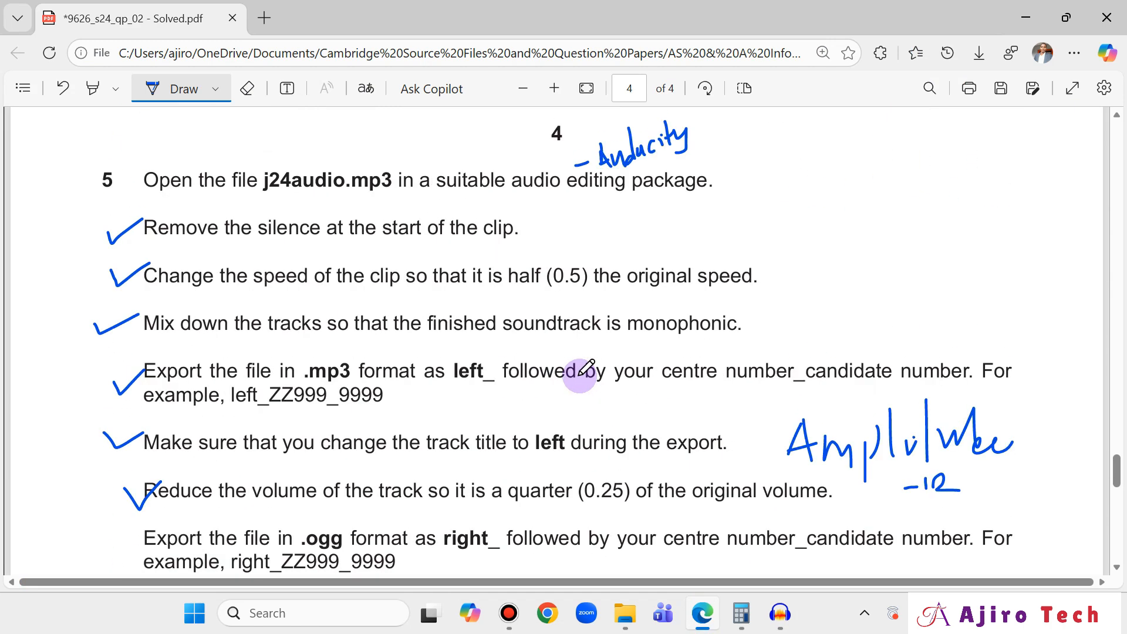
{"action": "scroll", "coordinate": [580, 376], "scroll_direction": "down", "scroll_amount": 3}
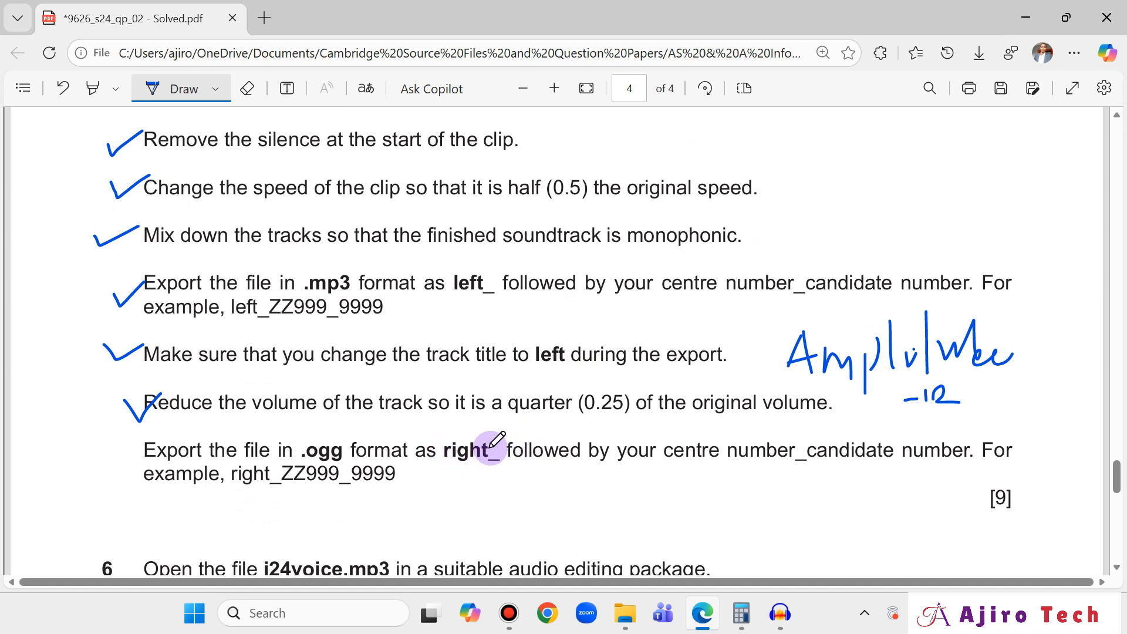
{"action": "scroll", "coordinate": [492, 444], "scroll_direction": "down", "scroll_amount": 10}
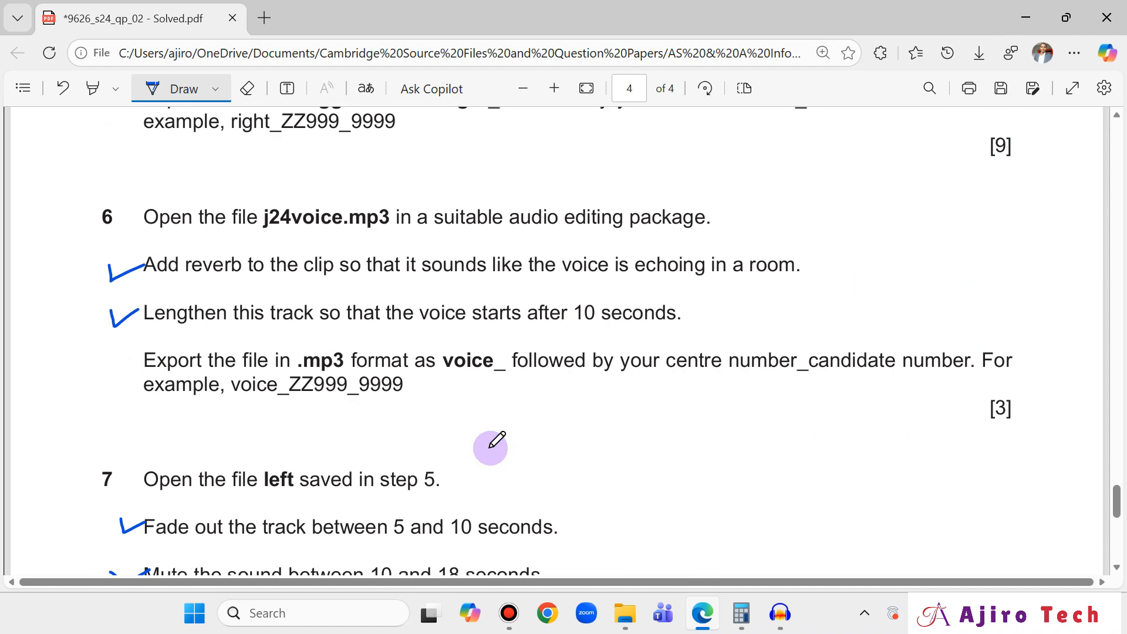
{"action": "scroll", "coordinate": [490, 447], "scroll_direction": "down", "scroll_amount": 10}
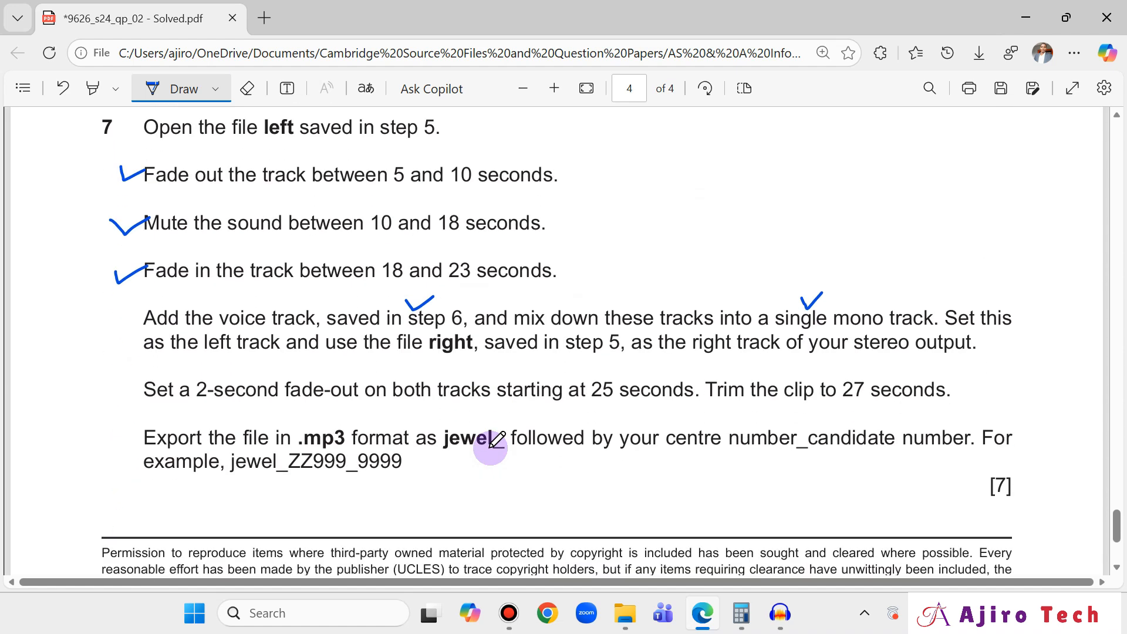
Step: Drag right_AN017_2025 from File Explorer into Audacity as a track below Mix 1
{"action": "left_click", "coordinate": [781, 613]}
{"action": "left_click", "coordinate": [626, 617]}
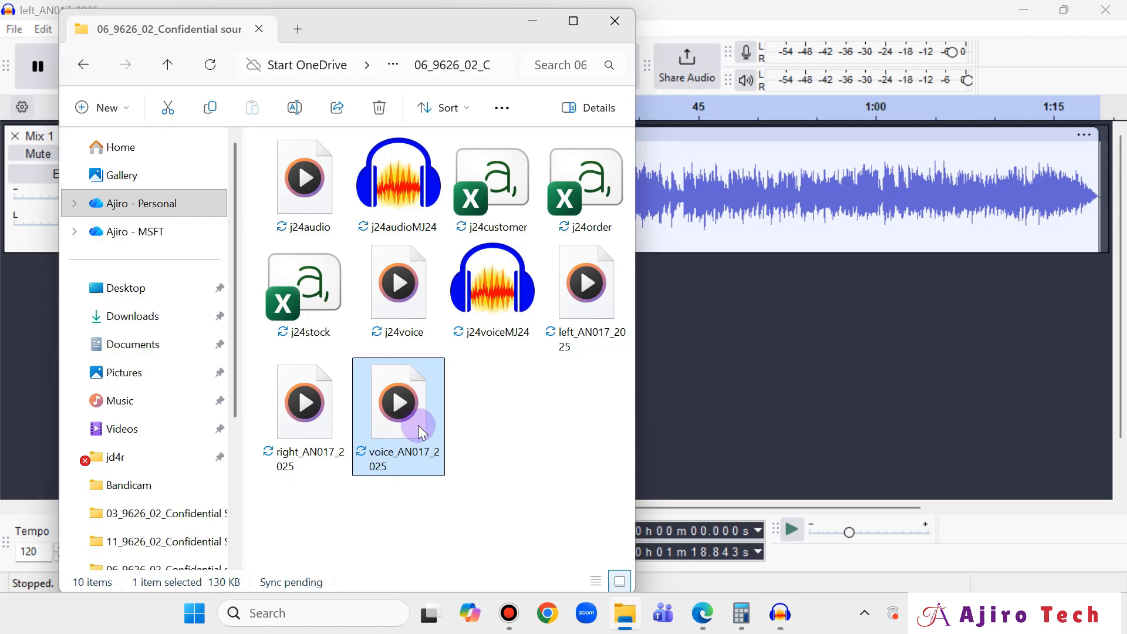
{"action": "left_click", "coordinate": [295, 417]}
{"action": "left_click_drag", "start_coordinate": [295, 418], "coordinate": [841, 389]}
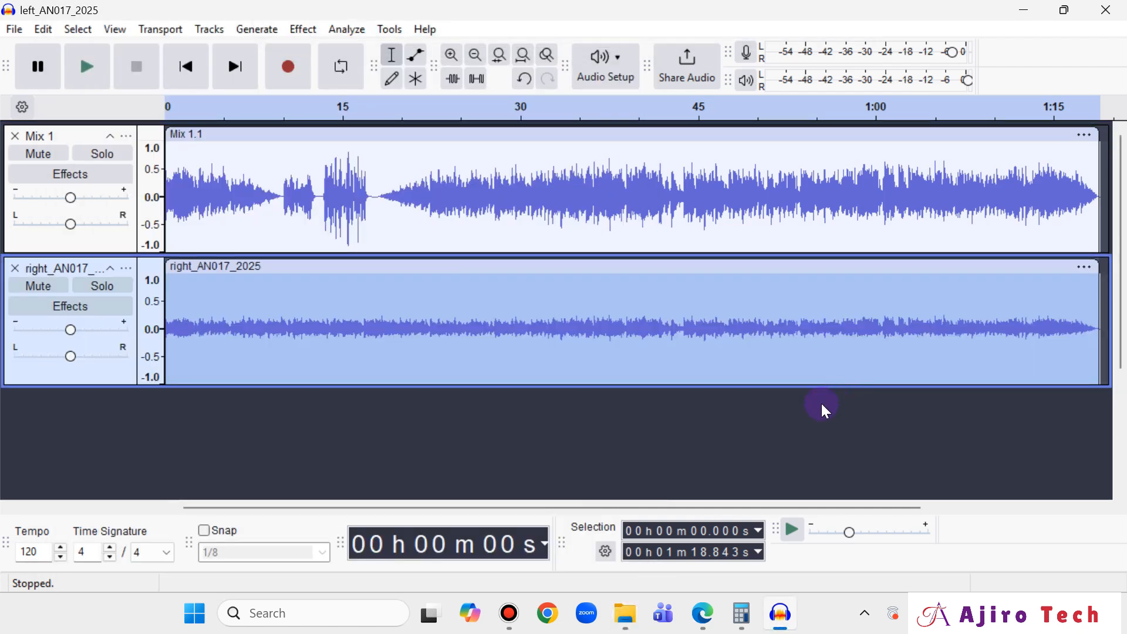
Step: Check the question paper, then select the Mix 1 track in Audacity
{"action": "left_click", "coordinate": [702, 613]}
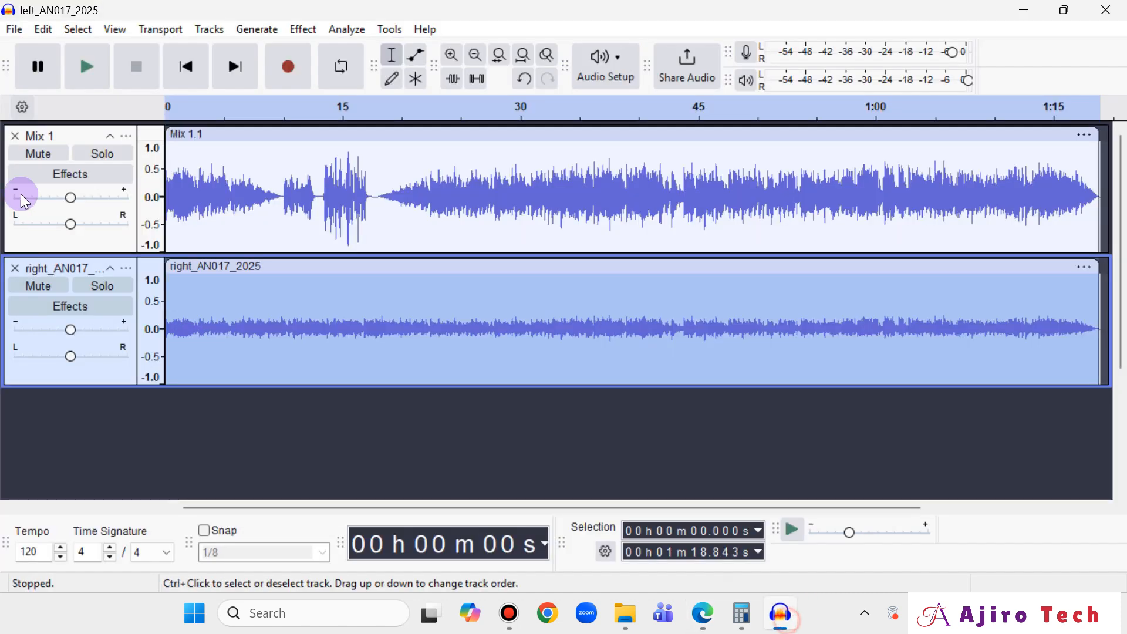
{"action": "left_click", "coordinate": [781, 613]}
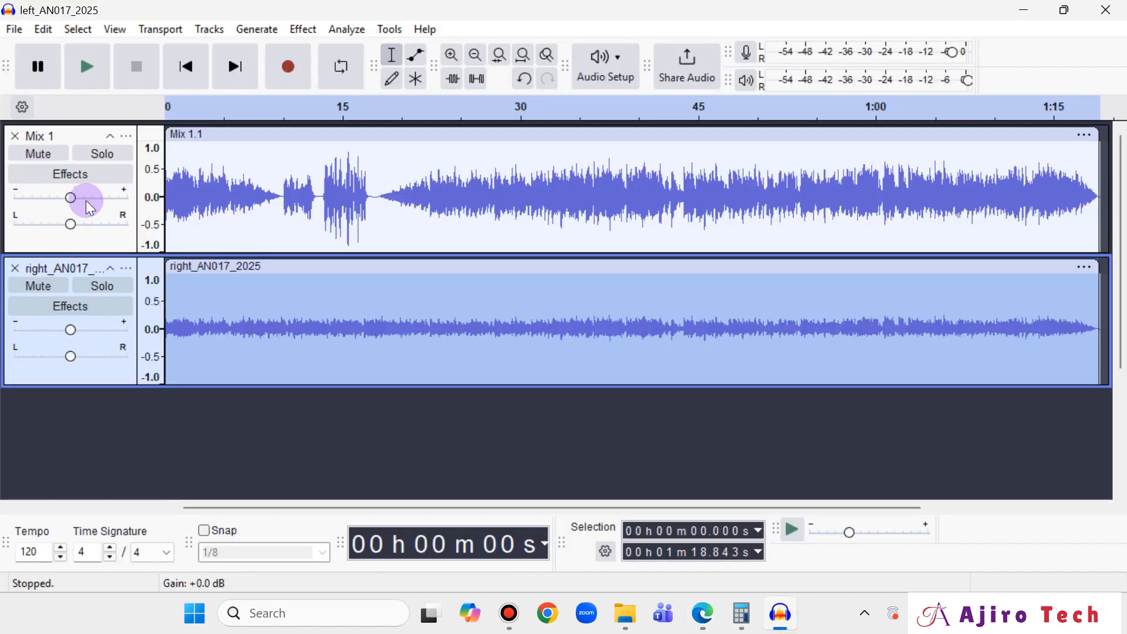
{"action": "left_click", "coordinate": [124, 137]}
{"action": "left_click", "coordinate": [124, 137]}
{"action": "left_click", "coordinate": [124, 137]}
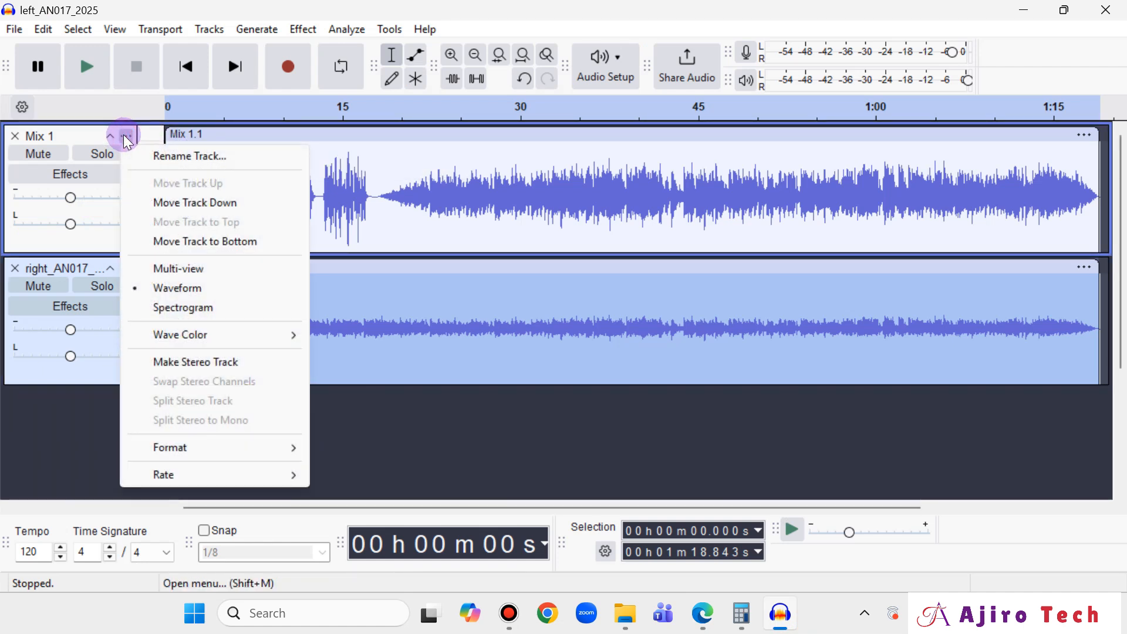
{"action": "left_click", "coordinate": [128, 135]}
{"action": "left_click", "coordinate": [125, 135]}
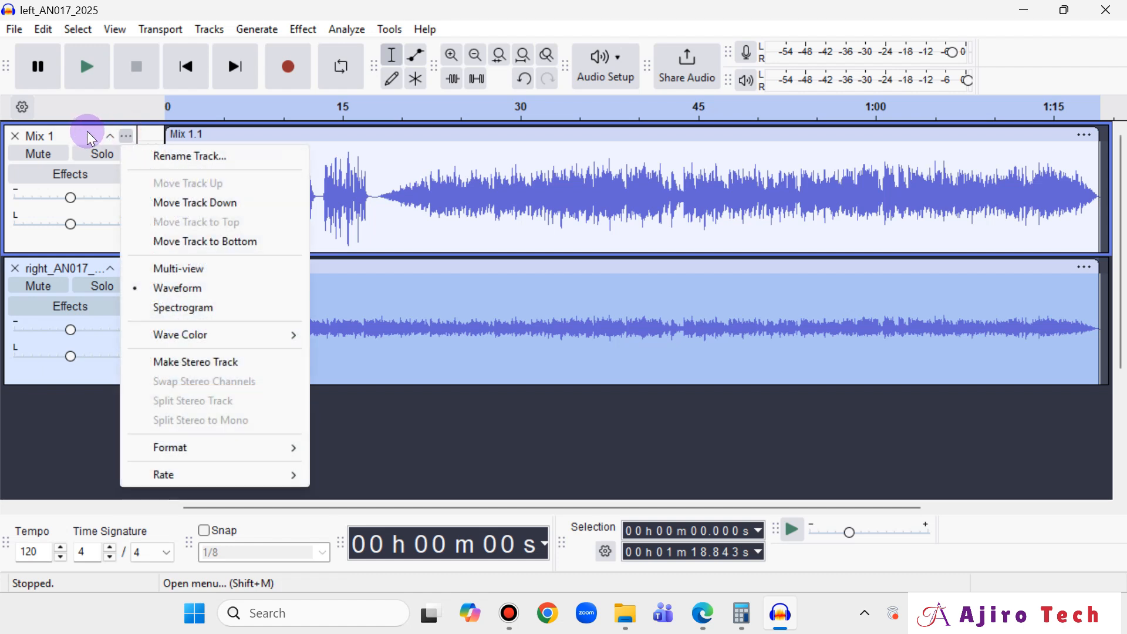
{"action": "left_click", "coordinate": [88, 136]}
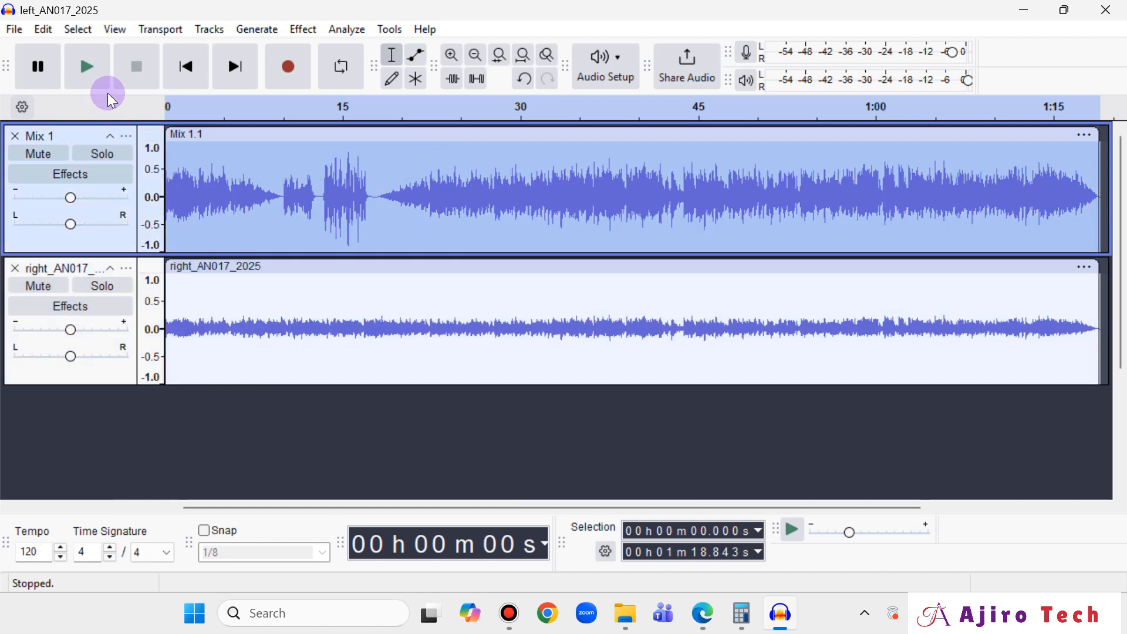
Step: Pan Mix 1 fully left with Tracks > Pan > Left and bring the exam paper back
{"action": "left_click", "coordinate": [210, 30]}
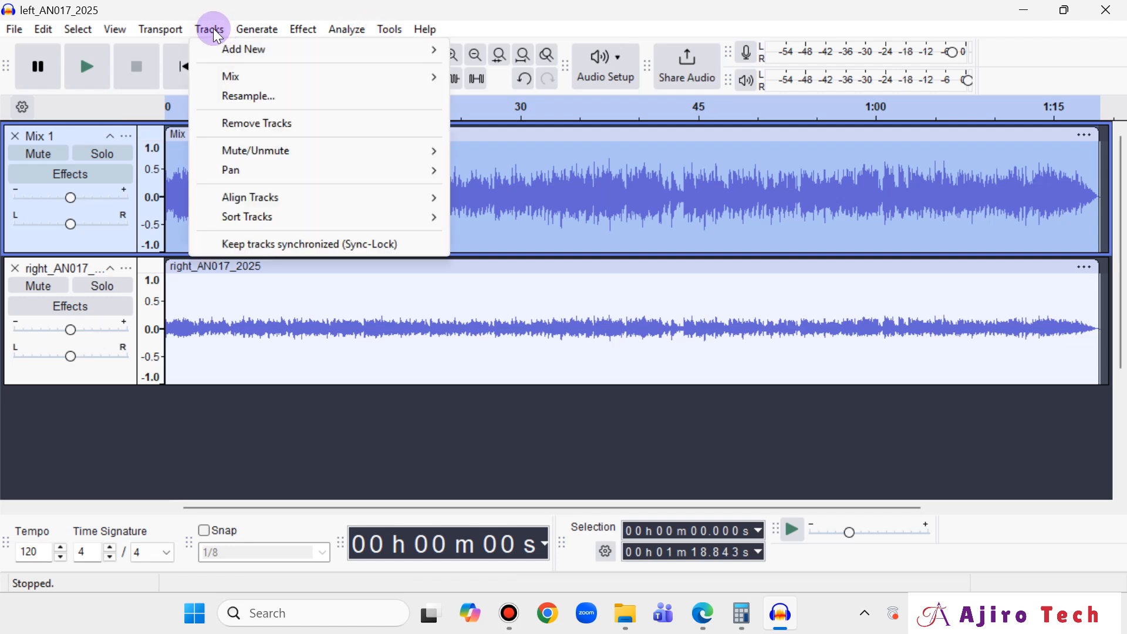
{"action": "left_click", "coordinate": [710, 616]}
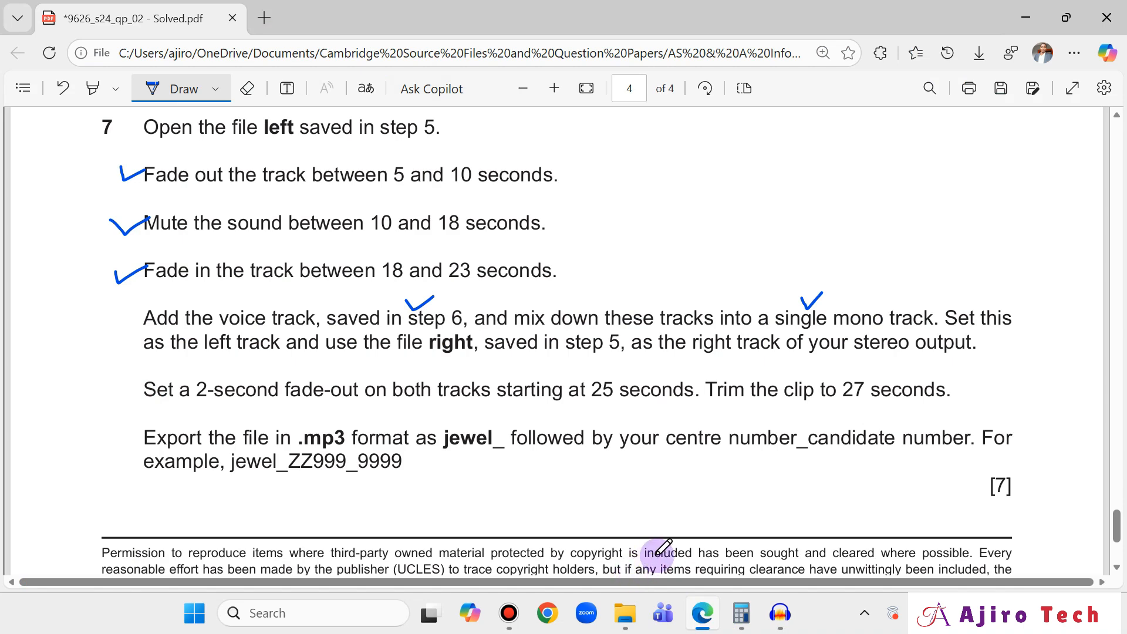
{"action": "left_click", "coordinate": [781, 613]}
{"action": "left_click", "coordinate": [207, 30]}
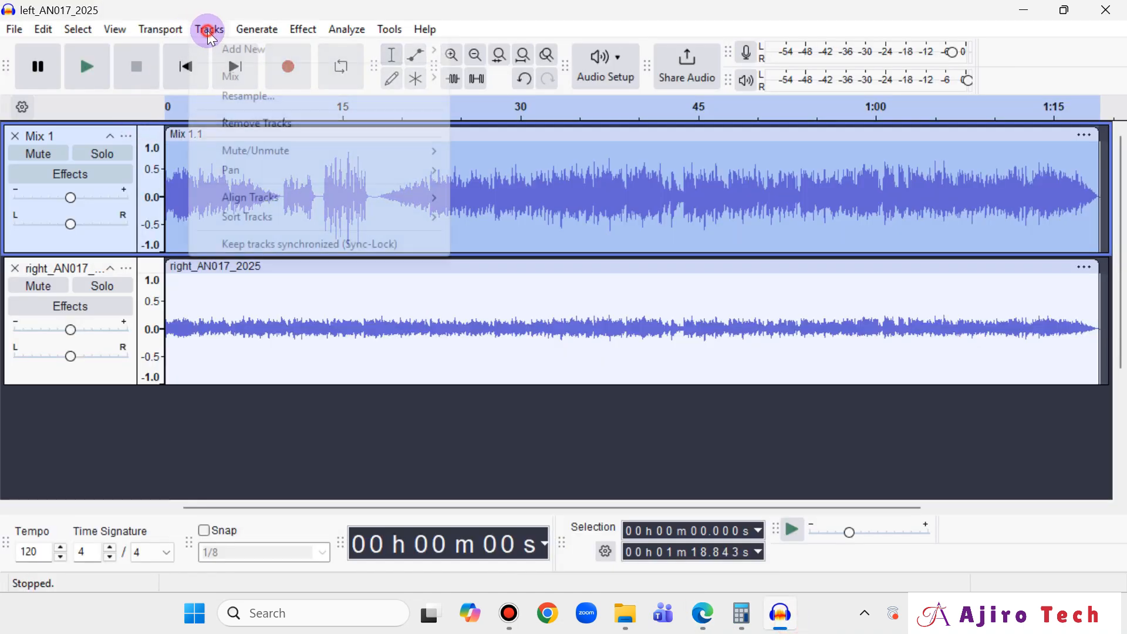
{"action": "mouse_move", "coordinate": [238, 179]}
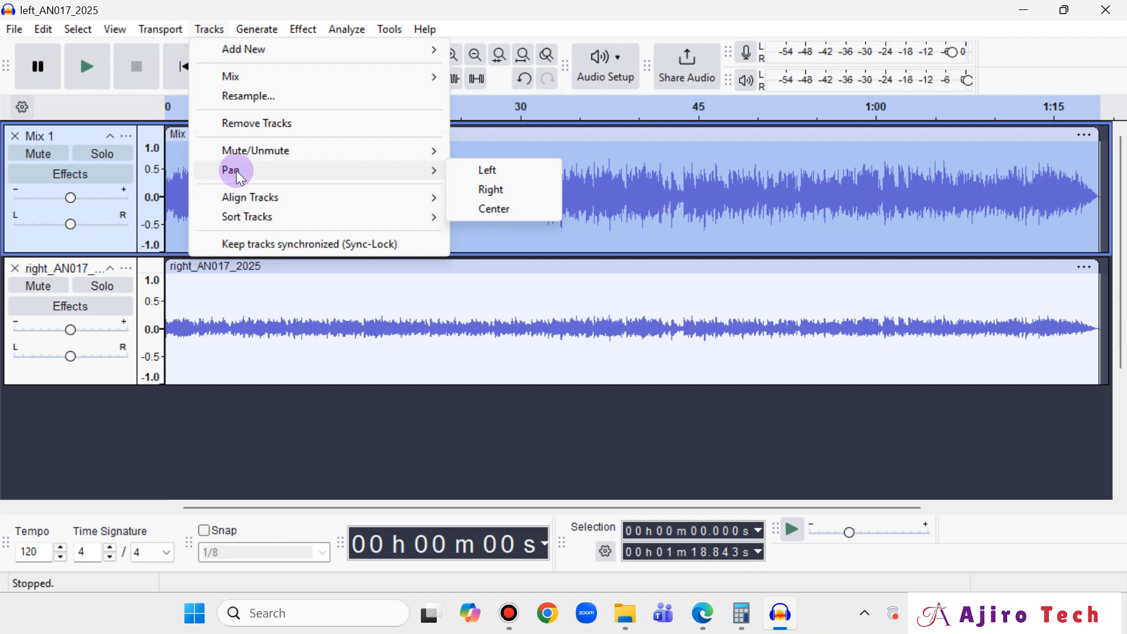
{"action": "left_click", "coordinate": [488, 172]}
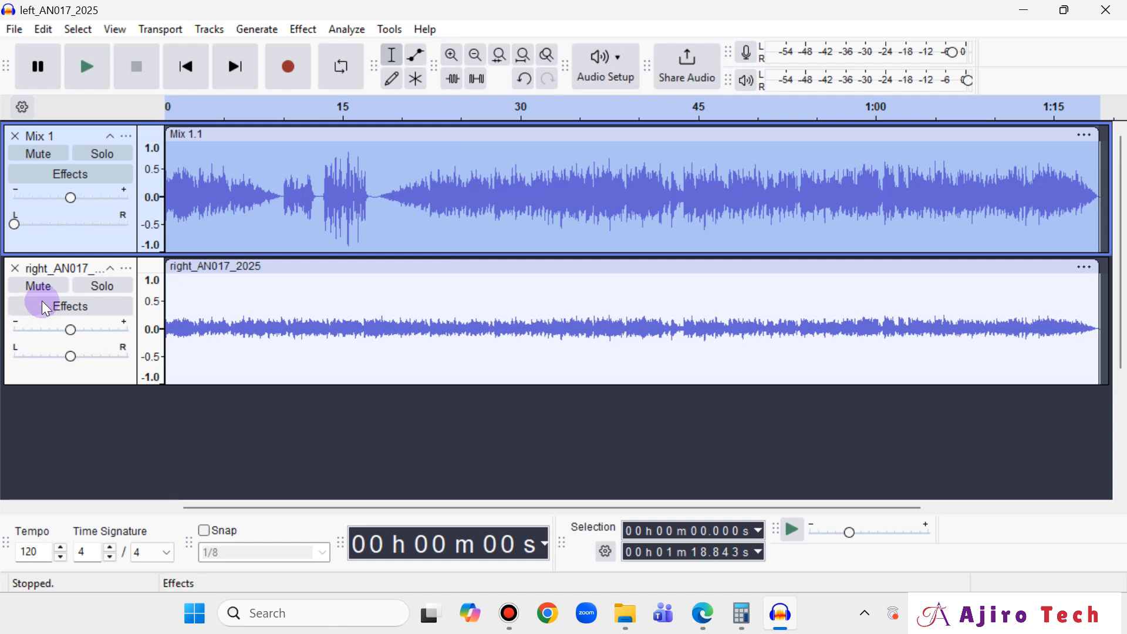
{"action": "left_click", "coordinate": [704, 626]}
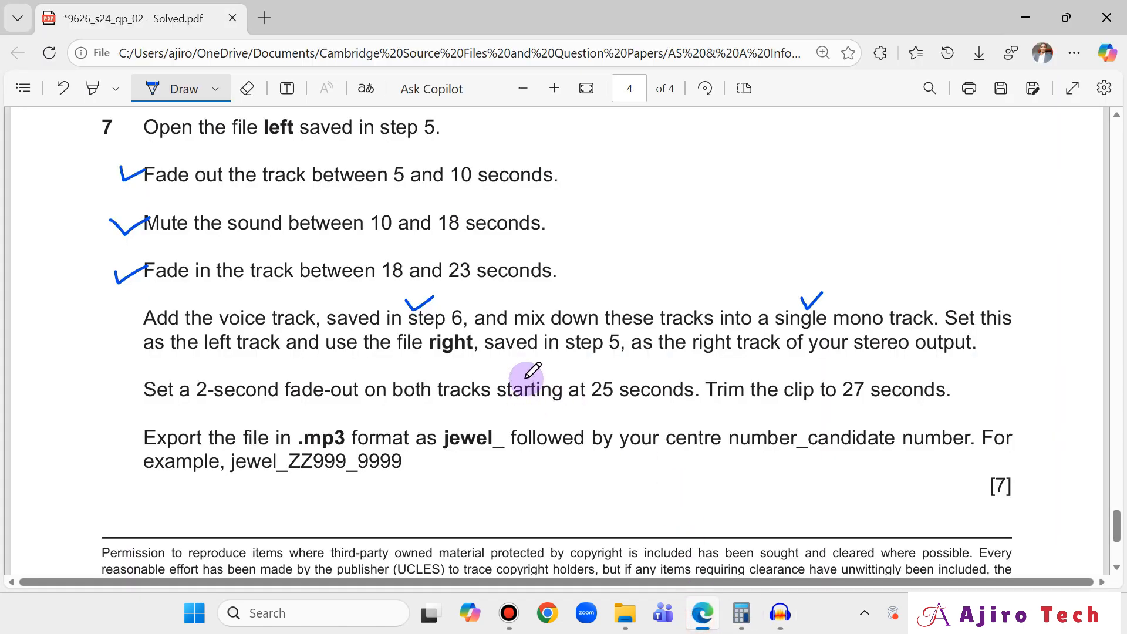
Step: Tick off the Mix 1 left-pan item on the task sheet, then pan right_AN017_2025 fully right
{"action": "left_click_drag", "start_coordinate": [245, 341], "coordinate": [256, 332]}
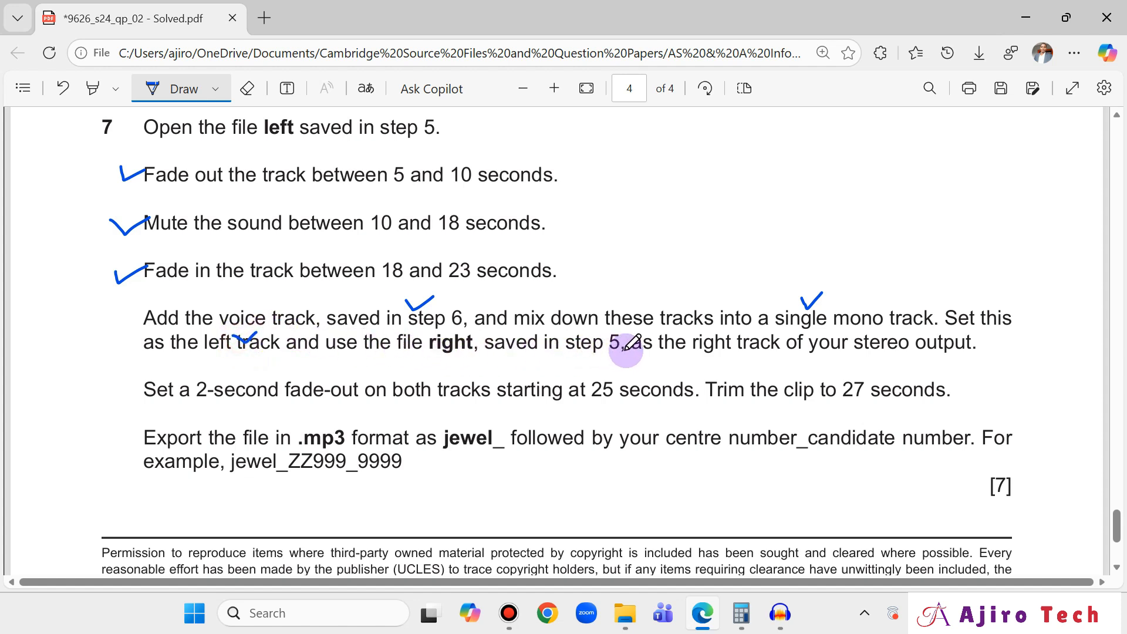
{"action": "left_click", "coordinate": [780, 613]}
{"action": "left_click", "coordinate": [61, 274]}
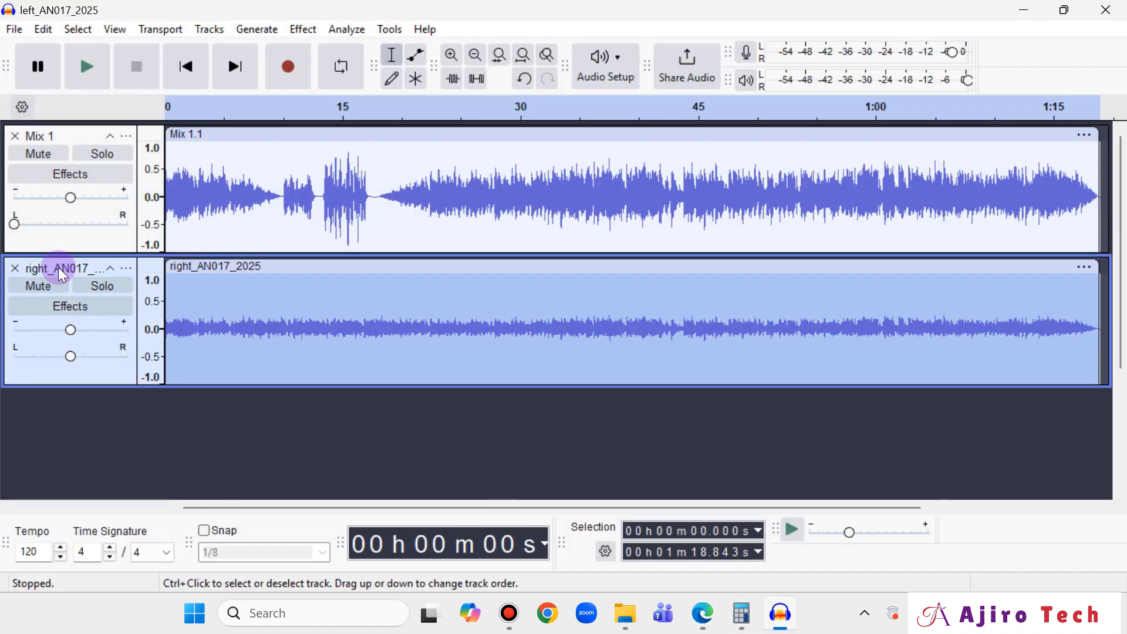
{"action": "left_click", "coordinate": [200, 33]}
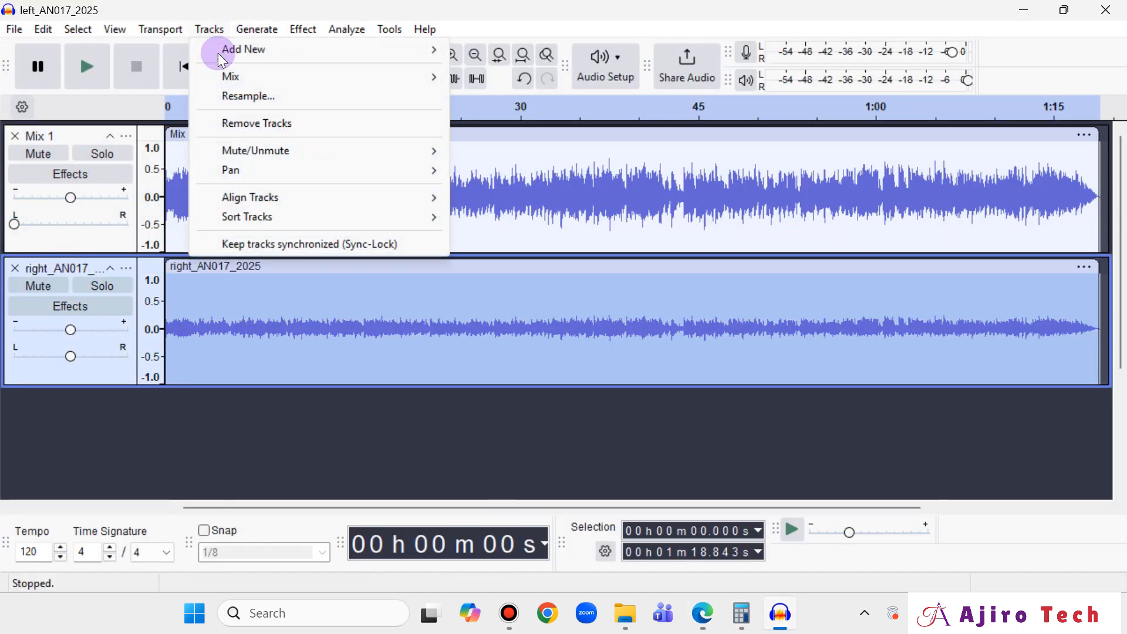
{"action": "mouse_move", "coordinate": [246, 171]}
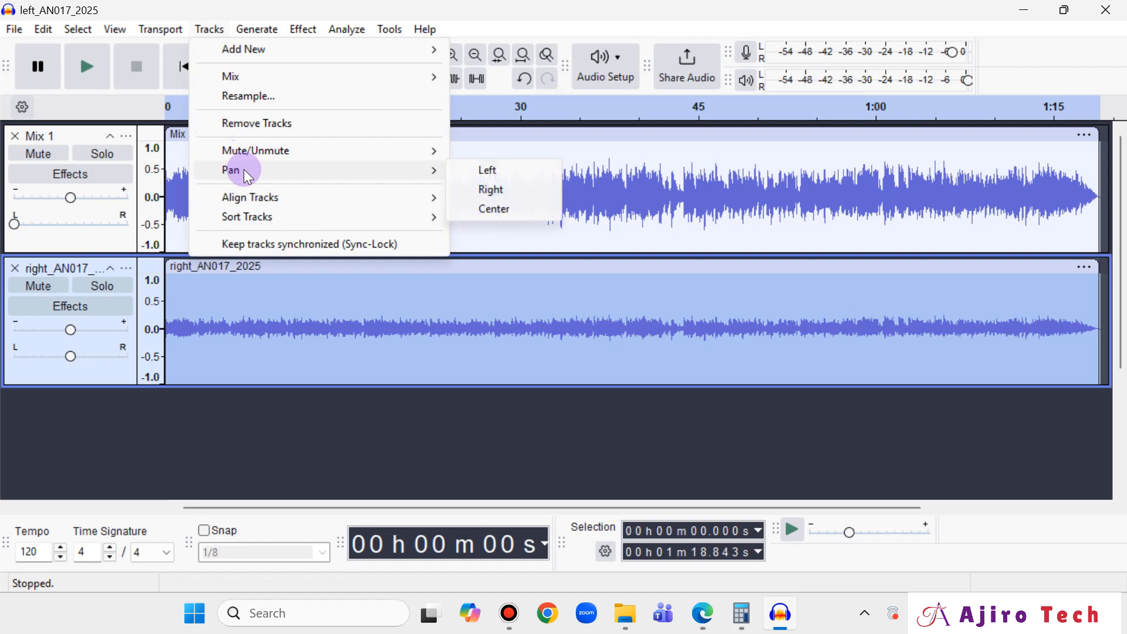
{"action": "left_click", "coordinate": [526, 191]}
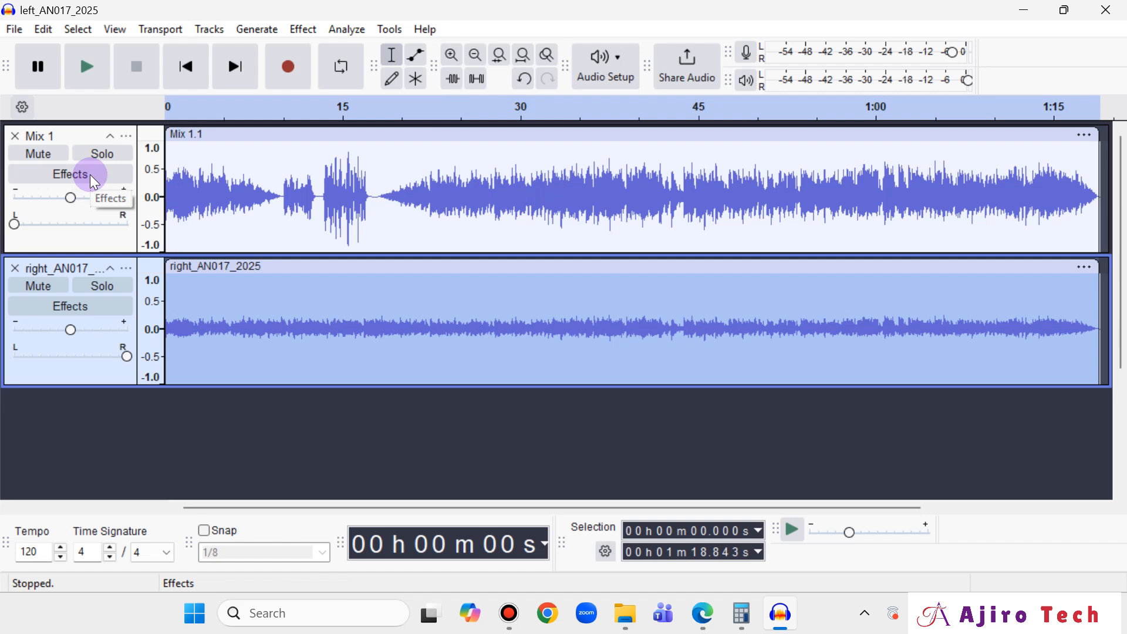
Step: Open the Mix 1 and right_AN017_2025 track menus and close them without changes
{"action": "left_click", "coordinate": [76, 134]}
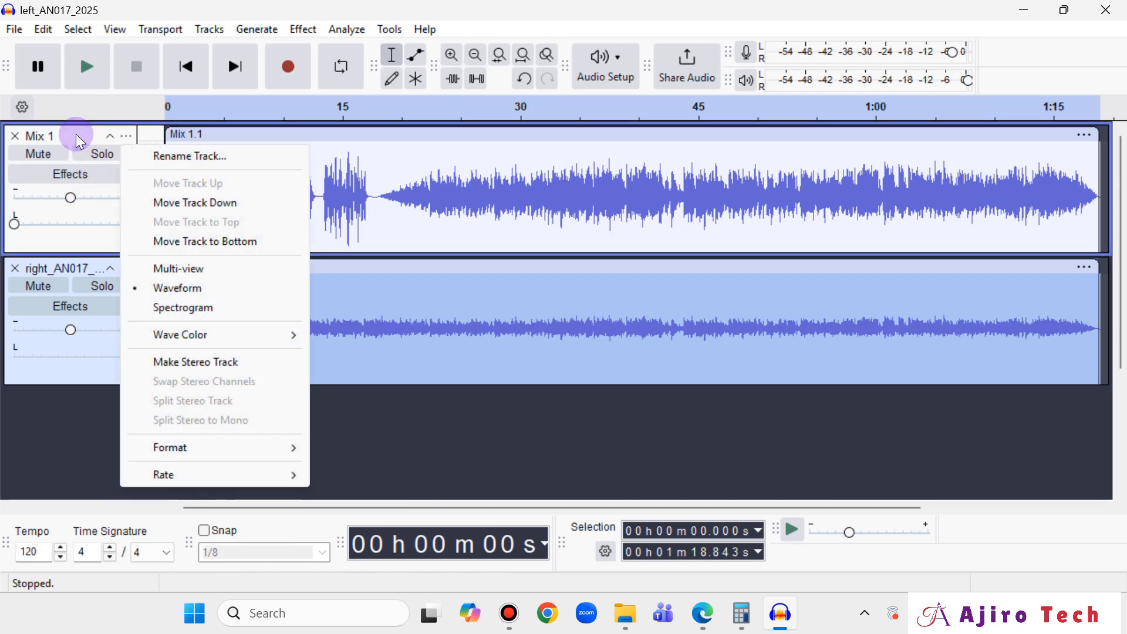
{"action": "mouse_move", "coordinate": [179, 343]}
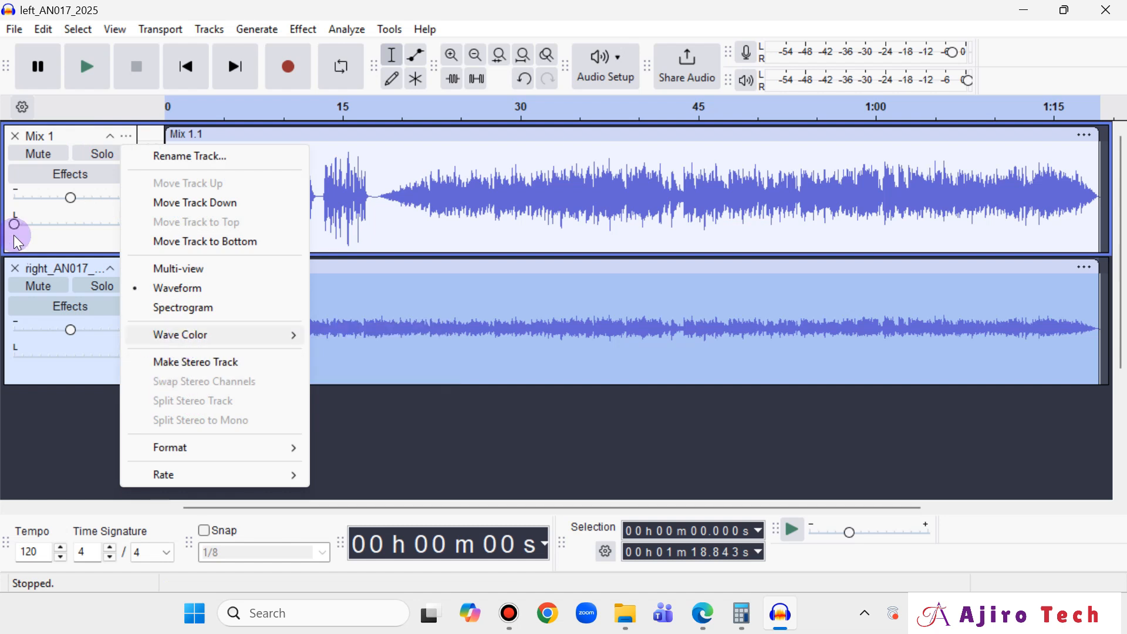
{"action": "left_click", "coordinate": [57, 272]}
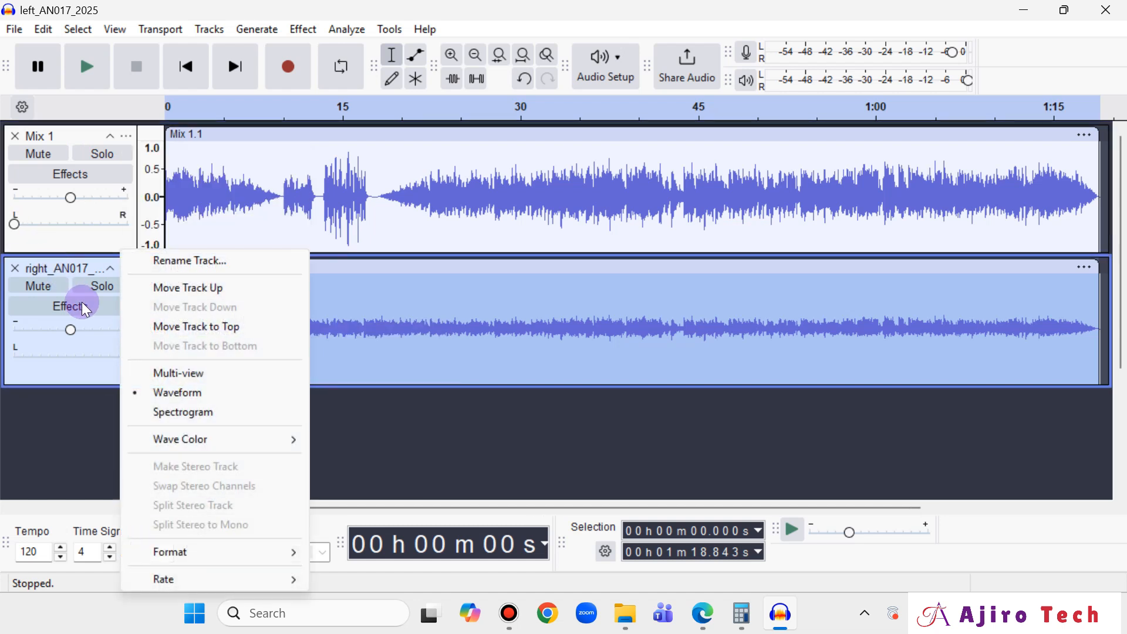
{"action": "left_click", "coordinate": [365, 449]}
{"action": "left_click", "coordinate": [360, 452]}
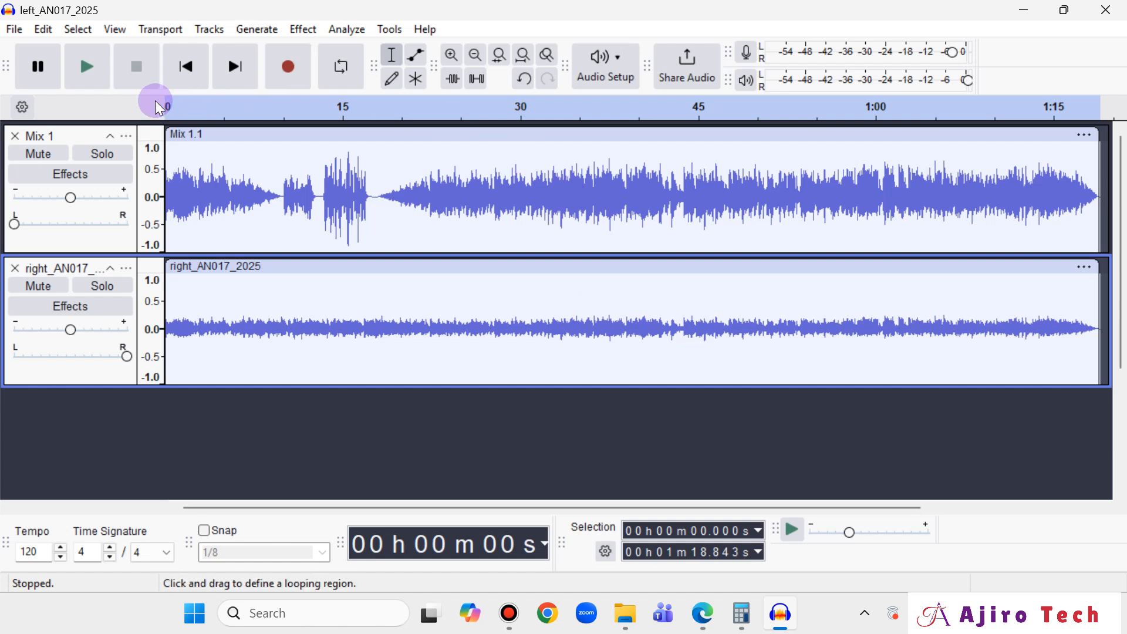
{"action": "left_click", "coordinate": [86, 72]}
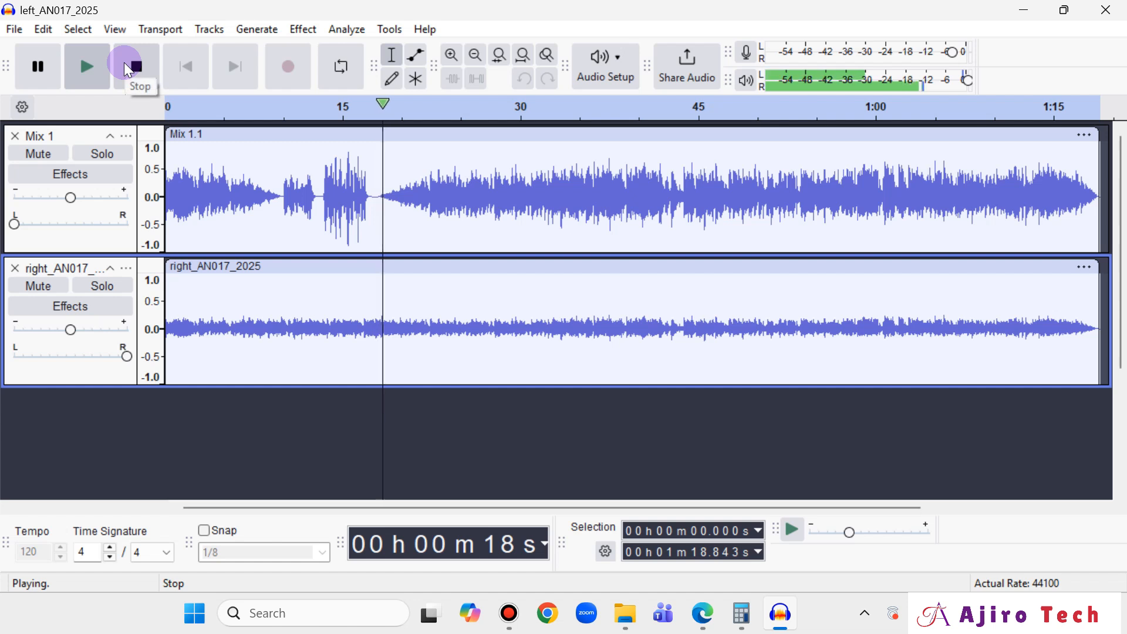
{"action": "left_click", "coordinate": [130, 68]}
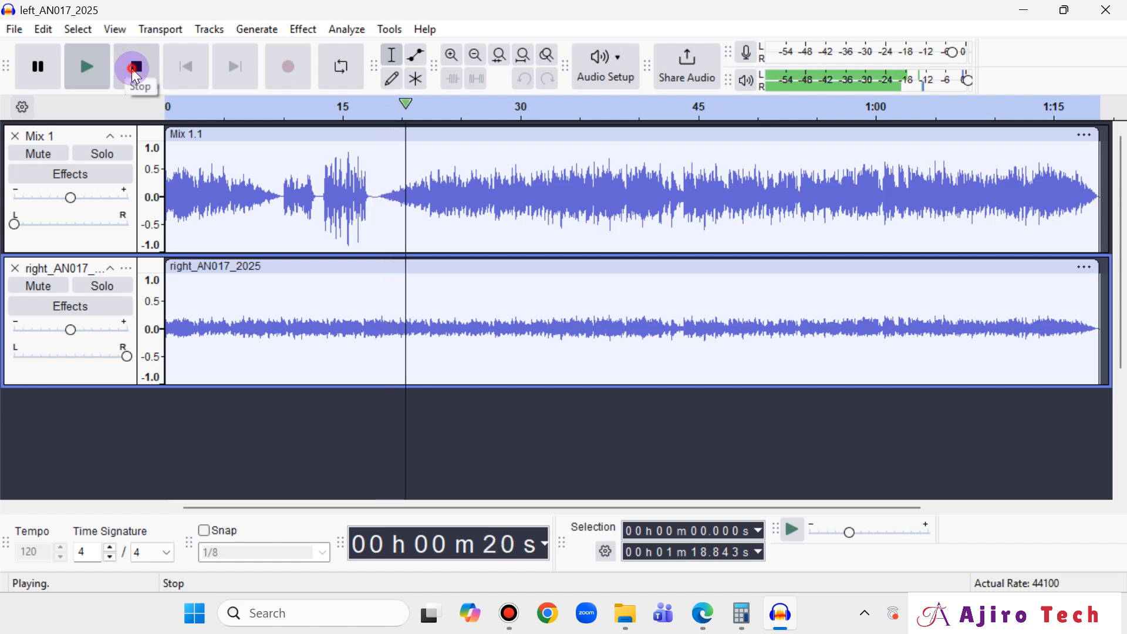
{"action": "left_click", "coordinate": [187, 65]}
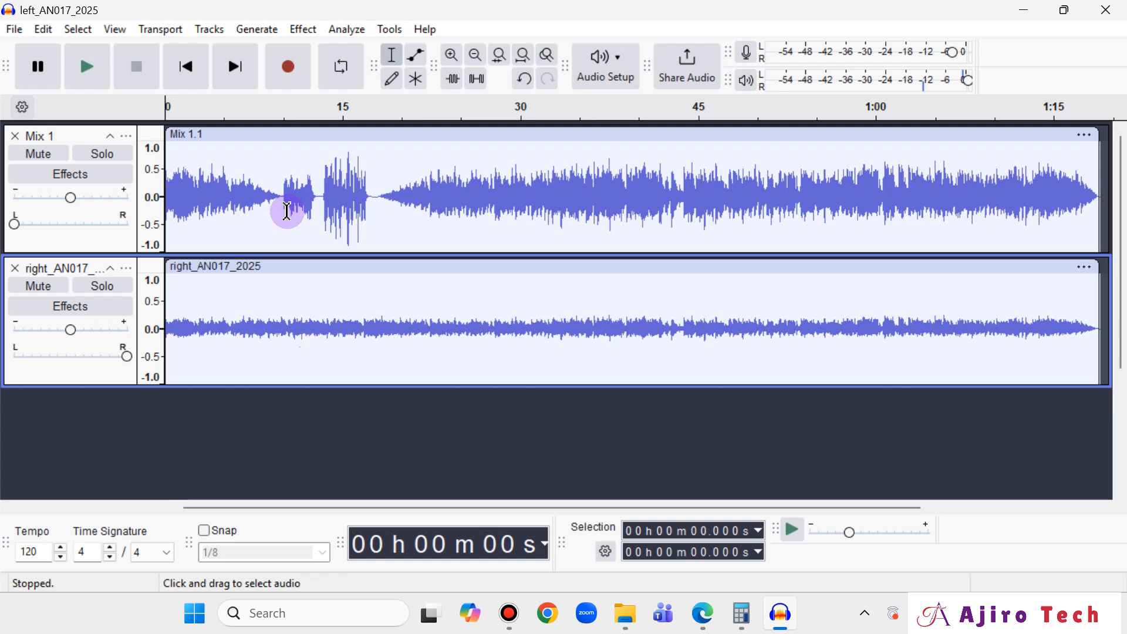
{"action": "left_click", "coordinate": [707, 599]}
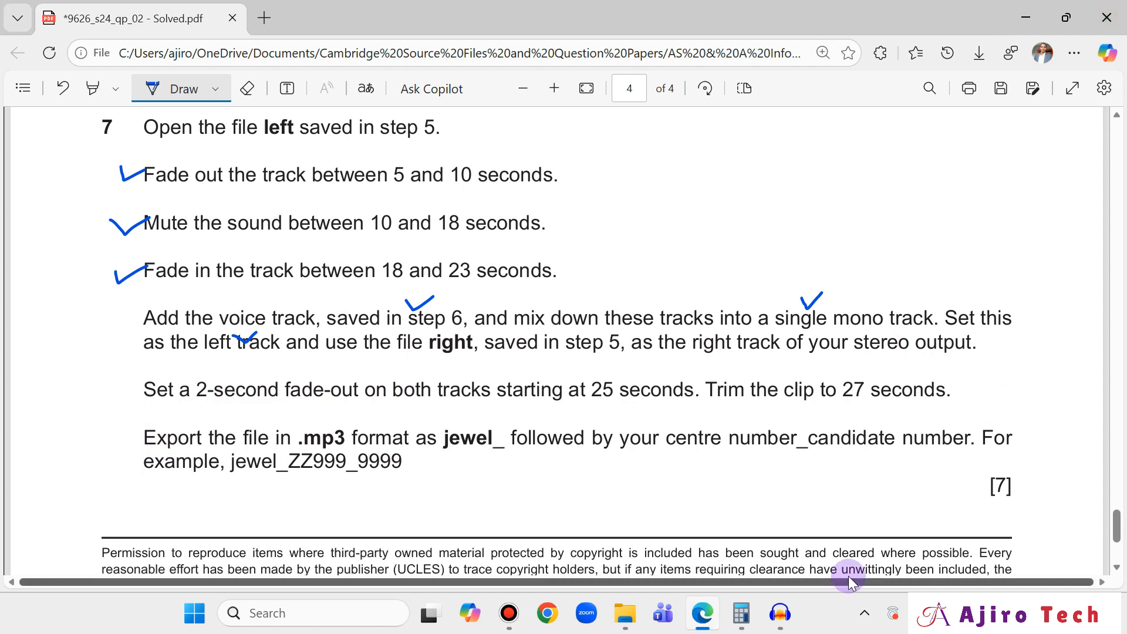
{"action": "left_click", "coordinate": [781, 612]}
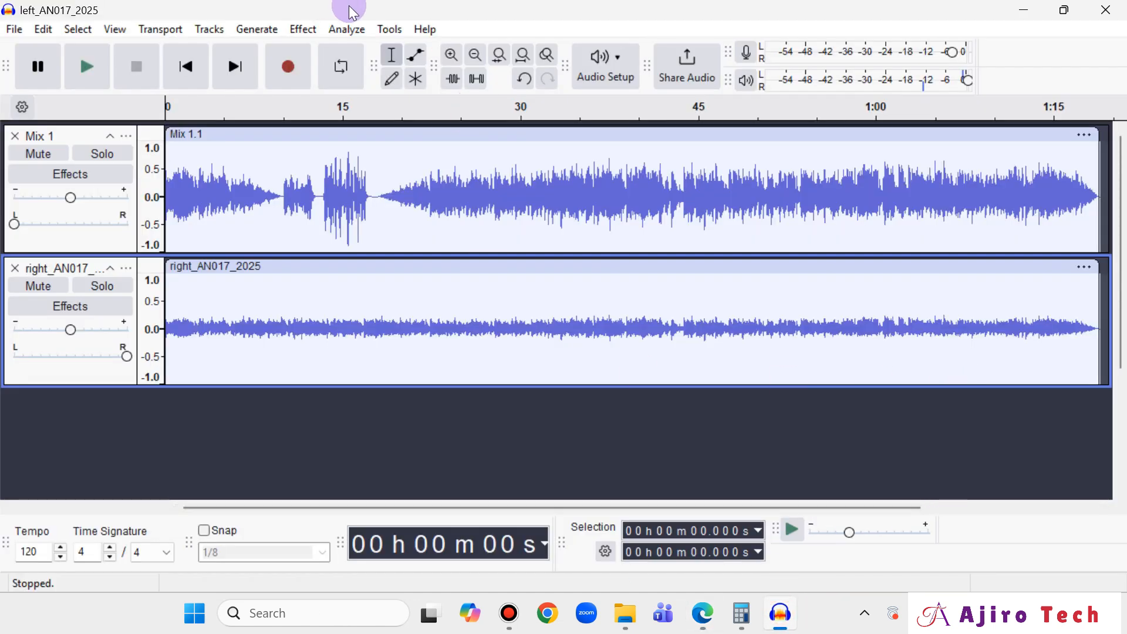
{"action": "left_click", "coordinate": [451, 55]}
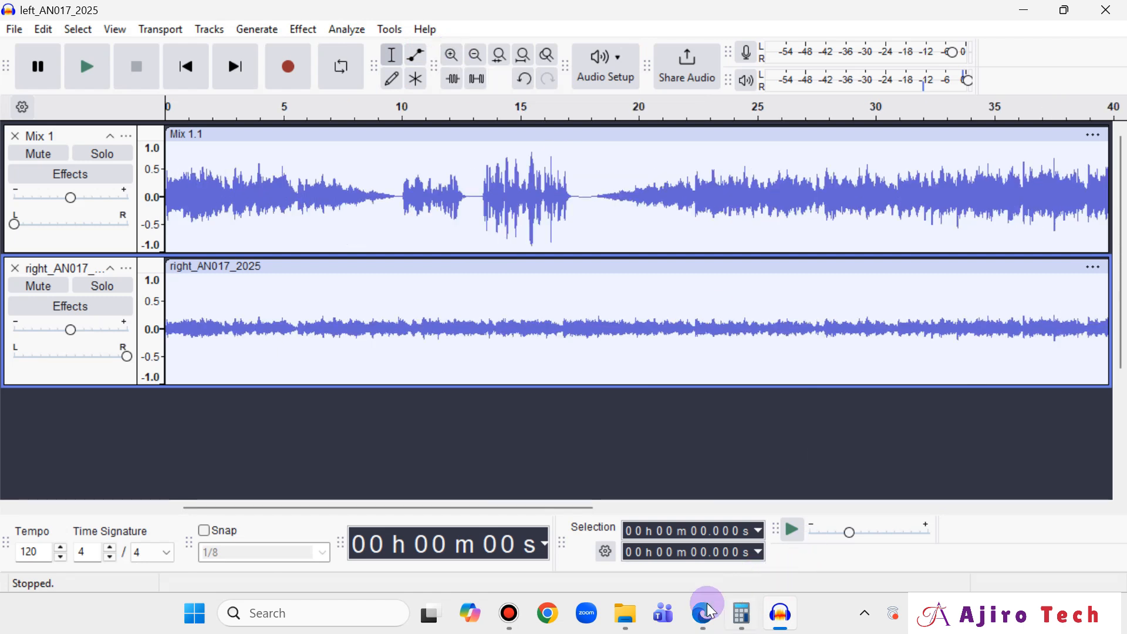
{"action": "left_click", "coordinate": [704, 621]}
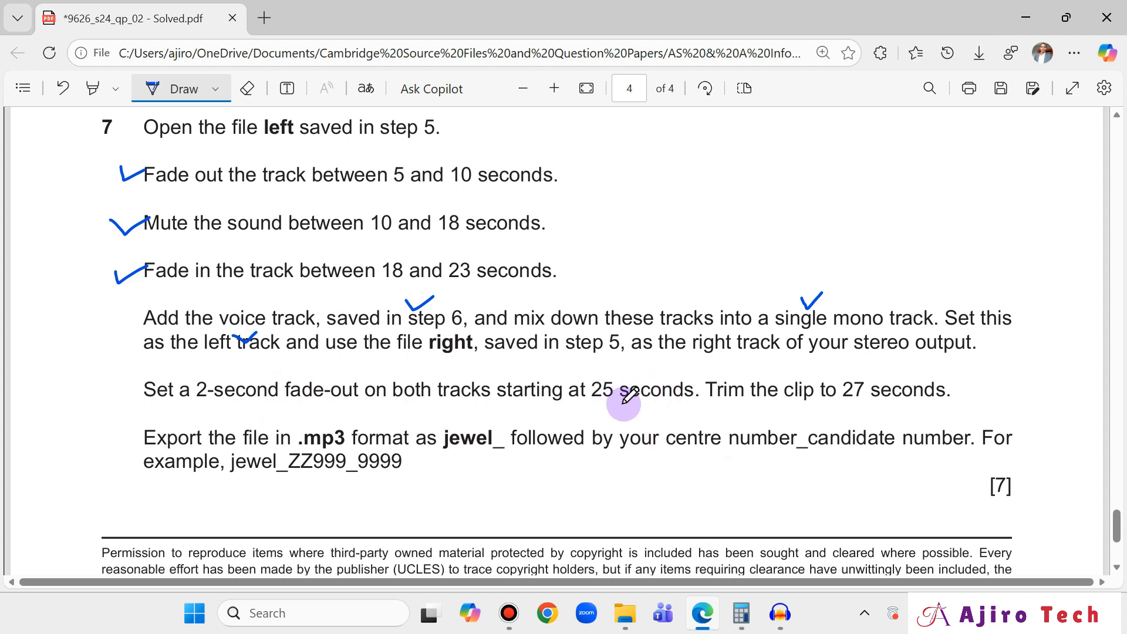
{"action": "left_click", "coordinate": [780, 613]}
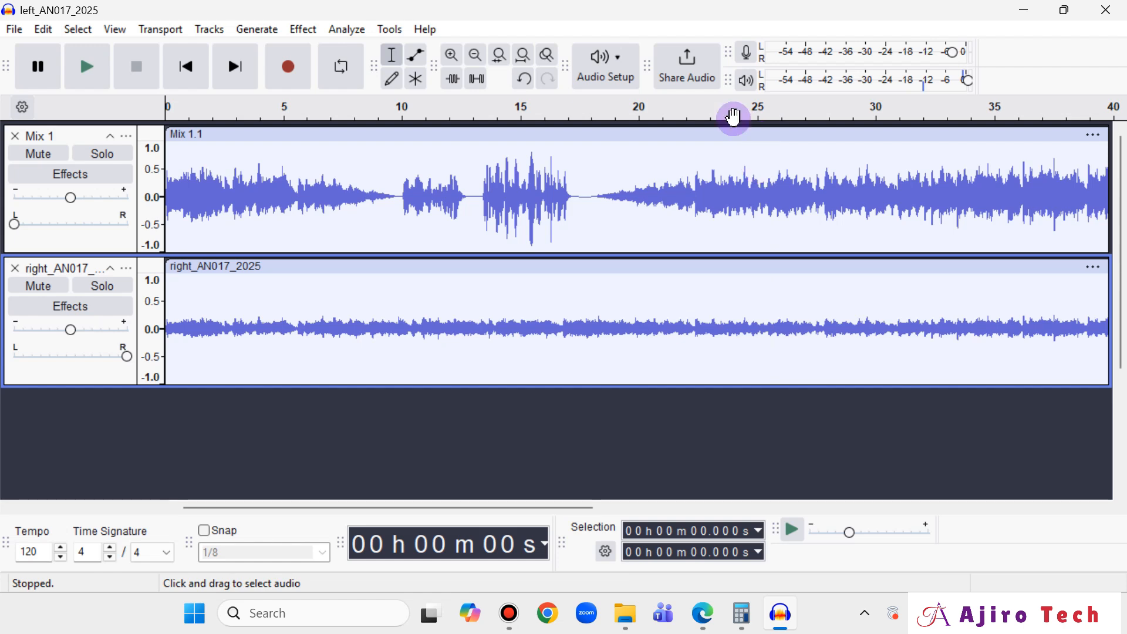
Step: Zoom in near 25 s and drag-select roughly 25–27 s across both tracks
{"action": "left_click", "coordinate": [452, 56]}
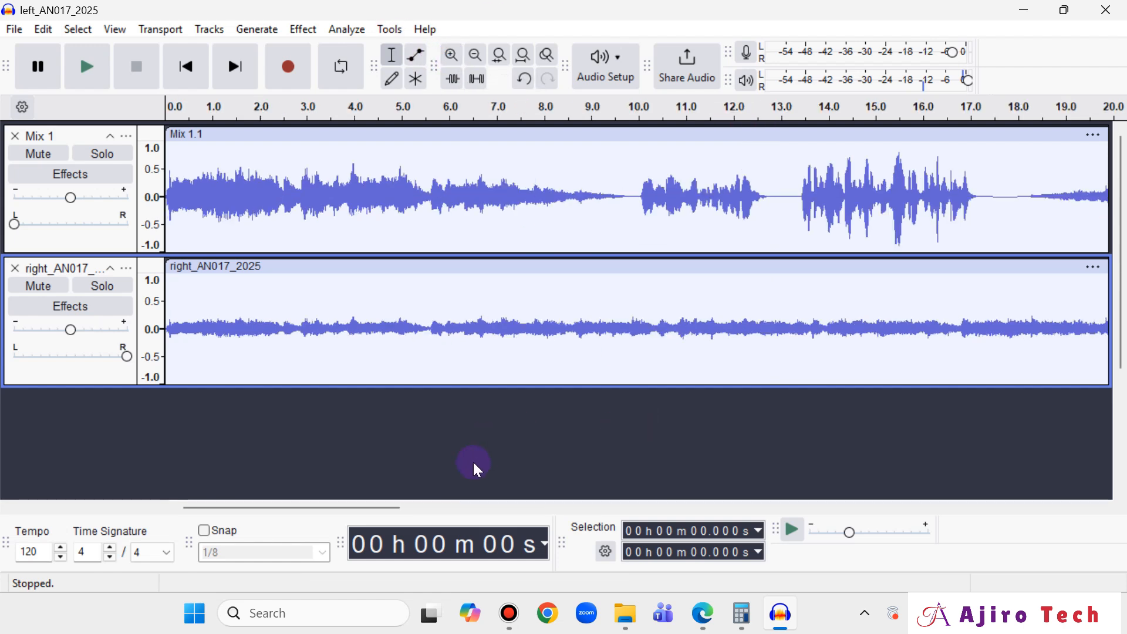
{"action": "left_click_drag", "start_coordinate": [360, 509], "coordinate": [519, 520]}
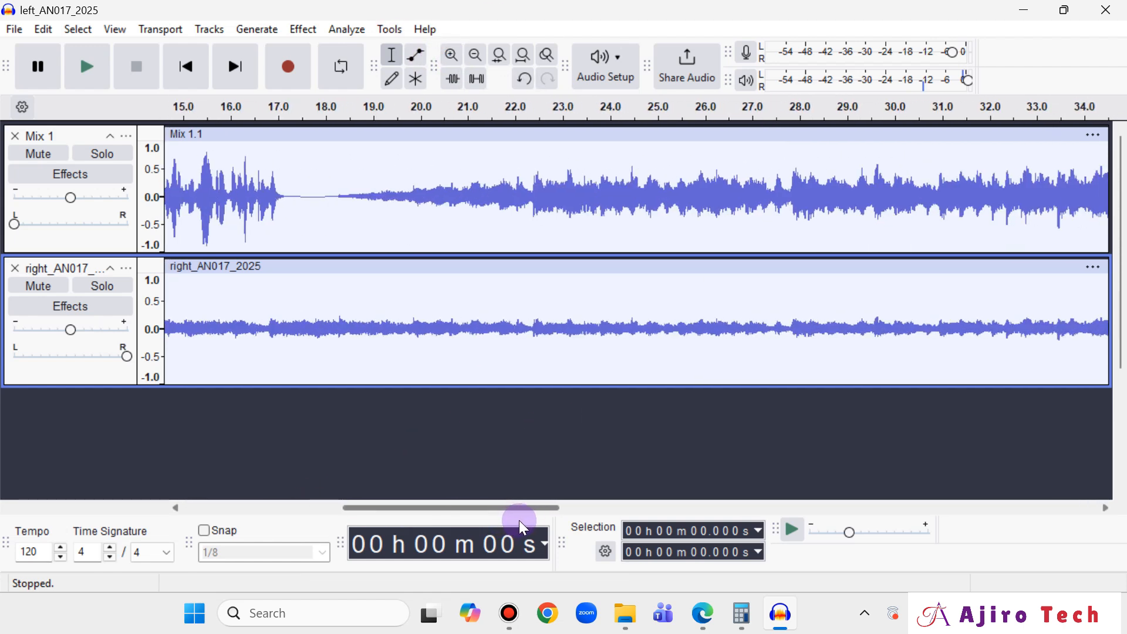
{"action": "left_click", "coordinate": [662, 189]}
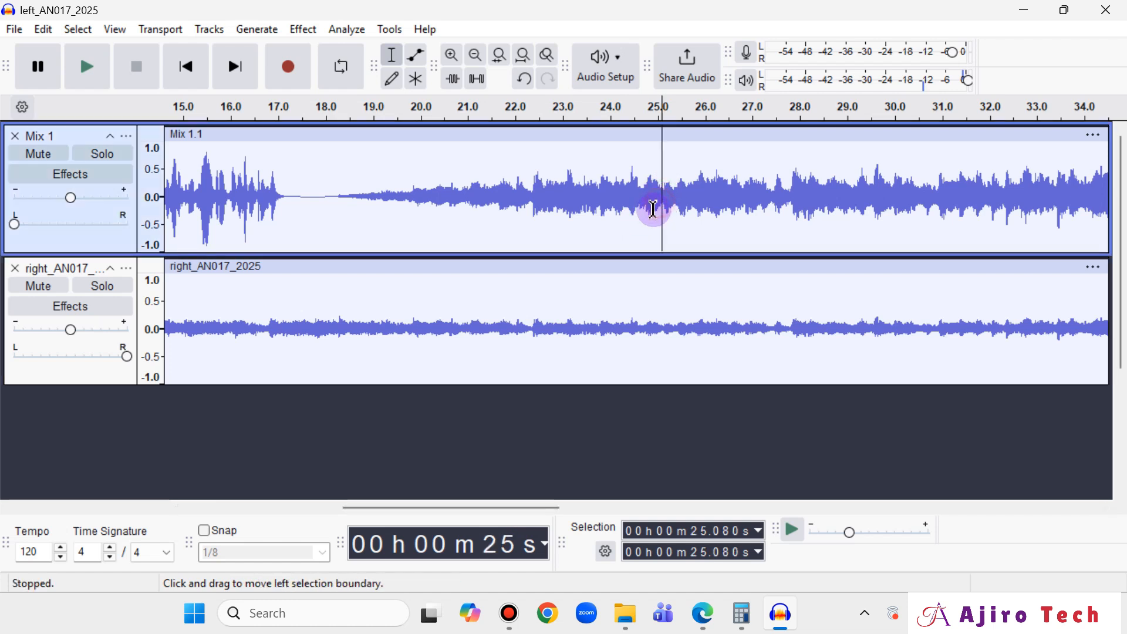
{"action": "left_click", "coordinate": [658, 203]}
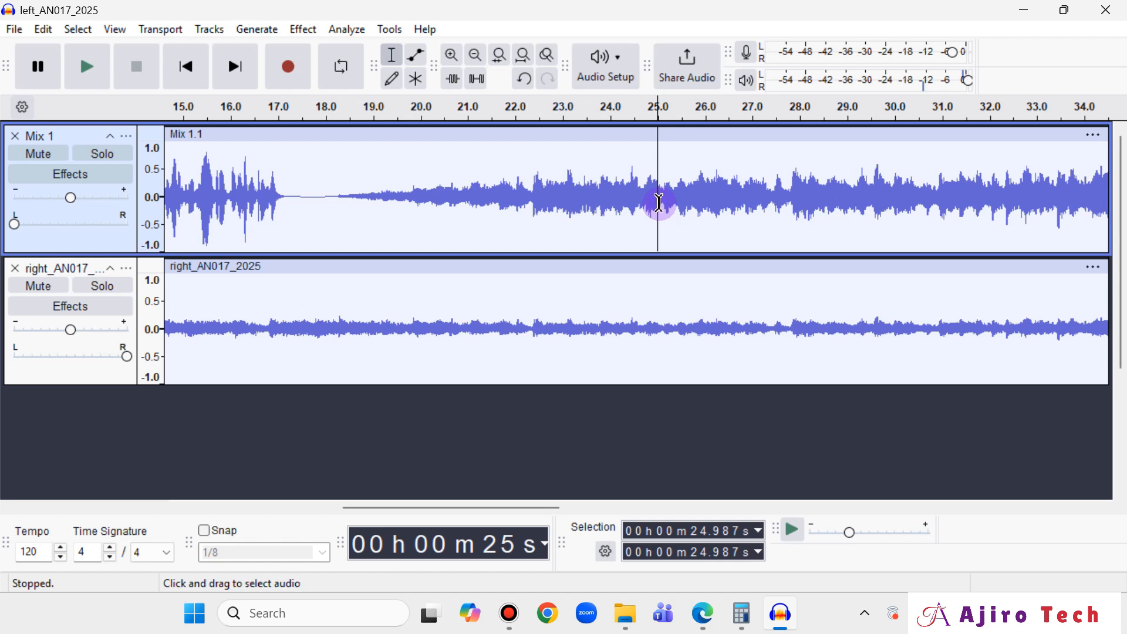
{"action": "left_click_drag", "start_coordinate": [658, 202], "coordinate": [749, 204]}
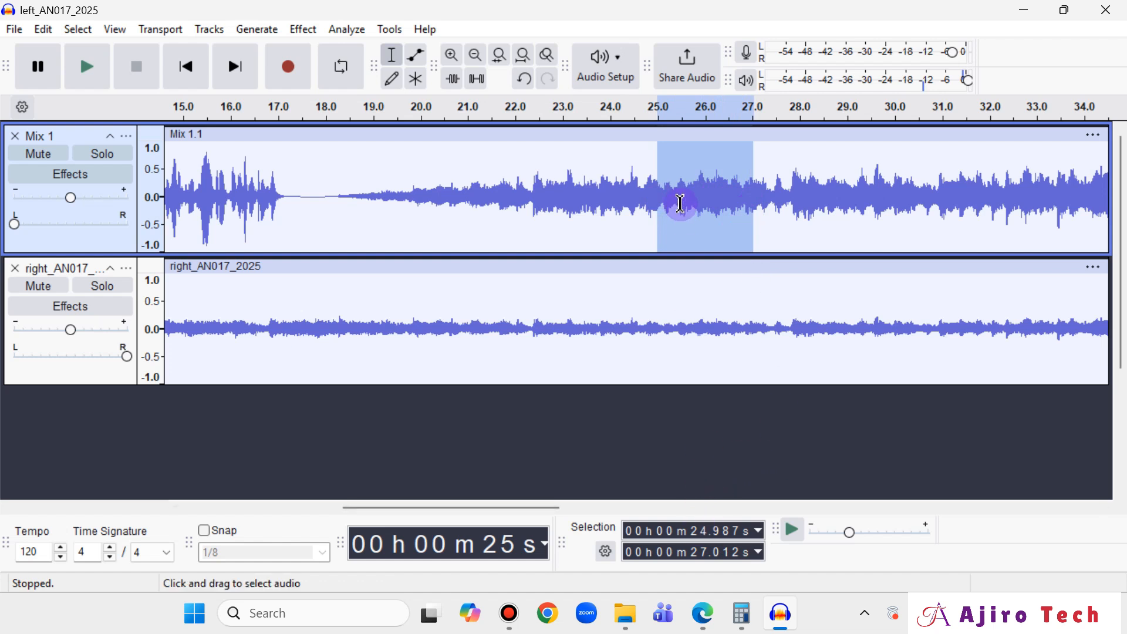
{"action": "left_click", "coordinate": [661, 199]}
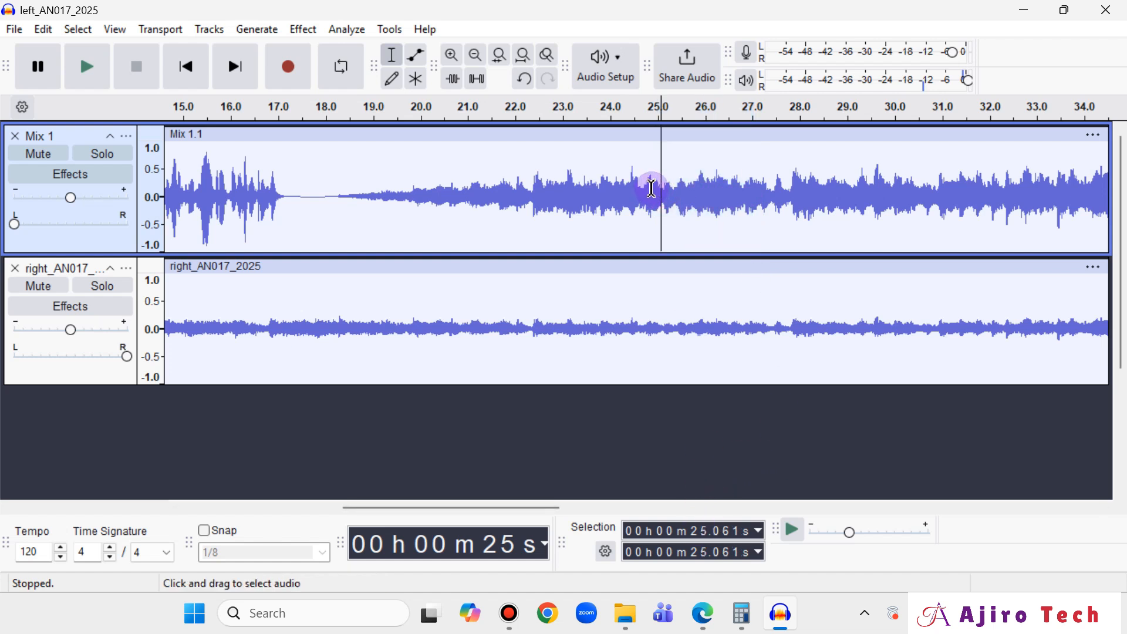
{"action": "left_click_drag", "start_coordinate": [655, 188], "coordinate": [750, 335]}
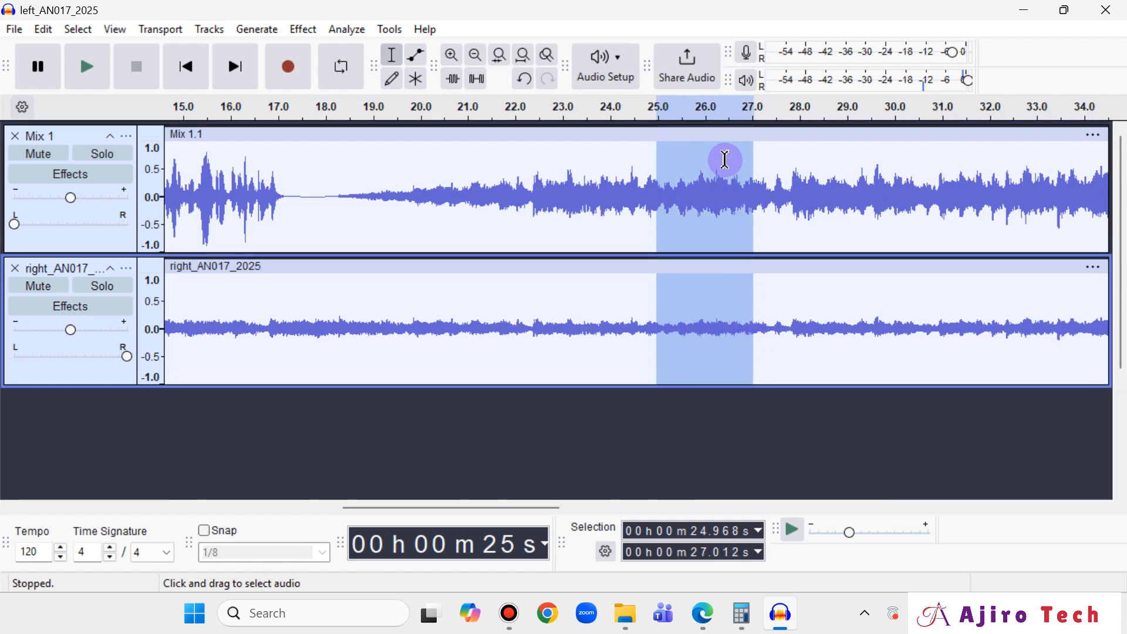
Step: Refine the selection to run from 25.008 s to 27.002 s and zoom in on it
{"action": "left_click", "coordinate": [703, 530]}
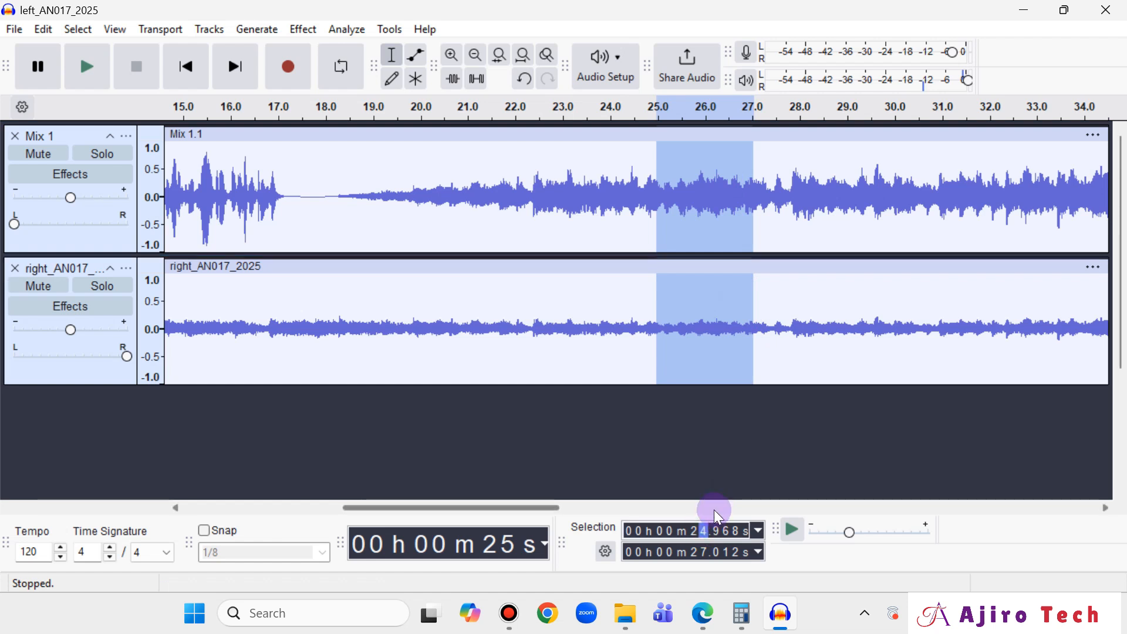
{"action": "type", "text": "5."}
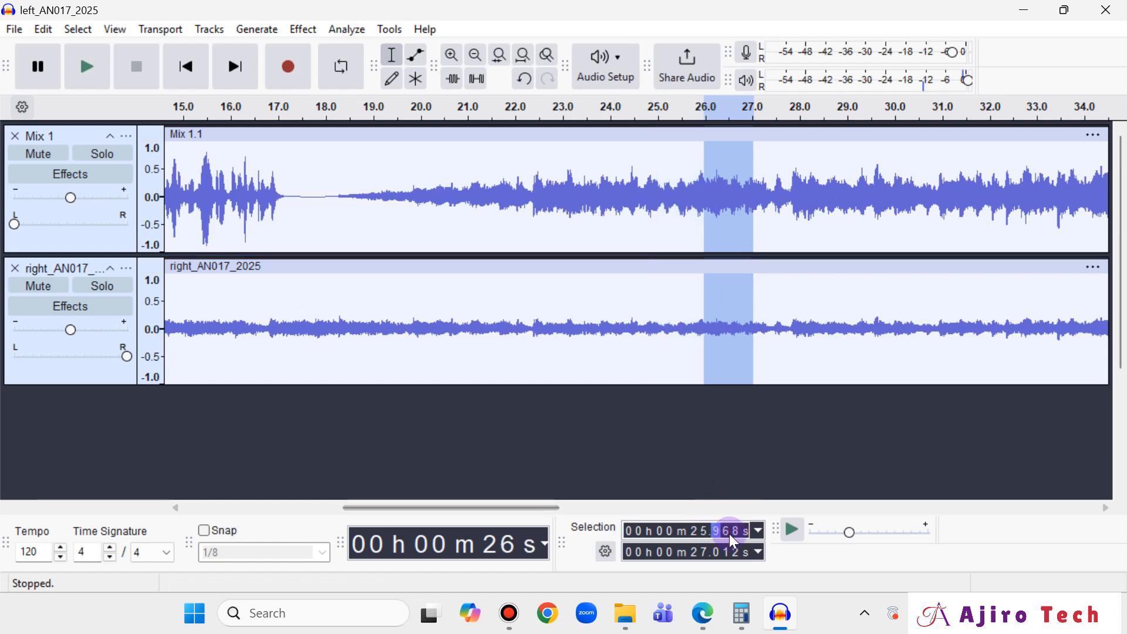
{"action": "type", "text": "00"}
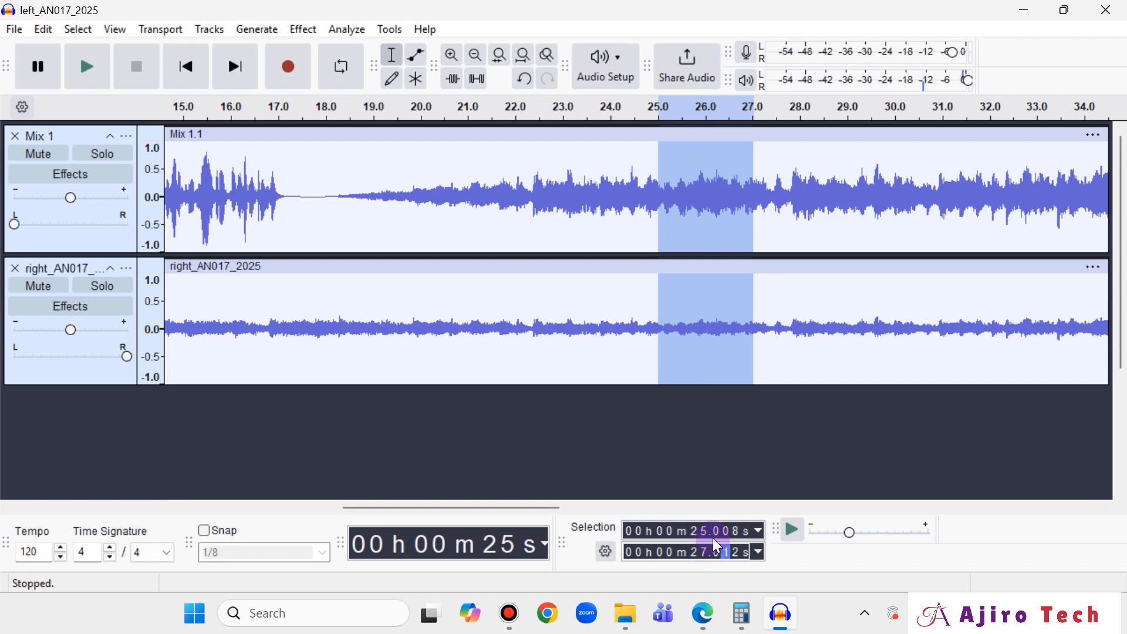
{"action": "type", "text": "0"}
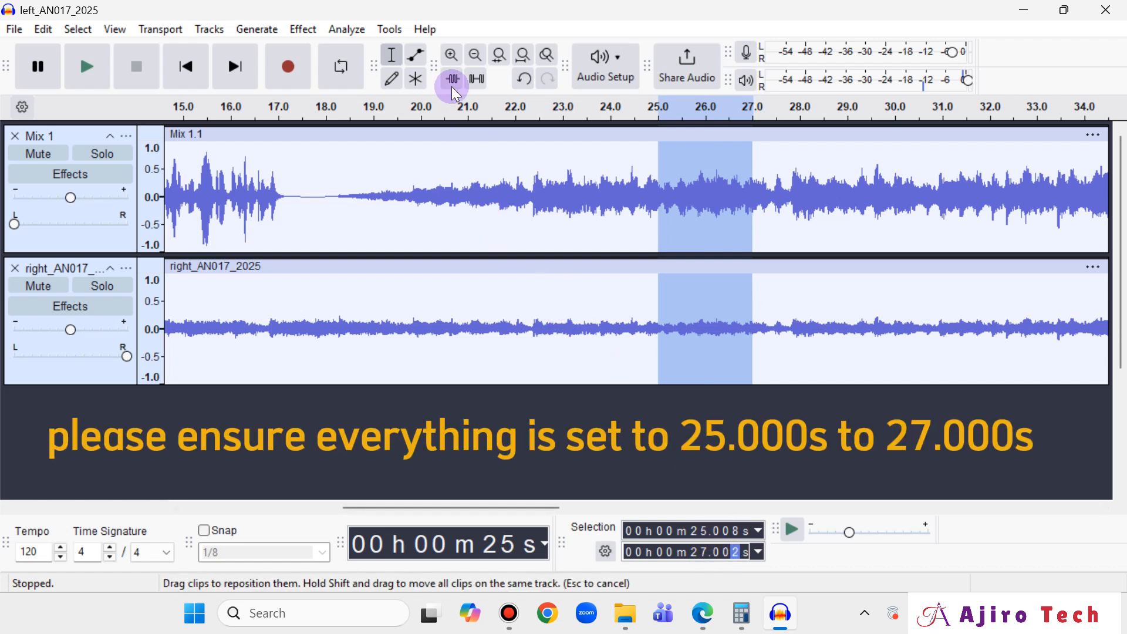
{"action": "left_click", "coordinate": [450, 52]}
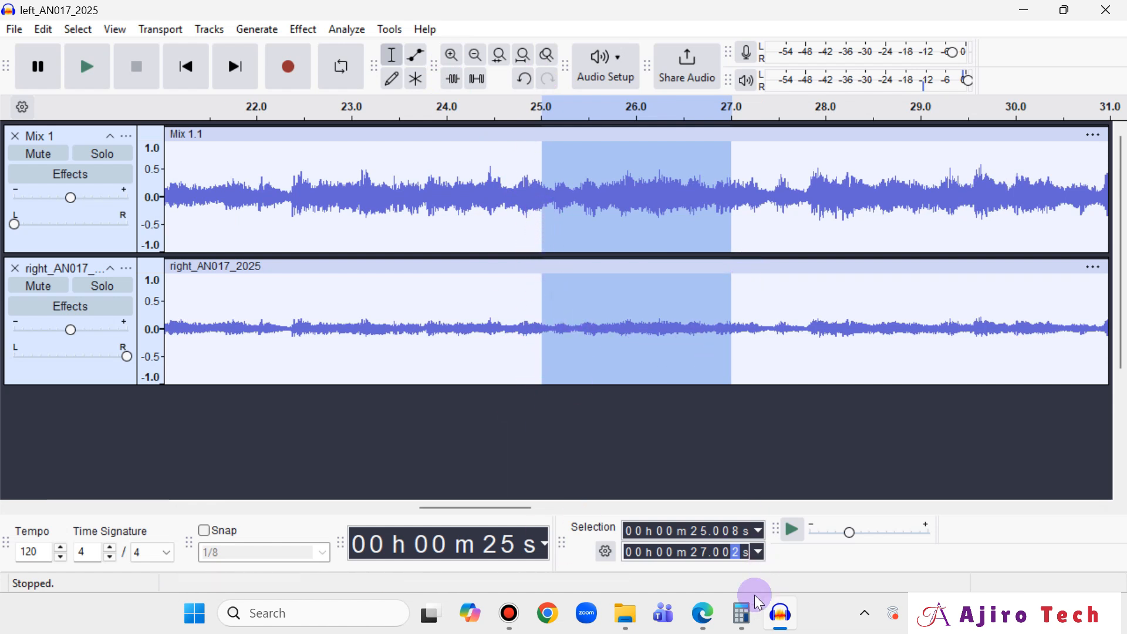
Step: Apply Fade Out to the selected 25–27 s region of both tracks, checking the task sheet
{"action": "left_click", "coordinate": [699, 626]}
{"action": "left_click", "coordinate": [699, 626]}
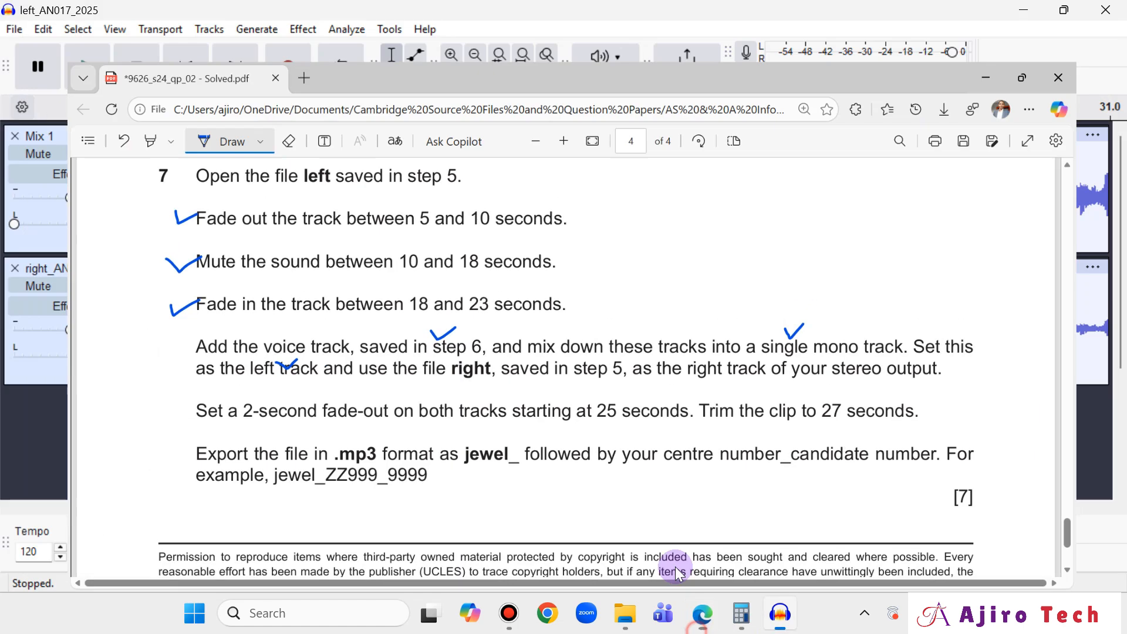
{"action": "left_click", "coordinate": [304, 29]}
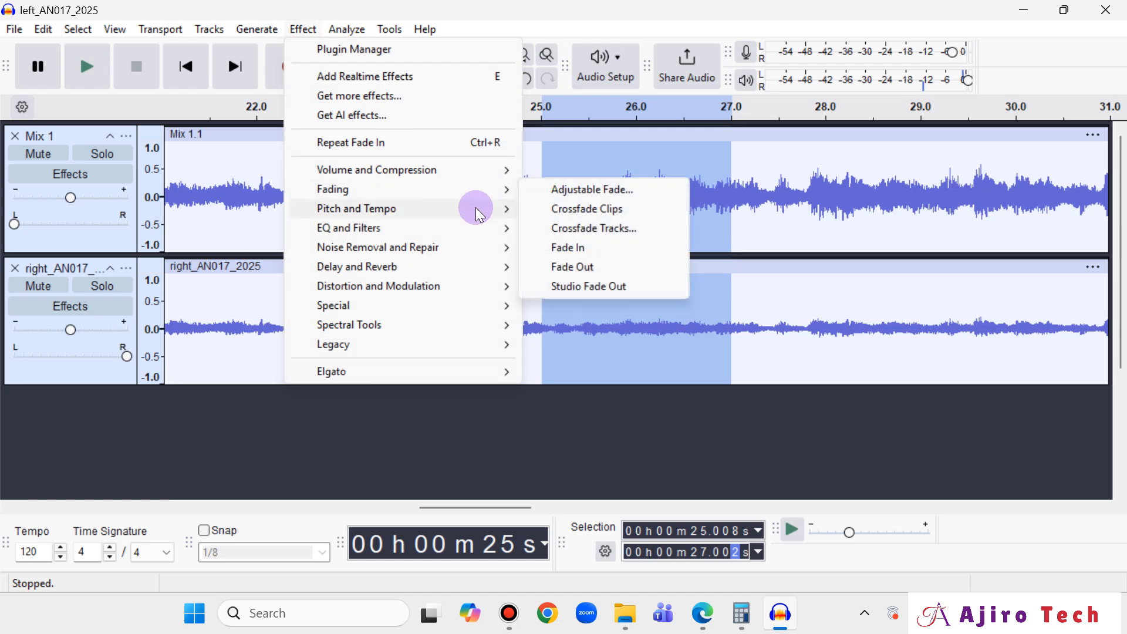
{"action": "left_click", "coordinate": [571, 267]}
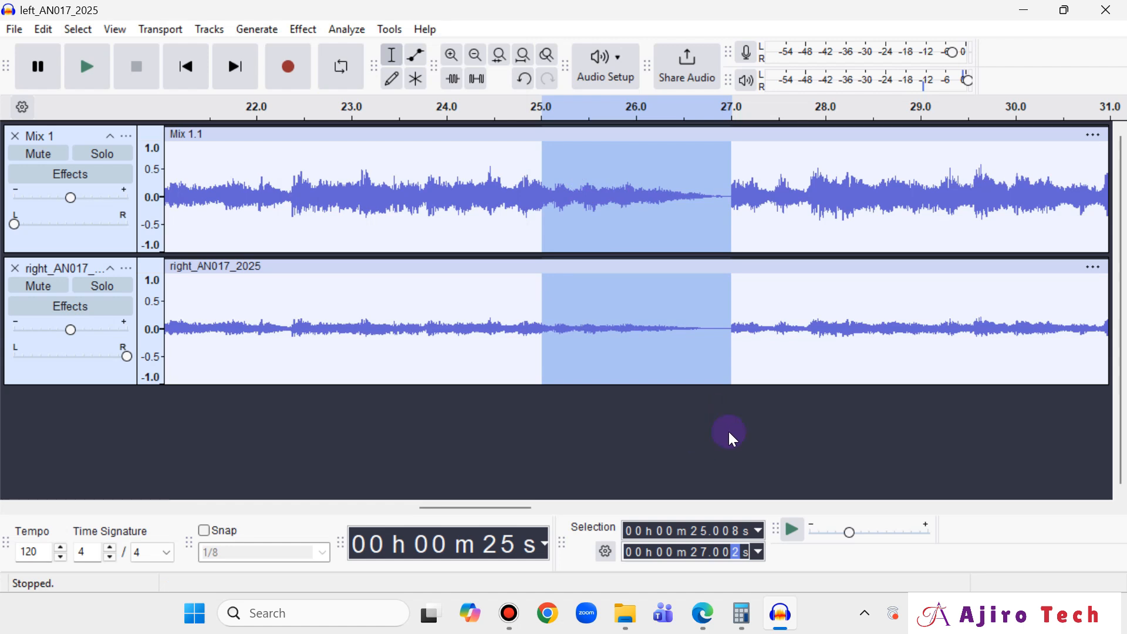
{"action": "left_click", "coordinate": [703, 616]}
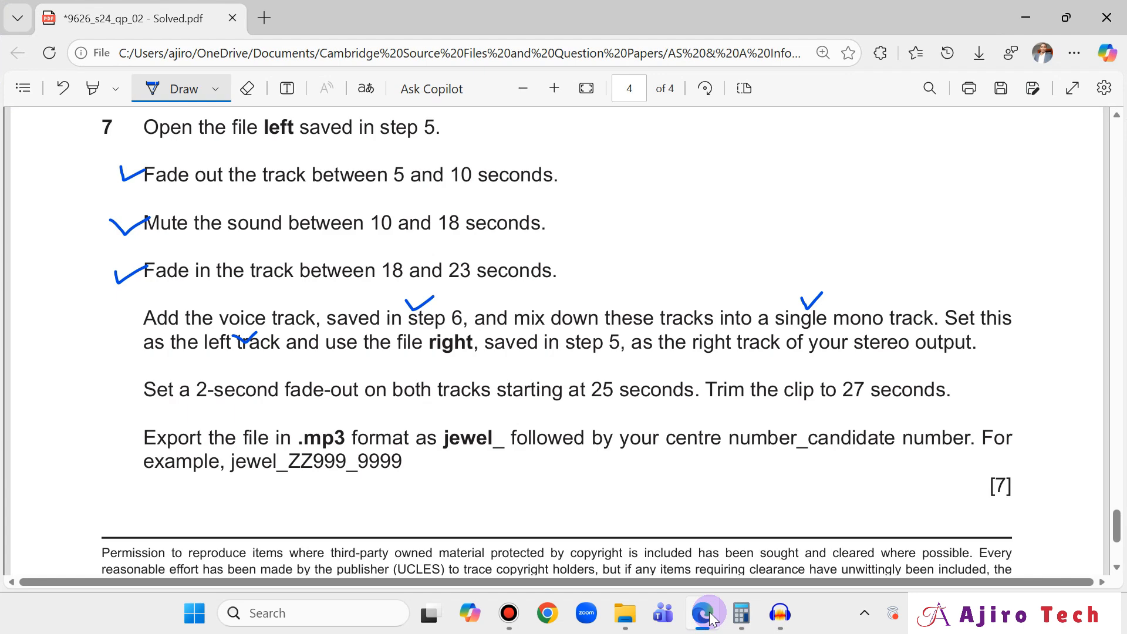
{"action": "left_click", "coordinate": [712, 619]}
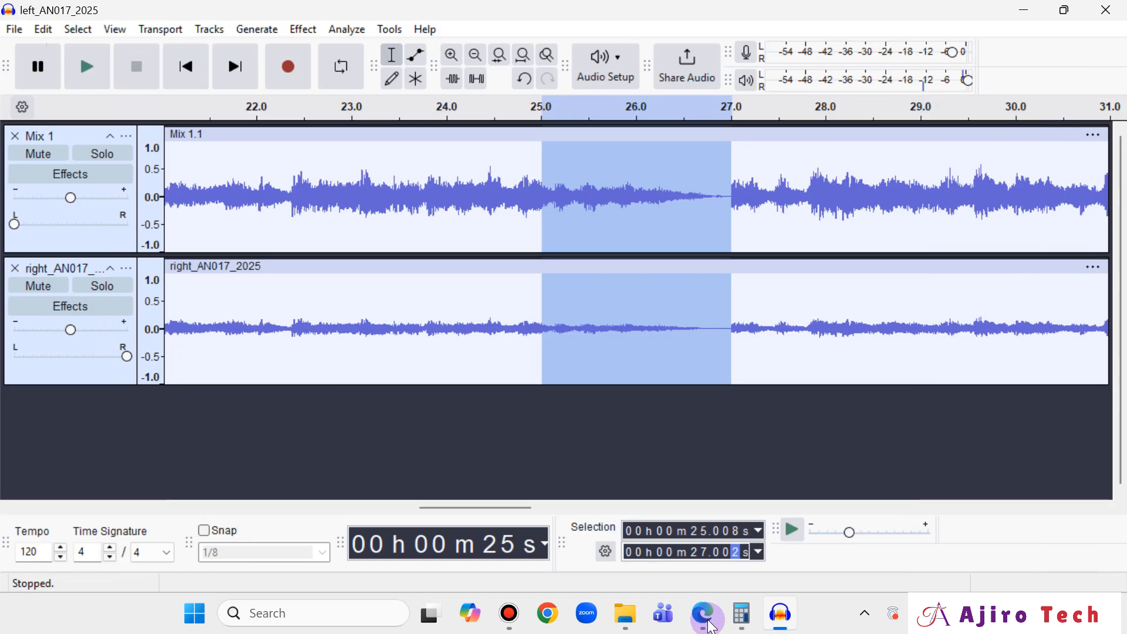
Step: Zoom out and select from 27 s to the end (about 1:18) of both tracks
{"action": "left_click", "coordinate": [737, 189]}
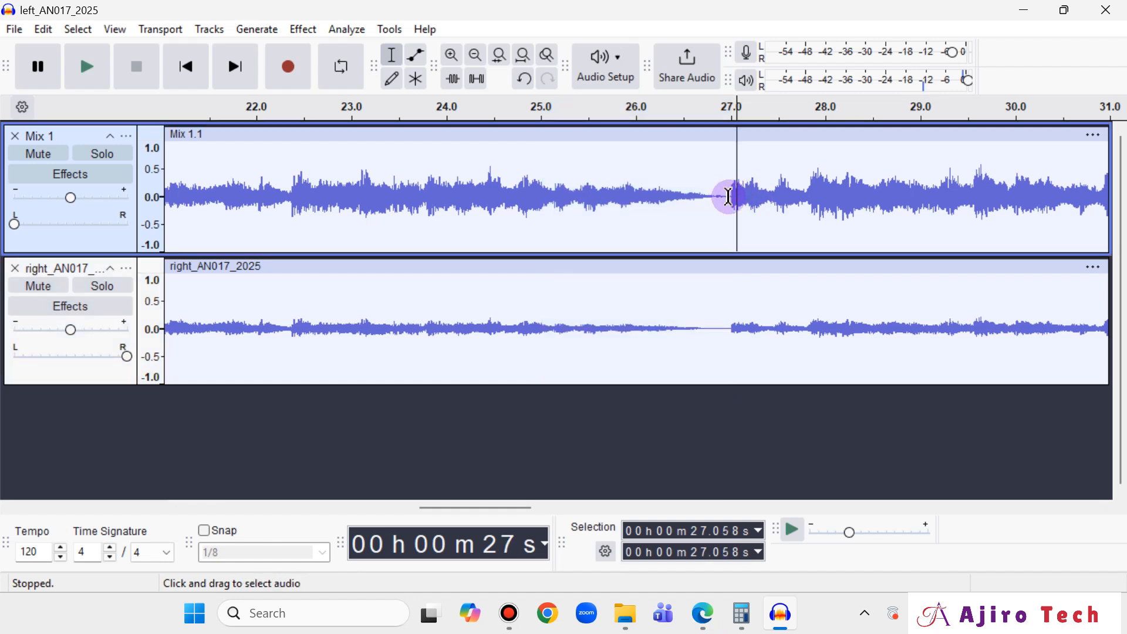
{"action": "left_click", "coordinate": [730, 193]}
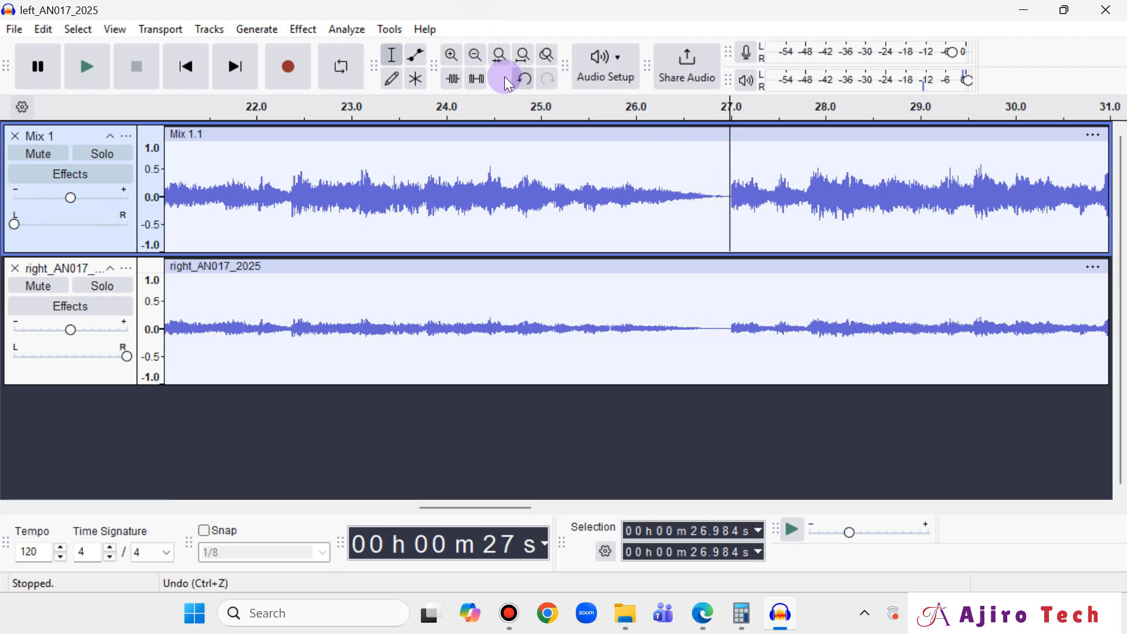
{"action": "left_click", "coordinate": [477, 59]}
{"action": "left_click", "coordinate": [476, 58]}
{"action": "left_click", "coordinate": [477, 58]}
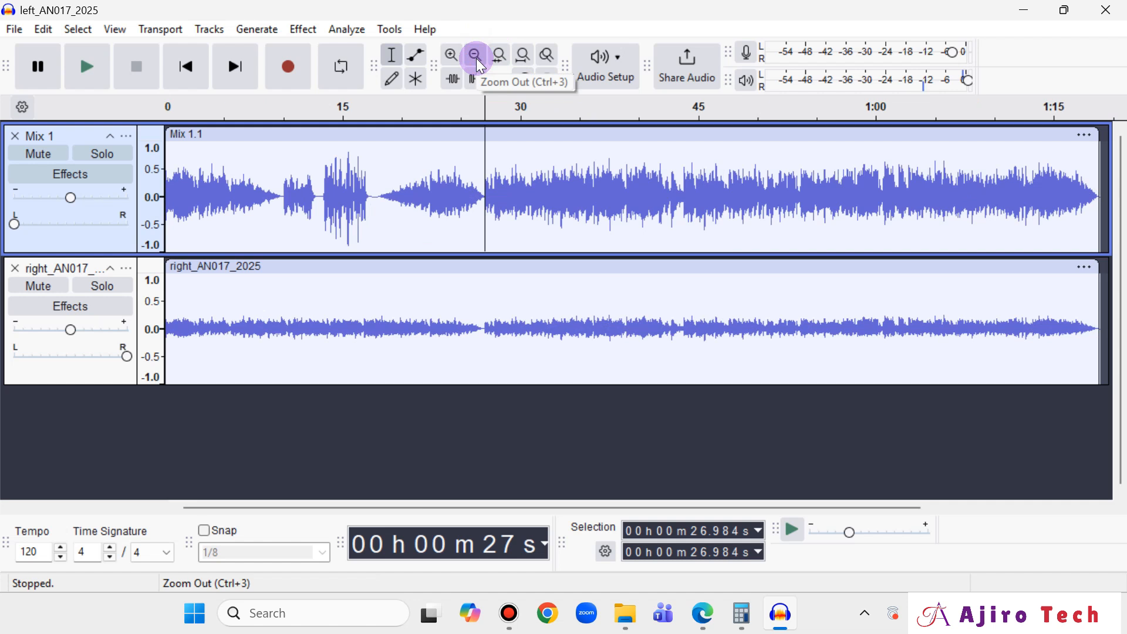
{"action": "left_click", "coordinate": [476, 58]}
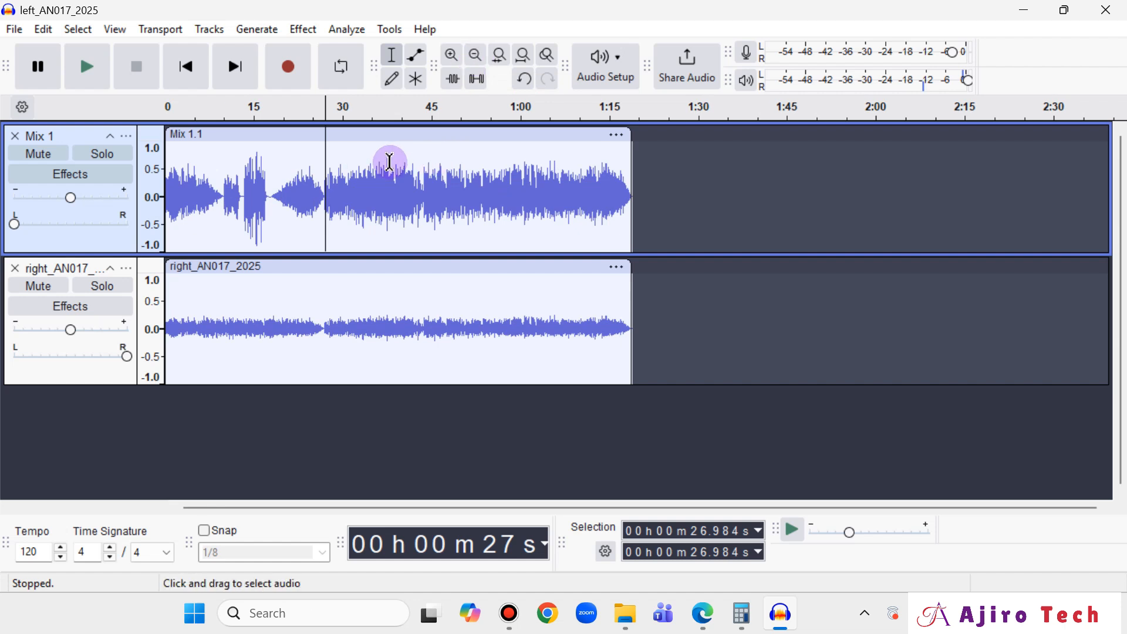
{"action": "left_click", "coordinate": [331, 236]}
{"action": "left_click_drag", "start_coordinate": [332, 237], "coordinate": [623, 370]}
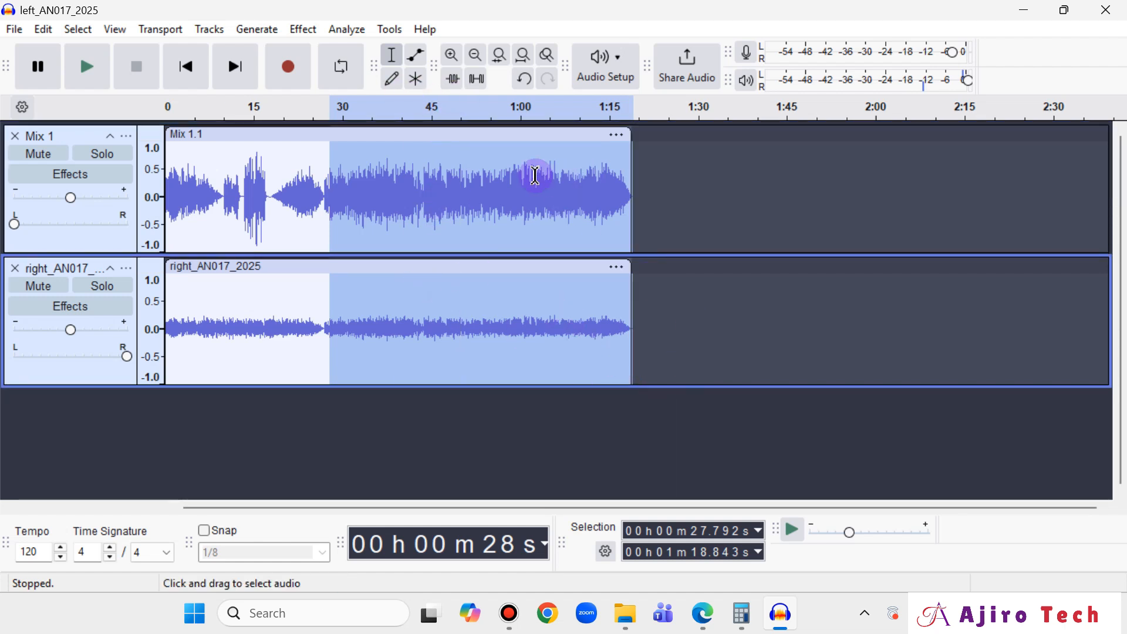
{"action": "left_click", "coordinate": [451, 56]}
Step: Zoom in and set the selection start to exactly 27.000 s
{"action": "left_click", "coordinate": [449, 56]}
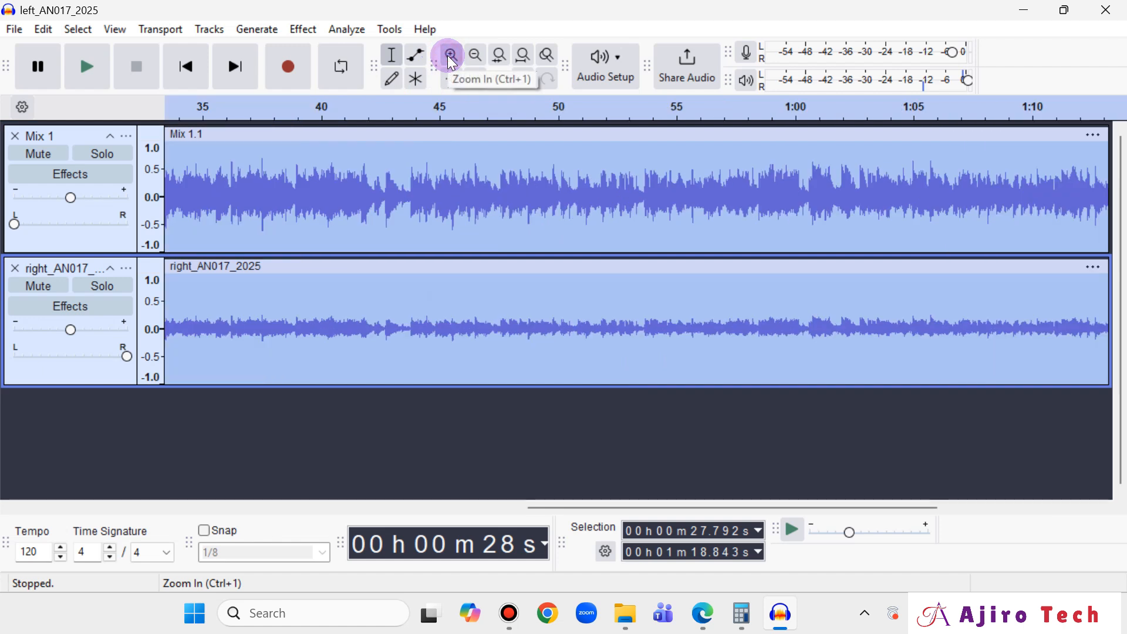
{"action": "left_click", "coordinate": [673, 507]}
{"action": "left_click_drag", "start_coordinate": [675, 511], "coordinate": [474, 514]}
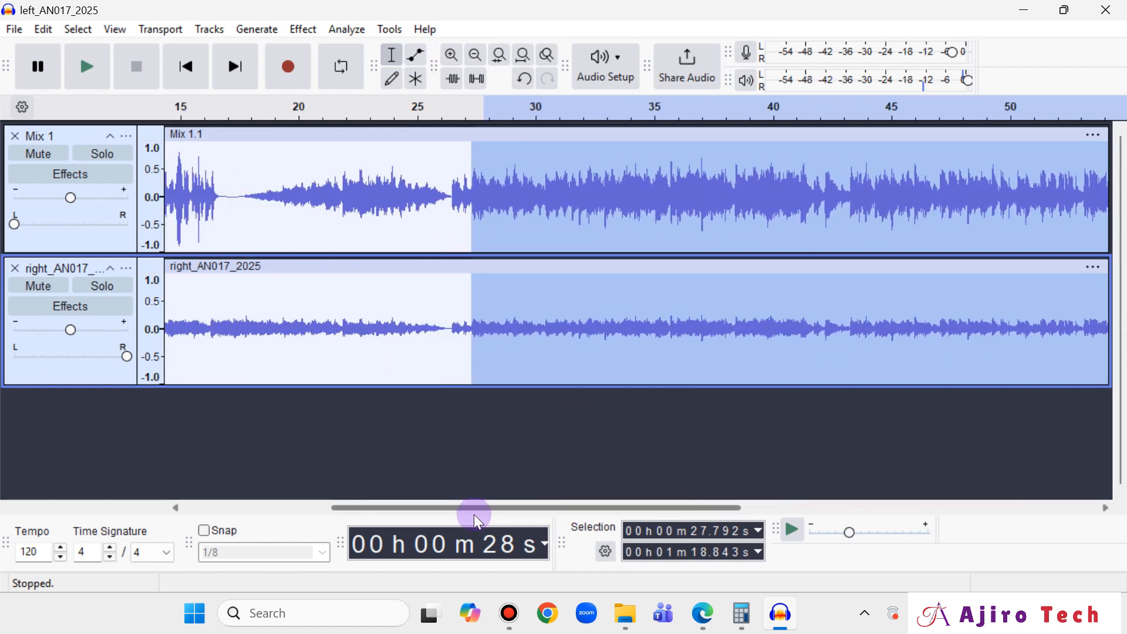
{"action": "left_click", "coordinate": [452, 55]}
{"action": "left_click_drag", "start_coordinate": [663, 506], "coordinate": [415, 488]}
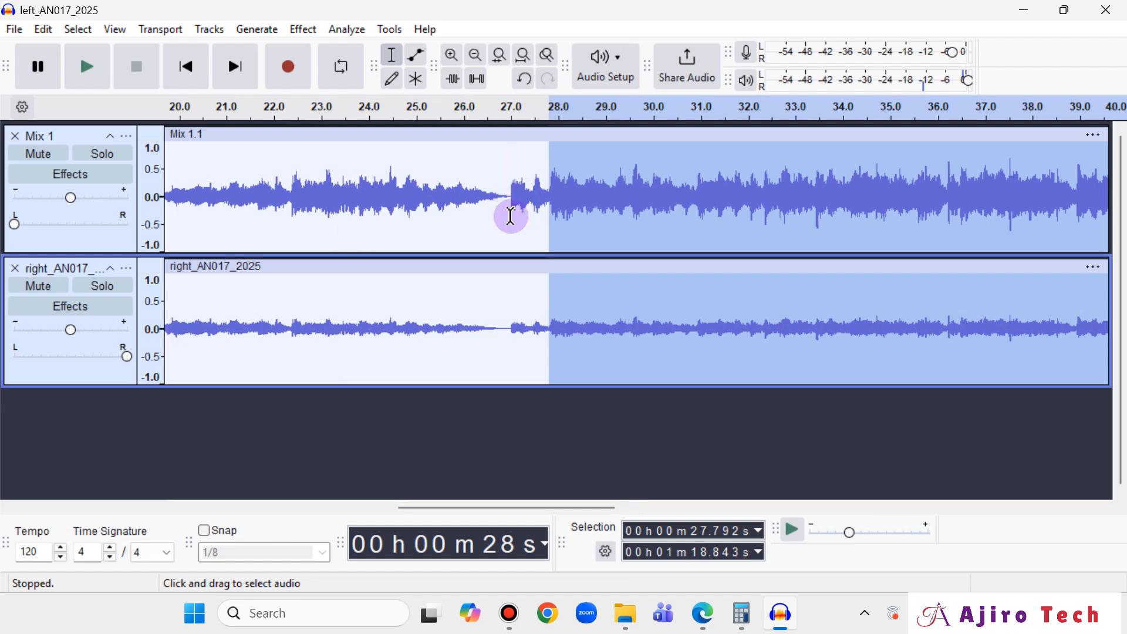
{"action": "left_click", "coordinate": [712, 530]}
{"action": "type", "text": "0"}
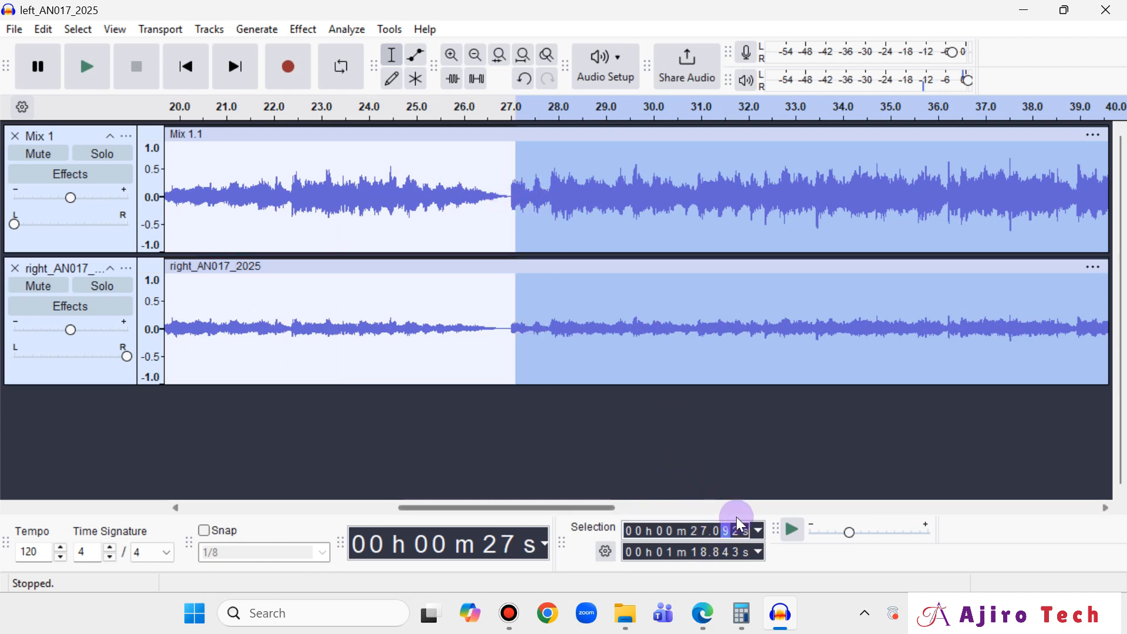
{"action": "type", "text": "00"}
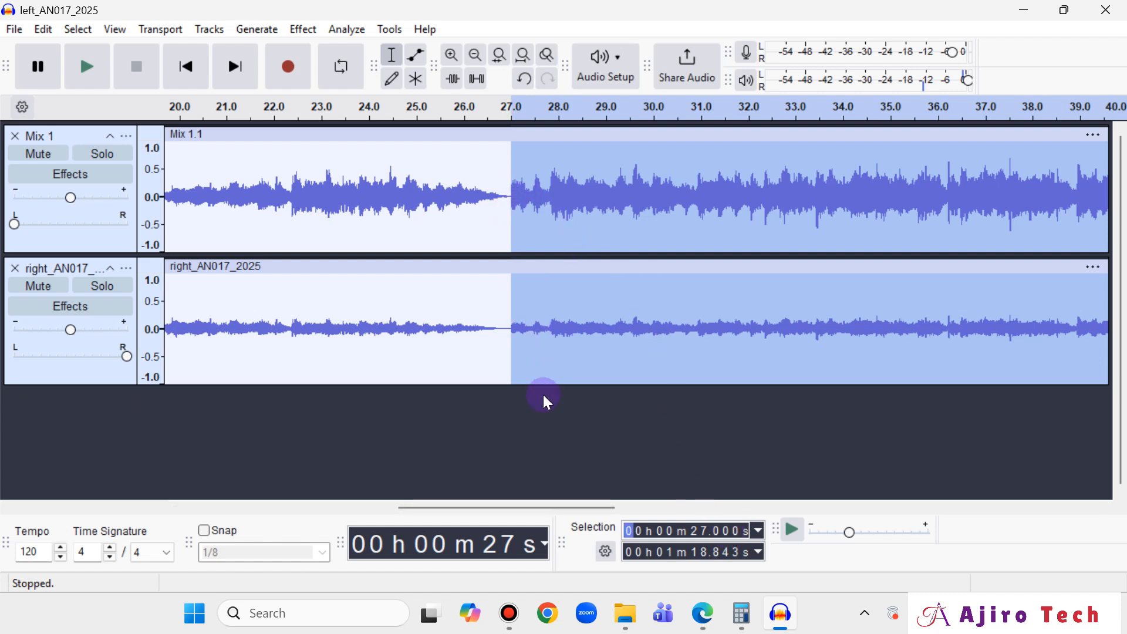
Step: Cut everything after 27 s from both tracks and zoom in on the fade-out end
{"action": "left_click", "coordinate": [477, 58]}
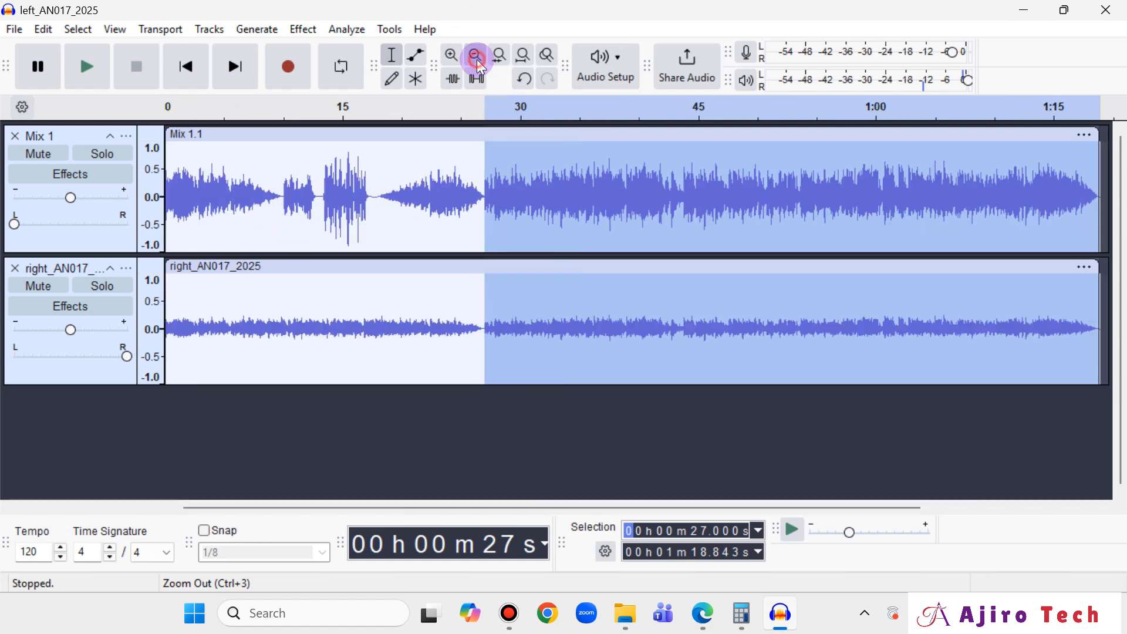
{"action": "left_click", "coordinate": [477, 59]}
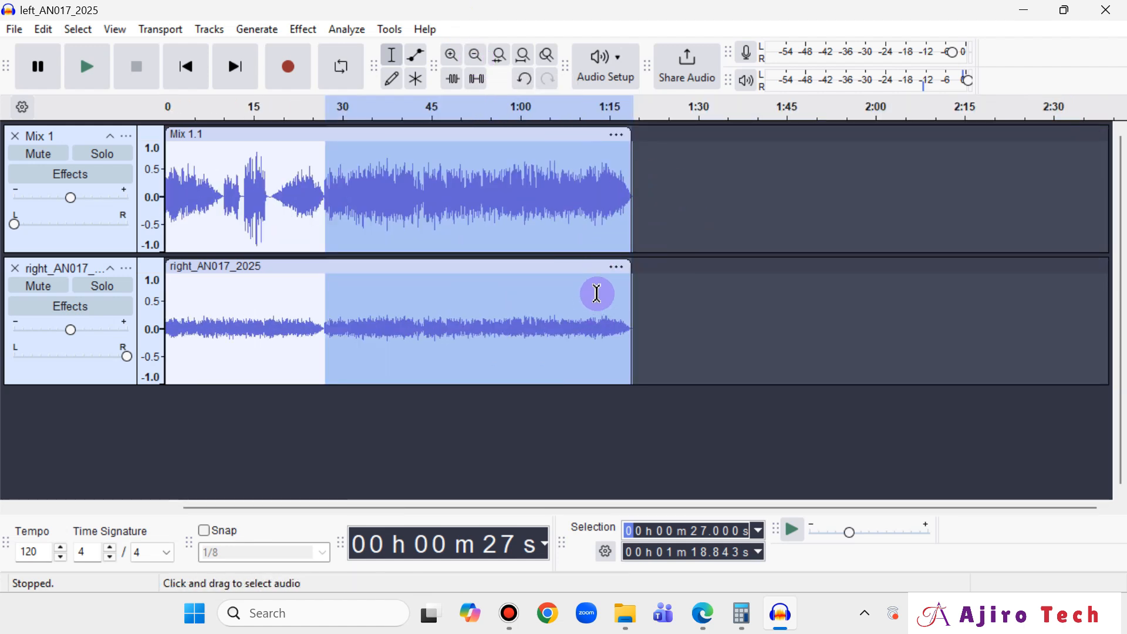
{"action": "left_click", "coordinate": [43, 30]}
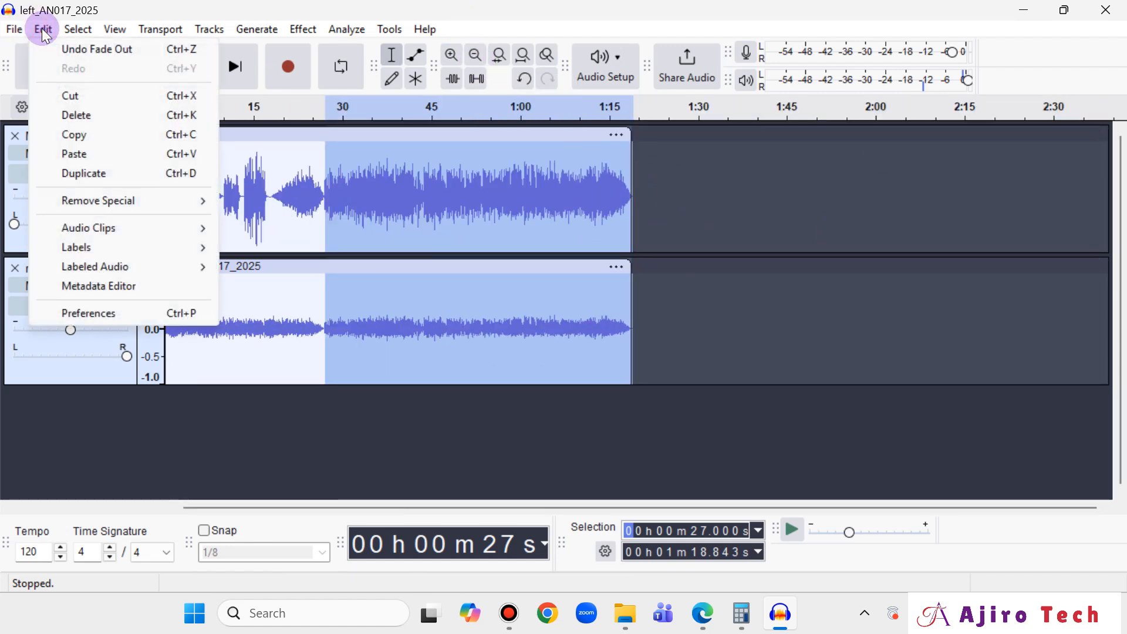
{"action": "left_click", "coordinate": [76, 95]}
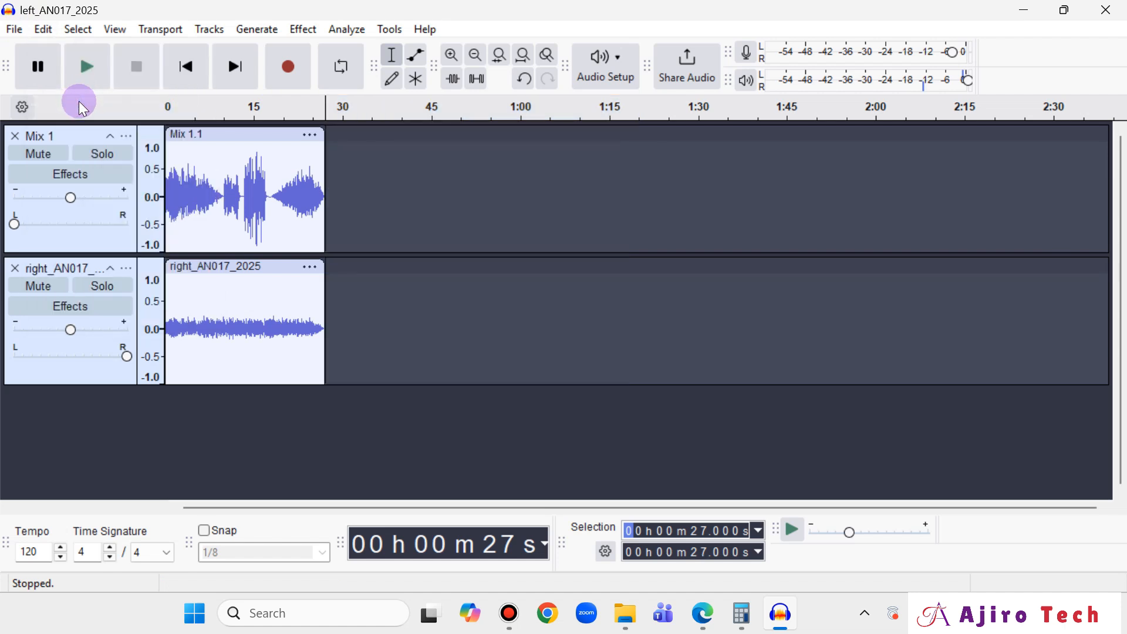
{"action": "left_click", "coordinate": [453, 57]}
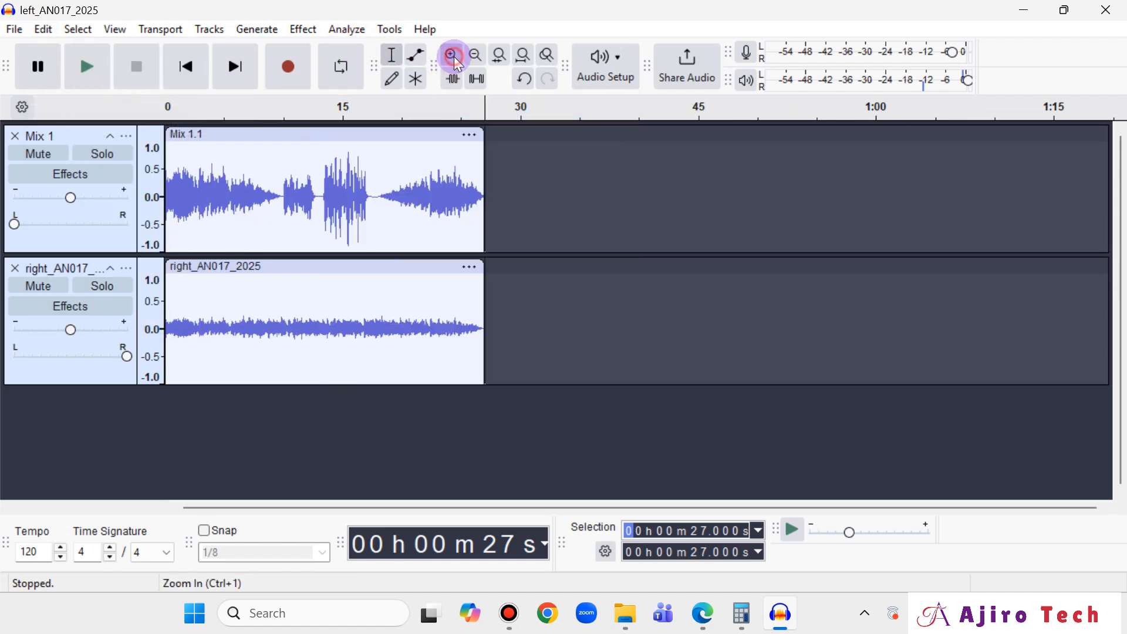
{"action": "left_click", "coordinate": [454, 56]}
{"action": "left_click", "coordinate": [453, 56]}
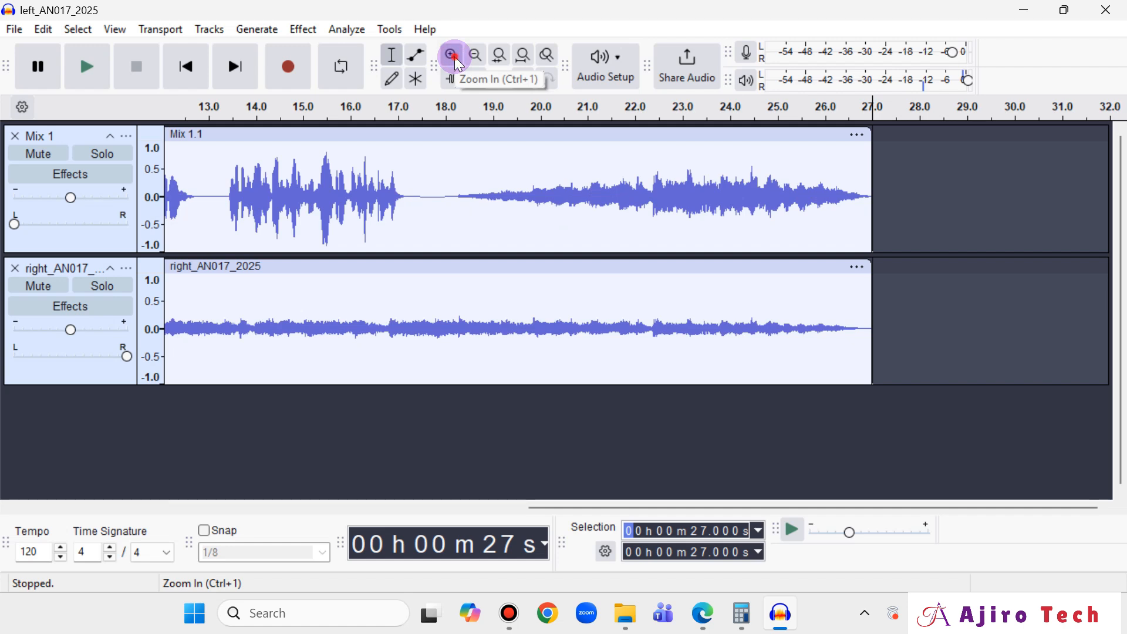
{"action": "left_click", "coordinate": [453, 56]}
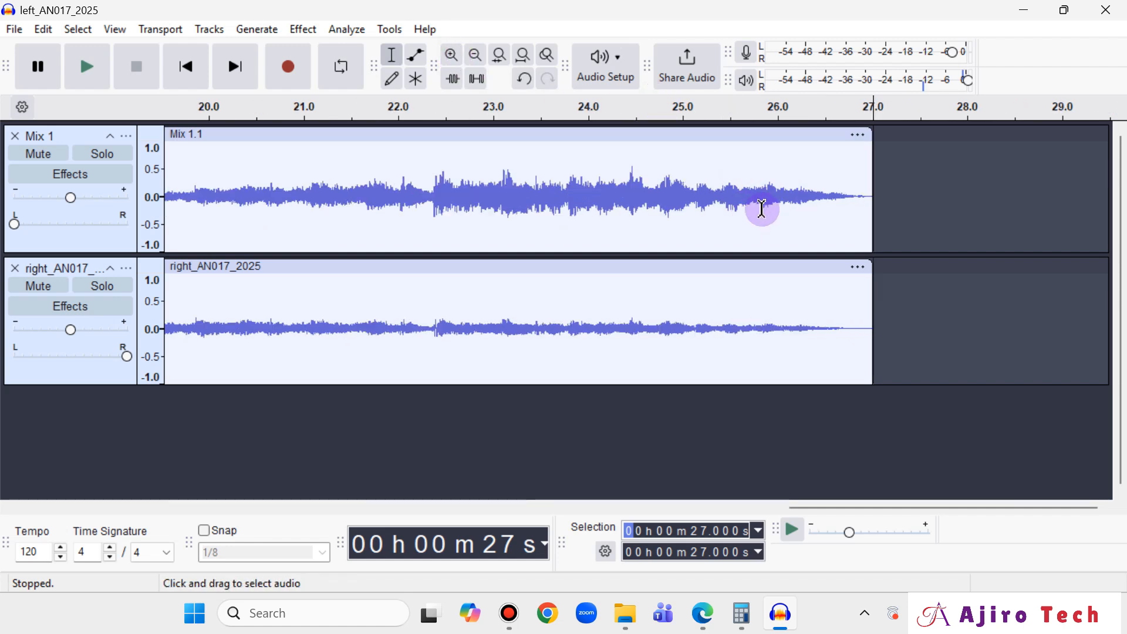
Step: Turn off Draw and copy the example name 'jewel_ZZ999_9999' from the task sheet PDF
{"action": "left_click", "coordinate": [702, 613]}
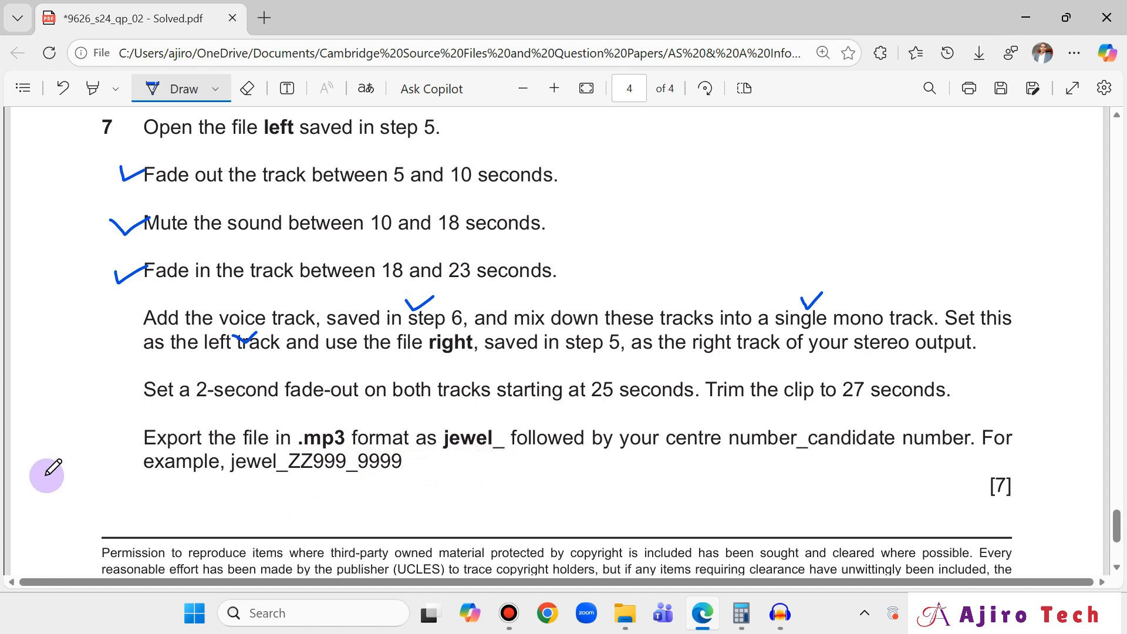
{"action": "left_click", "coordinate": [164, 83]}
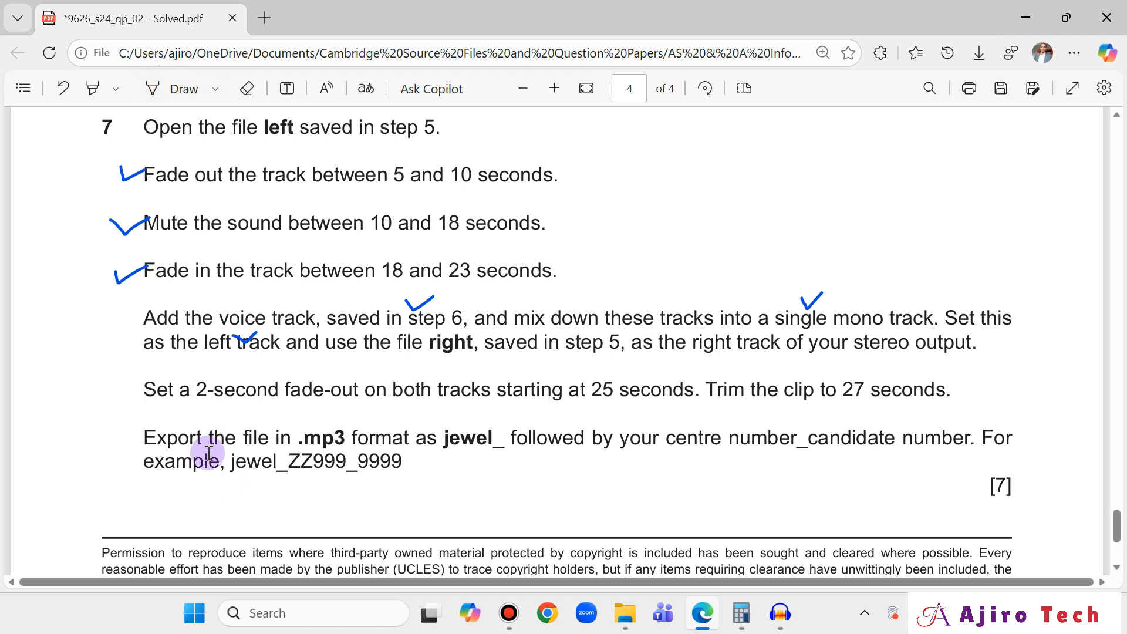
{"action": "left_click_drag", "start_coordinate": [226, 465], "coordinate": [402, 466]}
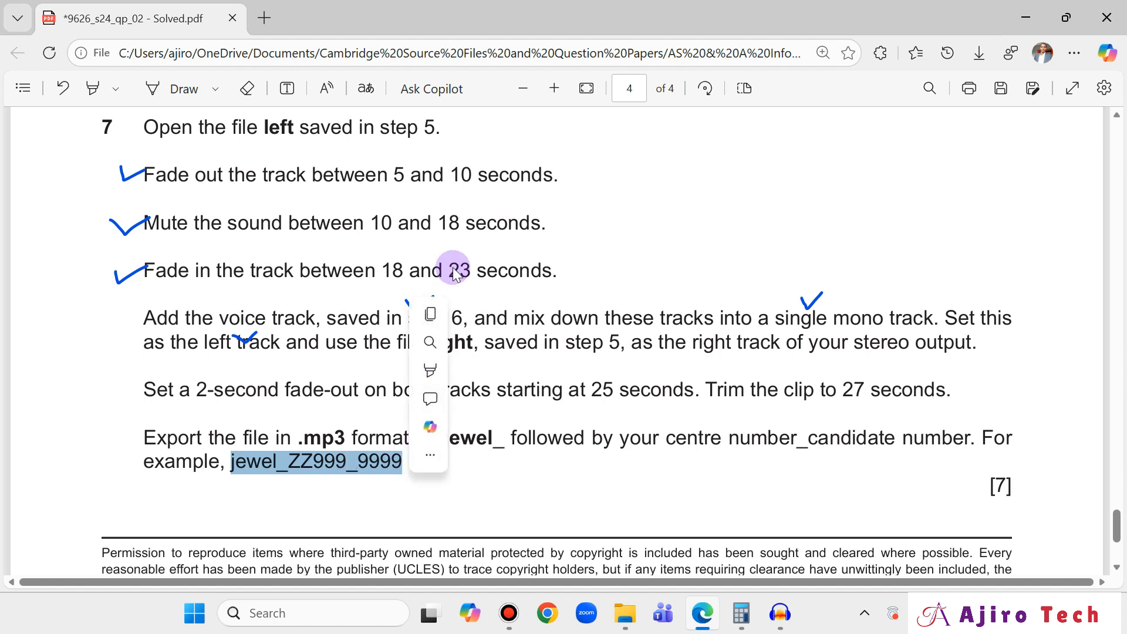
{"action": "left_click", "coordinate": [437, 314]}
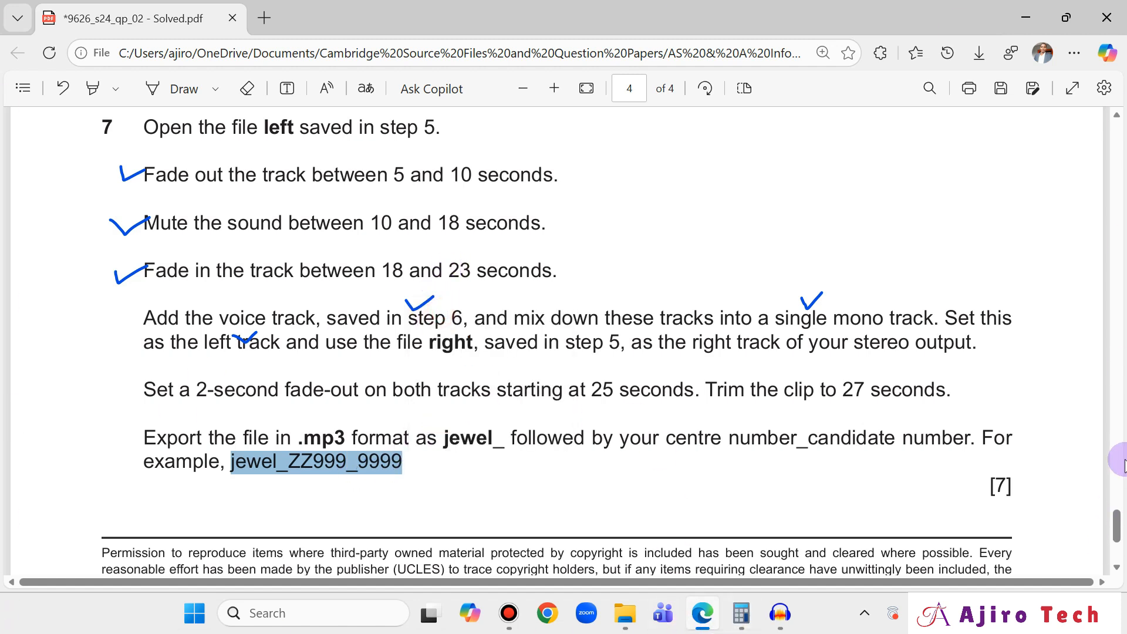
{"action": "left_click", "coordinate": [780, 613]}
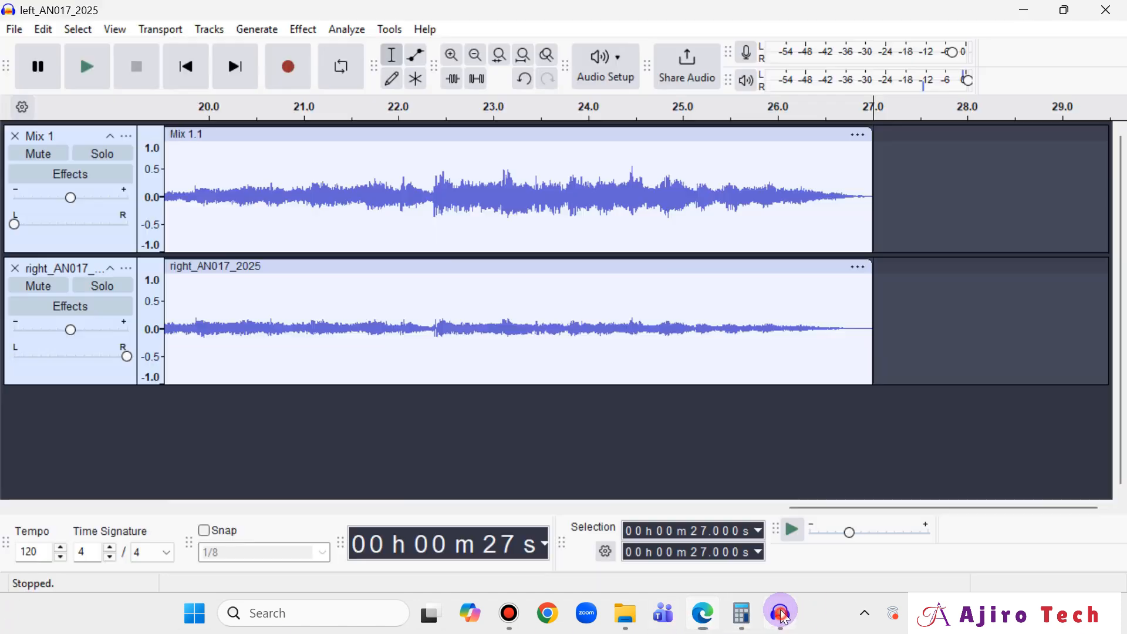
Step: Start an audio export to a file on the computer, glancing at the task sheet
{"action": "left_click", "coordinate": [7, 33]}
{"action": "left_click", "coordinate": [62, 229]}
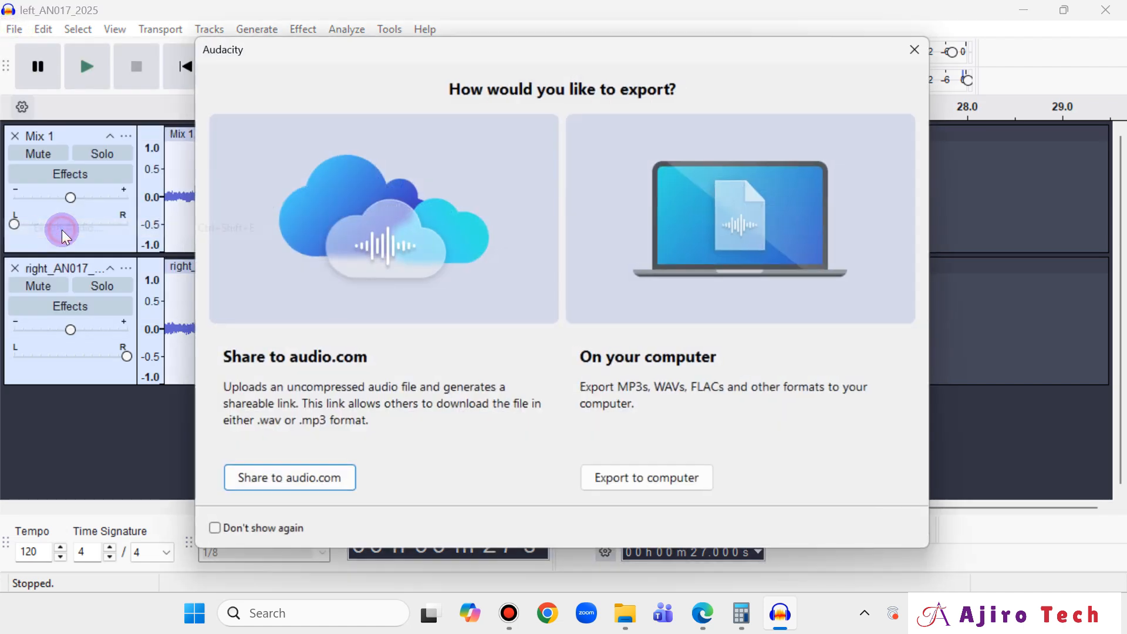
{"action": "left_click", "coordinate": [660, 478]}
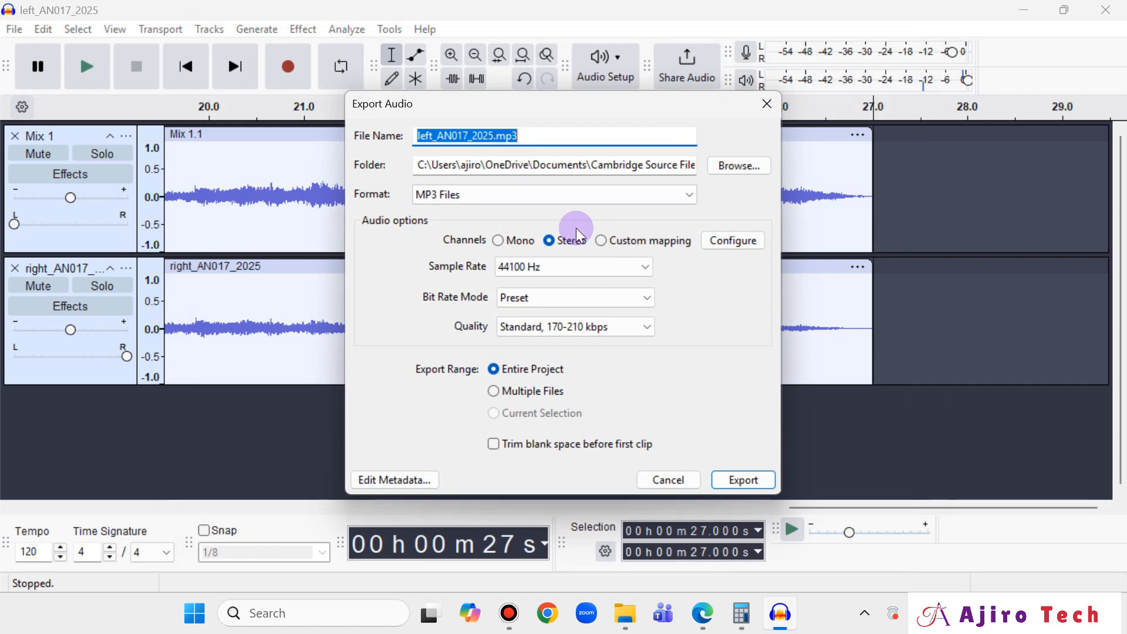
{"action": "left_click", "coordinate": [702, 613]}
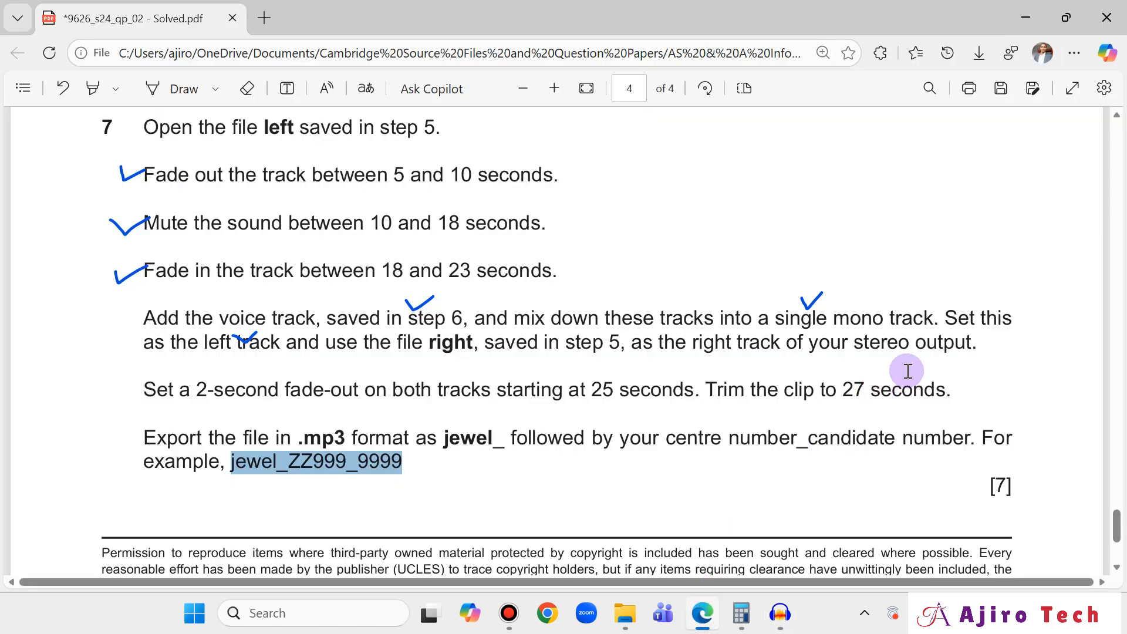
{"action": "mouse_move", "coordinate": [780, 613]}
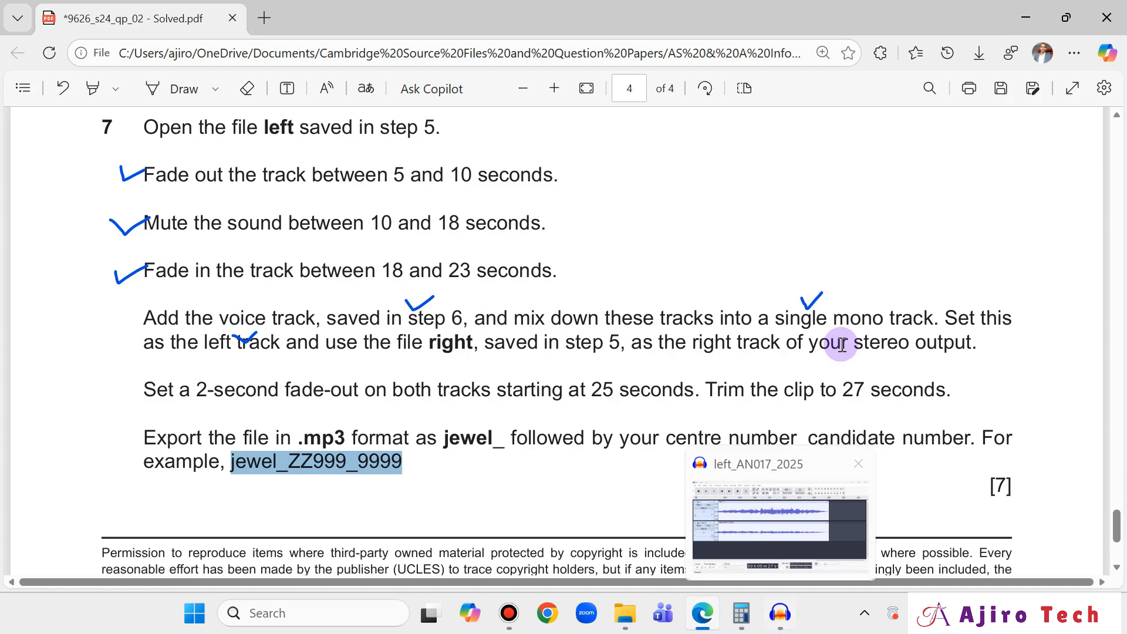
{"action": "left_click", "coordinate": [780, 613]}
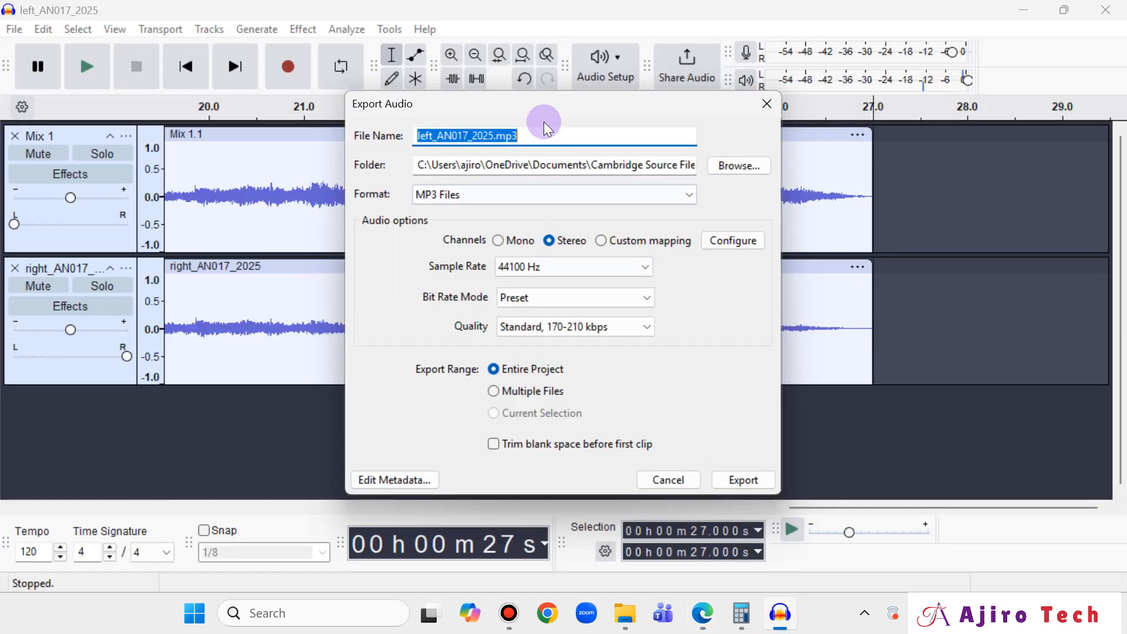
Step: Paste the example name, change it to jewel_AN017_2025, and export the MP3
{"action": "left_click", "coordinate": [484, 136]}
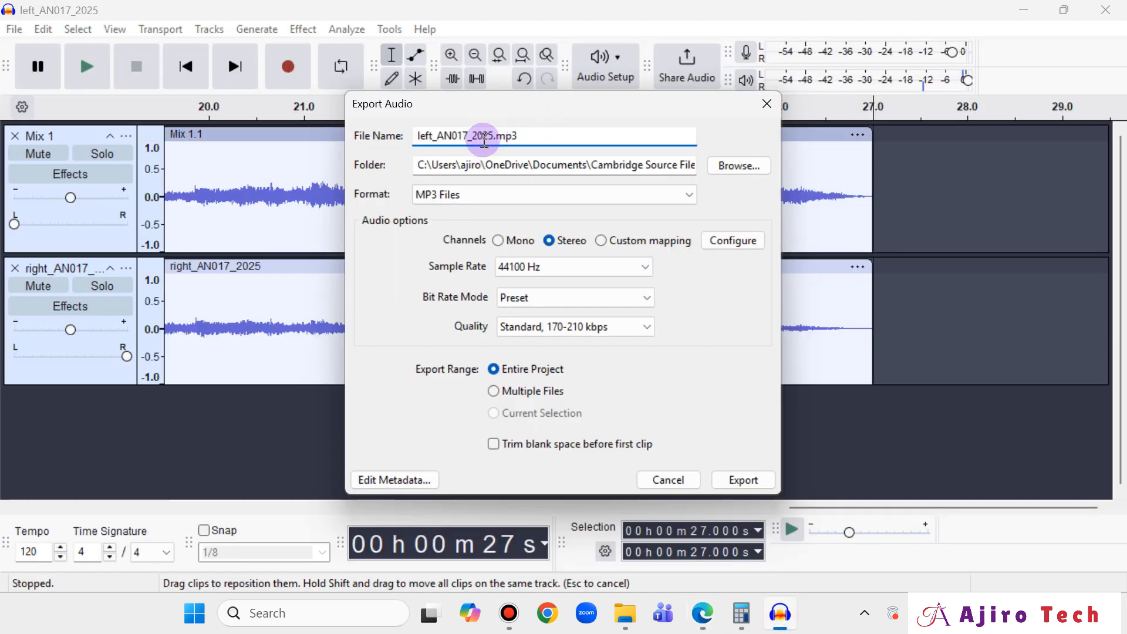
{"action": "left_click", "coordinate": [495, 136]}
{"action": "left_click_drag", "start_coordinate": [494, 136], "coordinate": [390, 134]}
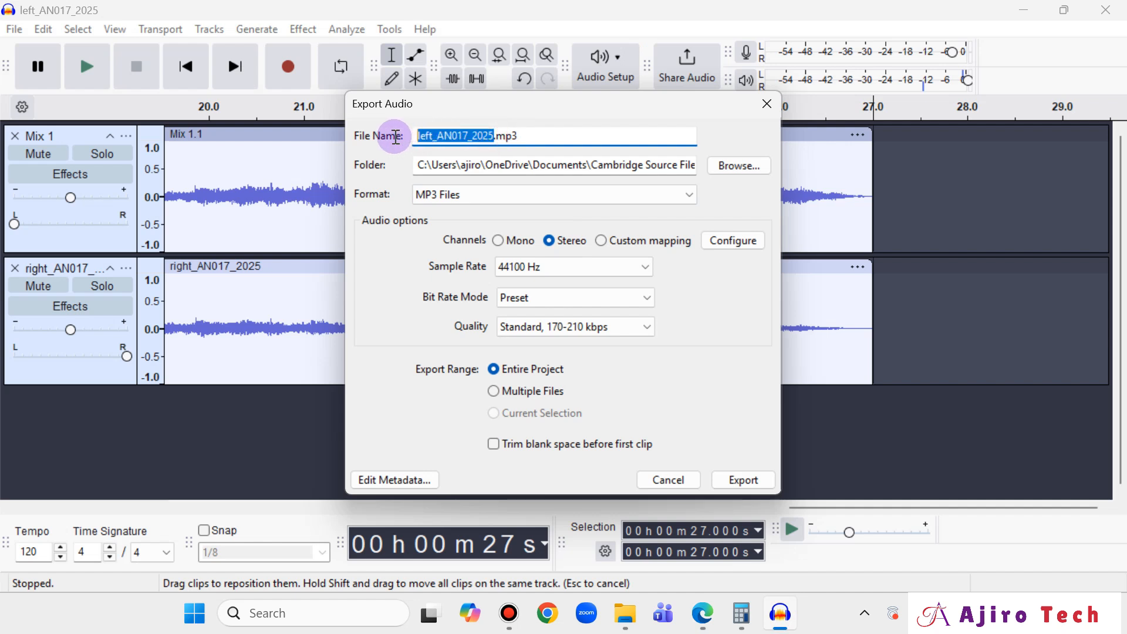
{"action": "right_click", "coordinate": [445, 141]}
{"action": "left_click", "coordinate": [282, 212]}
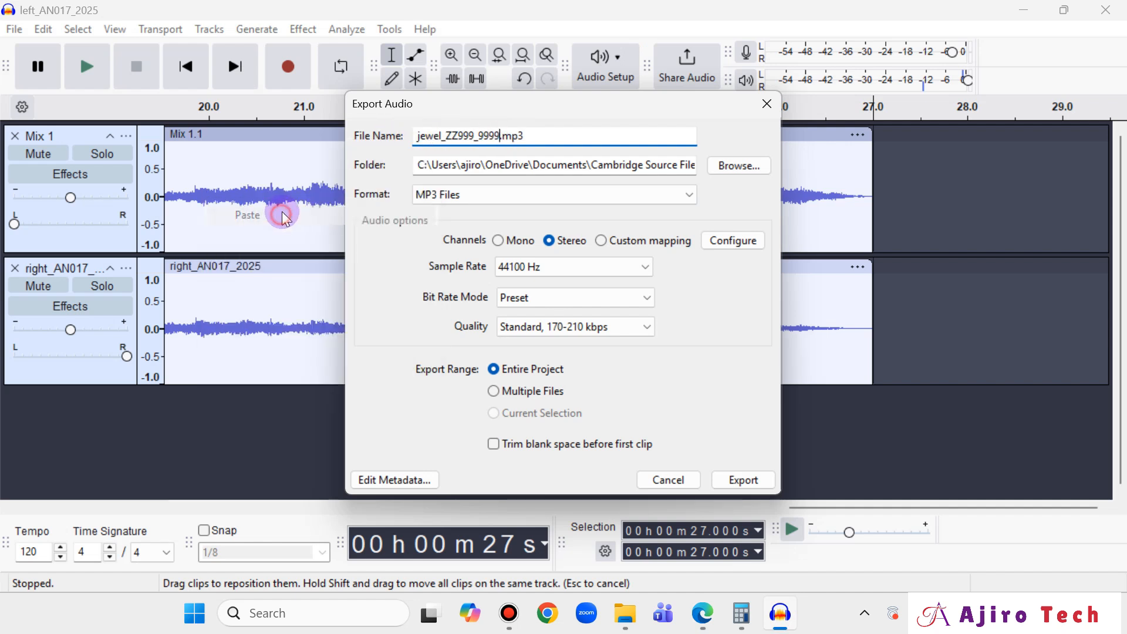
{"action": "left_click", "coordinate": [471, 136]}
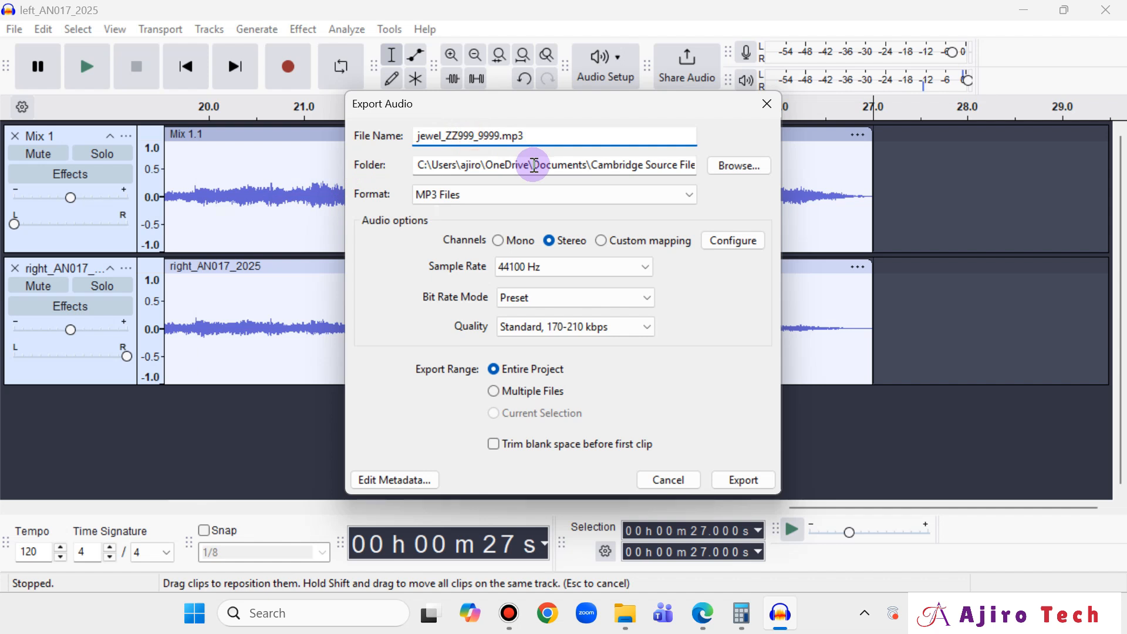
{"action": "key", "text": "BackSpace"}
{"action": "key", "text": "BackSpace"}
{"action": "key", "text": "BackSpace"}
{"action": "key", "text": "BackSpace"}
{"action": "key", "text": "BackSpace"}
{"action": "type", "text": "AN017"}
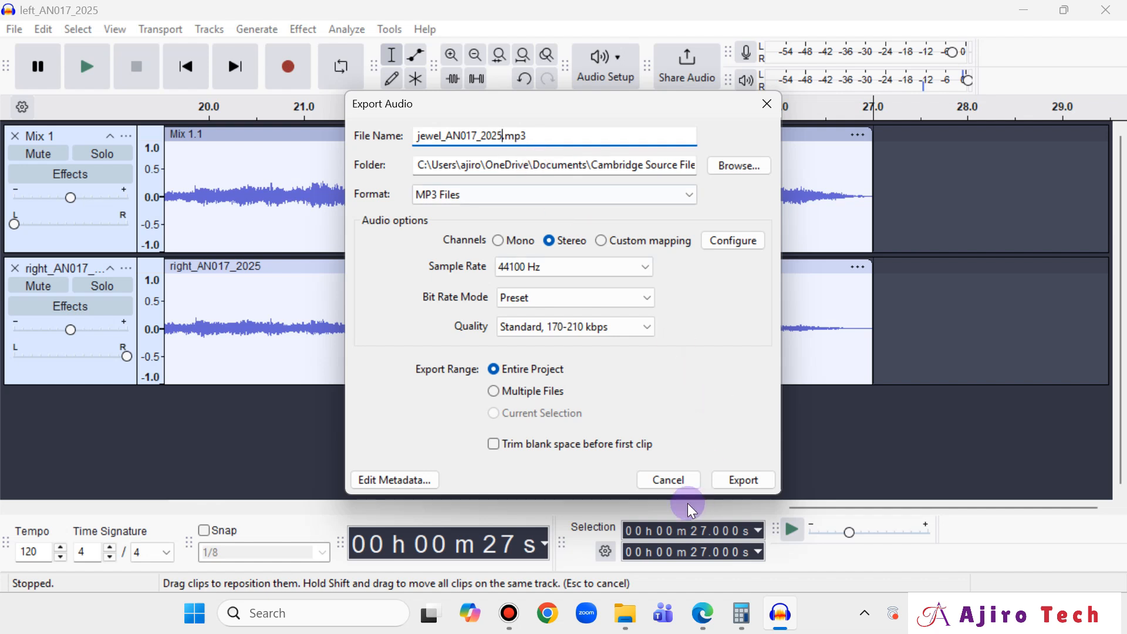
{"action": "left_click", "coordinate": [704, 624]}
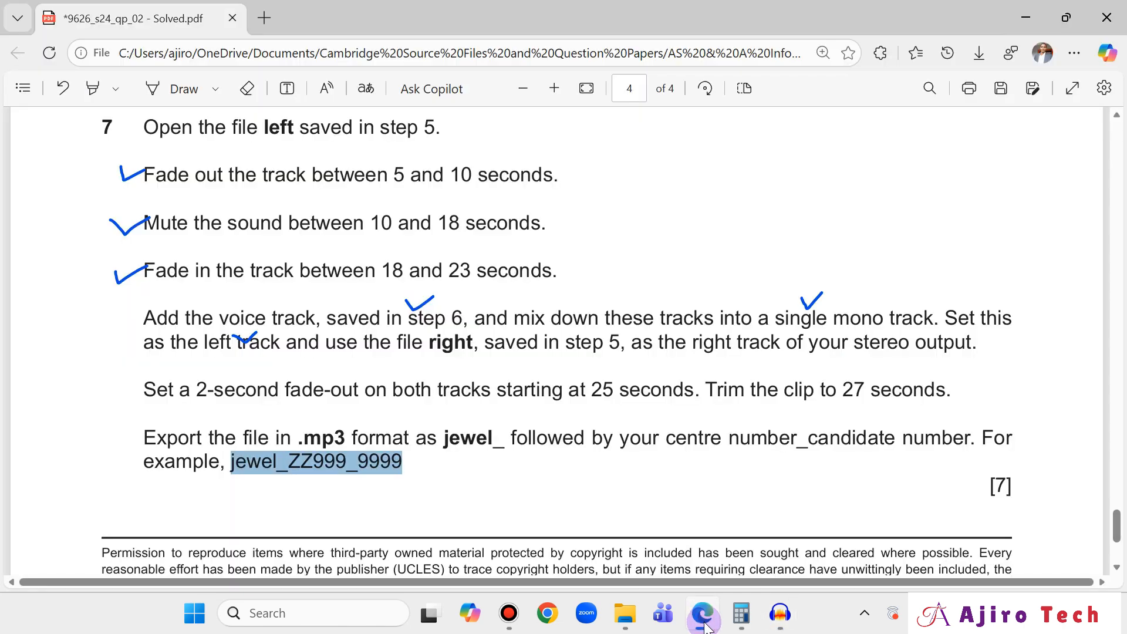
{"action": "left_click", "coordinate": [704, 624]}
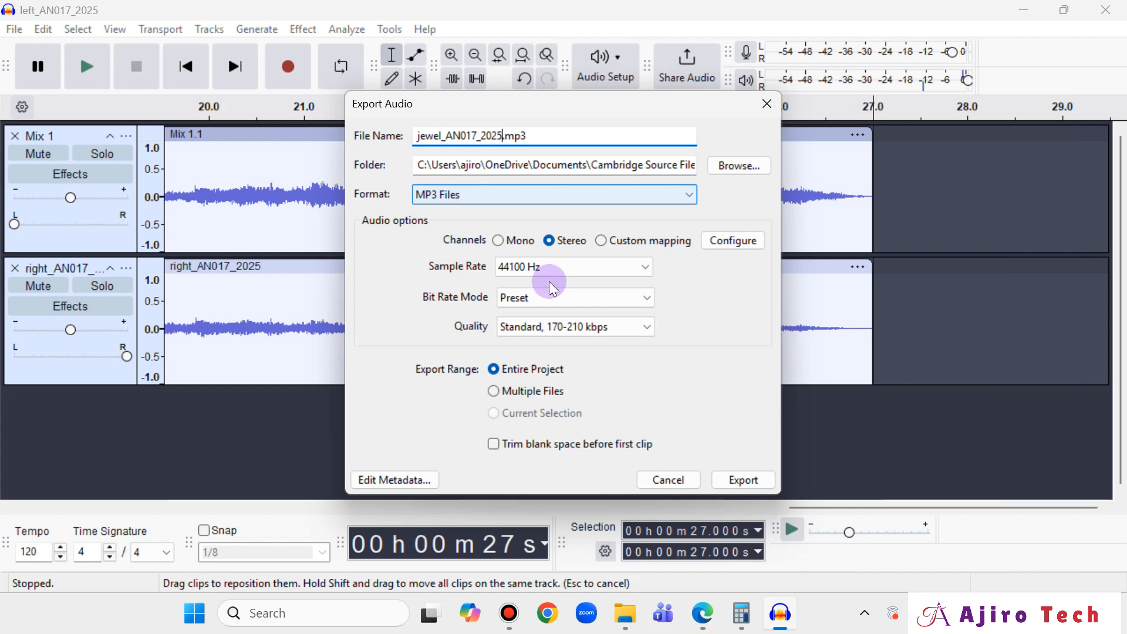
{"action": "left_click", "coordinate": [740, 480]}
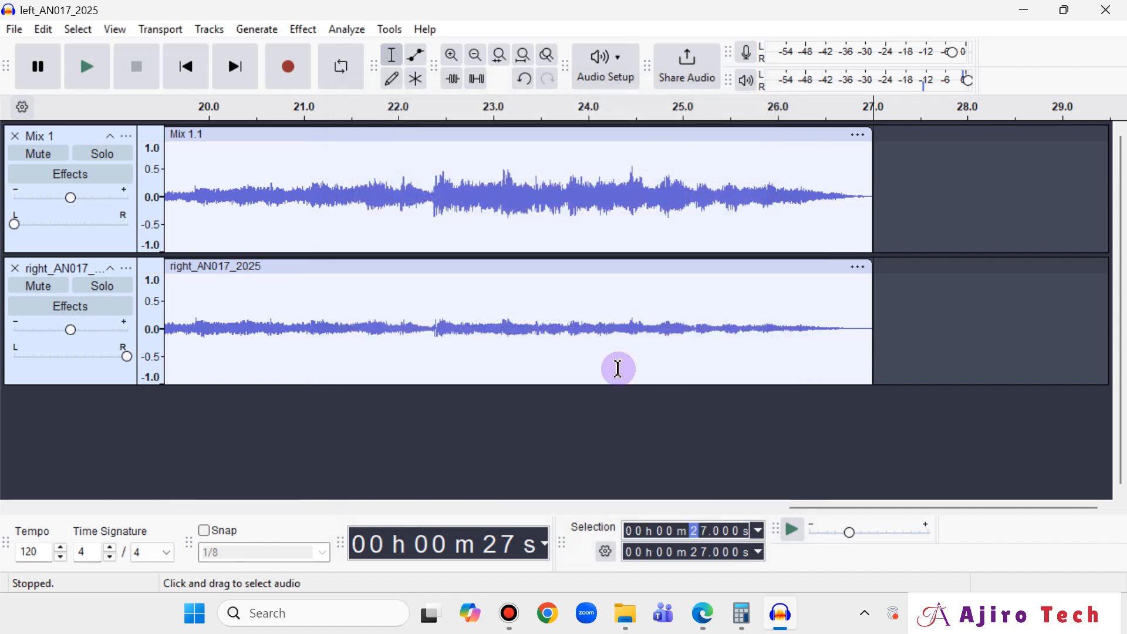
Step: Play the exported jewel_AN017_2025 file from File Explorer to confirm its 27-second length
{"action": "left_click", "coordinate": [626, 614]}
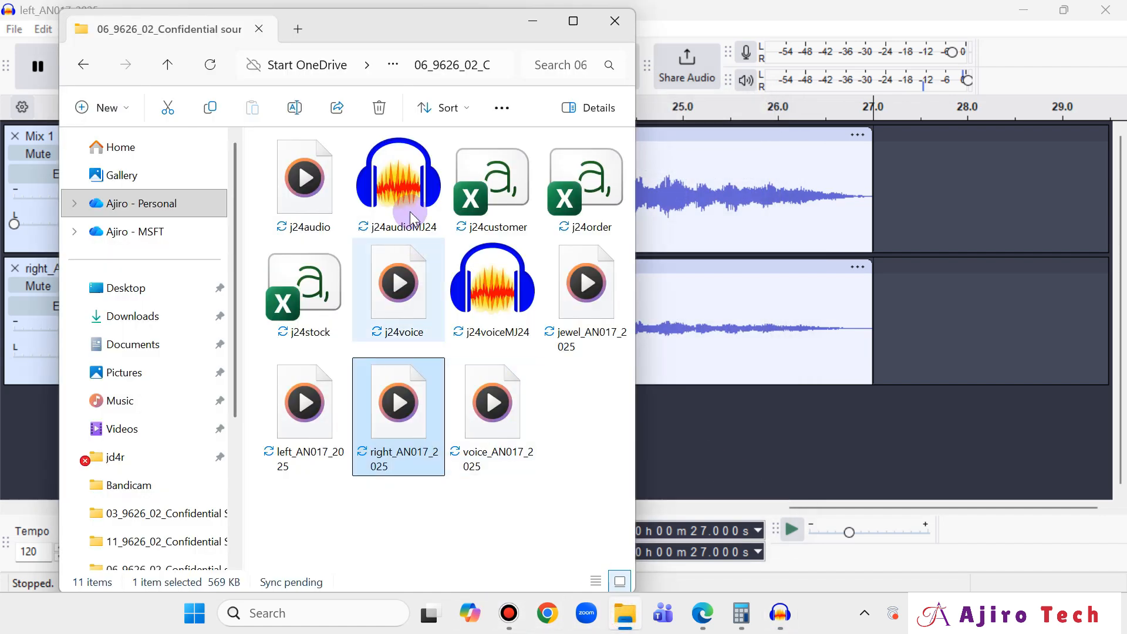
{"action": "left_click", "coordinate": [574, 21]}
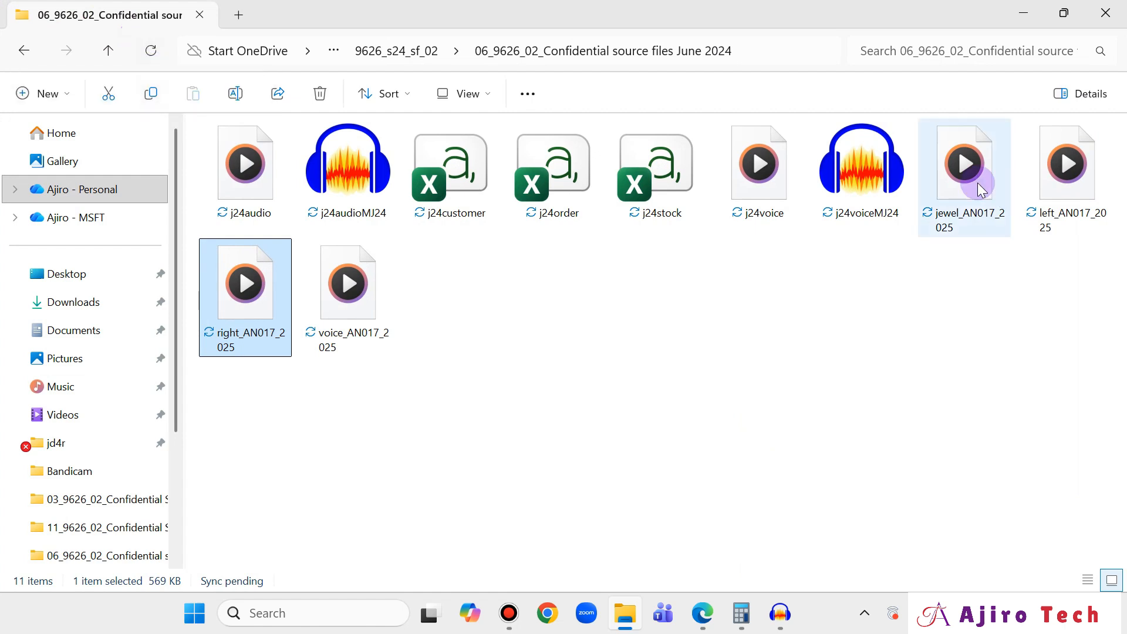
{"action": "left_click", "coordinate": [943, 185]}
{"action": "double_click", "coordinate": [942, 183]}
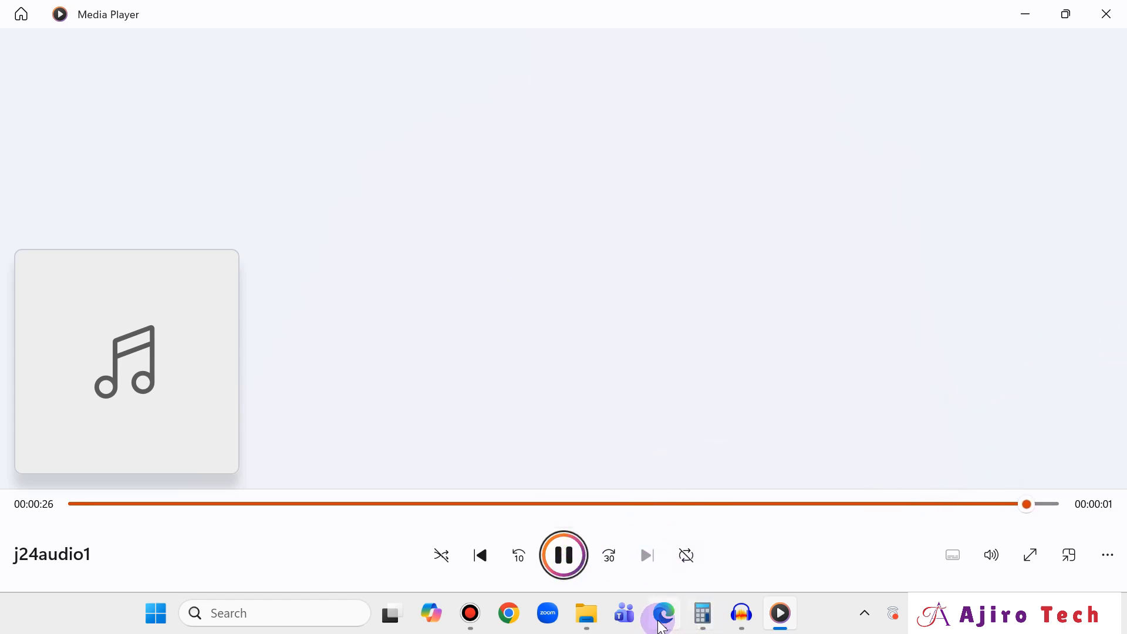
Step: Review the question paper, then bring up Save Project As for the Audacity project
{"action": "left_click", "coordinate": [662, 625]}
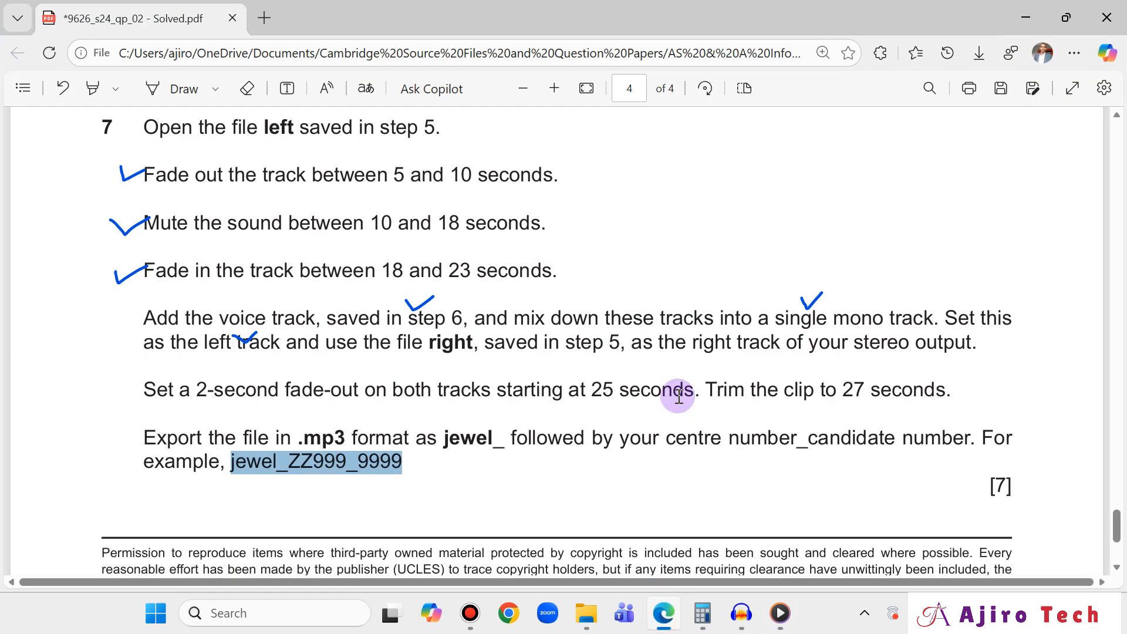
{"action": "scroll", "coordinate": [679, 396], "scroll_direction": "down", "scroll_amount": 2}
{"action": "scroll", "coordinate": [679, 396], "scroll_direction": "up", "scroll_amount": 2}
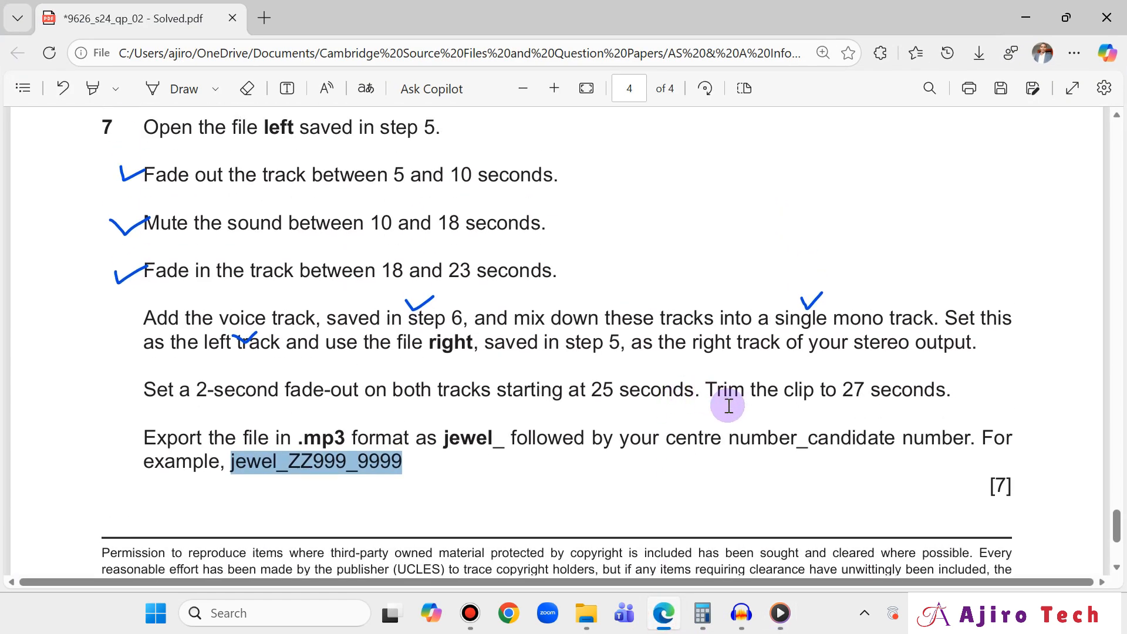
{"action": "left_click", "coordinate": [742, 621]}
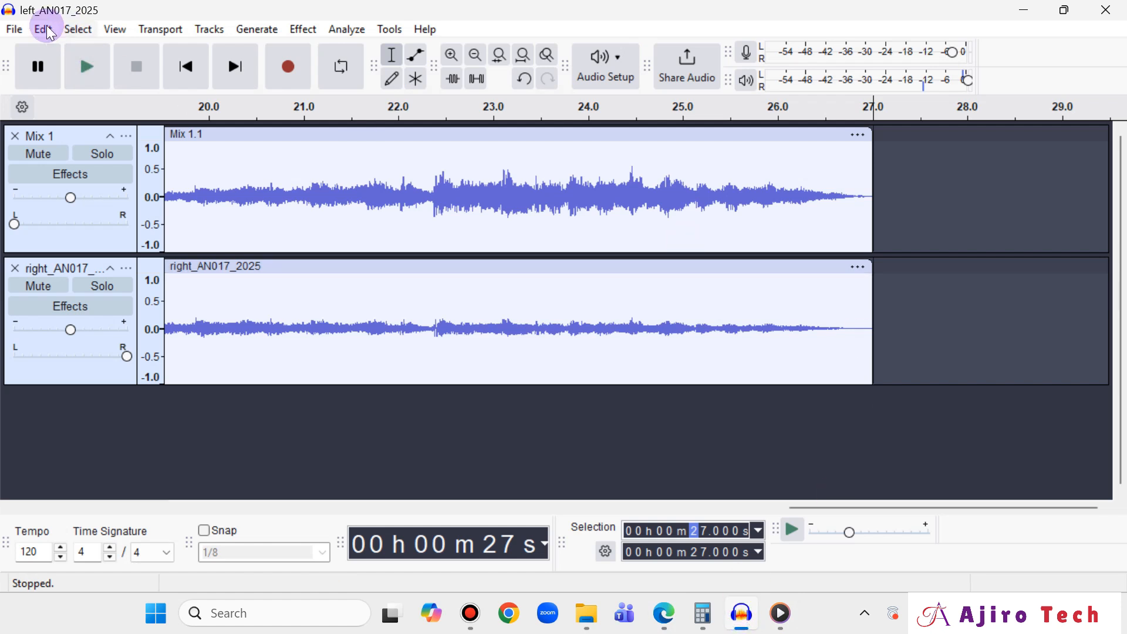
{"action": "left_click", "coordinate": [14, 29]}
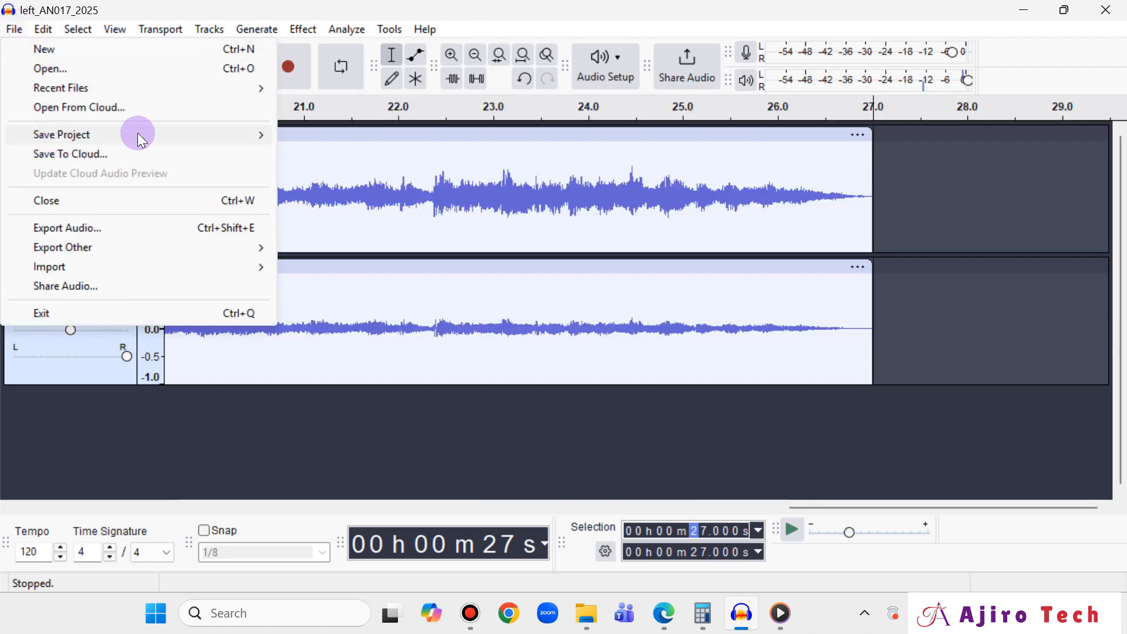
{"action": "mouse_move", "coordinate": [138, 134]}
{"action": "left_click", "coordinate": [315, 154]}
{"action": "key", "text": "ctrl+s"}
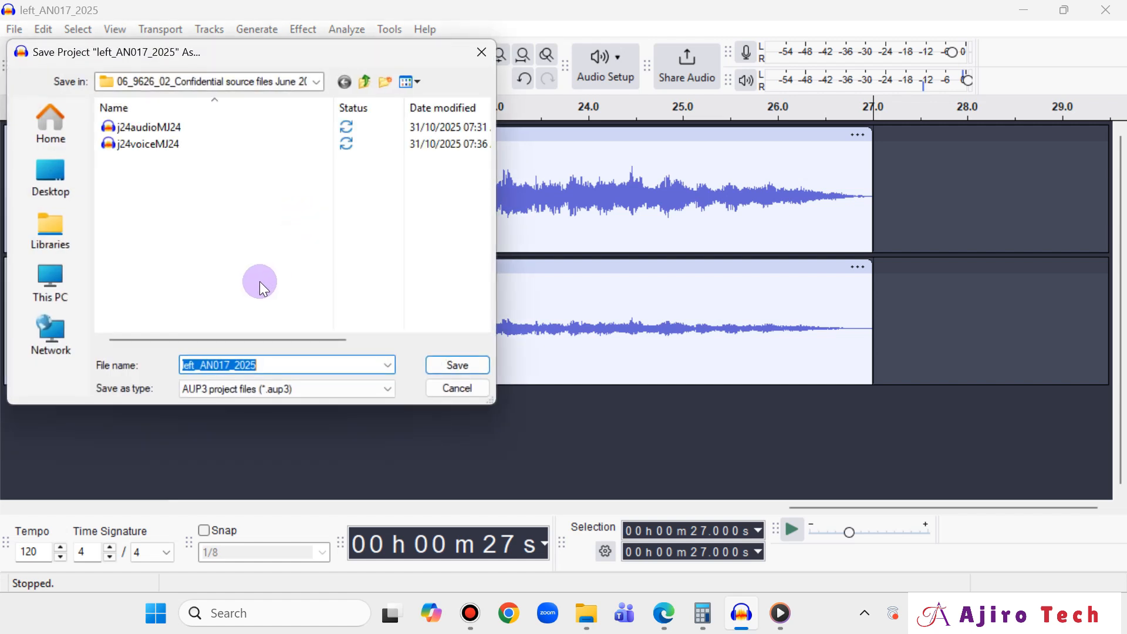
Step: Name the project FinishedProjectMJ24 and save it as an AUP3 file
{"action": "left_click", "coordinate": [202, 370]}
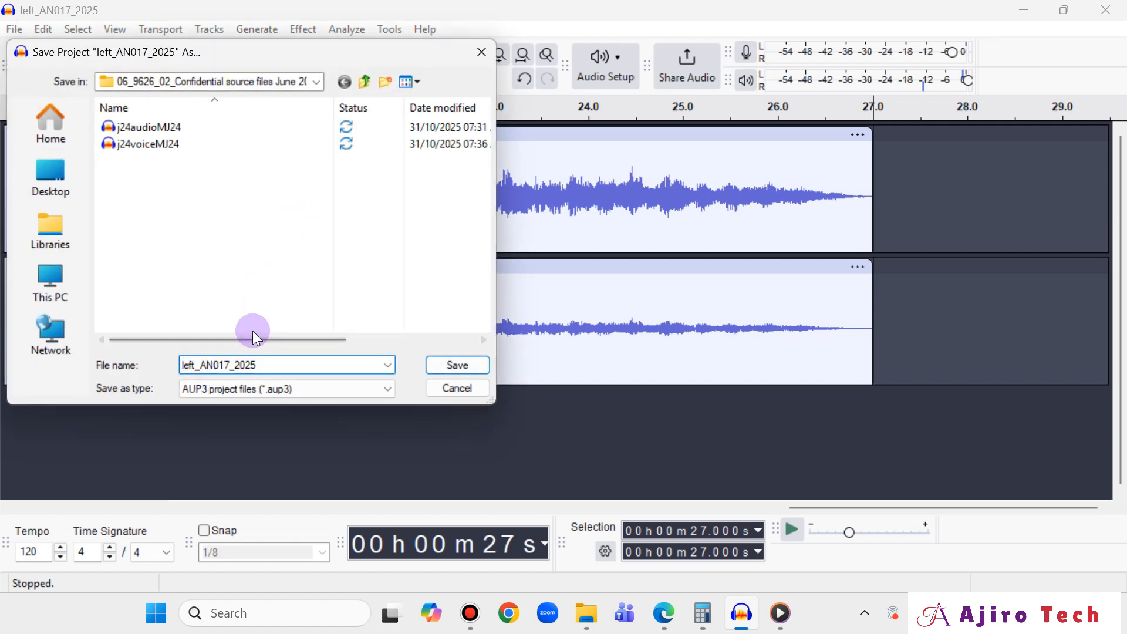
{"action": "key", "text": "BackSpace"}
{"action": "key", "text": "BackSpace"}
{"action": "key", "text": "BackSpace"}
{"action": "key", "text": "BackSpace"}
{"action": "type", "text": "F"}
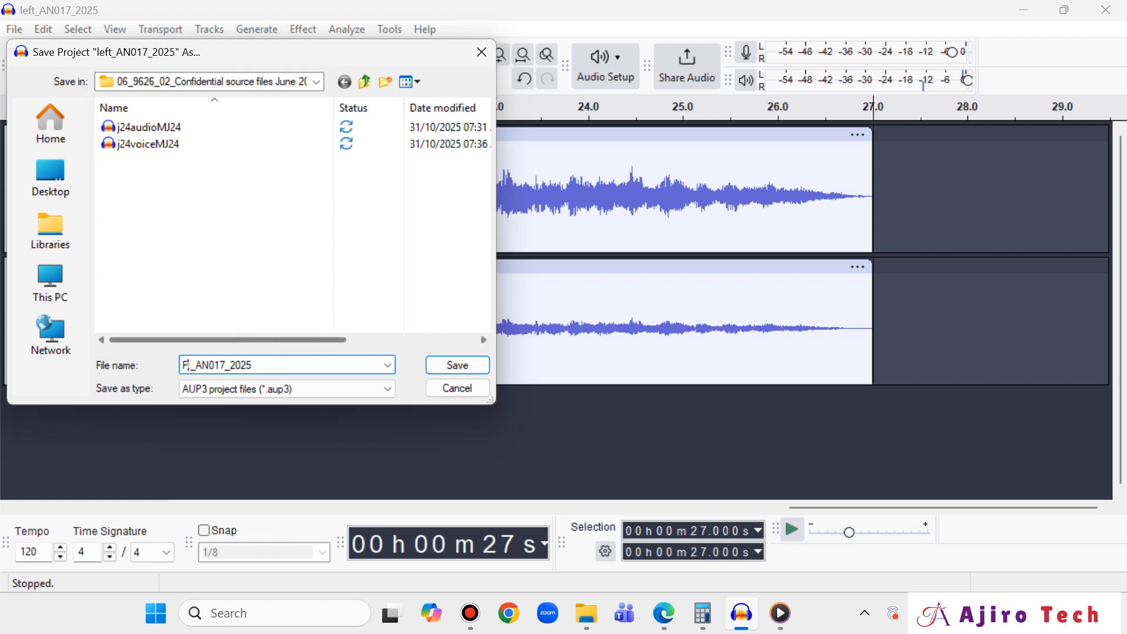
{"action": "type", "text": "inish"}
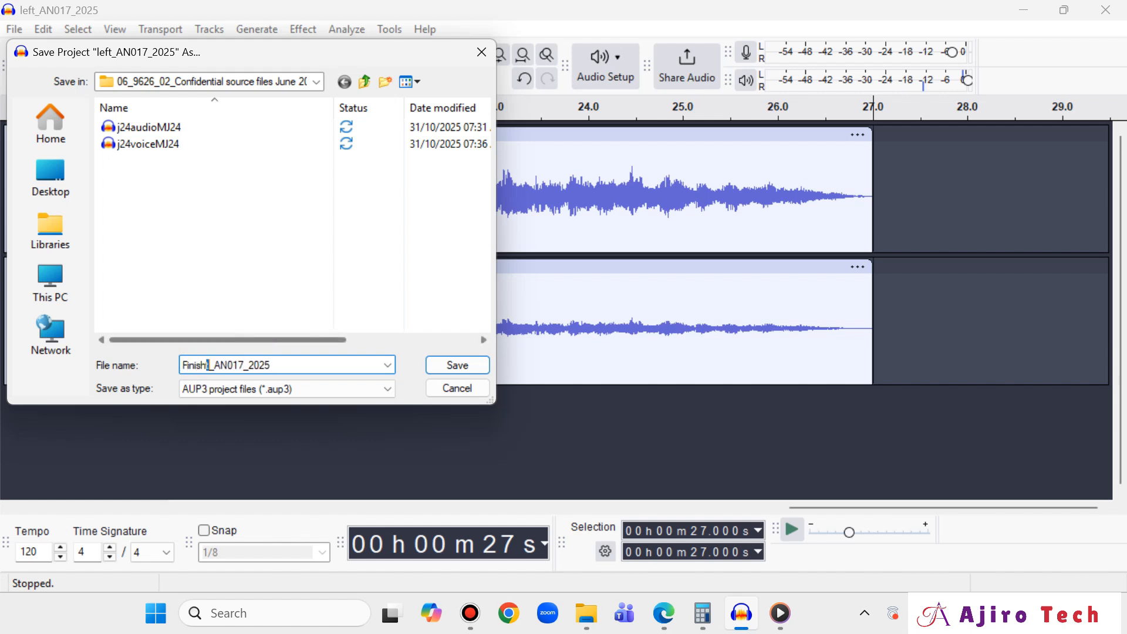
{"action": "left_click_drag", "start_coordinate": [210, 365], "coordinate": [271, 364]}
{"action": "key", "text": "BackSpace"}
{"action": "type", "text": "MJ24"}
{"action": "left_click", "coordinate": [210, 363]}
{"action": "type", "text": "e"}
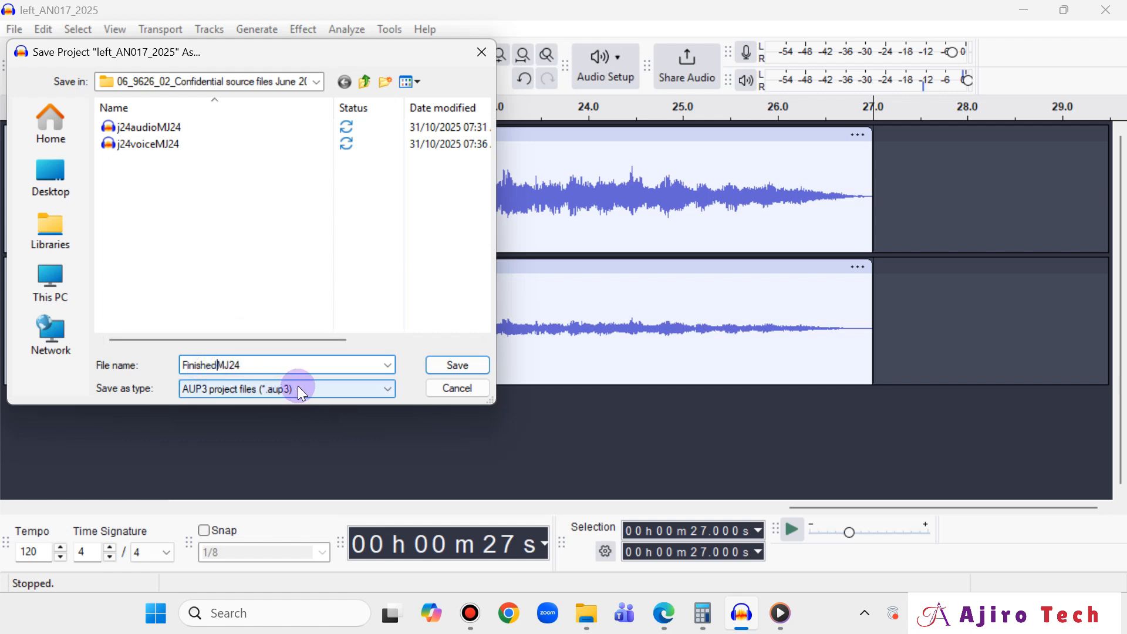
{"action": "type", "text": "d"}
{"action": "type", "text": "Projecr"}
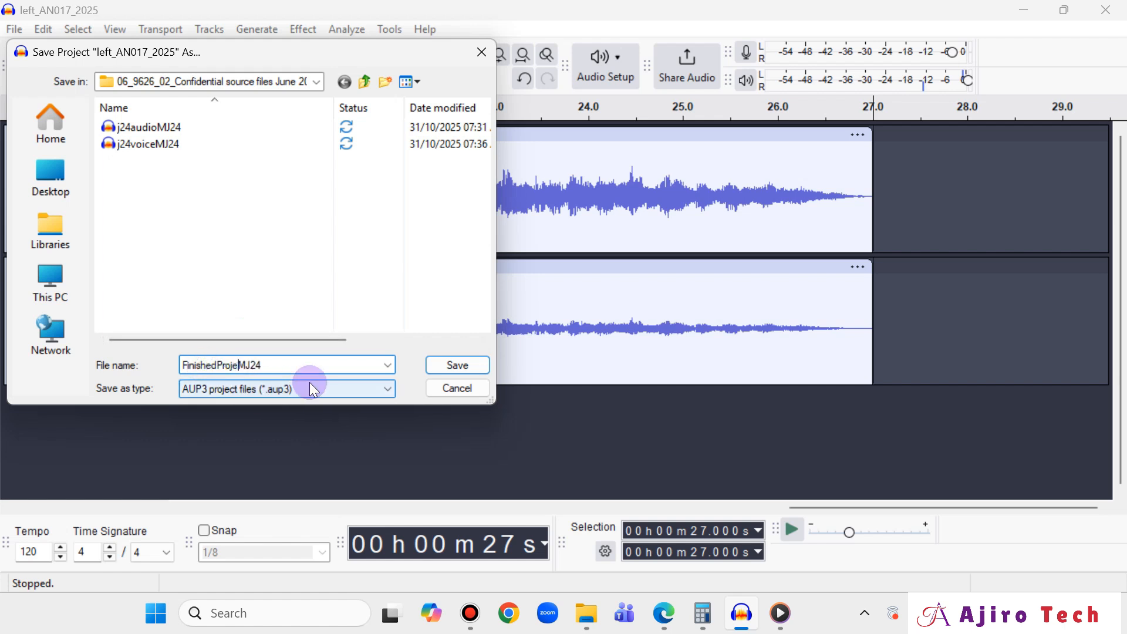
{"action": "key", "text": "BackSpace"}
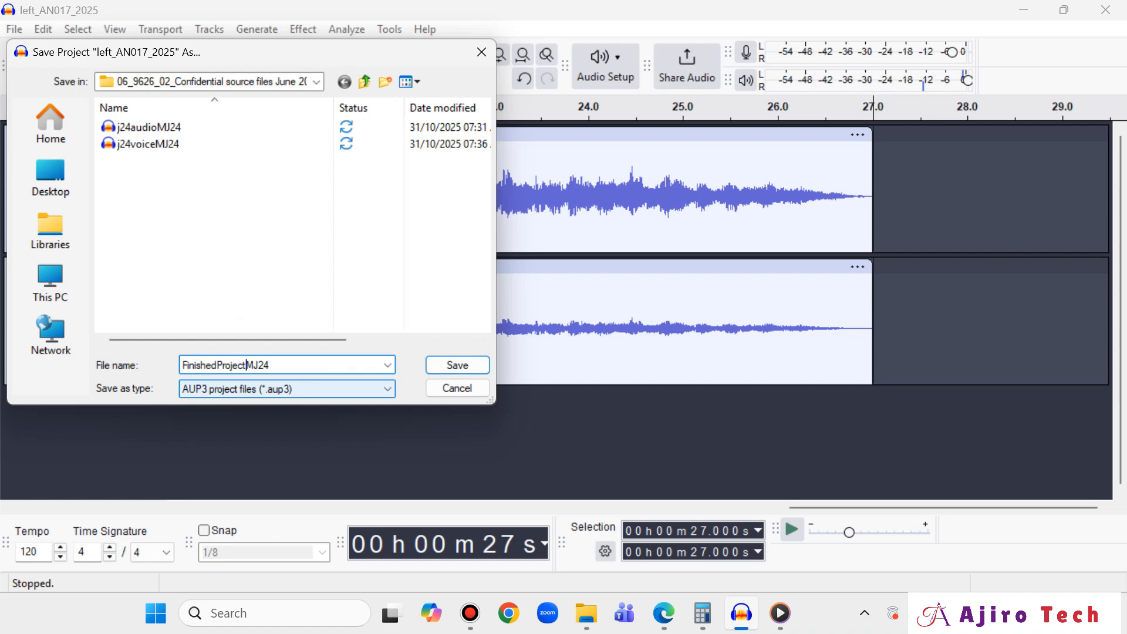
{"action": "left_click", "coordinate": [456, 366]}
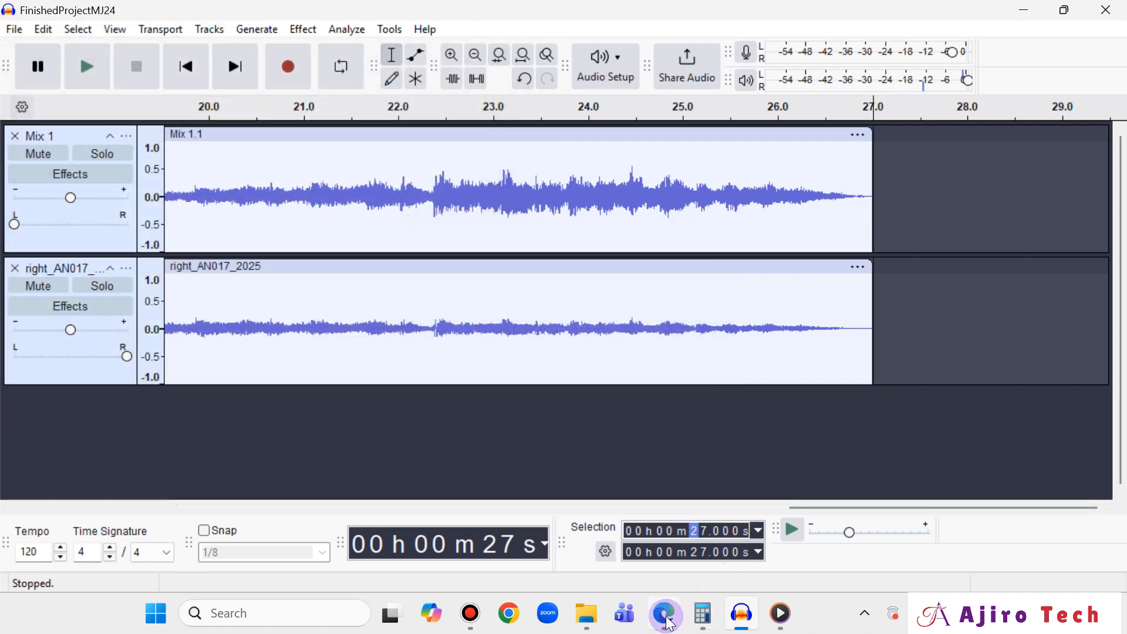
Step: Draw ticks beside question 7's voice-track, fade-out and export instructions
{"action": "mouse_move", "coordinate": [664, 611]}
{"action": "left_click", "coordinate": [684, 505]}
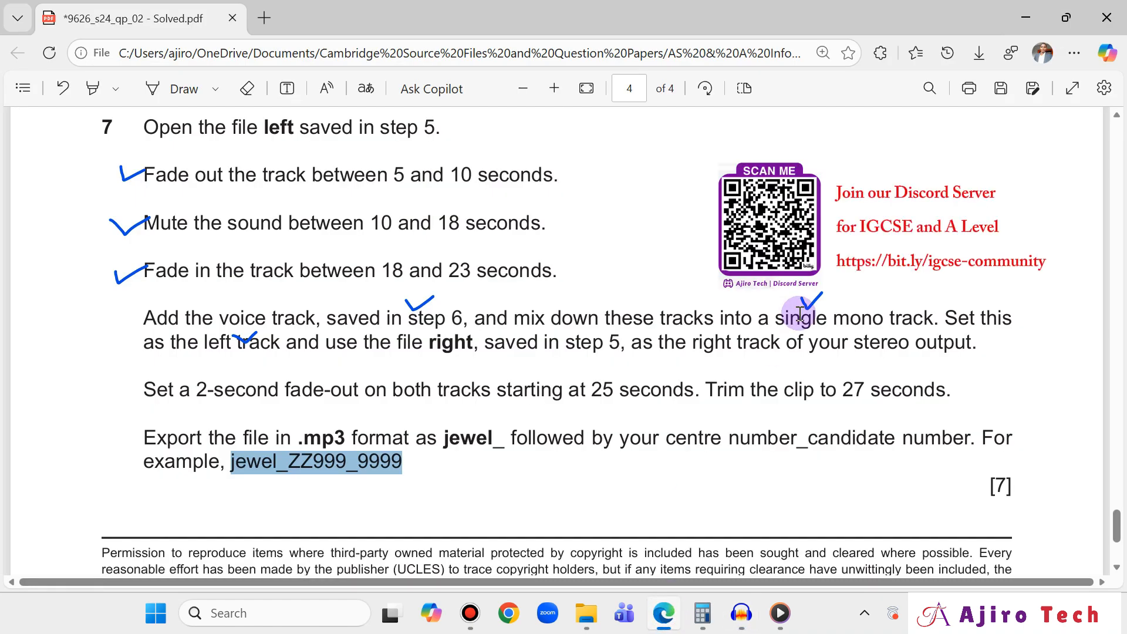
{"action": "scroll", "coordinate": [800, 314], "scroll_direction": "up", "scroll_amount": 3}
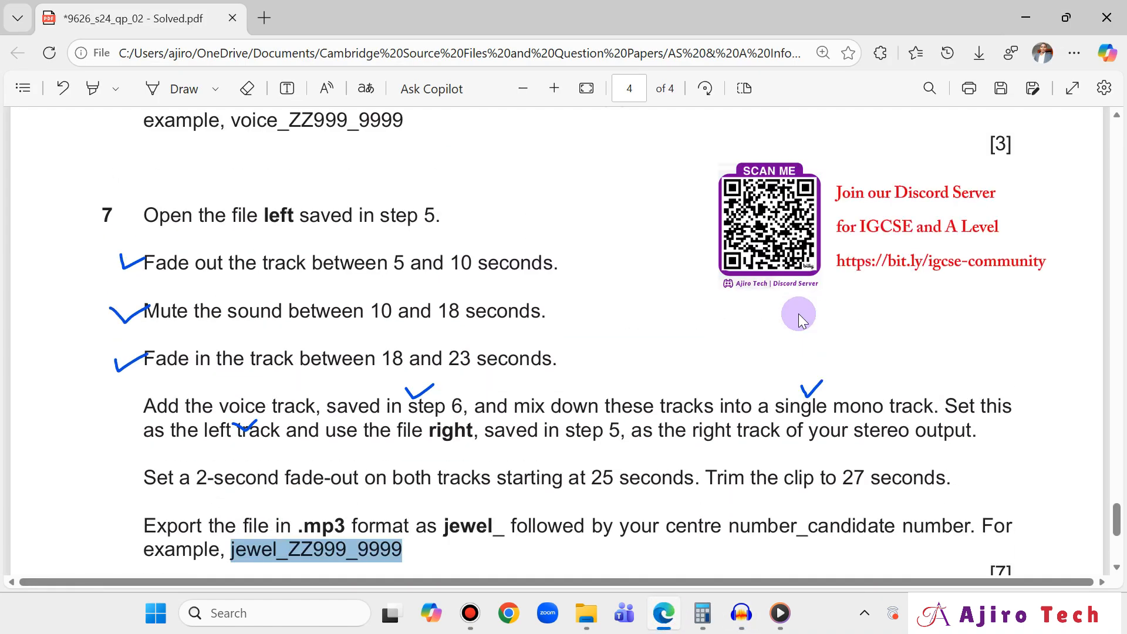
{"action": "left_click", "coordinate": [1116, 567]}
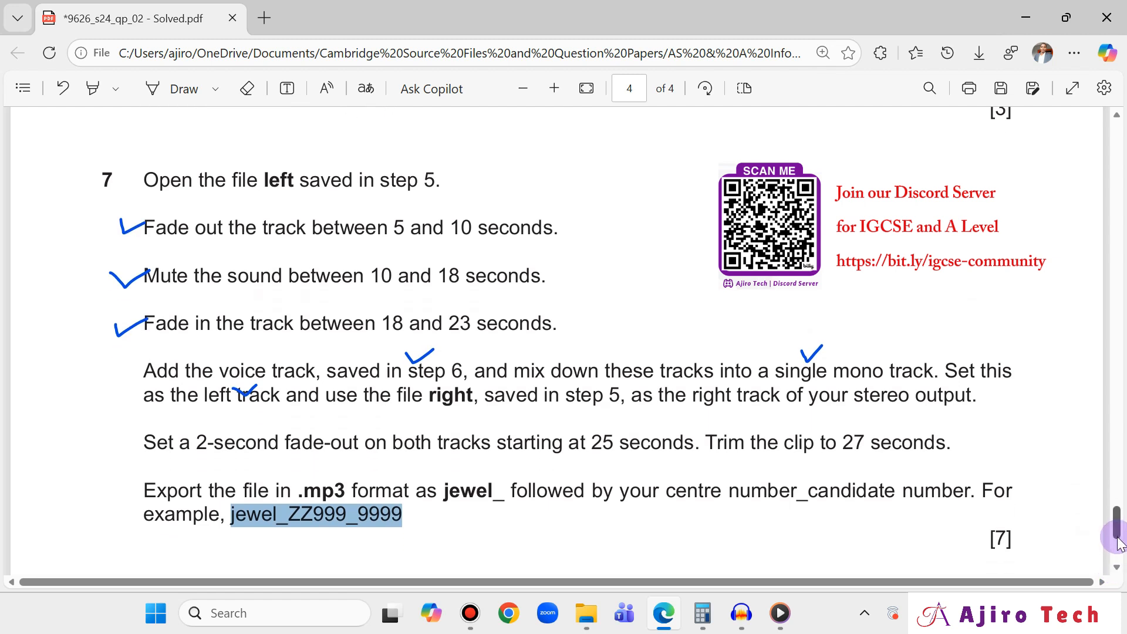
{"action": "left_click", "coordinate": [156, 88]}
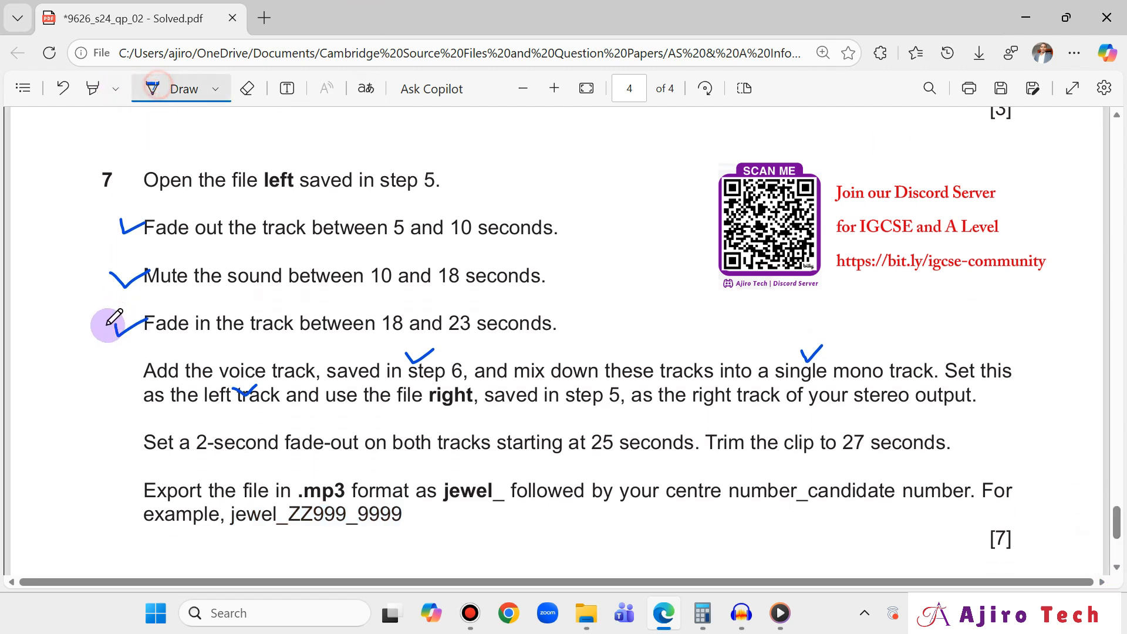
{"action": "left_click_drag", "start_coordinate": [106, 374], "coordinate": [143, 376]}
{"action": "left_click_drag", "start_coordinate": [119, 452], "coordinate": [155, 434]}
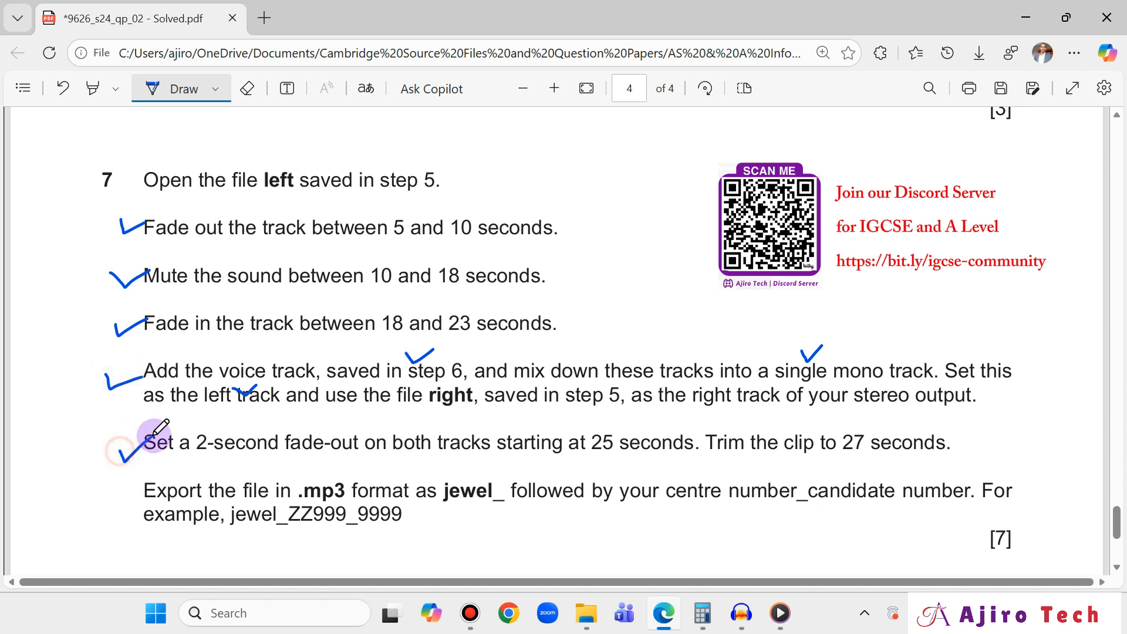
{"action": "left_click_drag", "start_coordinate": [110, 496], "coordinate": [154, 485]}
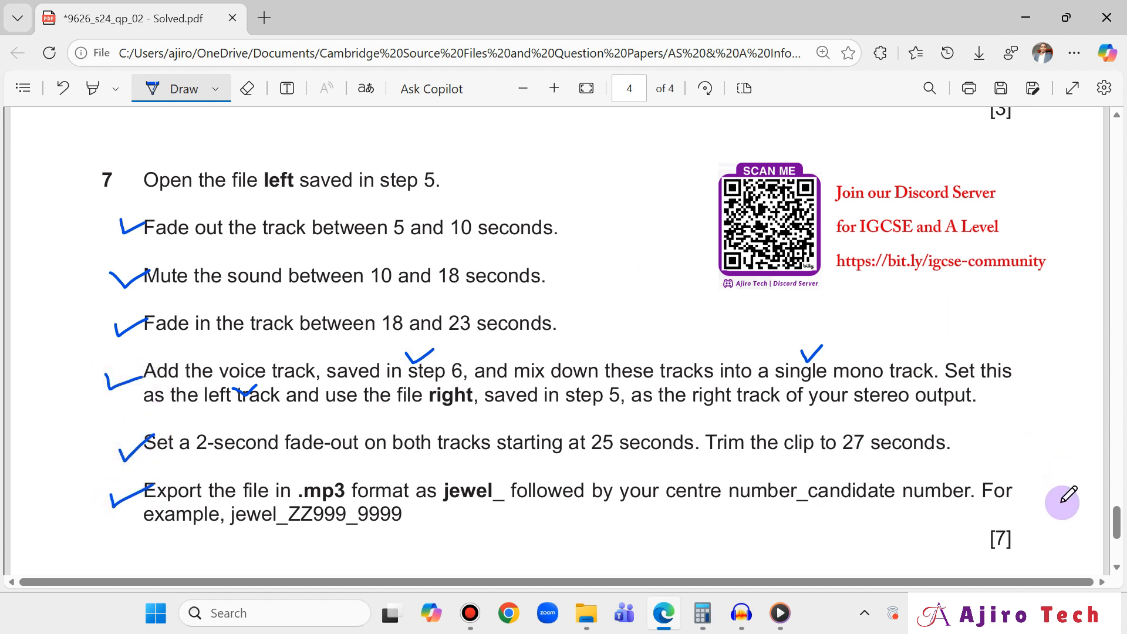